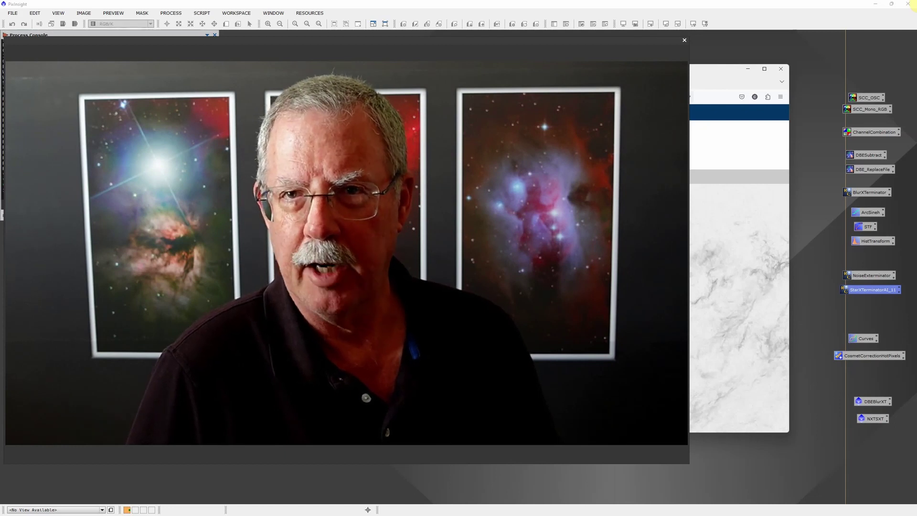
- Review the Wizard Nebula from Start to Finish web page and the finished nebula image, and return to the PixInsight workspace
drag(916, 76, 760, 77)
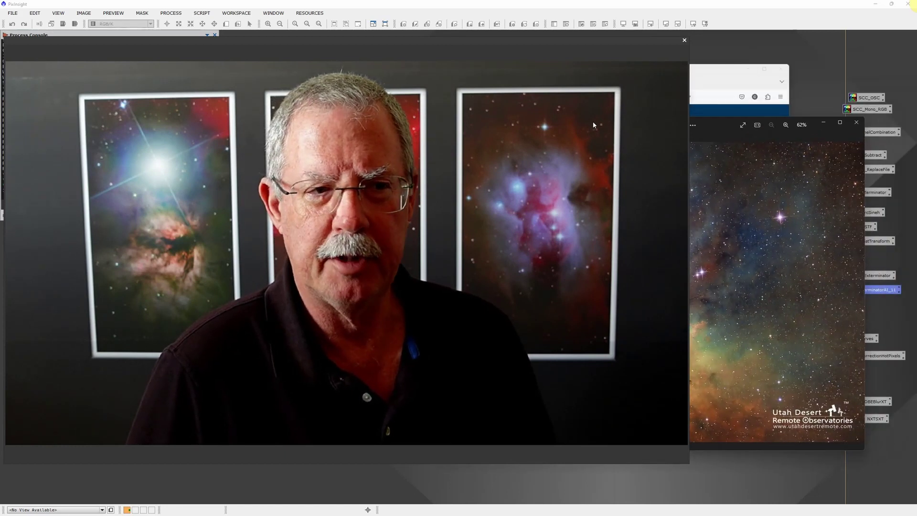
click(803, 76)
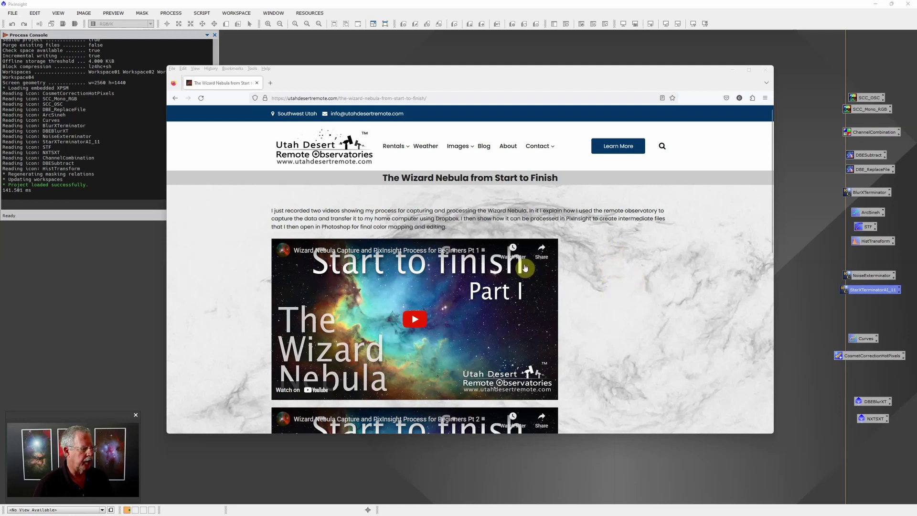
scroll(480, 284, down, 1)
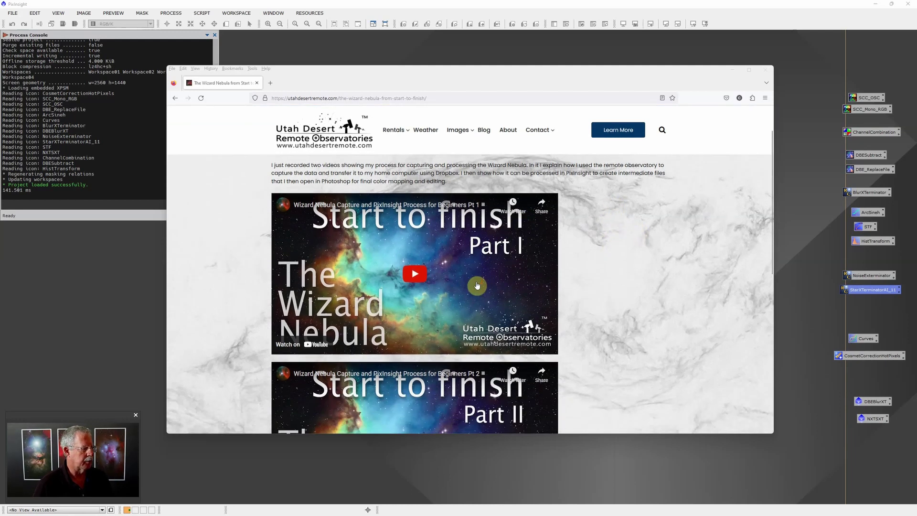
scroll(480, 289, down, 3)
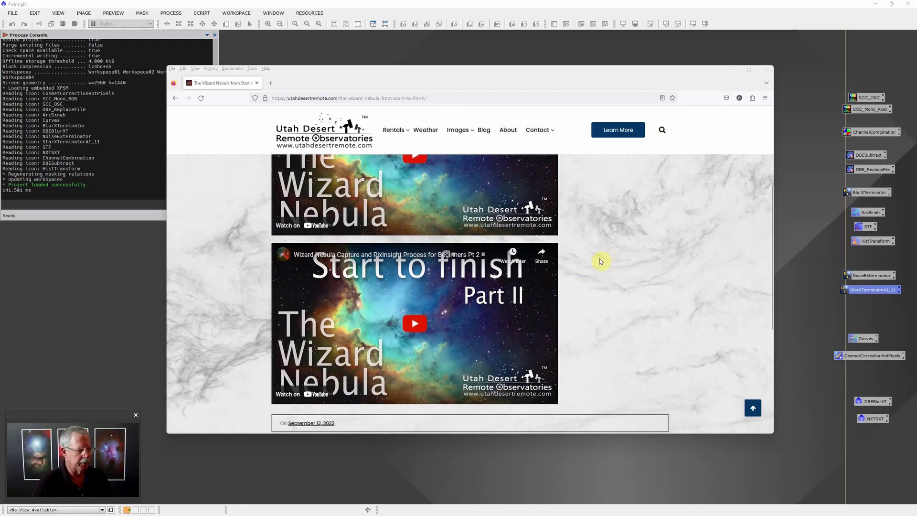
scroll(601, 261, up, 1)
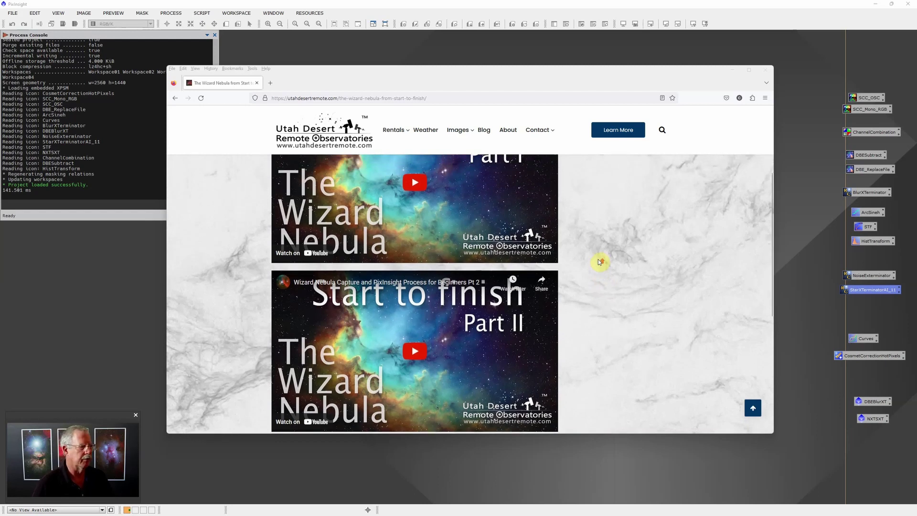
scroll(600, 261, up, 3)
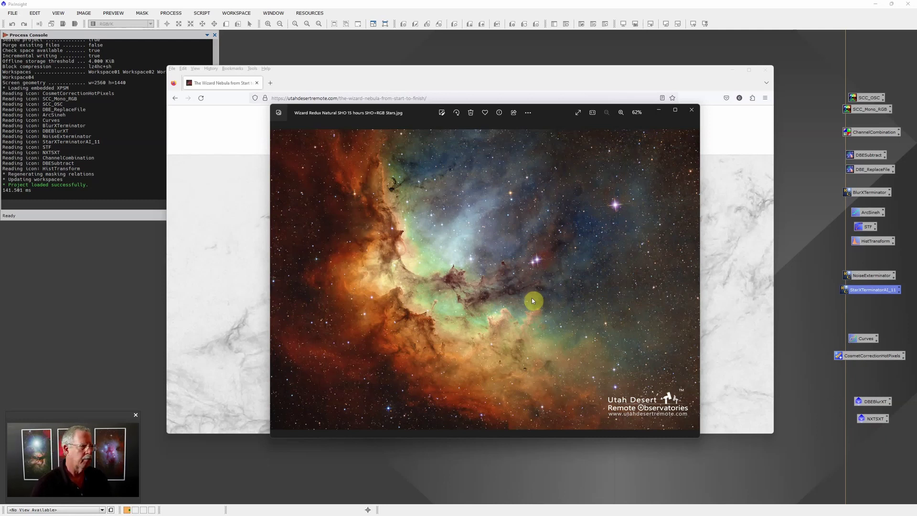
click(548, 51)
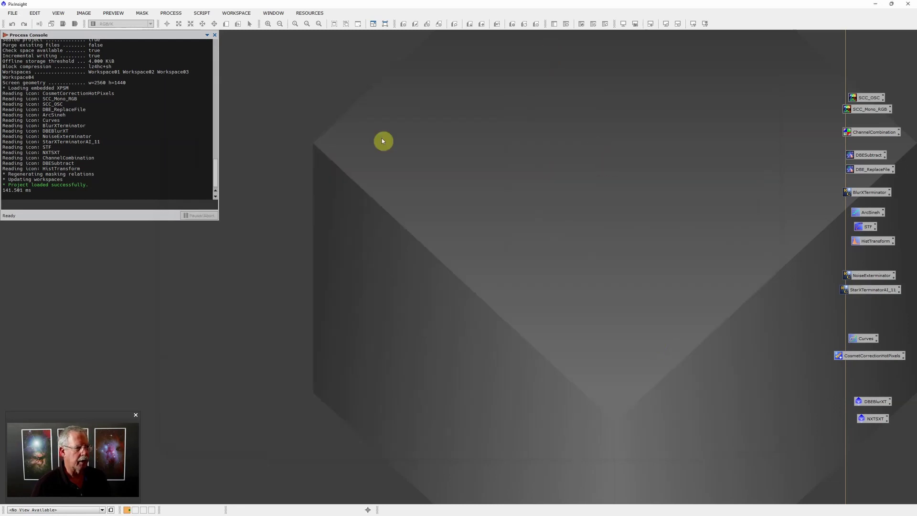
- Open the WeightedBatchPreprocessing script and move its window to a clear area of the workspace
click(206, 18)
mouse_move(213, 27)
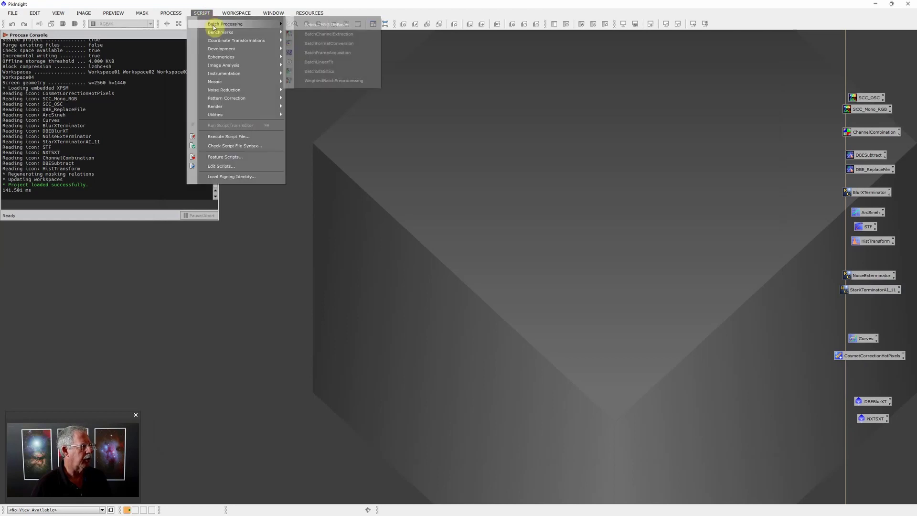
click(357, 81)
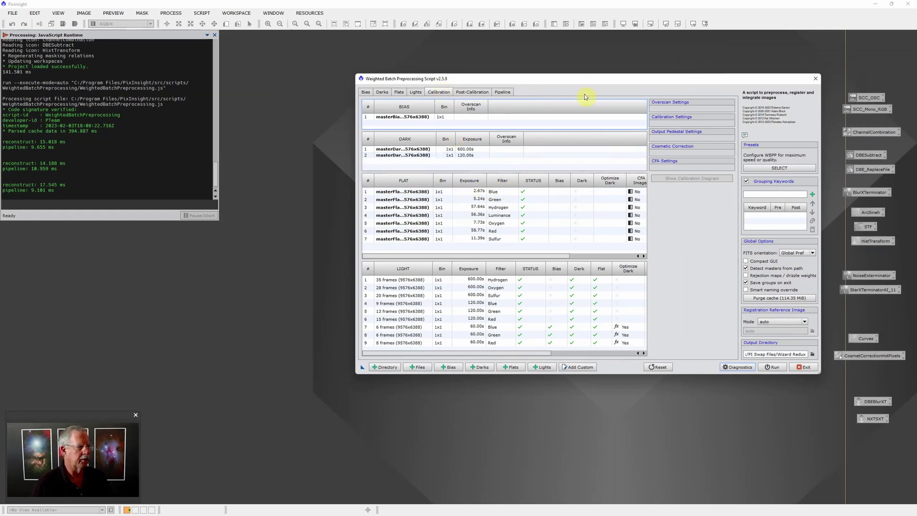
drag(582, 78, 497, 100)
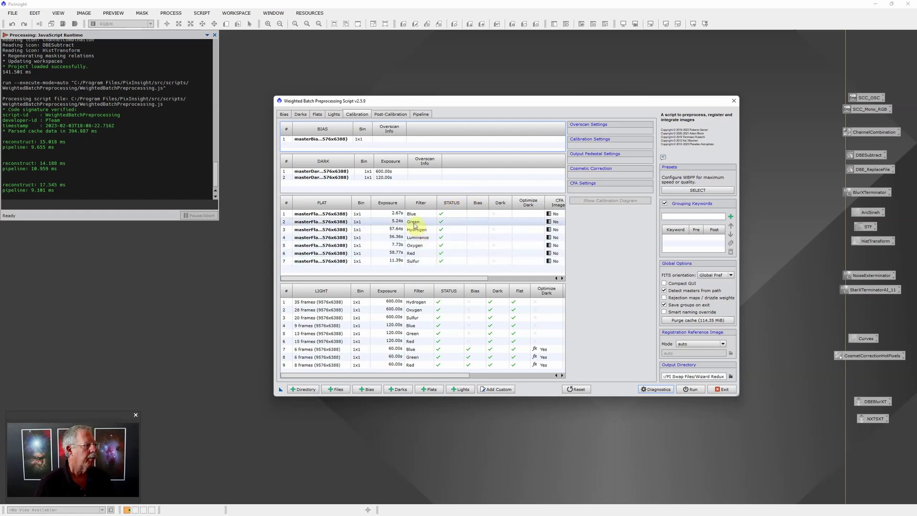
- Examine the light, flat, dark and bias frames loaded in the script, including the exposure groups listed per filter
click(334, 114)
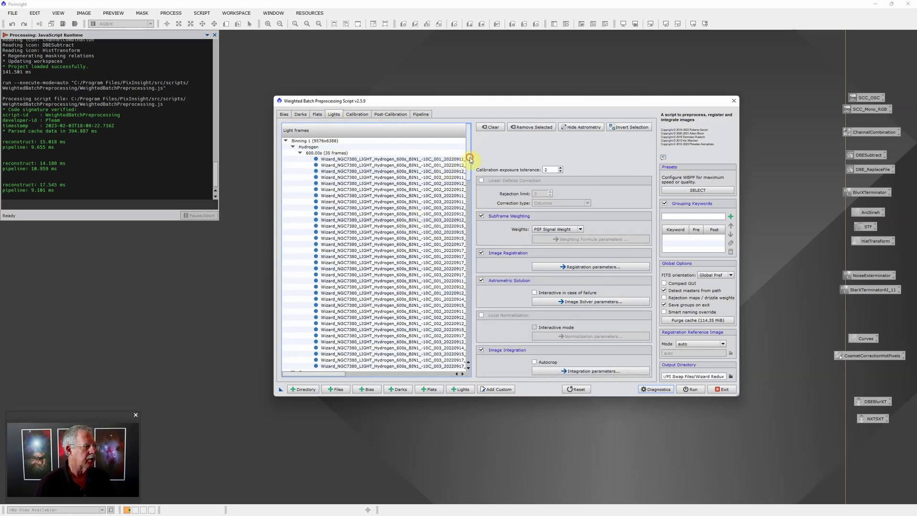
drag(471, 159, 471, 199)
click(316, 115)
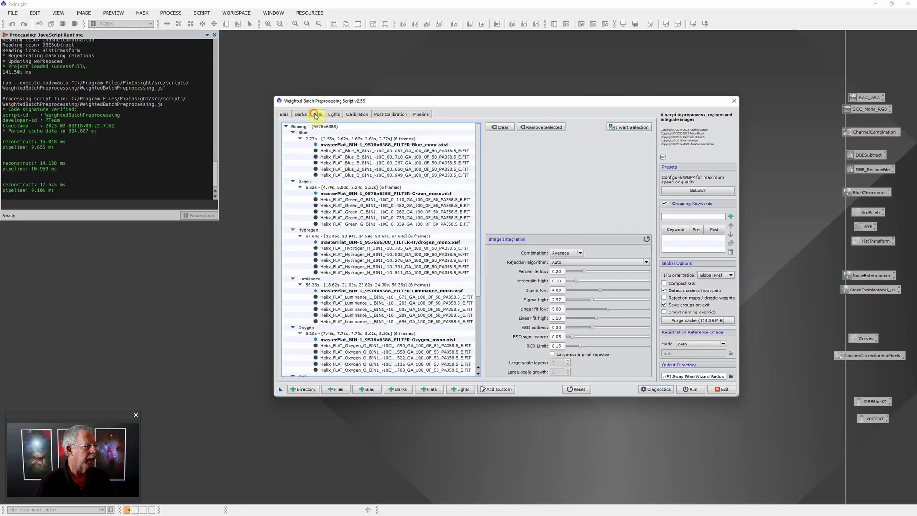
click(300, 115)
click(285, 115)
click(334, 115)
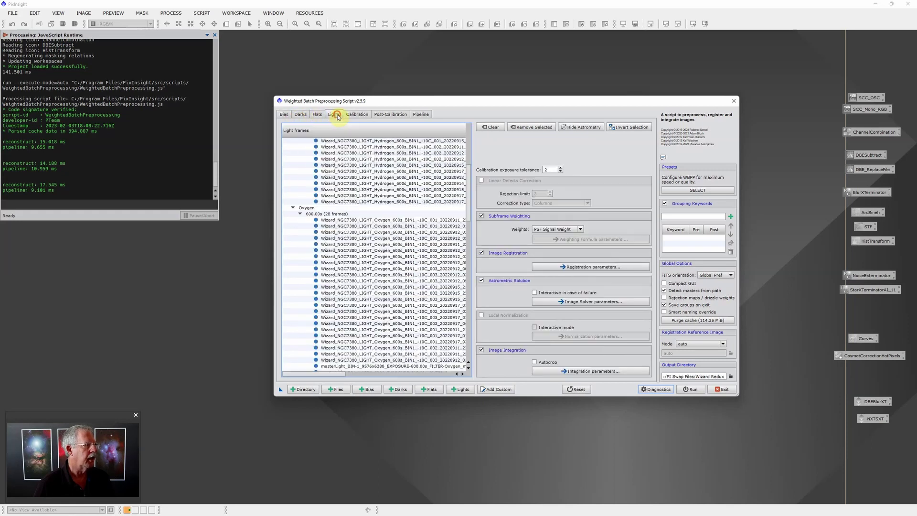
scroll(334, 189, down, 10)
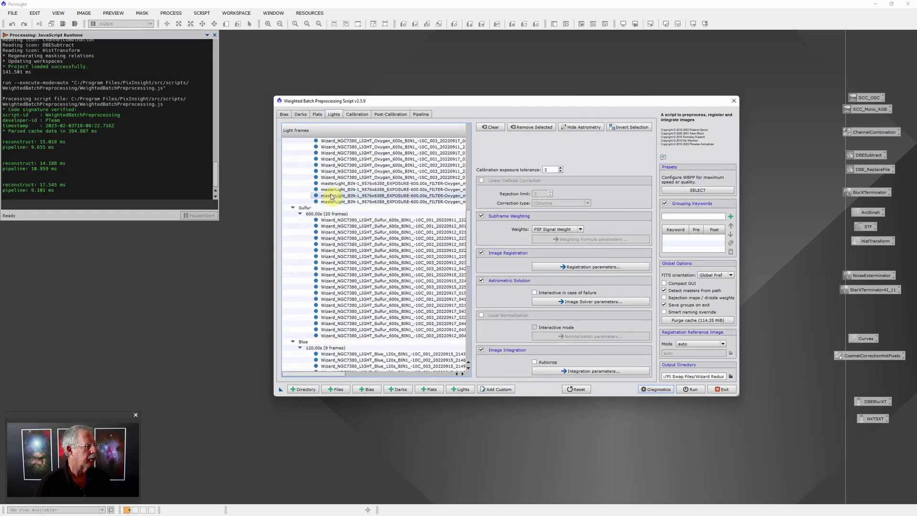
scroll(332, 196, down, 5)
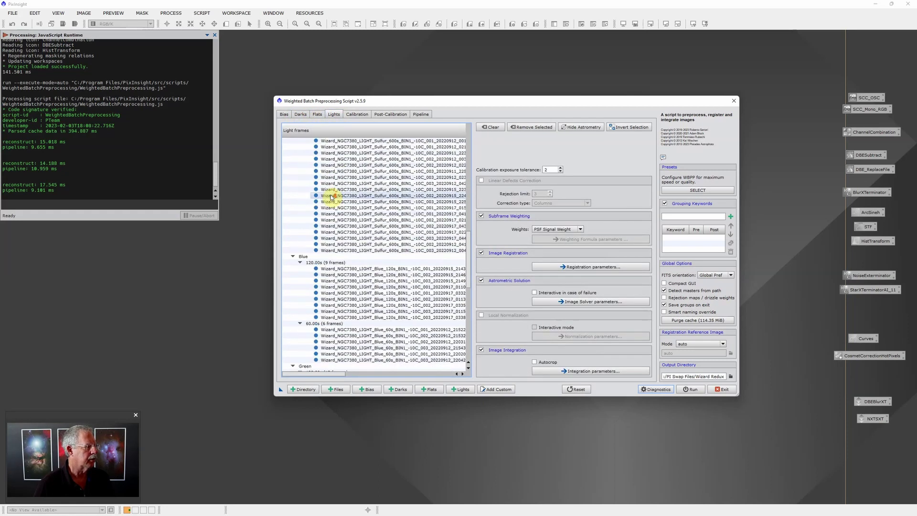
click(336, 263)
scroll(352, 266, down, 1)
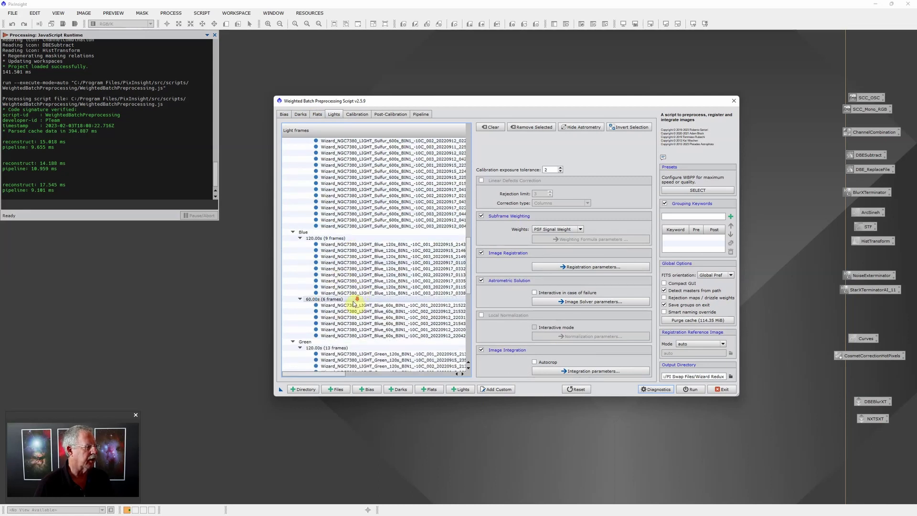
scroll(356, 301, down, 2)
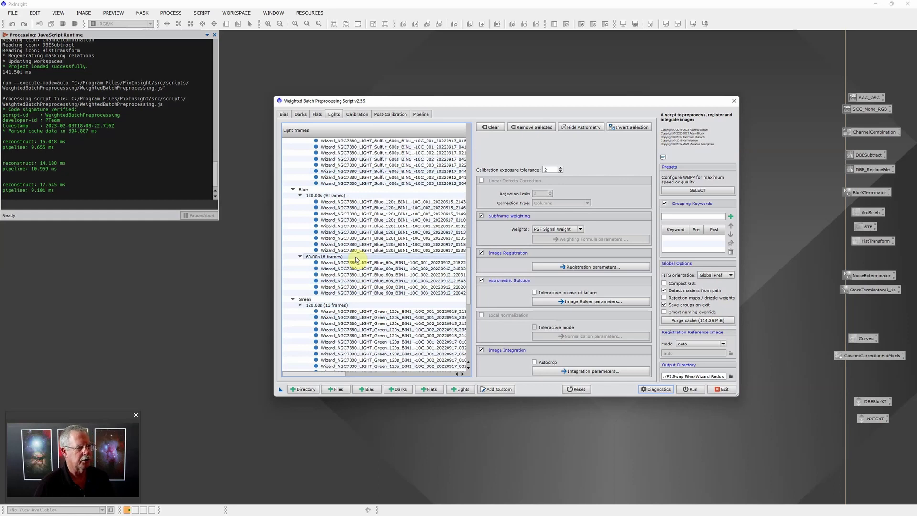
scroll(356, 259, up, 3)
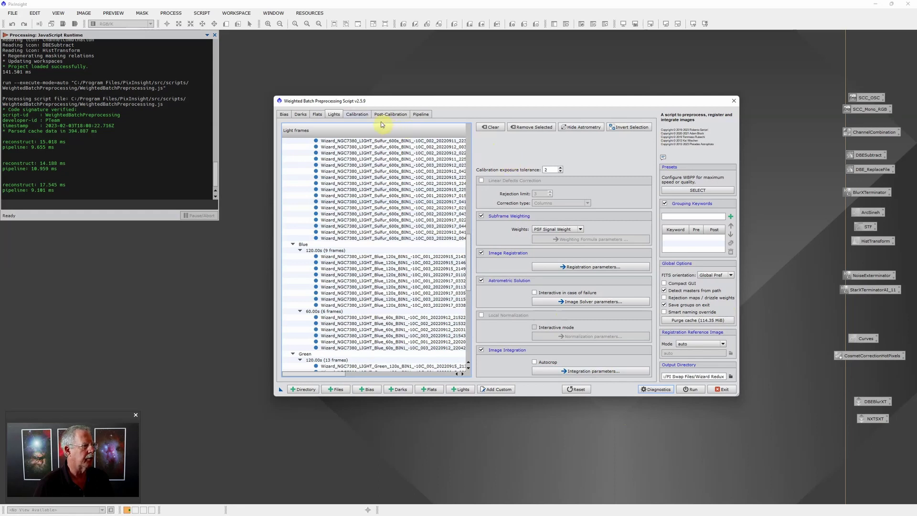
- Check the hydrogen light group's calibration settings and the post-calibration settings, and exit the preprocessing script
click(356, 116)
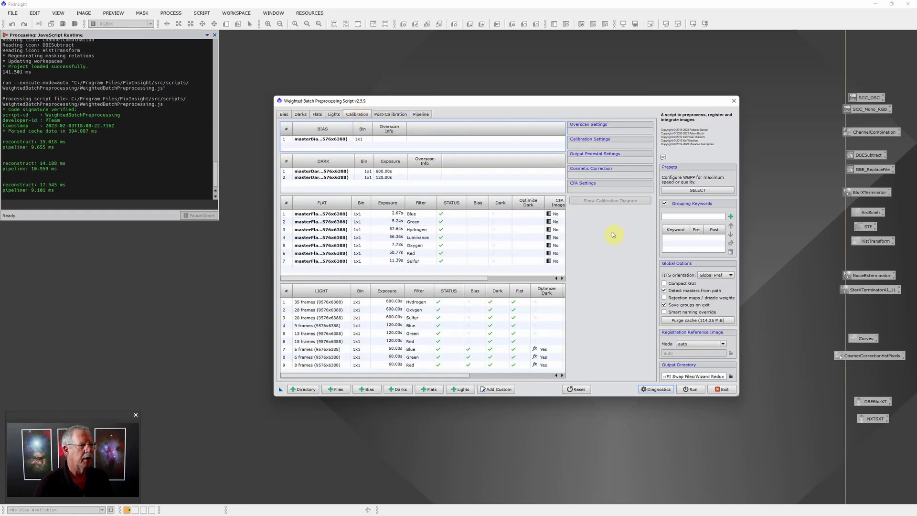
click(425, 302)
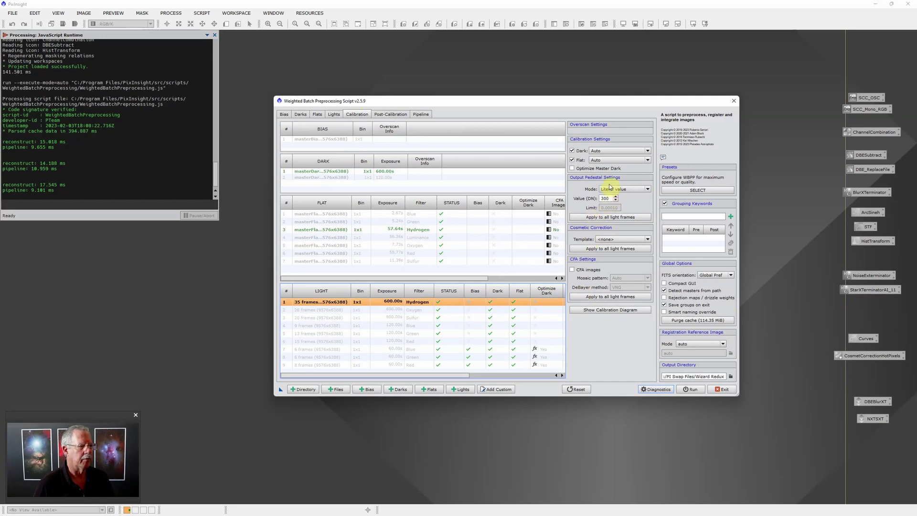
mouse_move(611, 198)
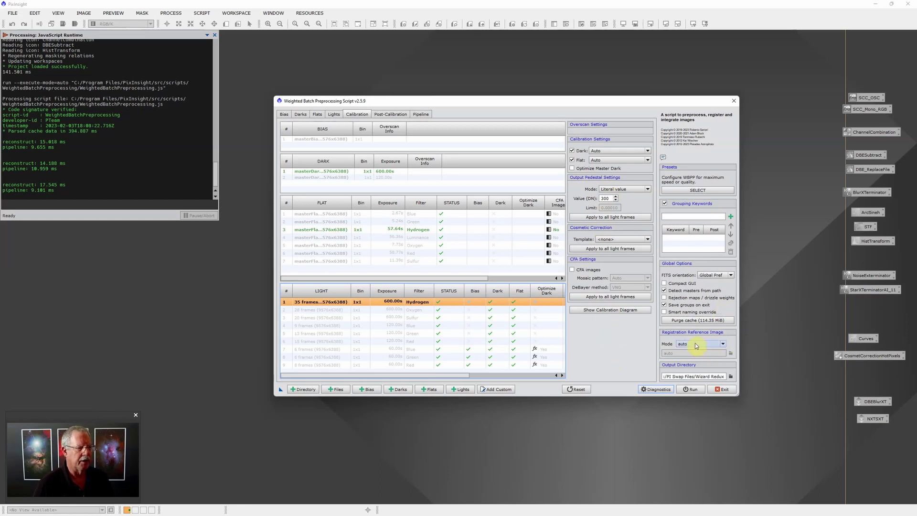
mouse_move(696, 346)
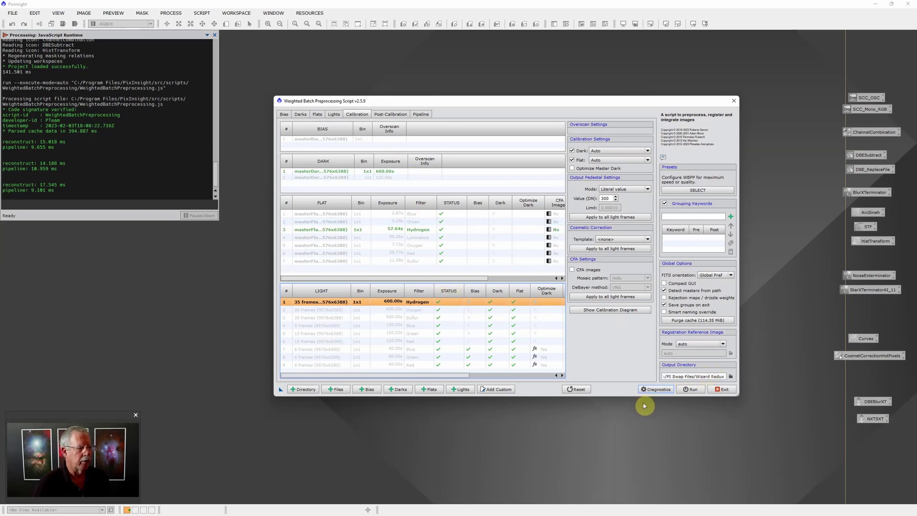
click(398, 114)
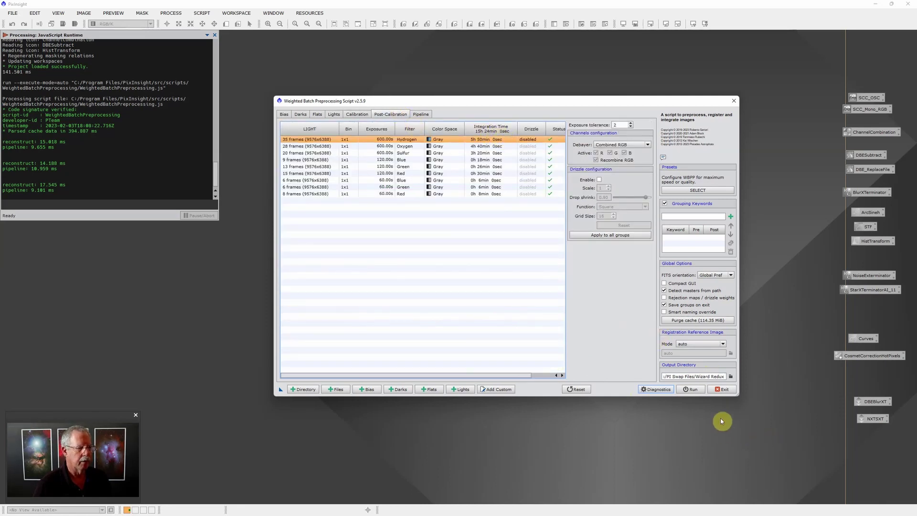
click(721, 390)
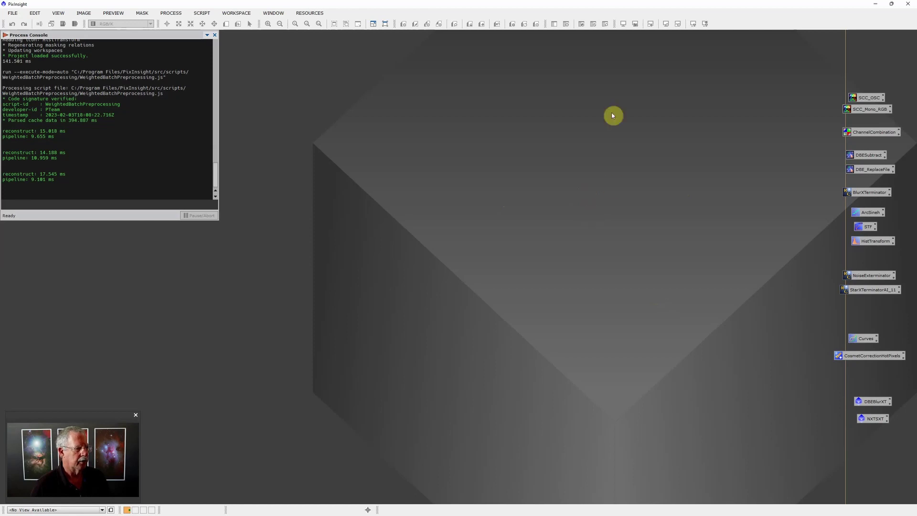
- Open the 120-second red, green and blue master light images from the Wizard Redux master folder and put the Process Console away
double_click(532, 275)
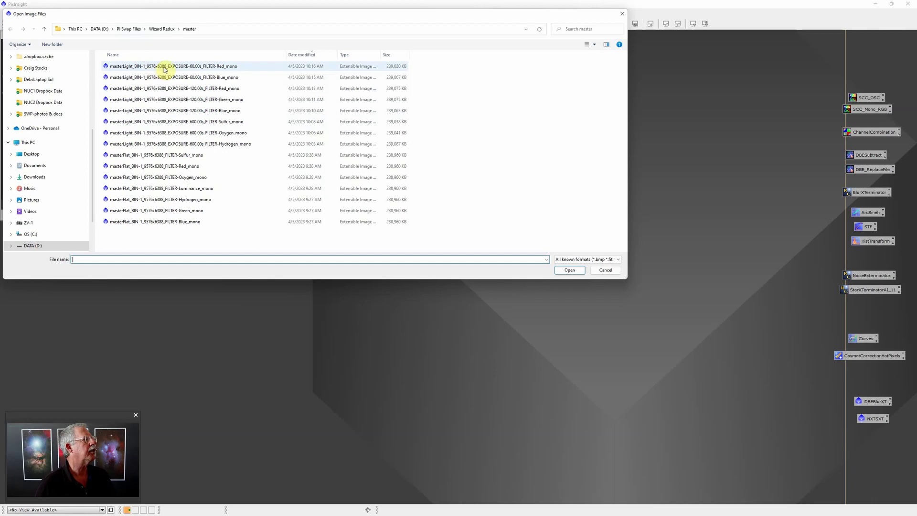
click(201, 70)
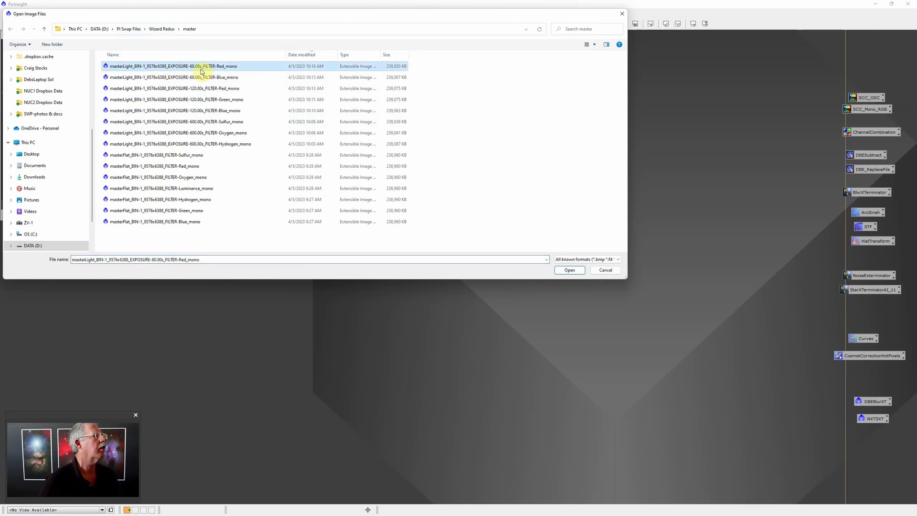
click(207, 88)
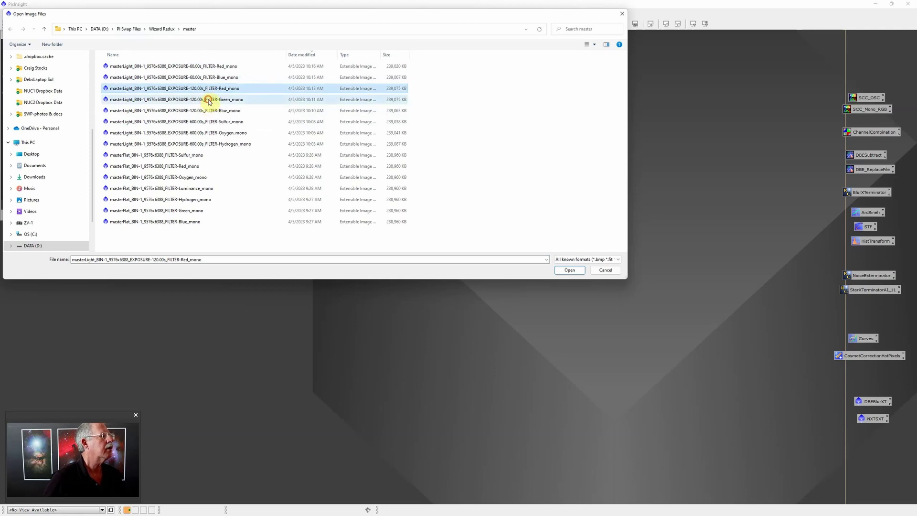
ctrl+click(208, 100)
ctrl+click(210, 111)
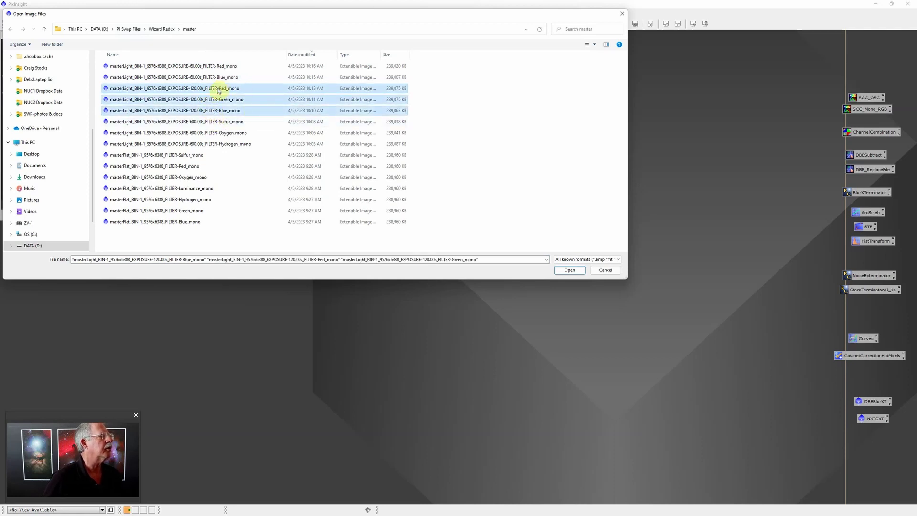
click(569, 270)
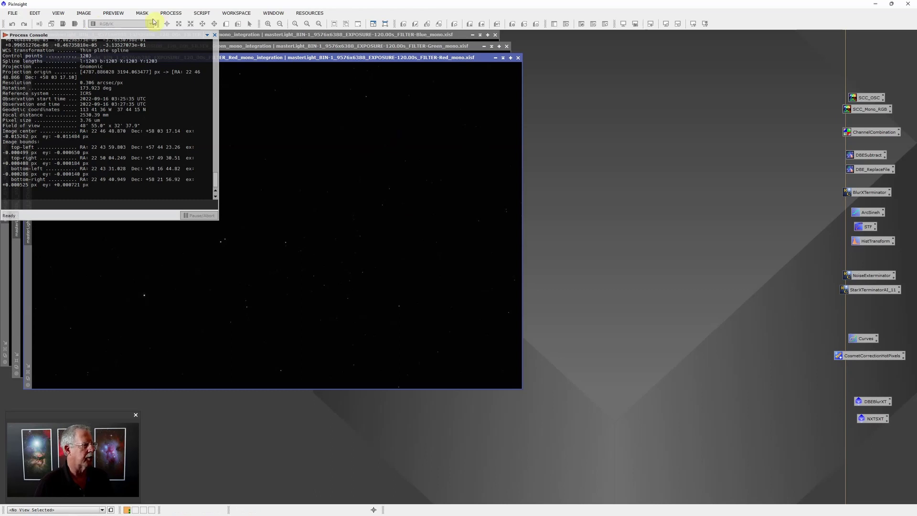
double_click(150, 35)
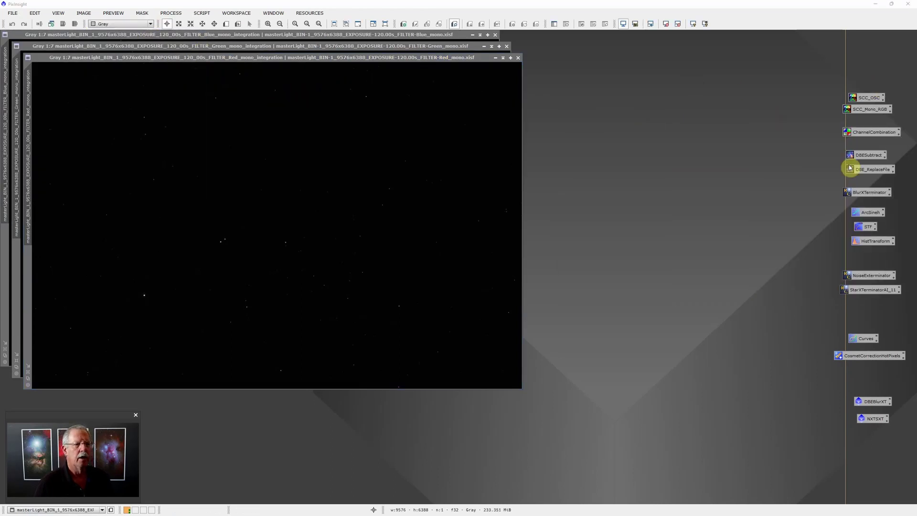
- Combine the 120-second red, green and blue master lights into a new RGB image with ChannelCombination, assigning each to its matching channel
double_click(872, 134)
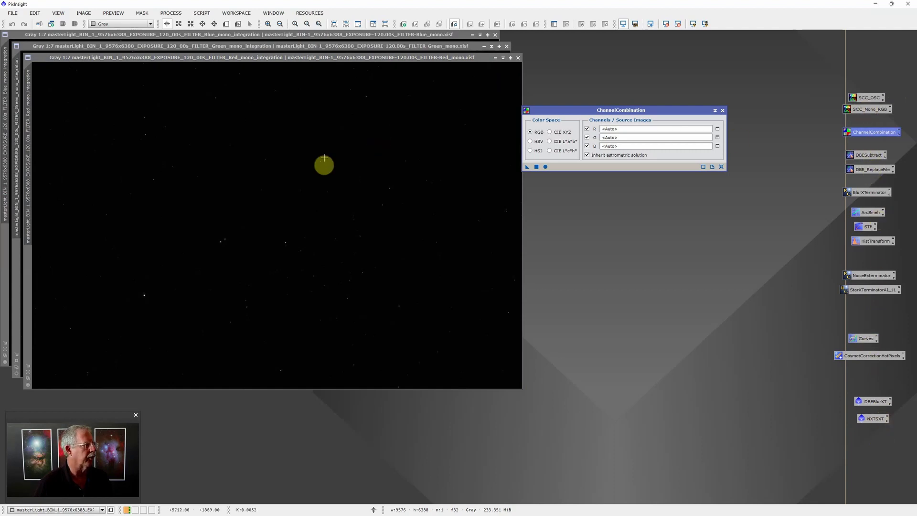
drag(30, 140, 626, 129)
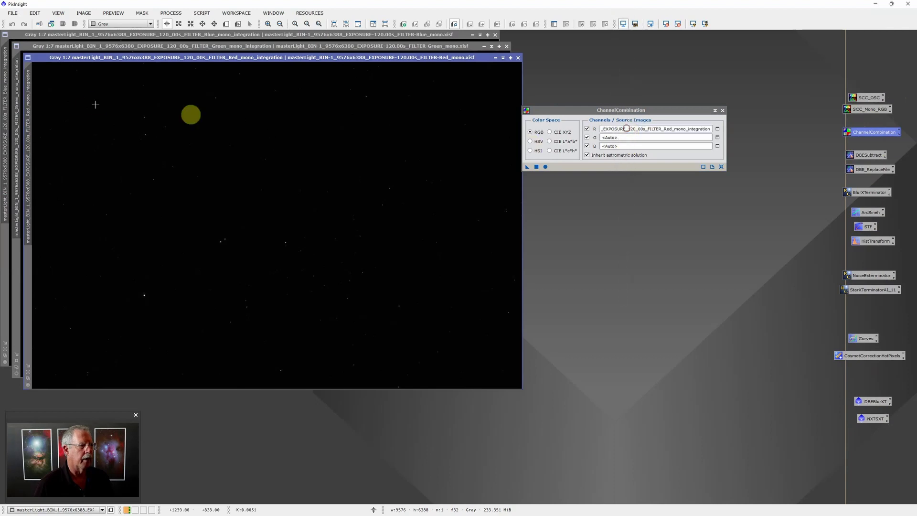
drag(16, 100, 629, 137)
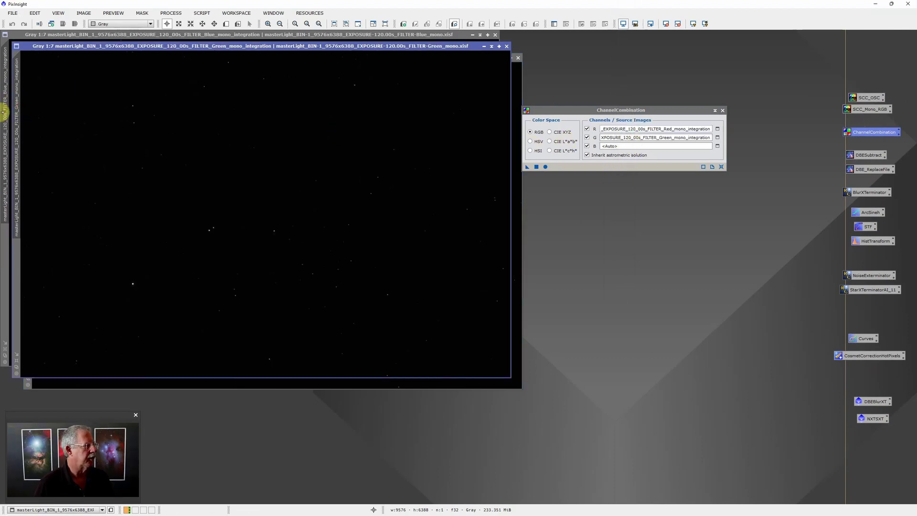
drag(2, 111, 661, 146)
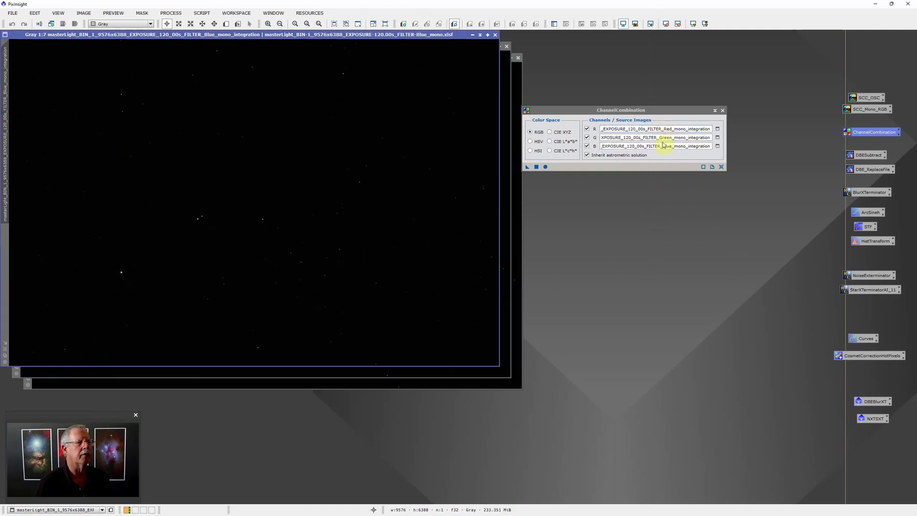
click(545, 166)
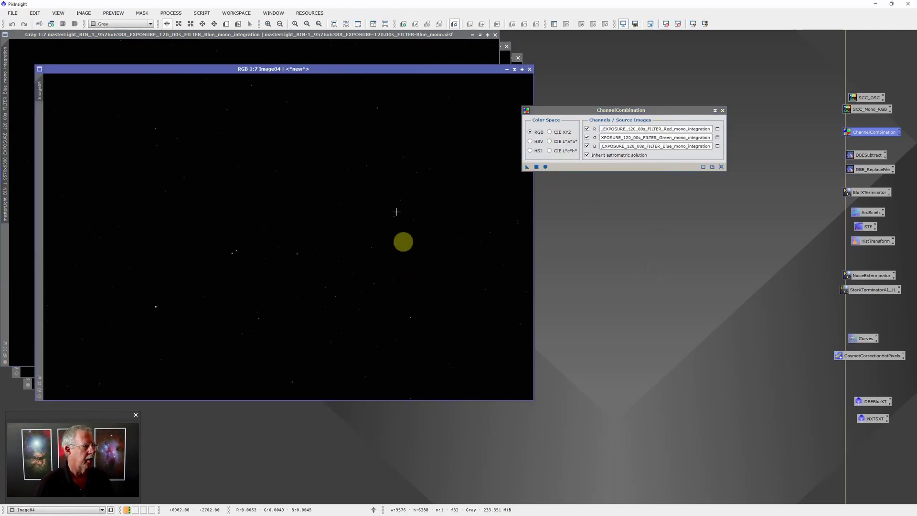
- Close ChannelCombination and the blue, green and red mono master lights, keeping only the combined RGB image open in the workspace
drag(404, 70, 451, 119)
click(723, 111)
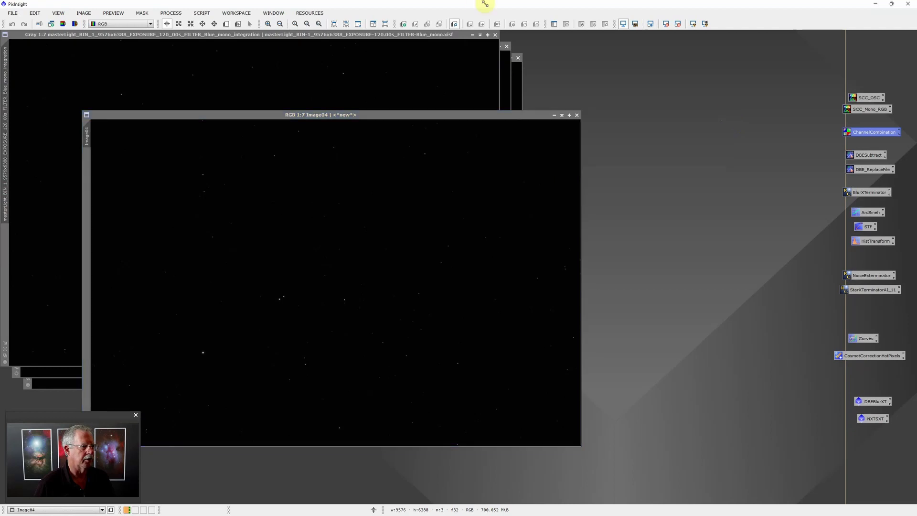
click(496, 36)
click(504, 43)
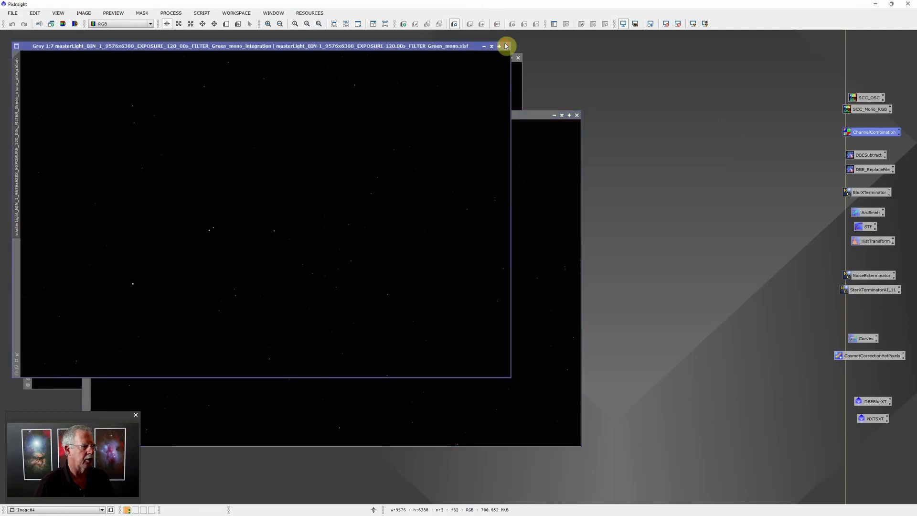
click(507, 47)
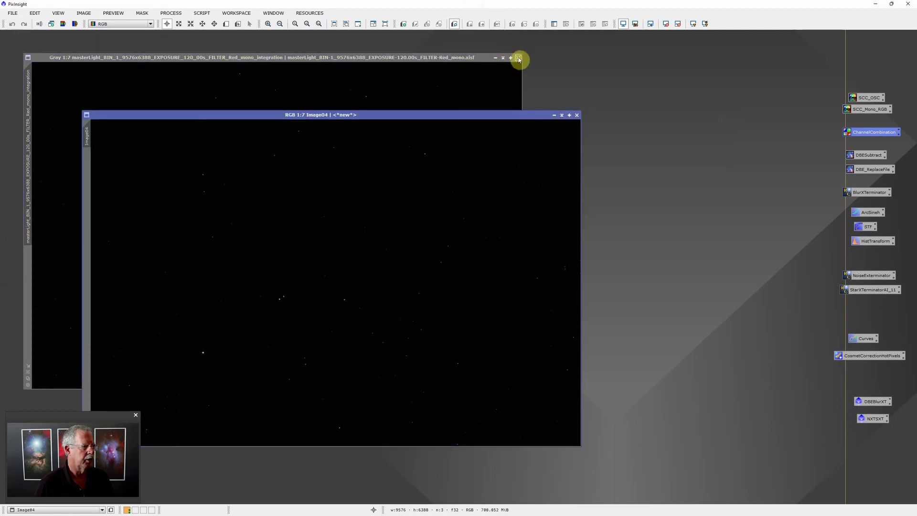
click(518, 58)
drag(495, 115, 502, 90)
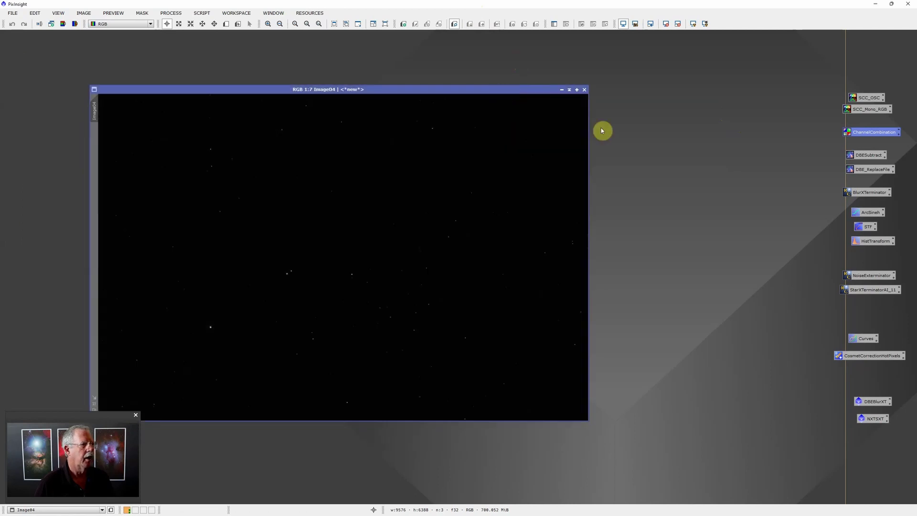
- Auto-stretch the RGB image's display, remove its background gradient with the saved DBESubtract process, and refresh the display stretch
click(693, 24)
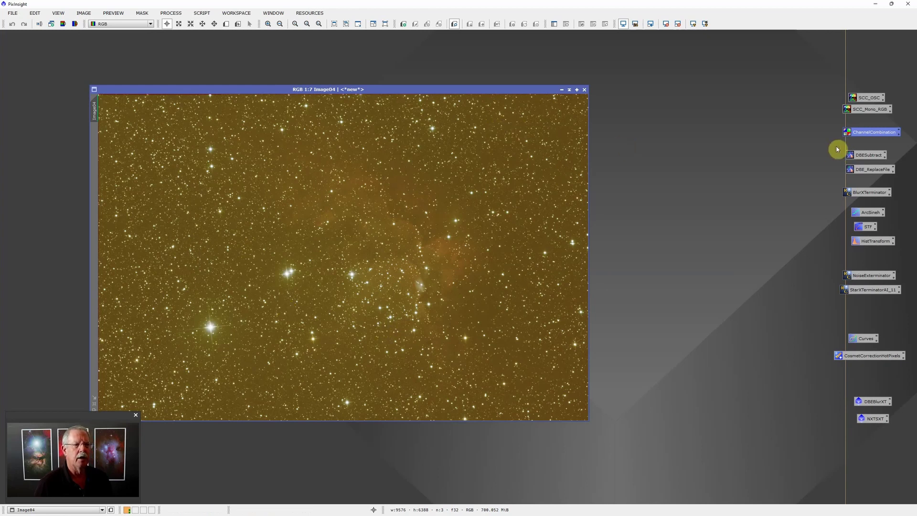
click(866, 156)
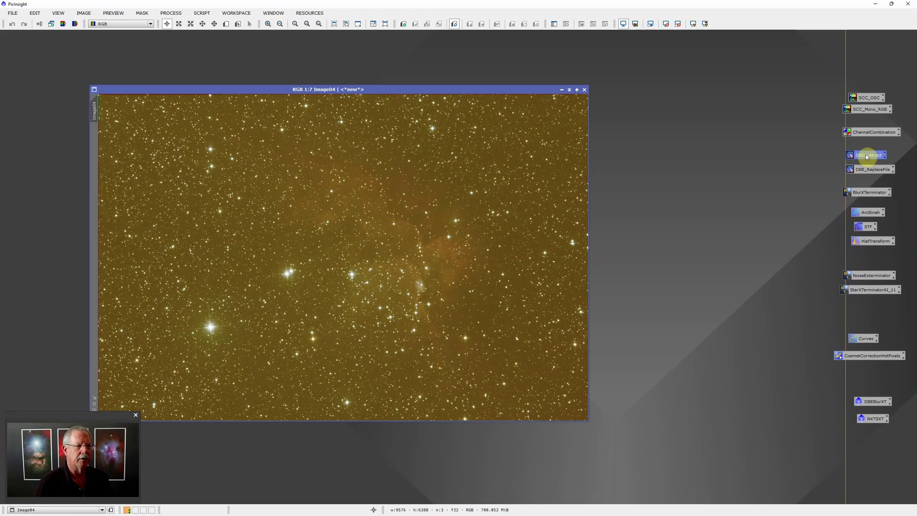
double_click(867, 156)
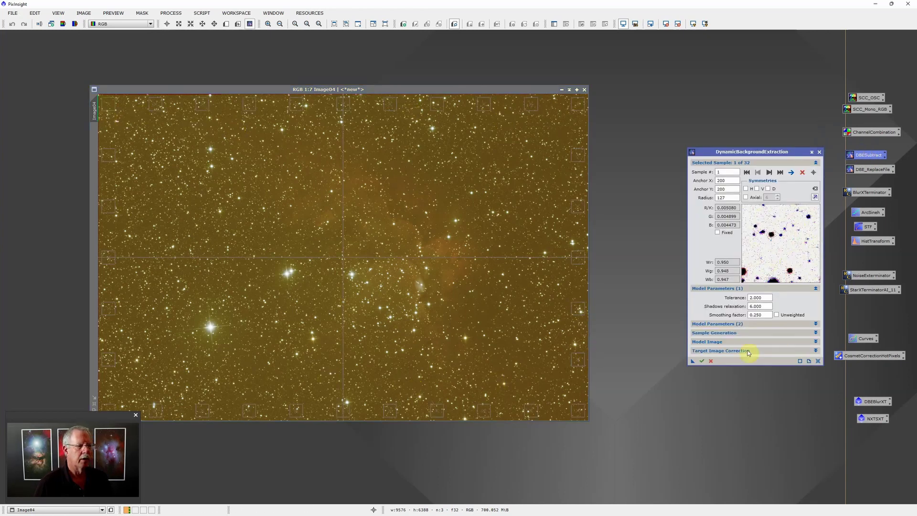
click(703, 362)
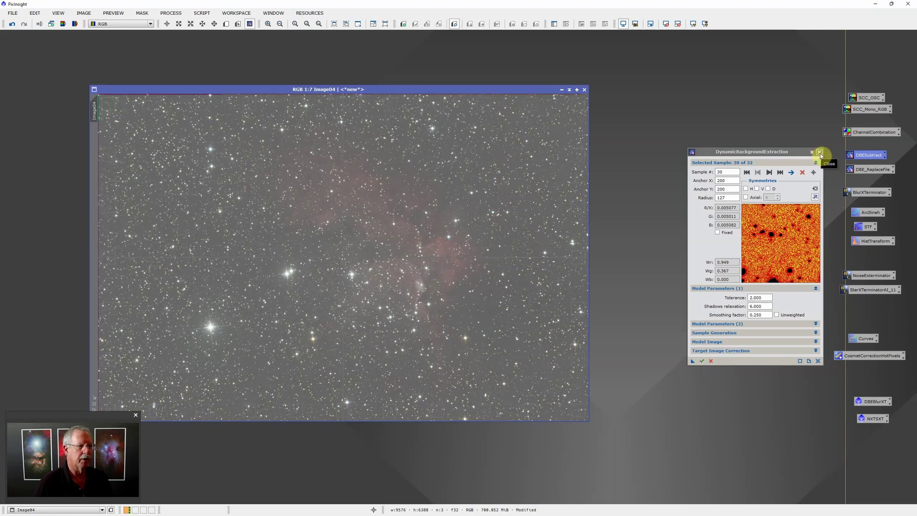
click(819, 152)
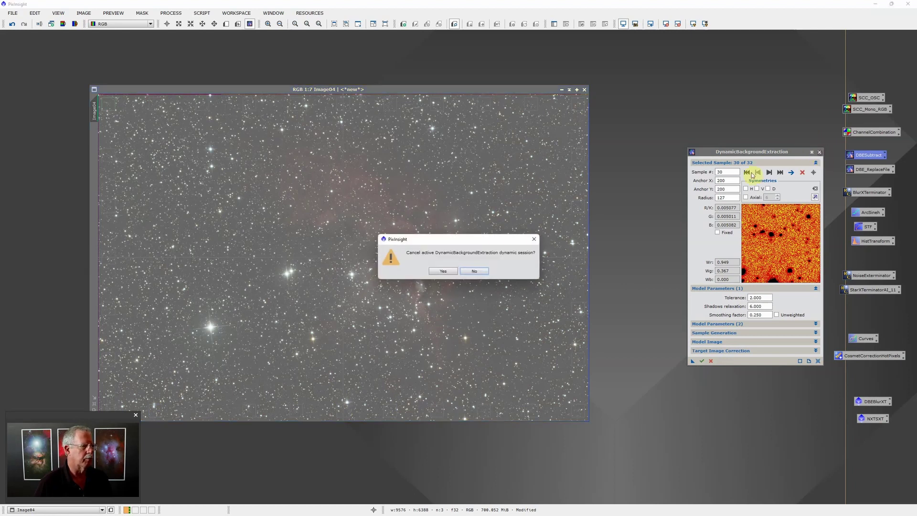
click(442, 271)
click(693, 24)
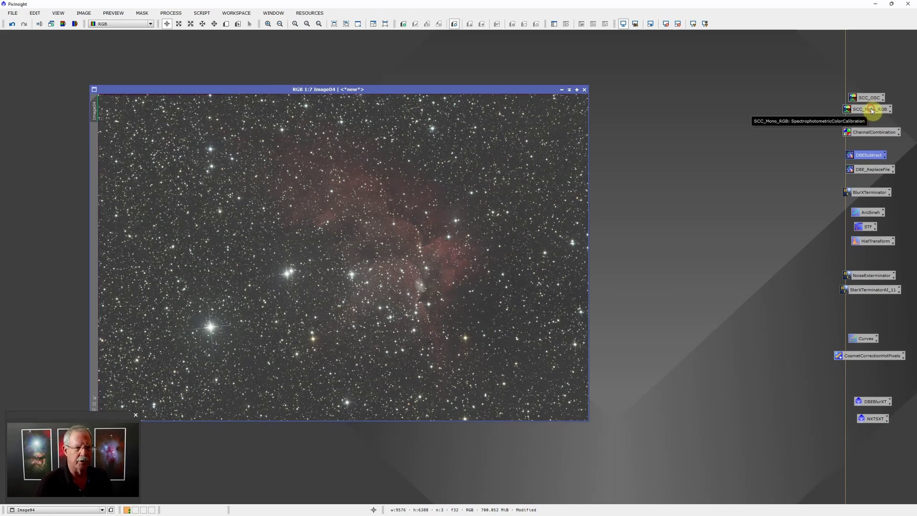
- Color-calibrate the RGB image with the saved SCC_Mono_RGB process, close the white balance graphs and refresh the display stretch
click(872, 111)
drag(872, 110, 492, 214)
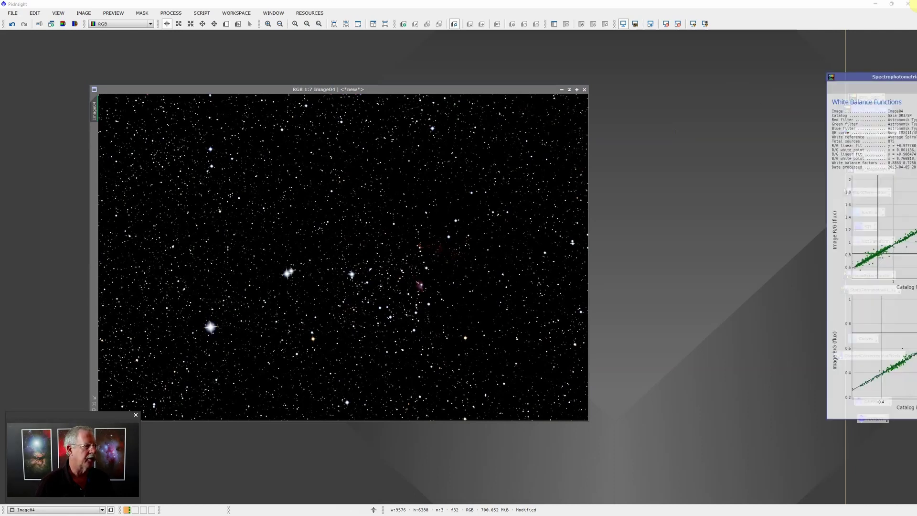
drag(879, 79, 712, 82)
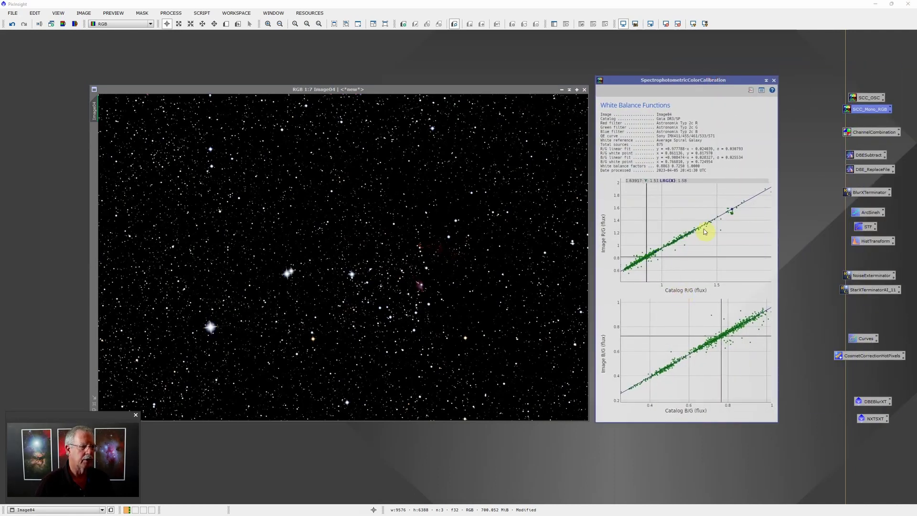
click(774, 82)
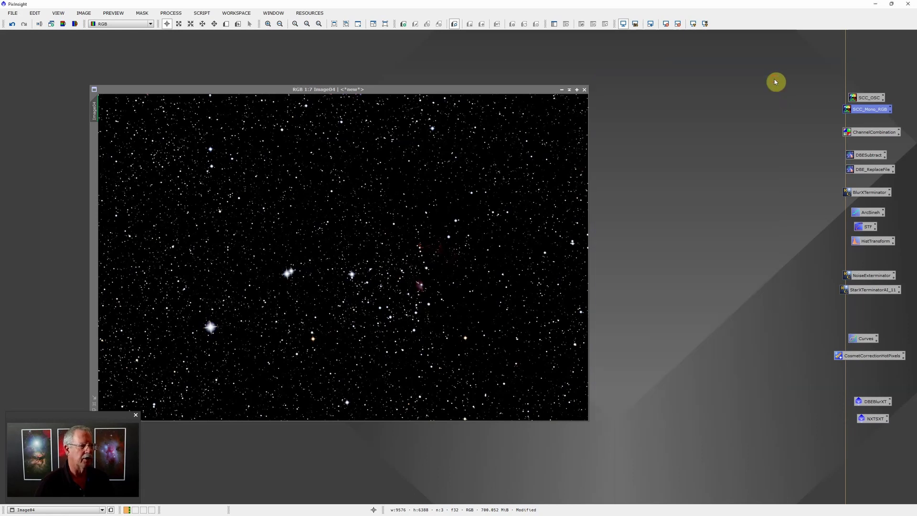
click(693, 24)
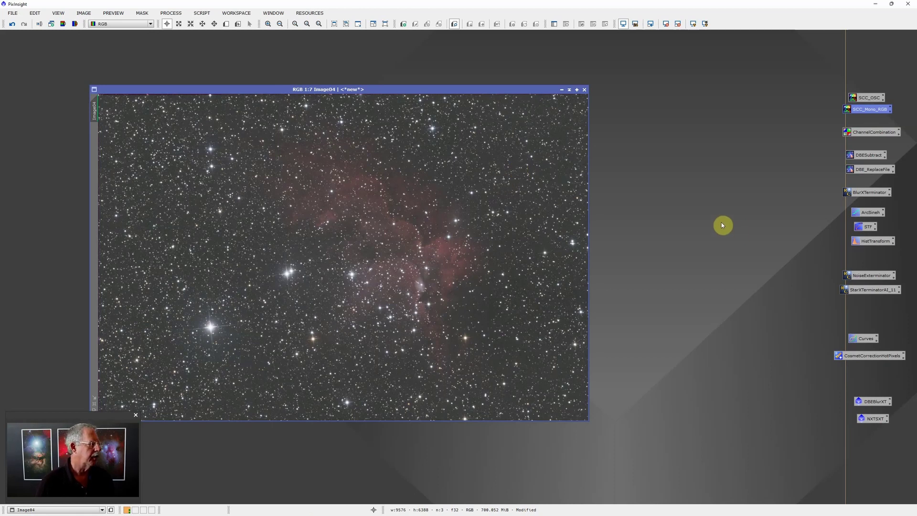
- Sharpen the RGB image with BlurXTerminator at Sharpen Stars 0.31 and Sharpen Nonstellar 0.90, and inspect the stars up close
double_click(870, 193)
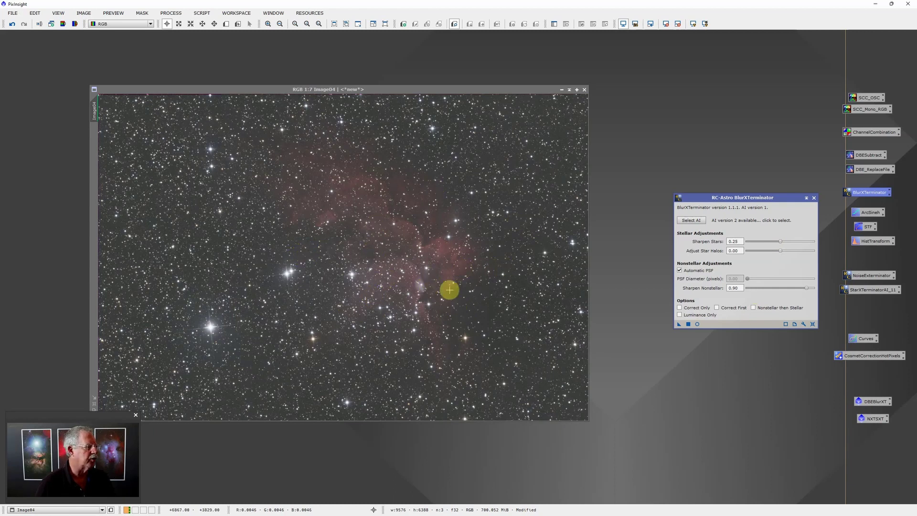
click(781, 243)
drag(780, 243, 788, 243)
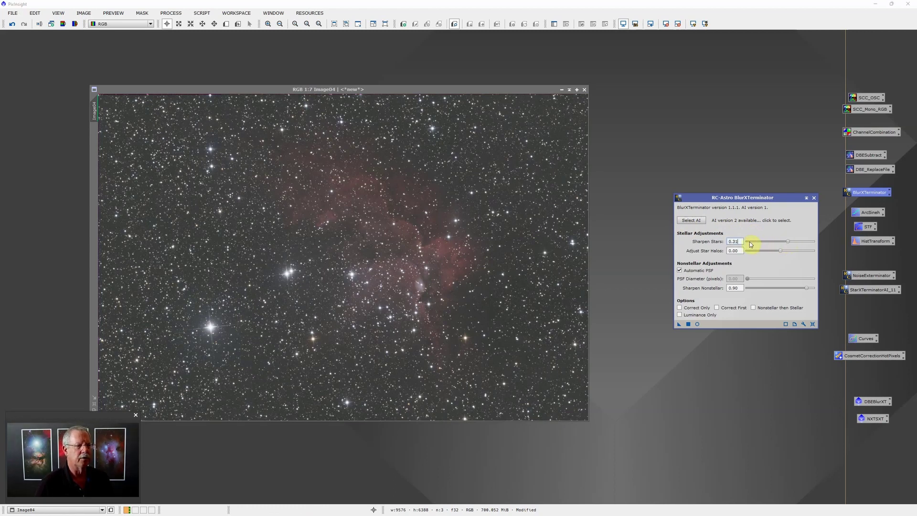
click(689, 324)
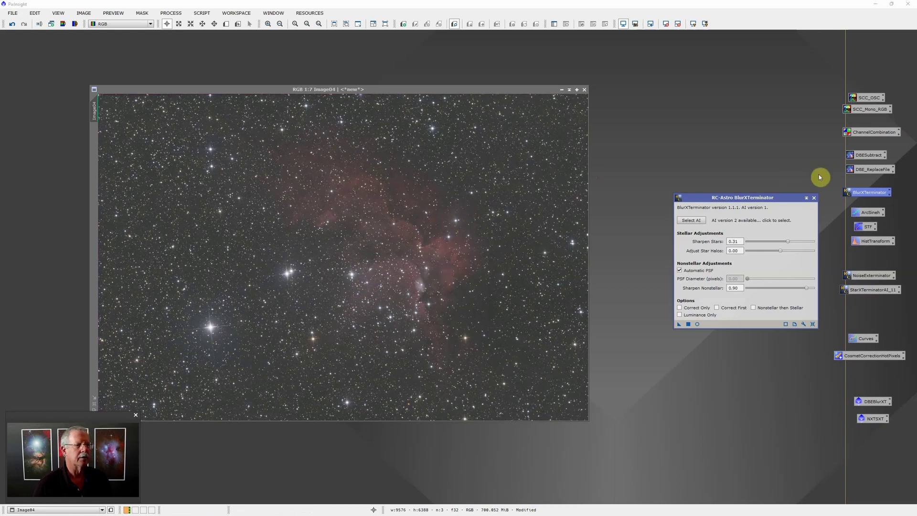
click(815, 197)
click(359, 271)
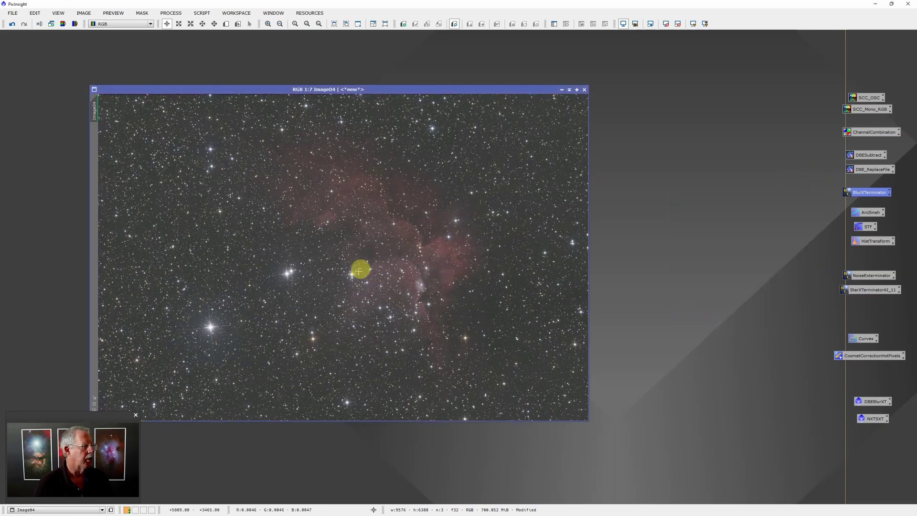
scroll(359, 271, up, 2)
scroll(359, 271, up, 2)
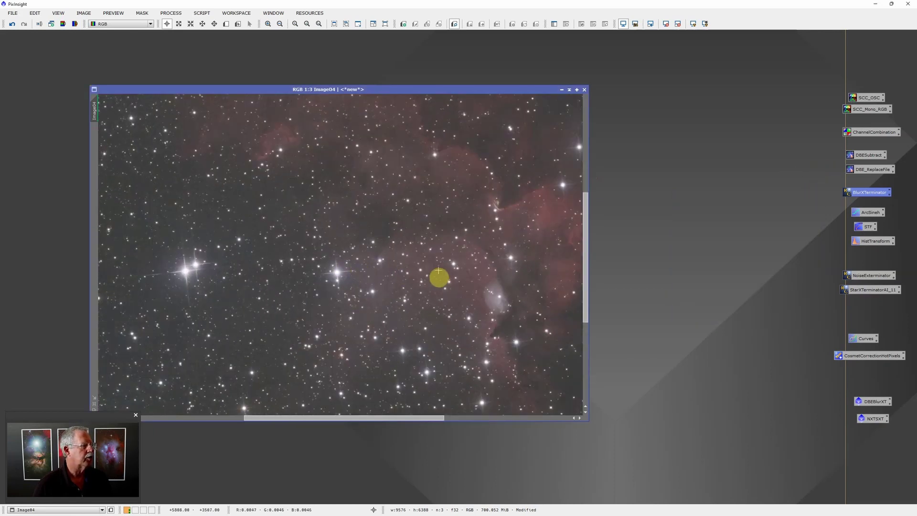
scroll(438, 269, down, 1)
scroll(439, 270, down, 1)
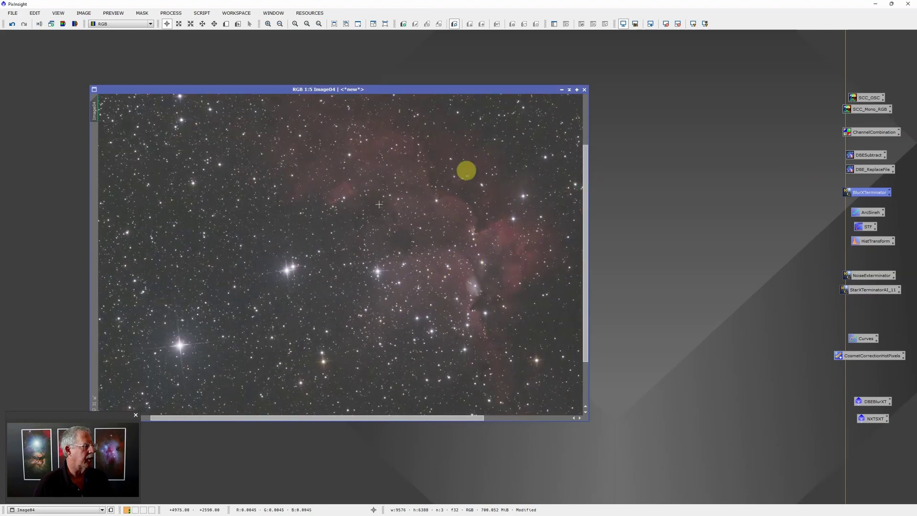
scroll(361, 208, down, 3)
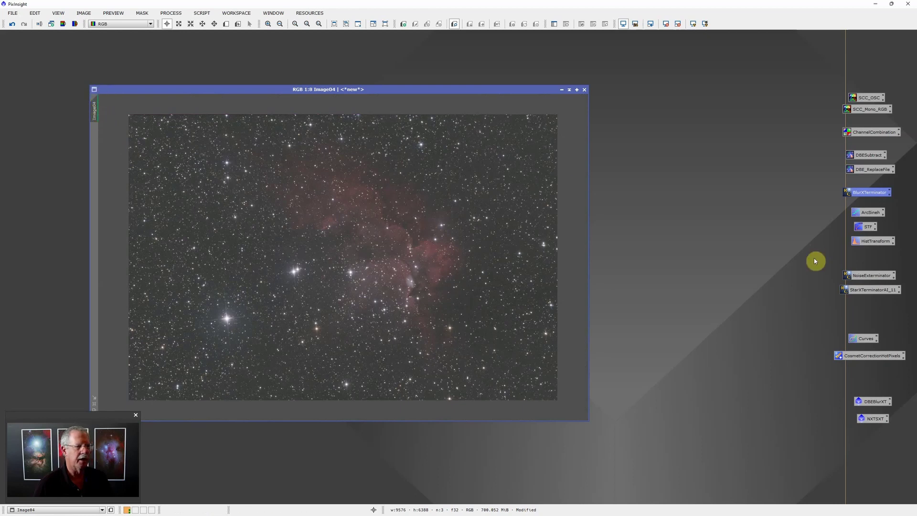
- Open ScreenTransferFunction and HistogramTransformation, auto-stretch the RGB image with linked channels, and adjust the stretch to darken the background
double_click(865, 228)
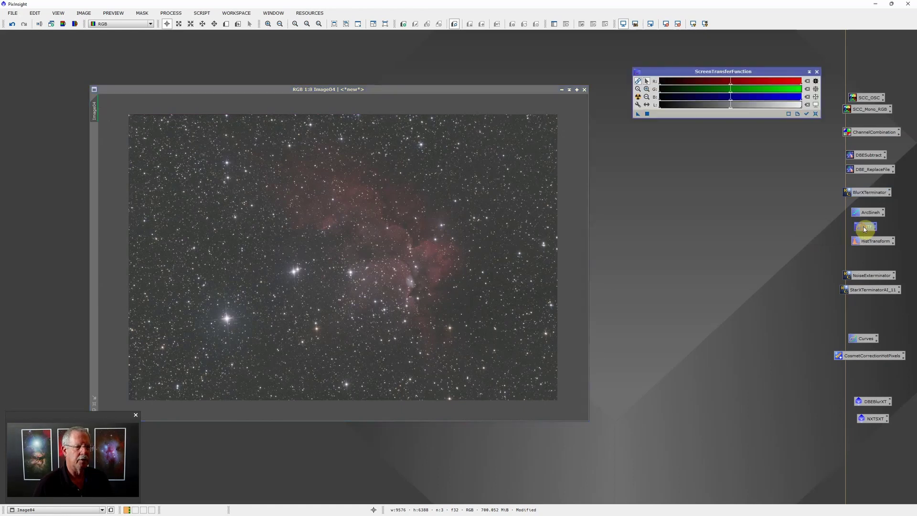
double_click(873, 240)
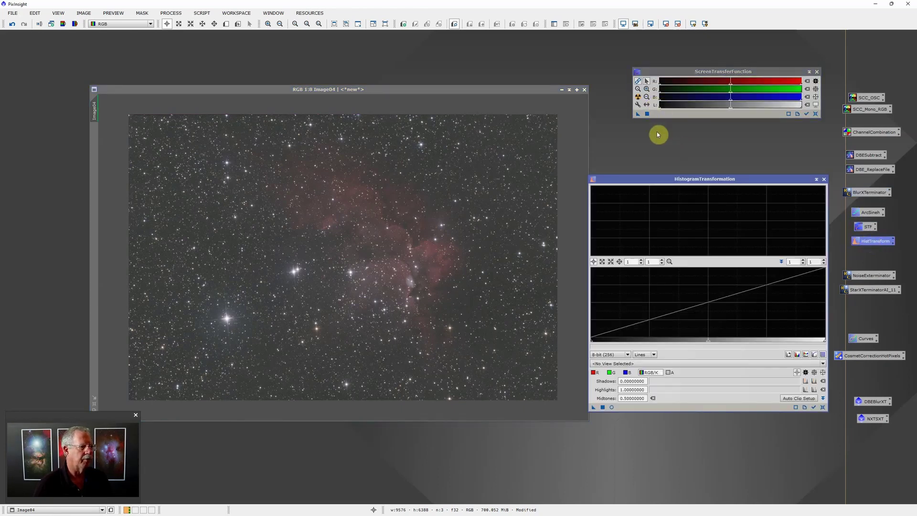
click(638, 82)
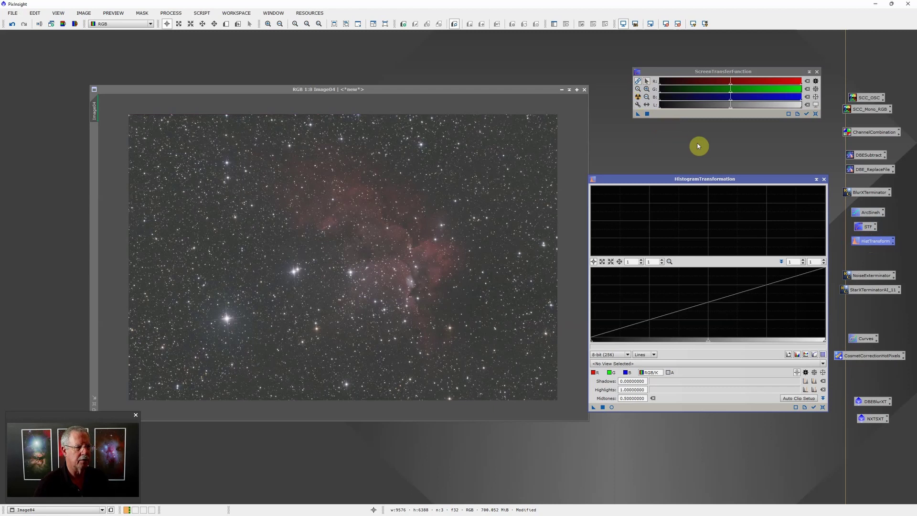
click(638, 97)
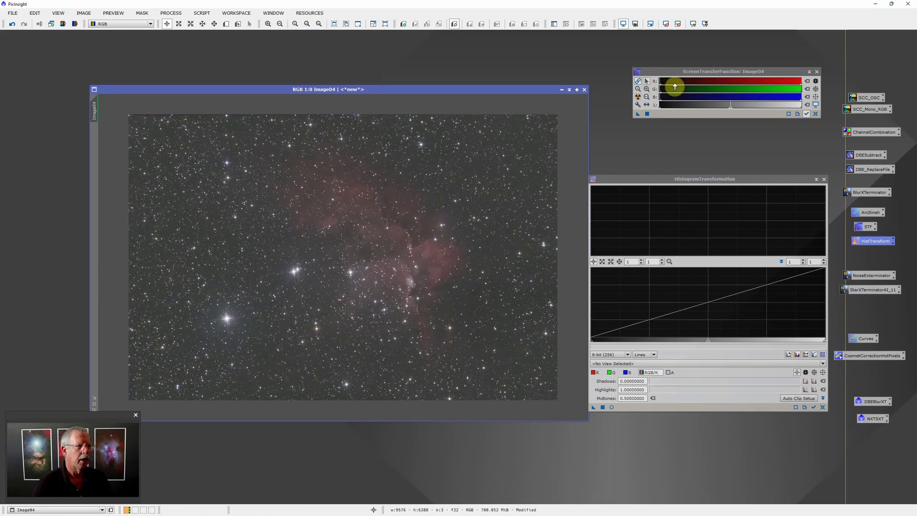
drag(676, 86, 764, 87)
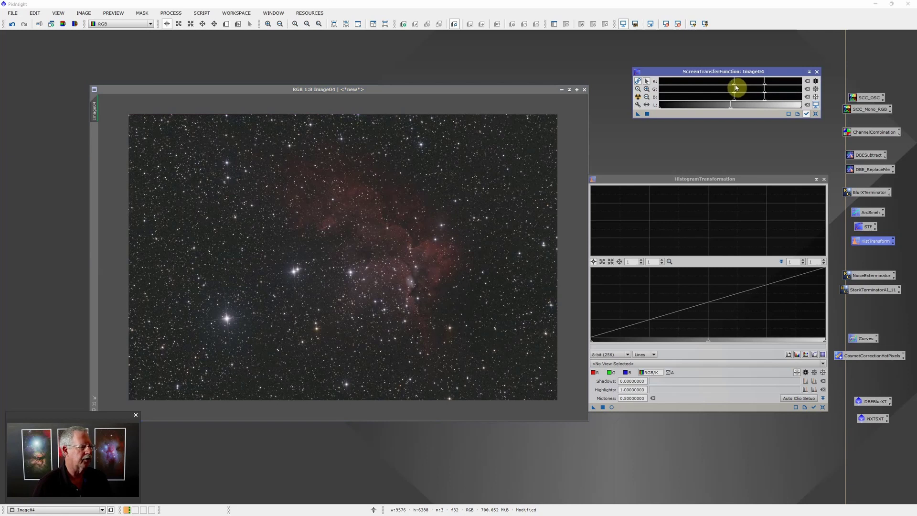
drag(736, 87, 770, 87)
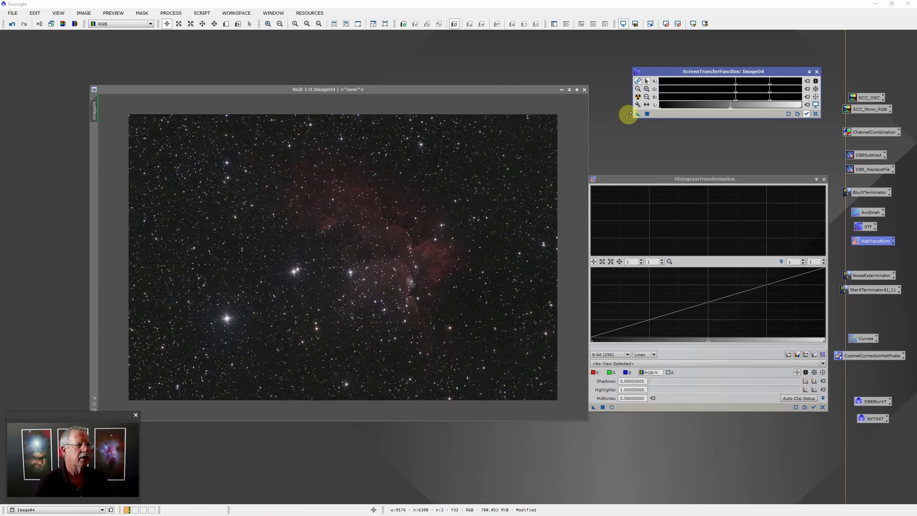
- Transfer the screen stretch to HistogramTransformation, apply it permanently to the RGB image, turn off the screen stretch and close both tools
drag(639, 117, 662, 409)
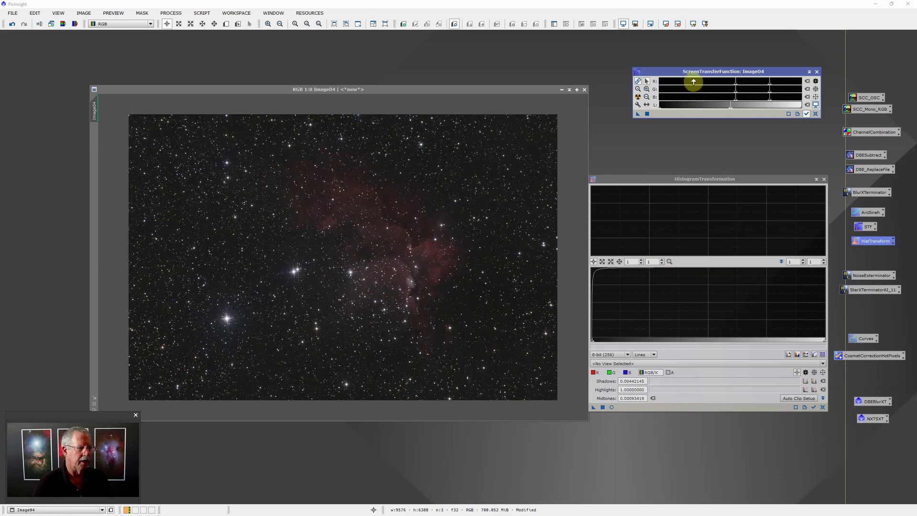
click(603, 407)
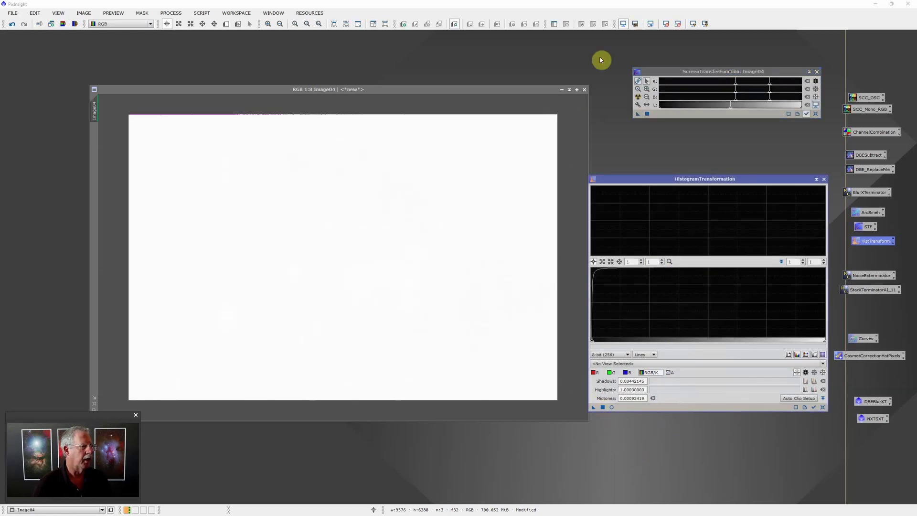
click(623, 24)
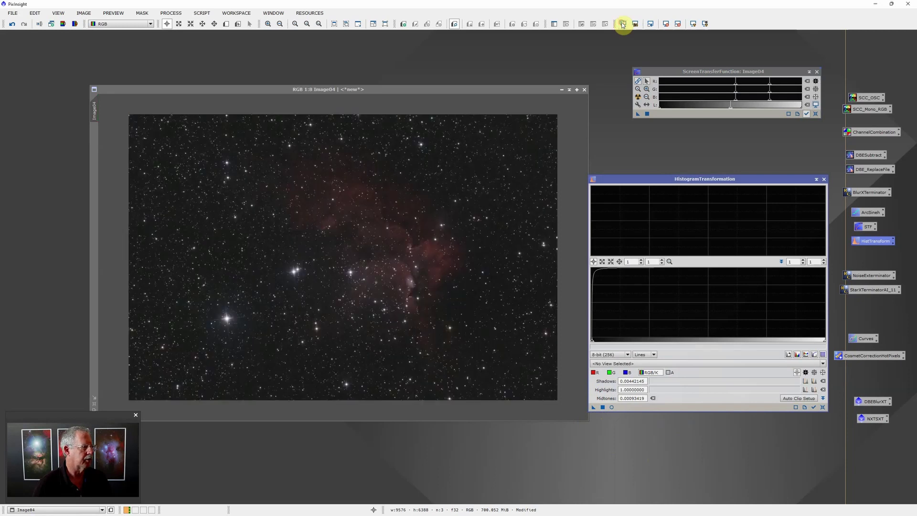
click(817, 71)
click(824, 179)
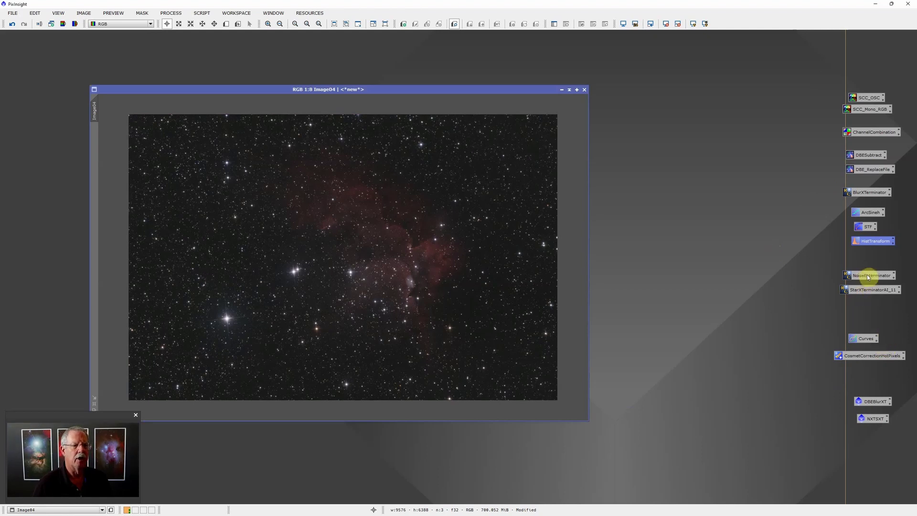
- Denoise the stretched RGB image with the saved NoiseExterminator process and check the result up close
drag(870, 275, 472, 254)
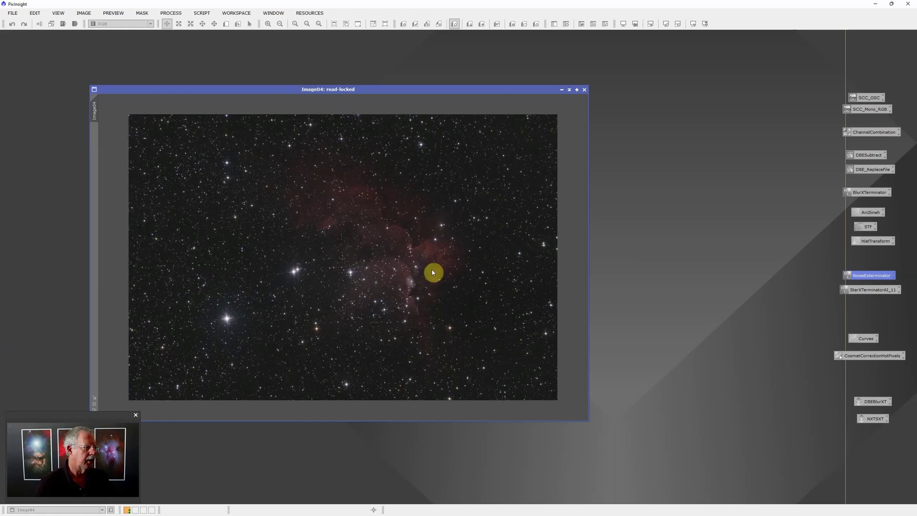
scroll(326, 272, up, 6)
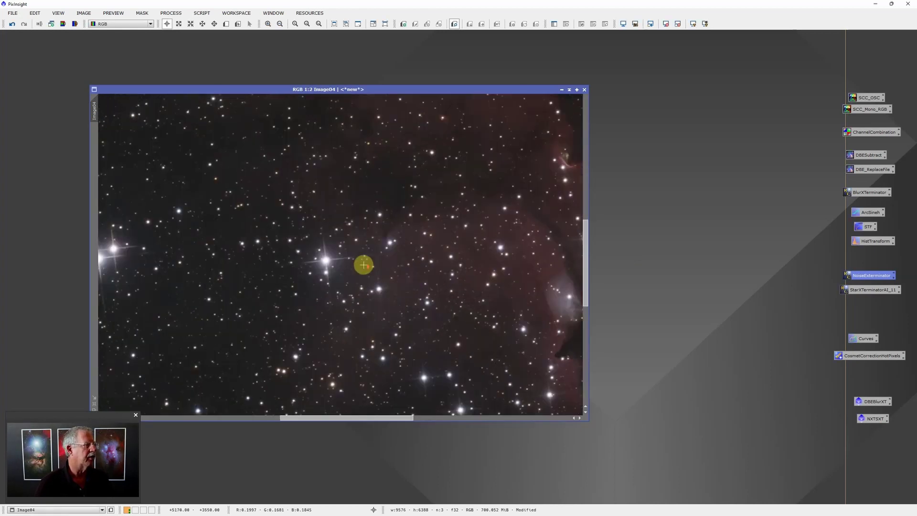
scroll(364, 264, down, 6)
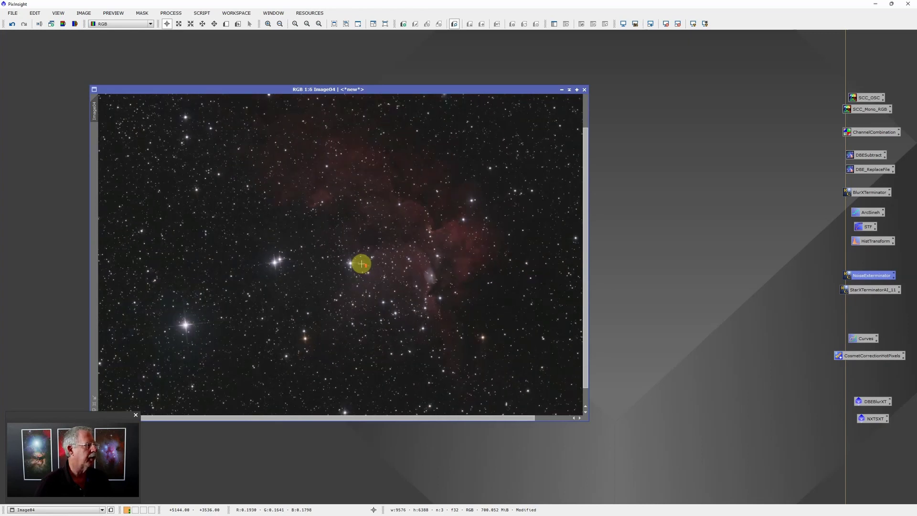
- Run StarXTerminator on Image04 with Generate Star Image and Unscreen Stars enabled, inspect the extracted star image up close, and close the tool
double_click(869, 291)
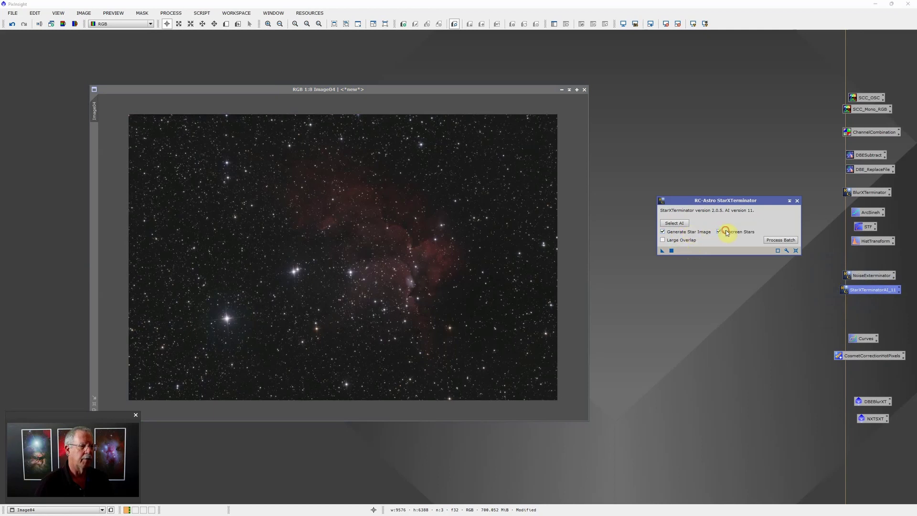
click(671, 251)
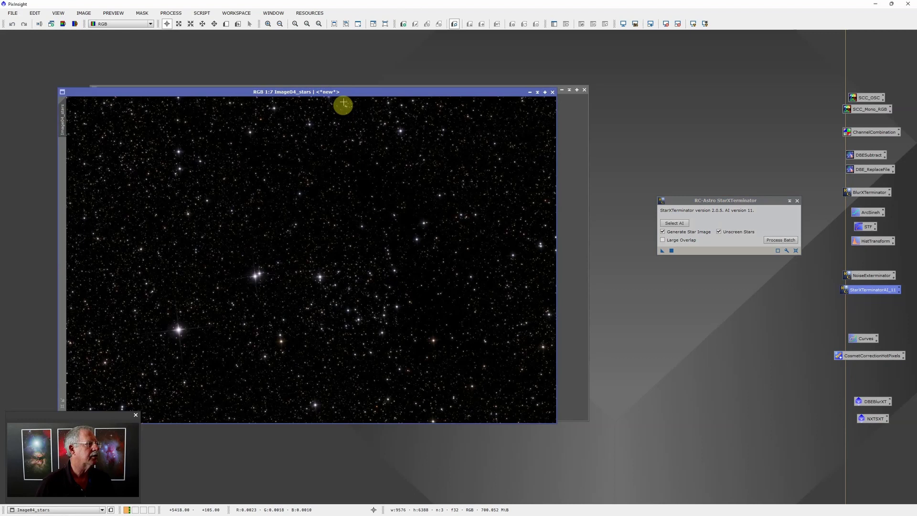
drag(345, 92, 394, 102)
scroll(374, 237, down, 3)
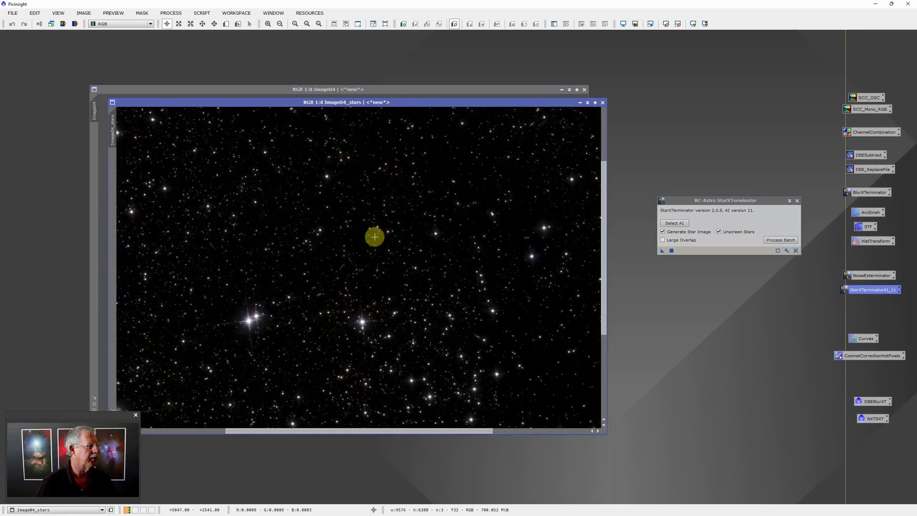
scroll(366, 225, up, 6)
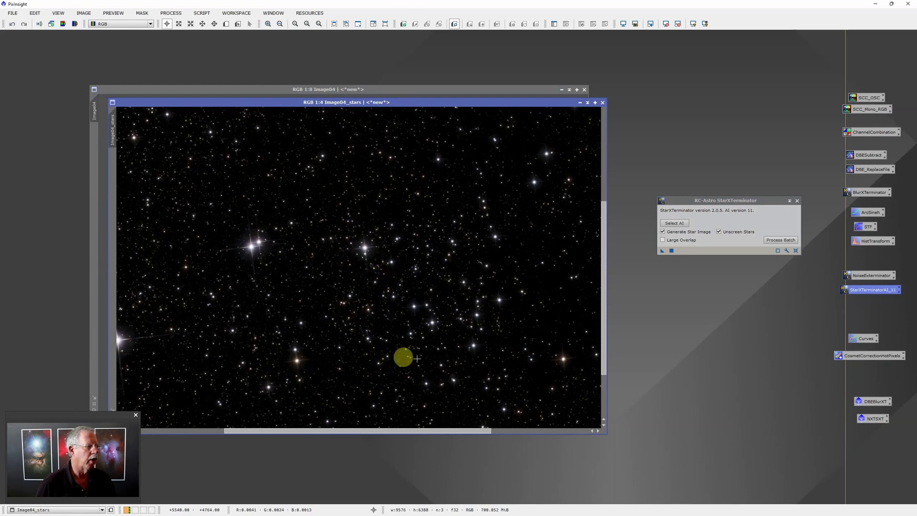
scroll(401, 308, down, 5)
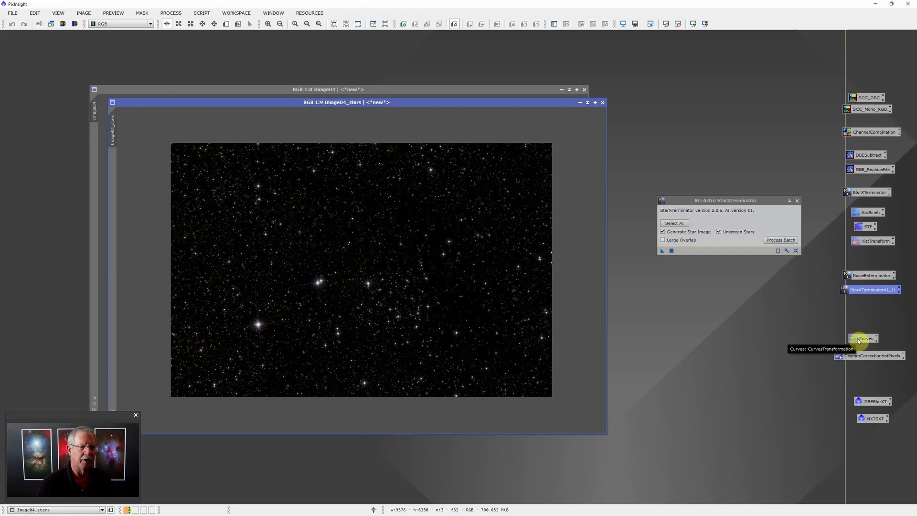
click(797, 201)
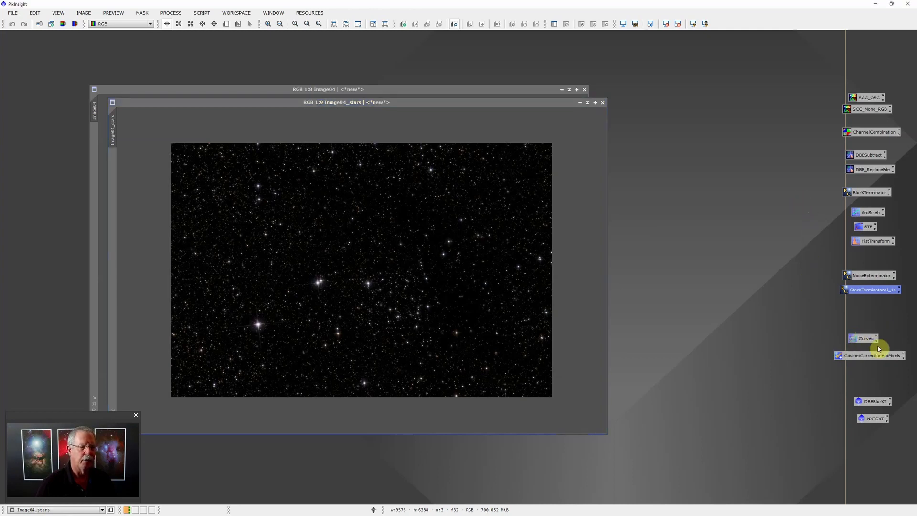
- Open CurvesTransformation with a real-time preview of the star image and add a point to the saturation curve
double_click(865, 339)
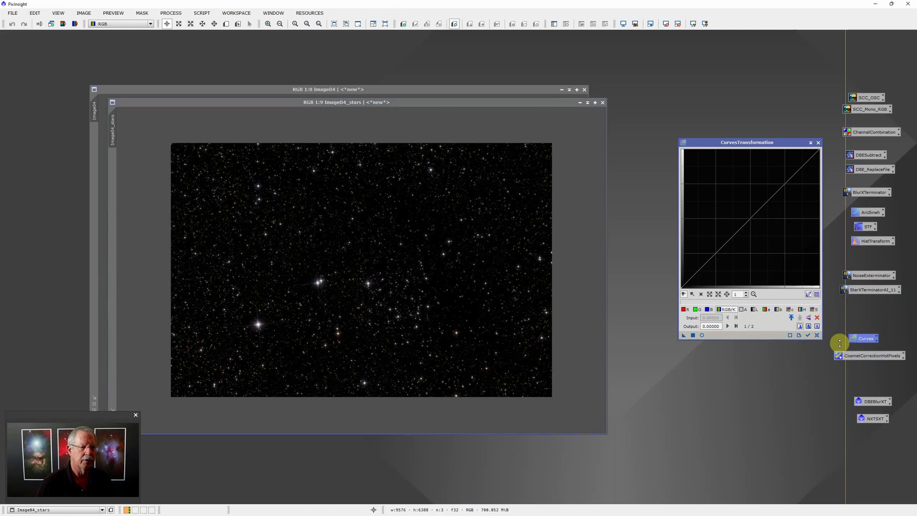
click(701, 336)
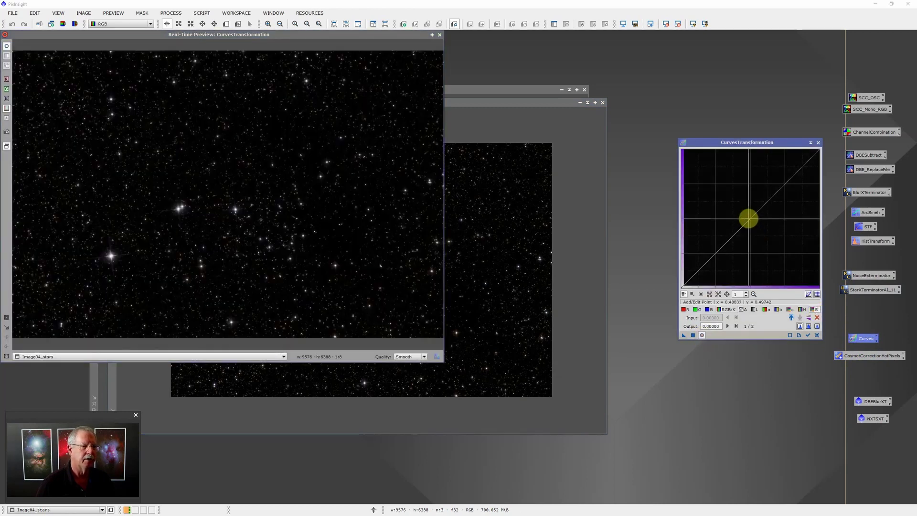
click(735, 220)
drag(721, 215, 717, 212)
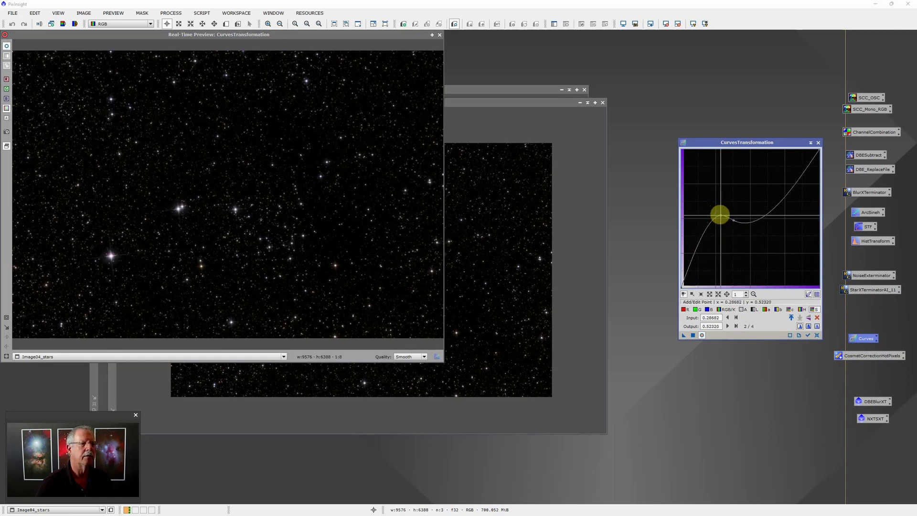
key(ctrl+z)
key(ctrl+z)
- Raise the star image's saturation curve to output about 0.477 at input about 0.248, apply it, and close the preview and curves tool
drag(732, 220, 708, 221)
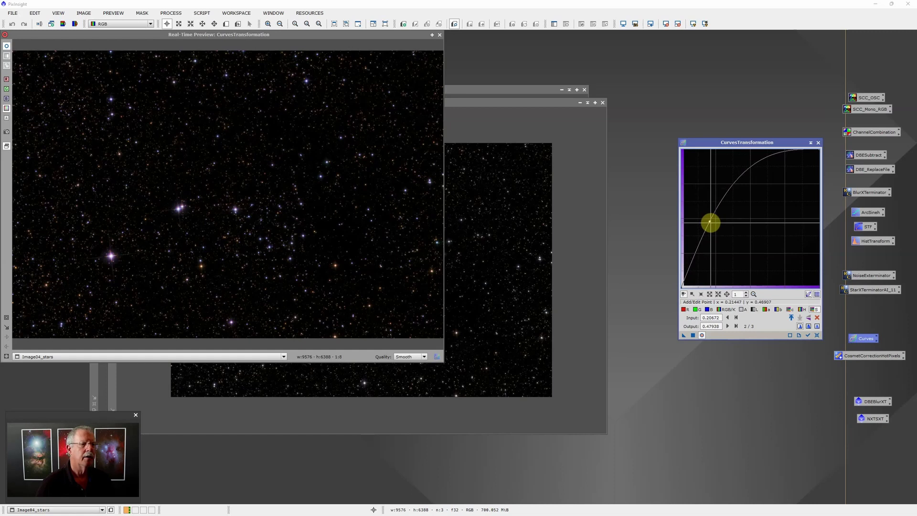
drag(710, 220, 715, 222)
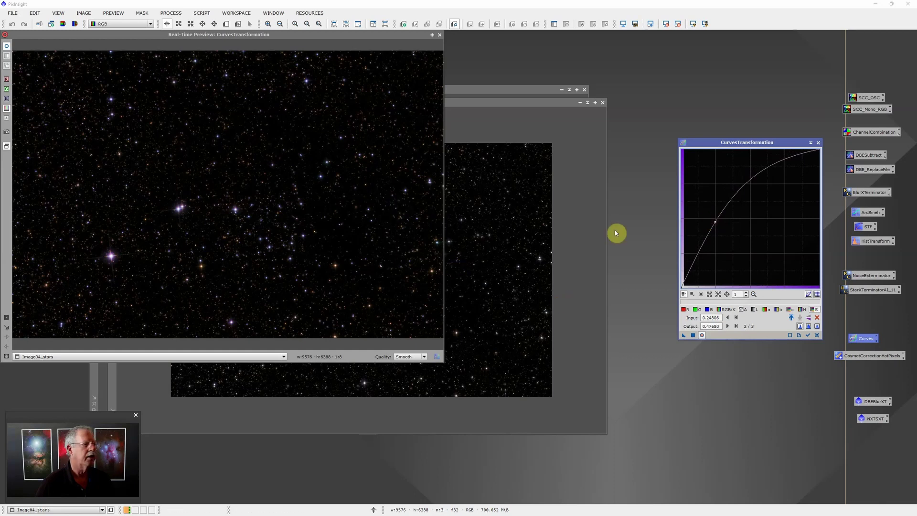
click(693, 336)
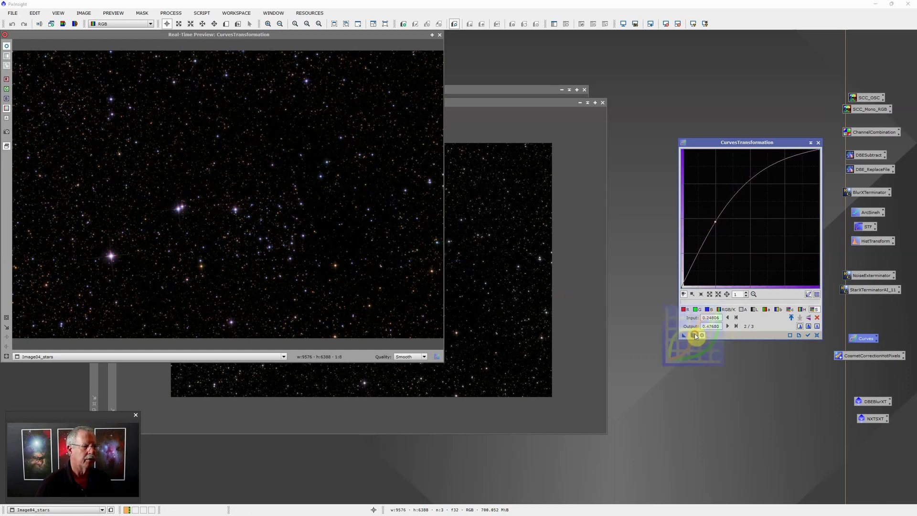
click(440, 34)
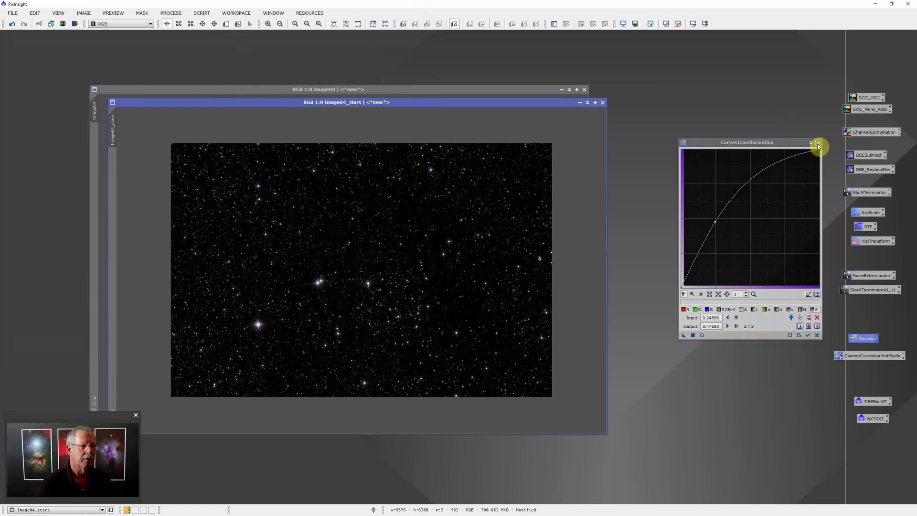
click(817, 143)
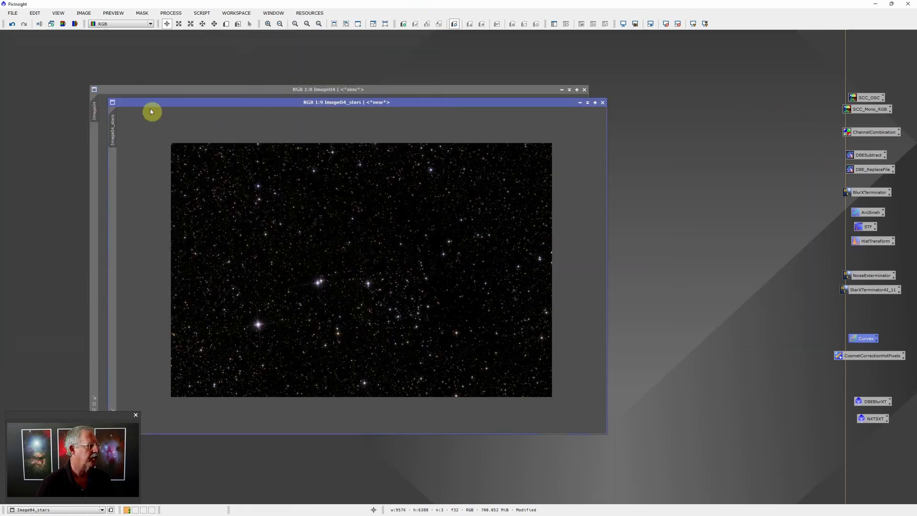
click(17, 14)
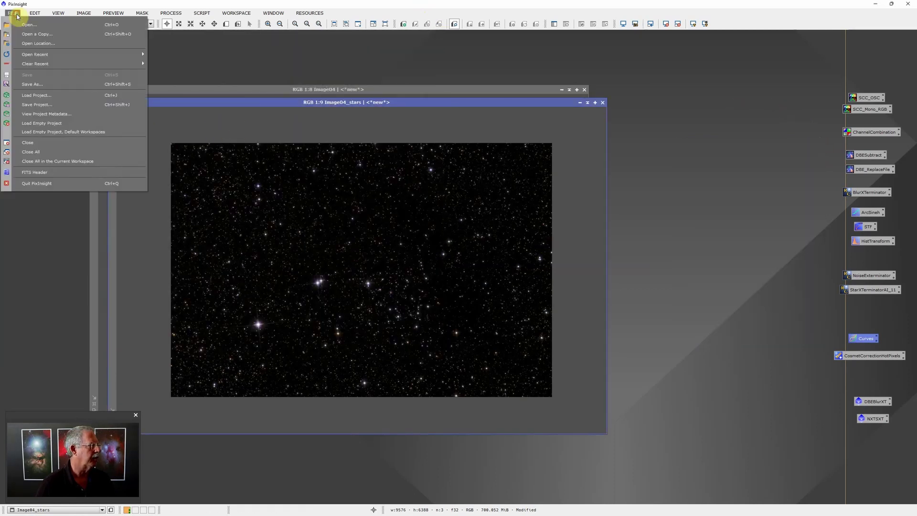
click(25, 86)
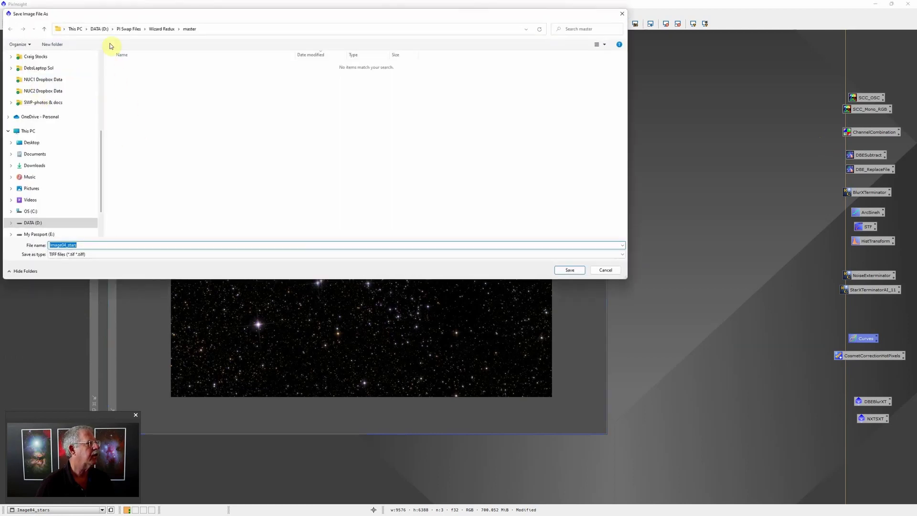
click(101, 30)
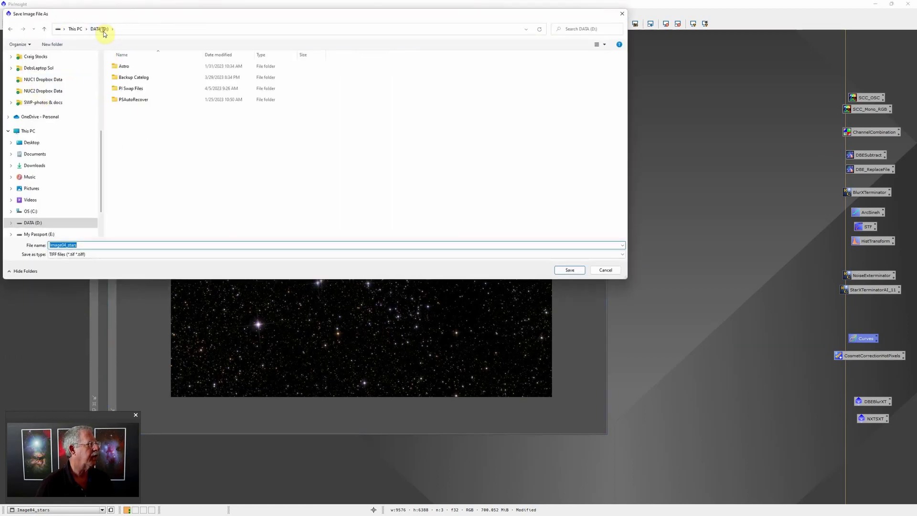
double_click(126, 67)
double_click(135, 78)
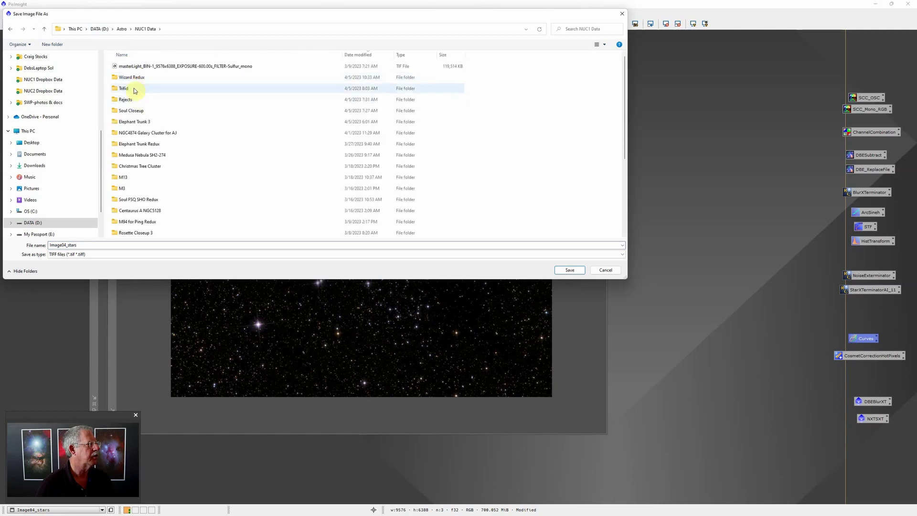
click(137, 79)
double_click(137, 79)
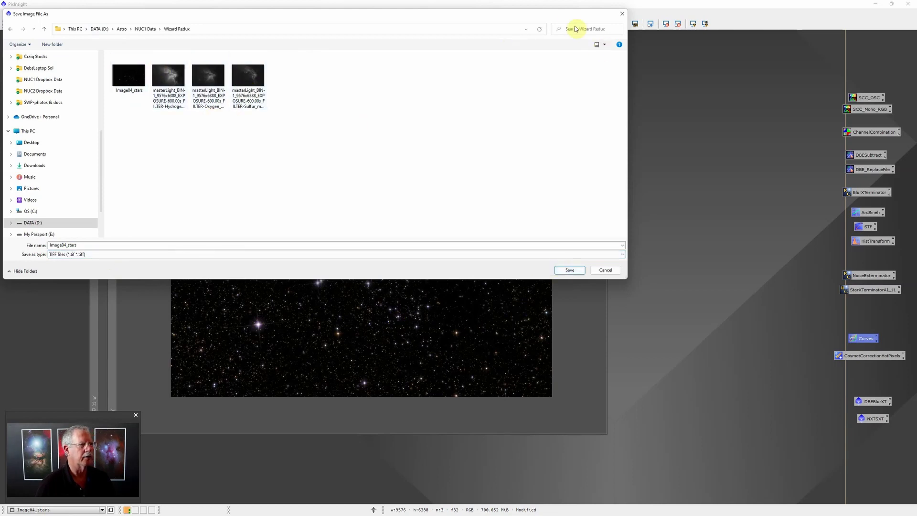
click(622, 13)
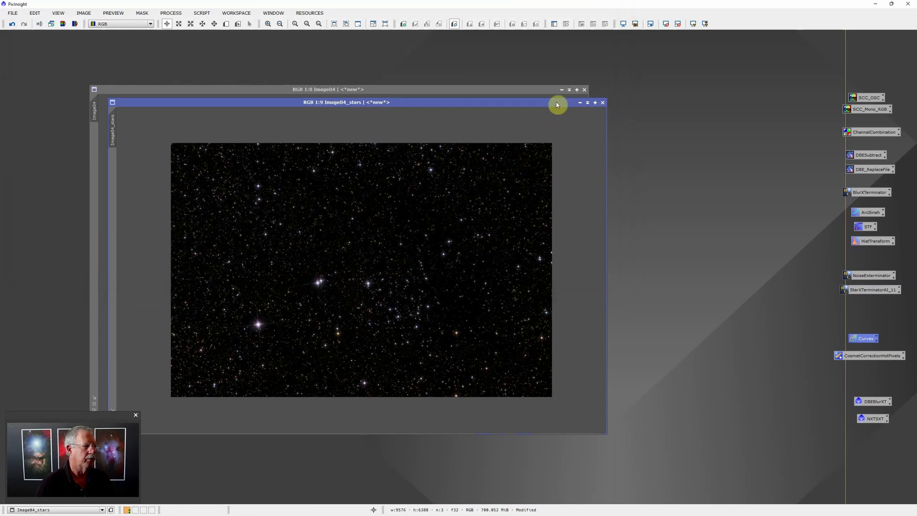
- Minimize the star image and the starless Image04, and park both icons together in the empty workspace area below the process icons
click(579, 103)
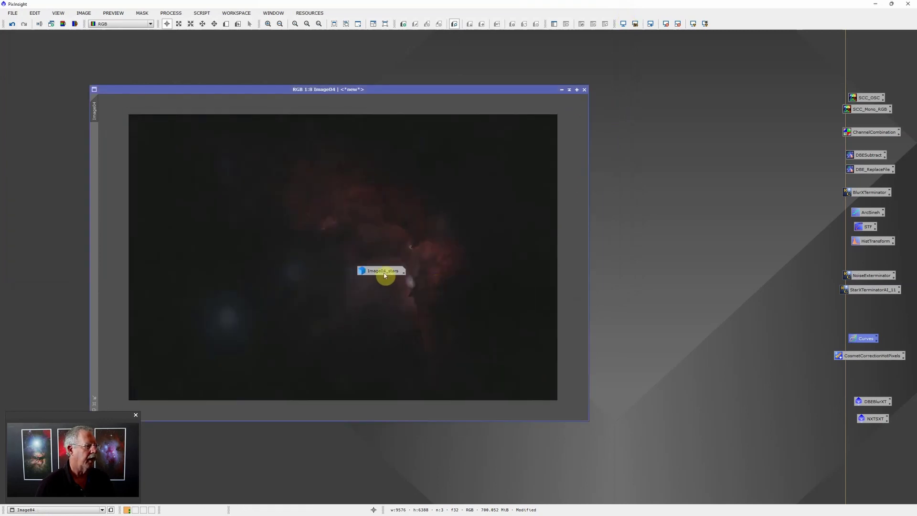
drag(385, 275, 742, 437)
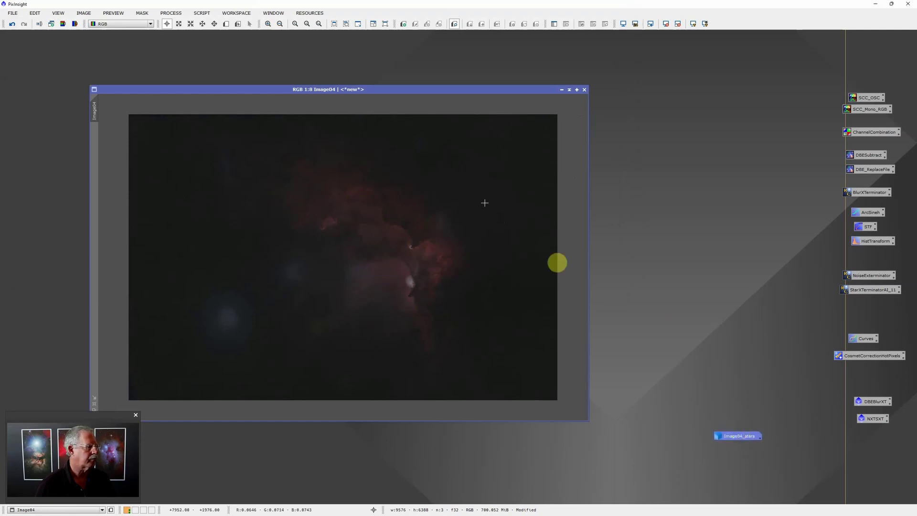
click(565, 88)
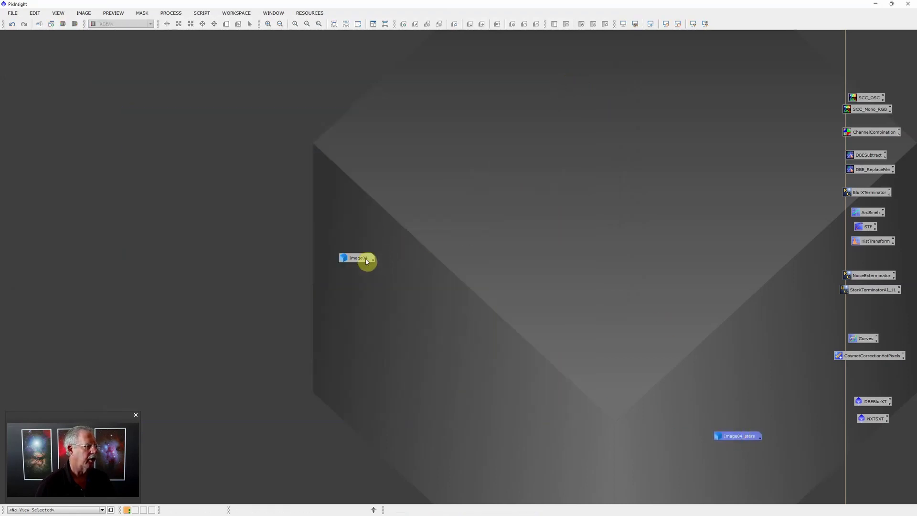
drag(366, 260, 740, 454)
- Open the three 600-second Sulfur, Oxygen and Hydrogen master lights from the Wizard Redux master folder and auto-stretch their screen display
double_click(463, 225)
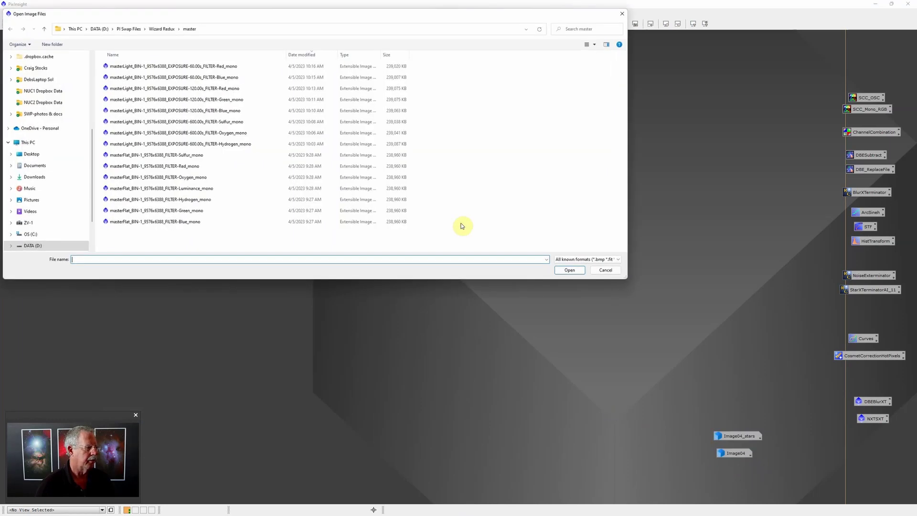
click(236, 122)
shift+click(234, 144)
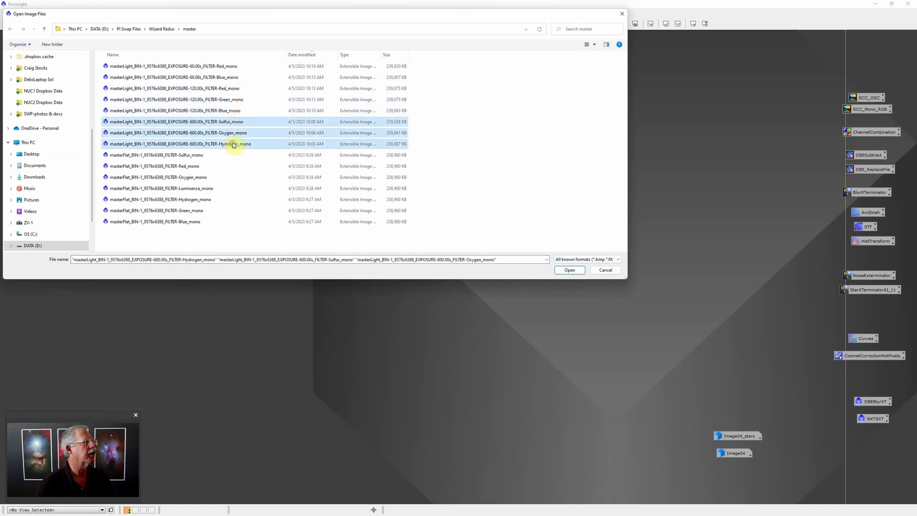
click(573, 270)
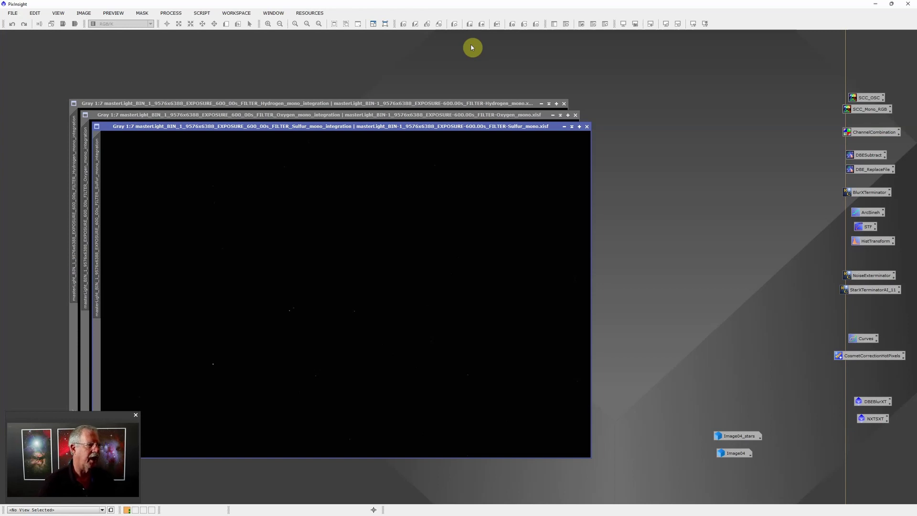
click(694, 24)
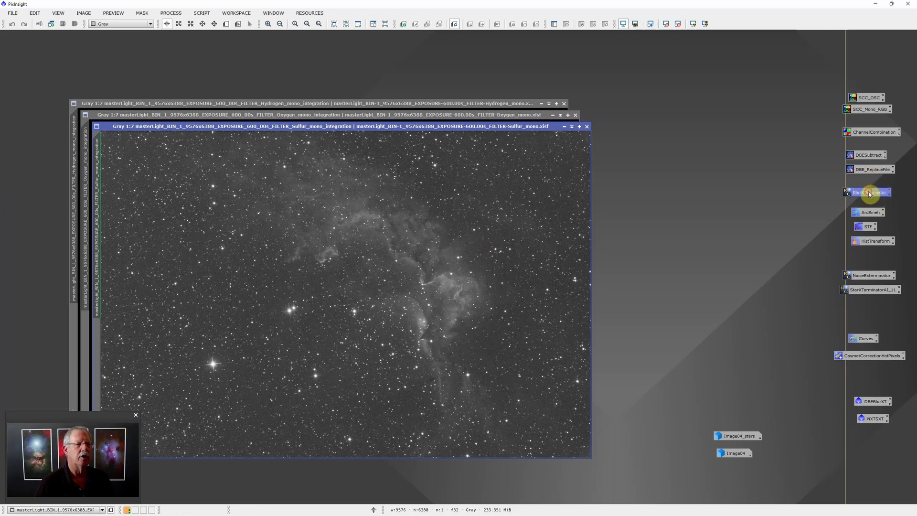
- Sharpen the Sulfur master with the saved BlurXTerminator process and inspect the nebula detail up close
drag(869, 192, 394, 243)
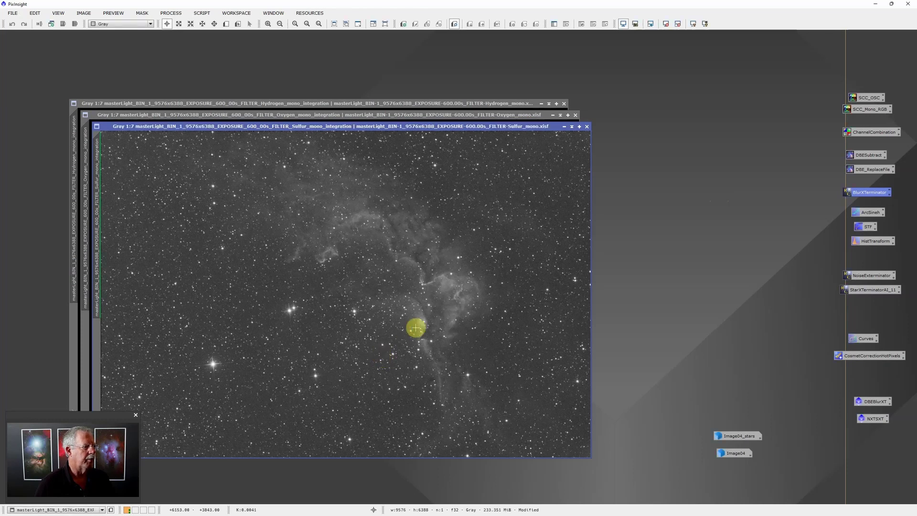
scroll(430, 315, up, 3)
scroll(431, 312, up, 1)
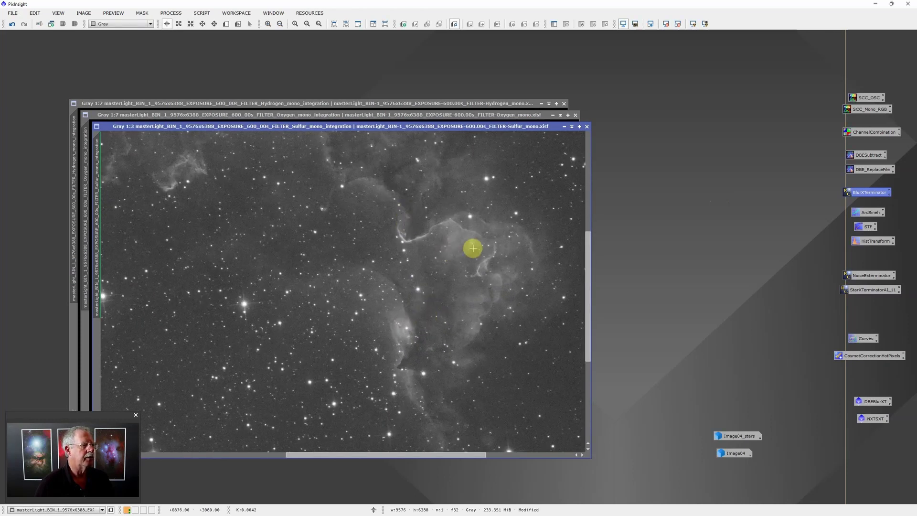
scroll(454, 266, down, 1)
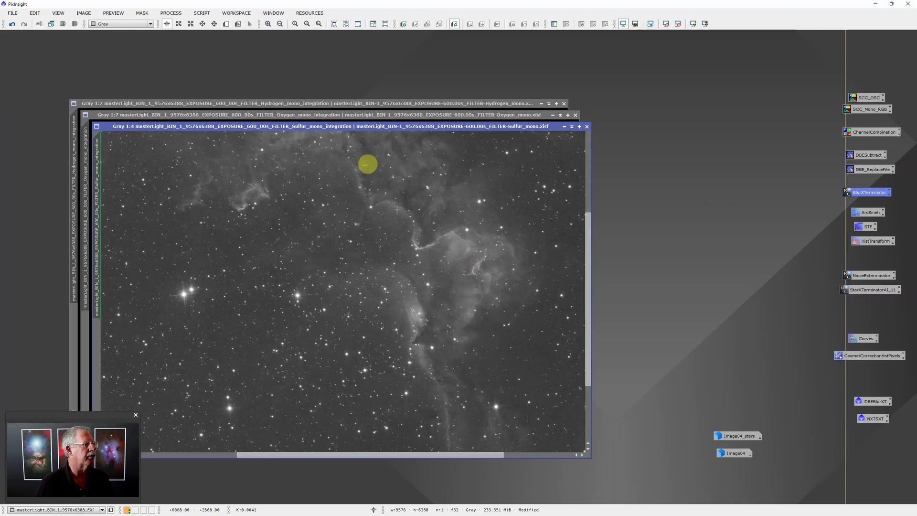
scroll(430, 215, down, 3)
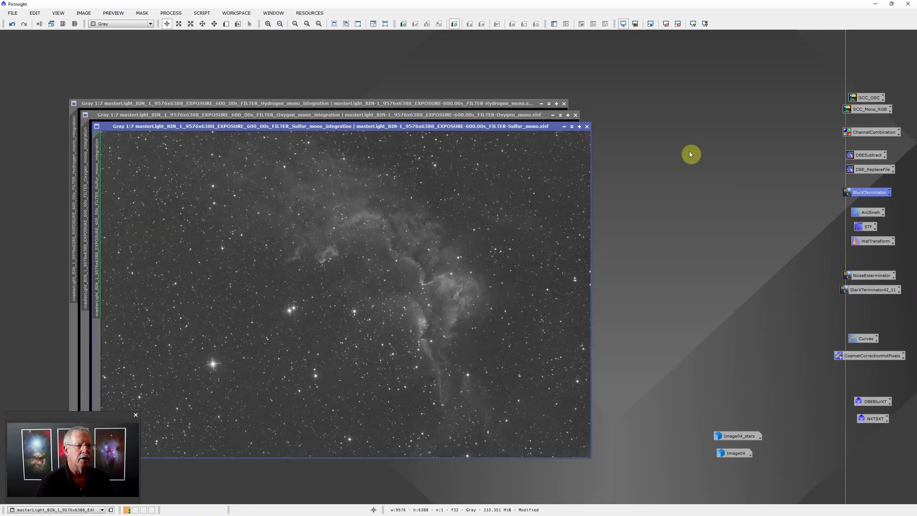
- Open ScreenTransferFunction and HistogramTransformation, auto-stretch the Sulfur master, and adjust the screen stretch to darken its background
double_click(866, 226)
click(870, 242)
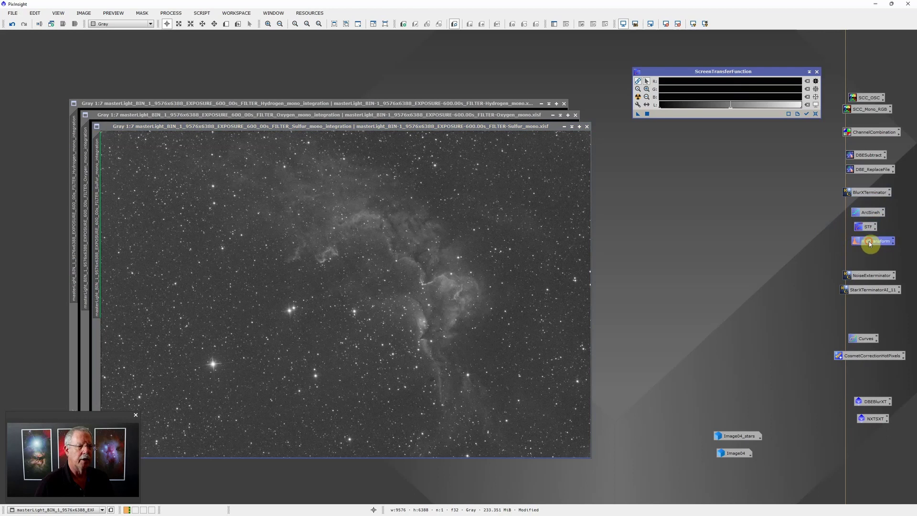
double_click(869, 243)
click(638, 97)
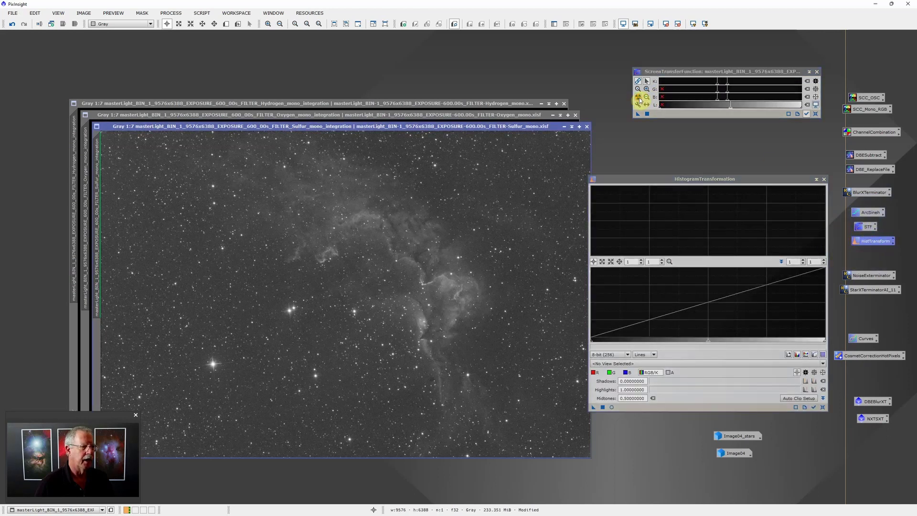
drag(695, 87, 734, 87)
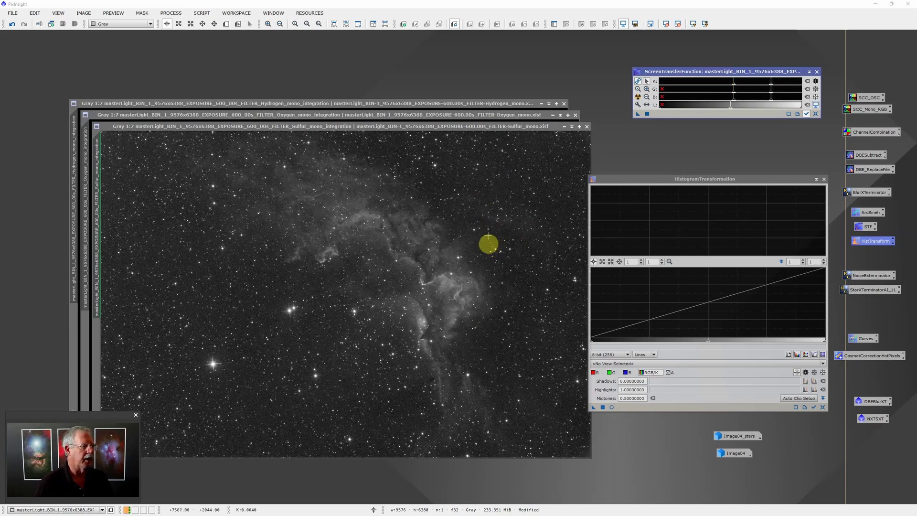
- Transfer the Sulfur master's screen stretch to HistogramTransformation, apply it permanently to the image, and turn off its screen stretch
drag(636, 117, 649, 411)
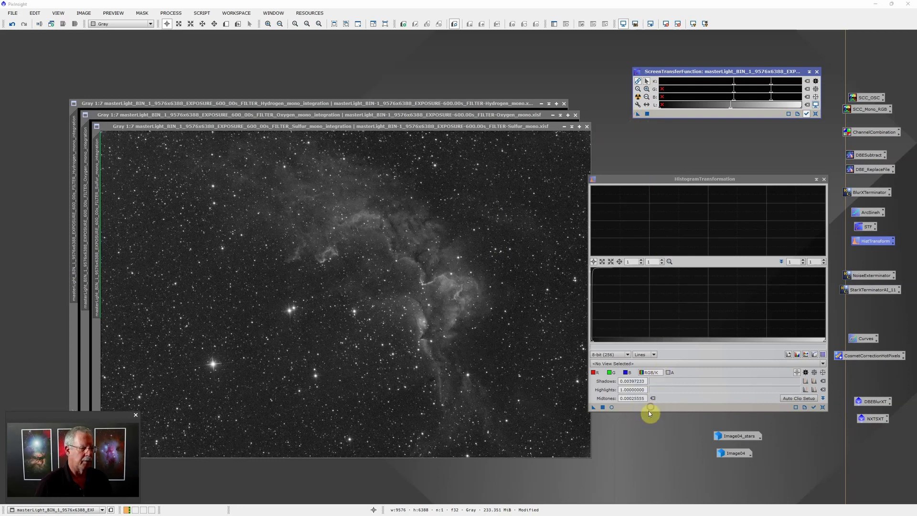
click(602, 407)
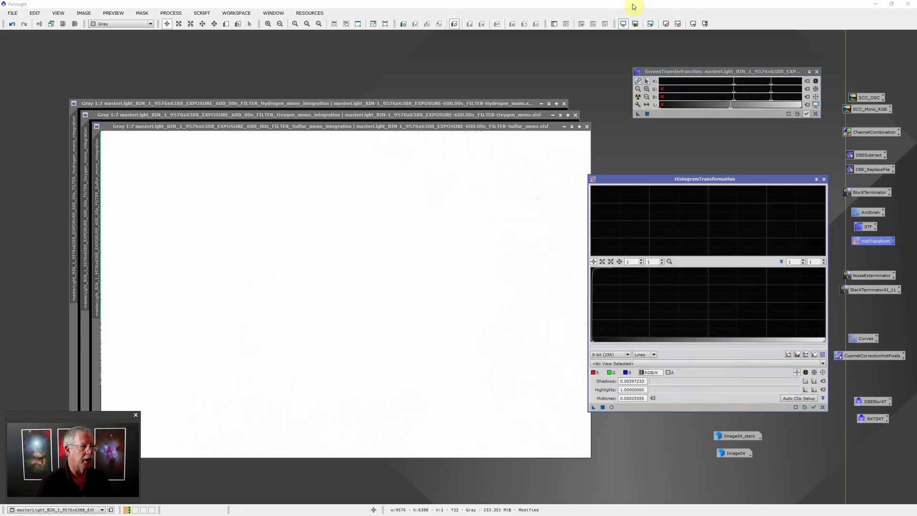
click(623, 23)
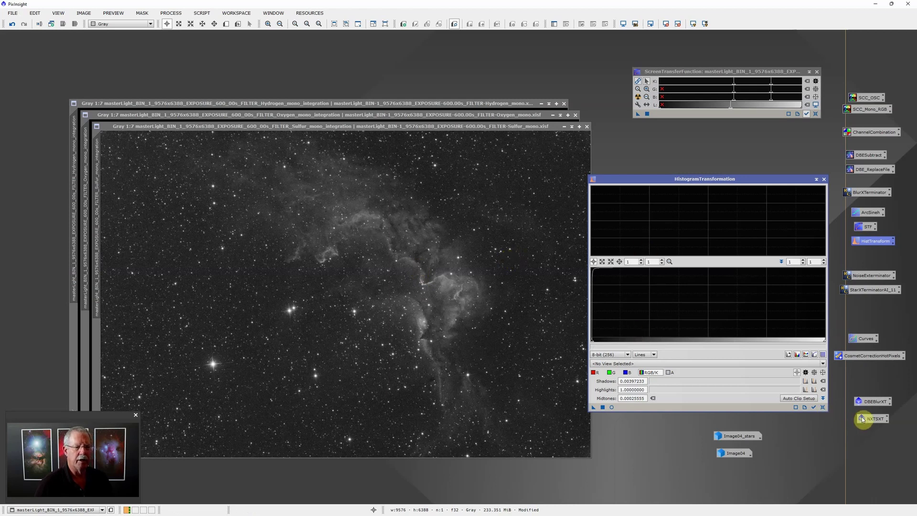
- Run the saved NXTSXT process on the Sulfur master and inspect the starless nebula and its background at several magnifications
click(873, 419)
drag(873, 419, 390, 274)
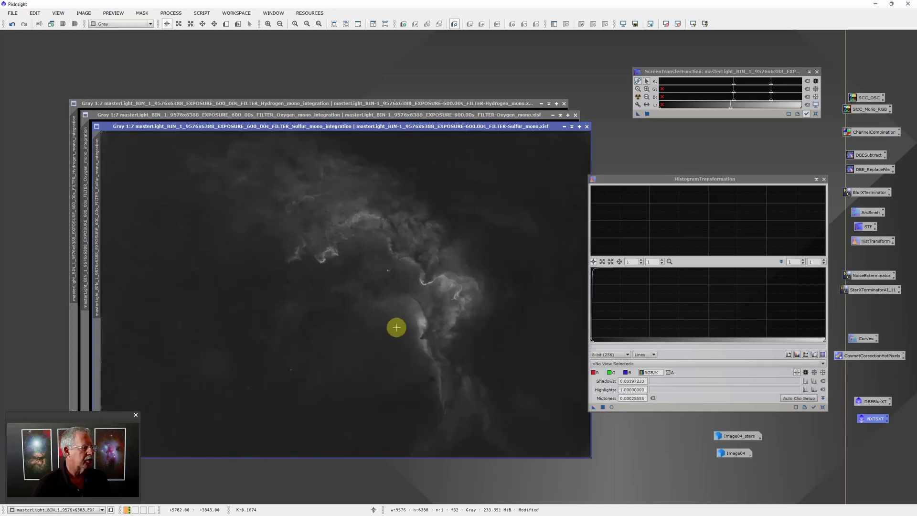
scroll(293, 393, down, 3)
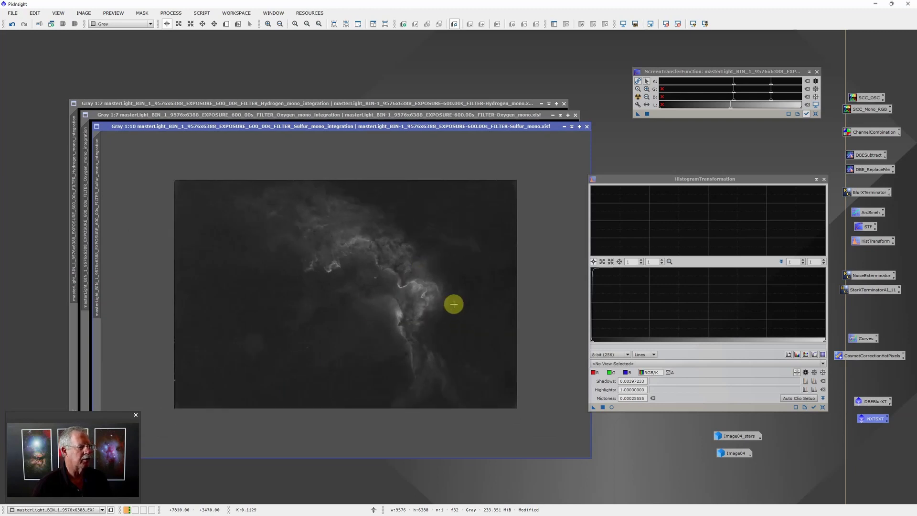
scroll(337, 357, up, 4)
scroll(337, 357, up, 1)
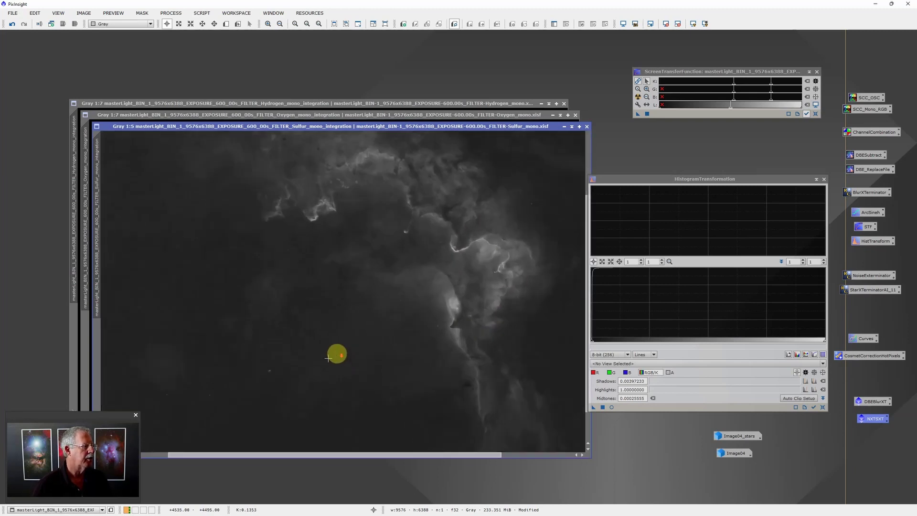
scroll(275, 373, up, 2)
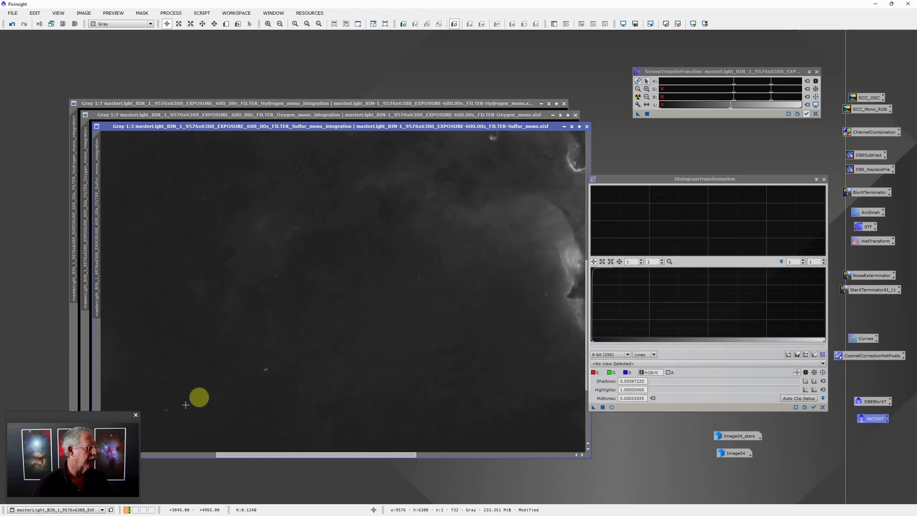
scroll(275, 369, down, 4)
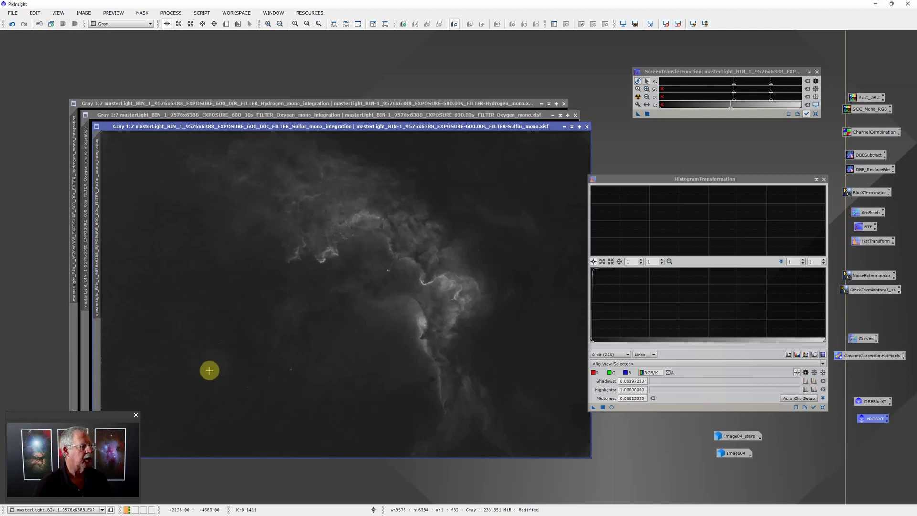
scroll(370, 297, up, 2)
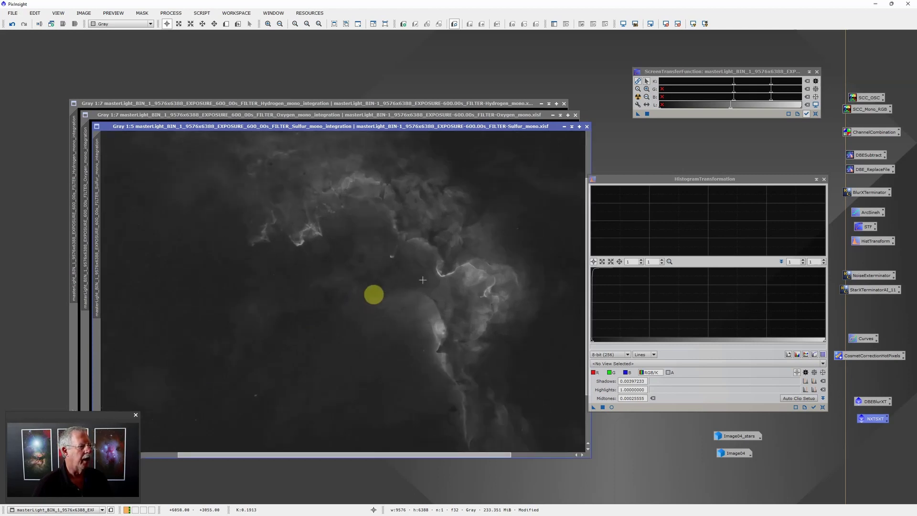
scroll(374, 295, up, 2)
scroll(480, 296, down, 4)
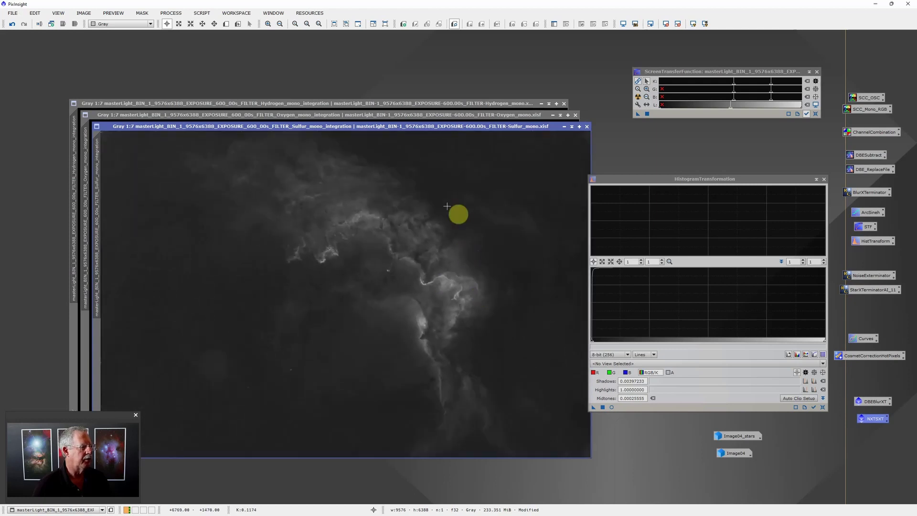
click(12, 13)
click(31, 85)
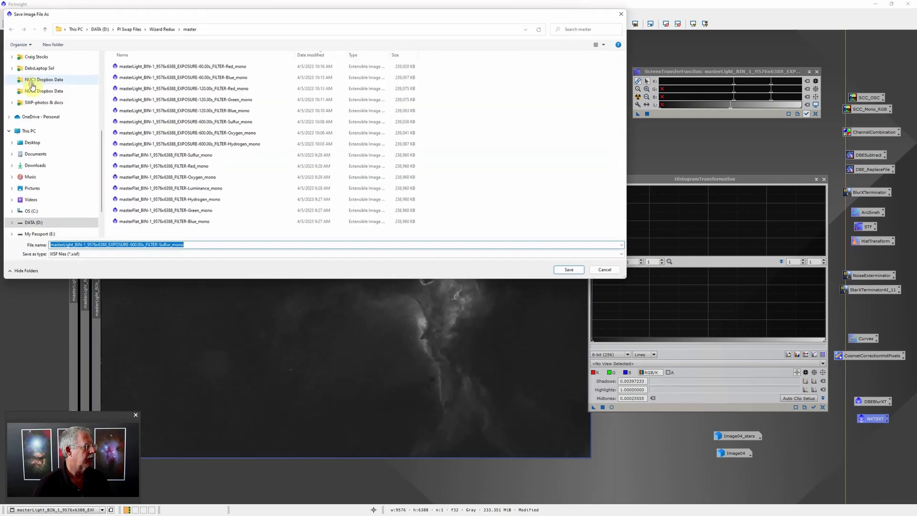
click(102, 29)
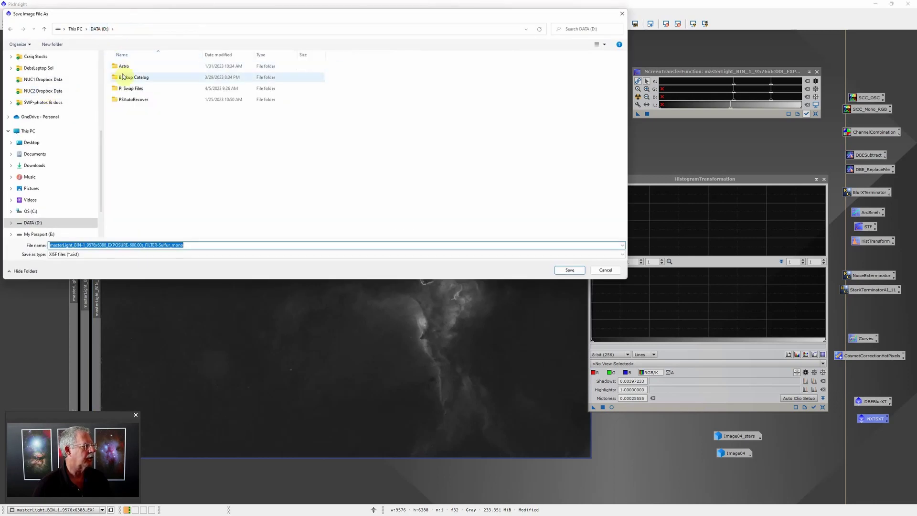
double_click(125, 67)
double_click(128, 77)
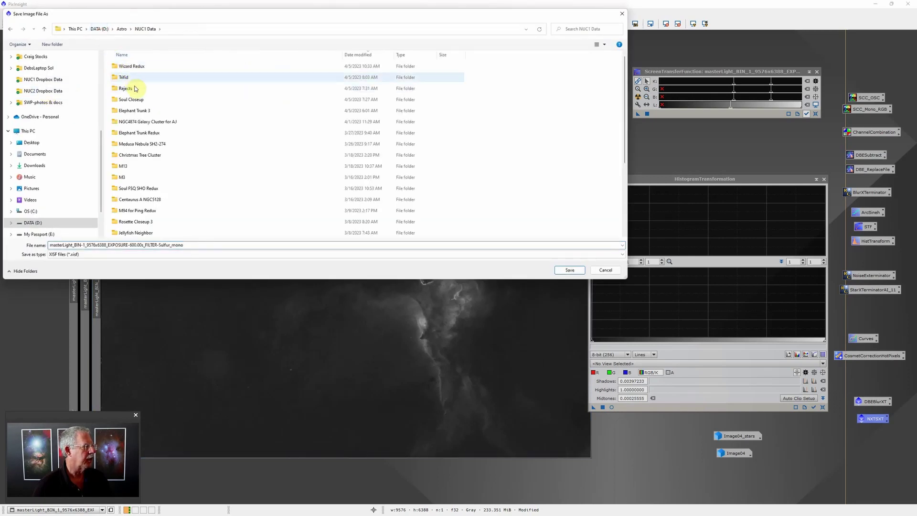
double_click(135, 66)
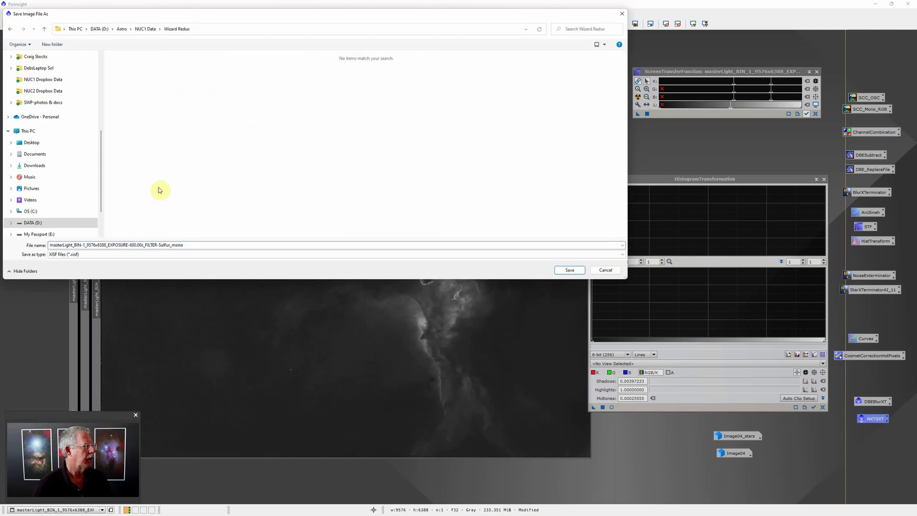
click(95, 254)
click(79, 310)
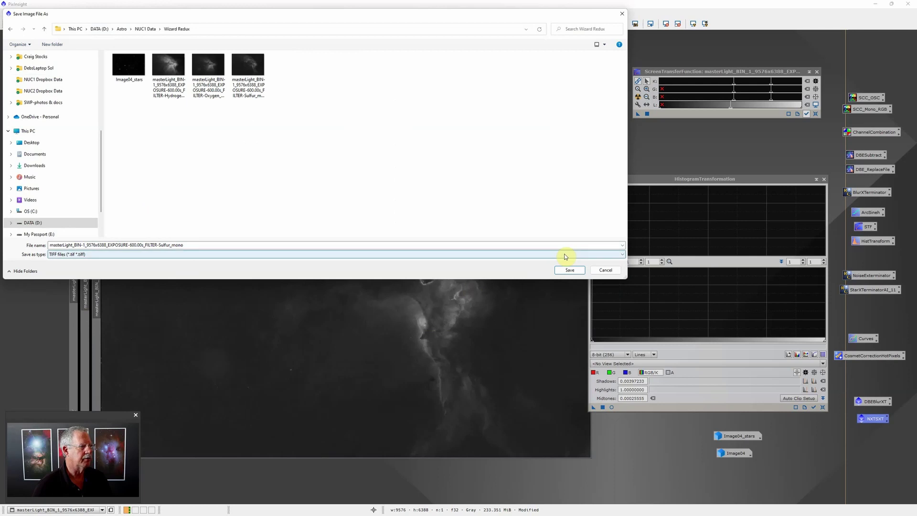
click(577, 270)
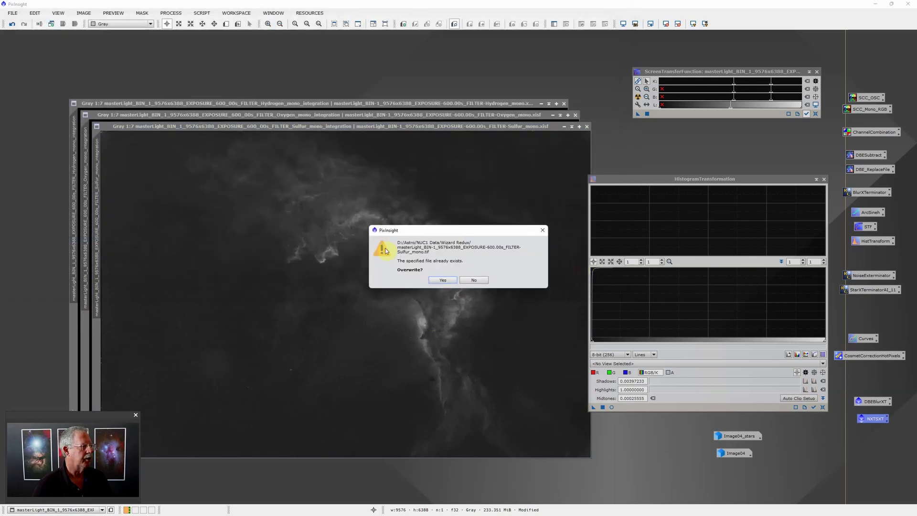
click(445, 280)
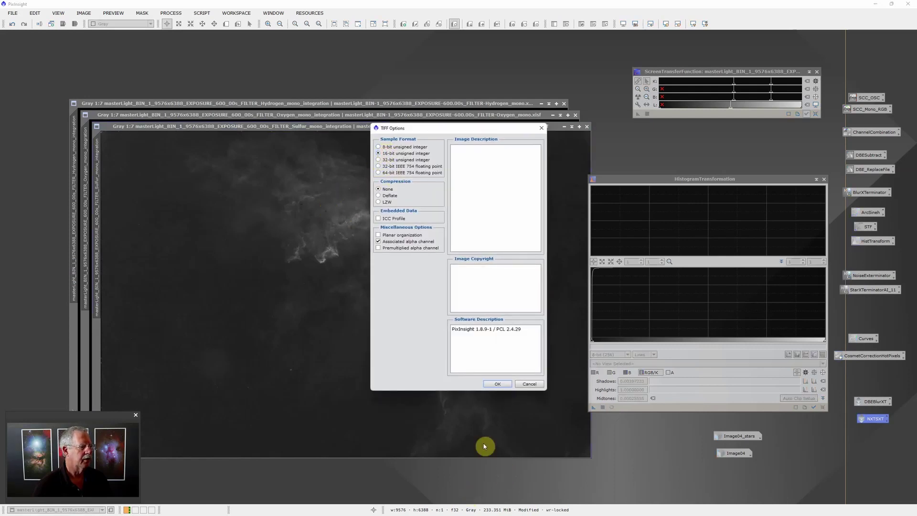
click(529, 384)
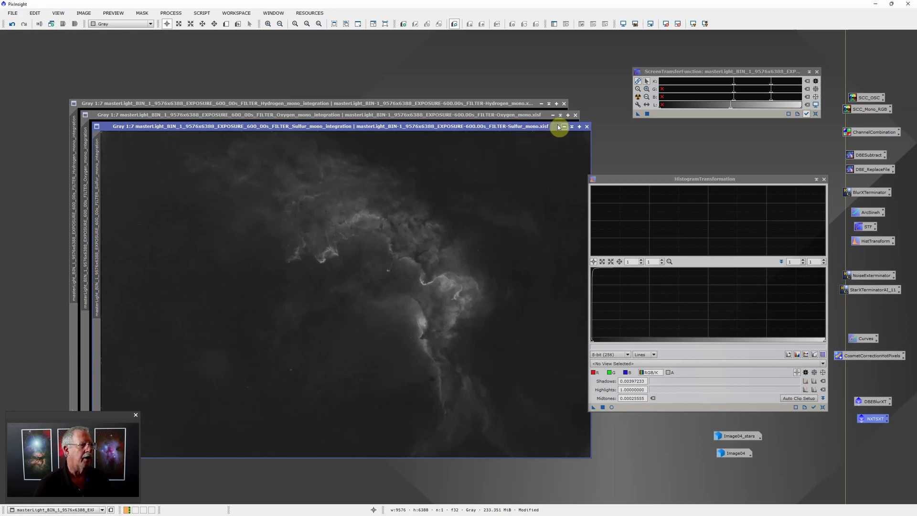
- Minimize the Sulfur master and park it below the image windows, and sharpen the auto-stretched Oxygen master with the saved BlurXTerminator process
click(564, 127)
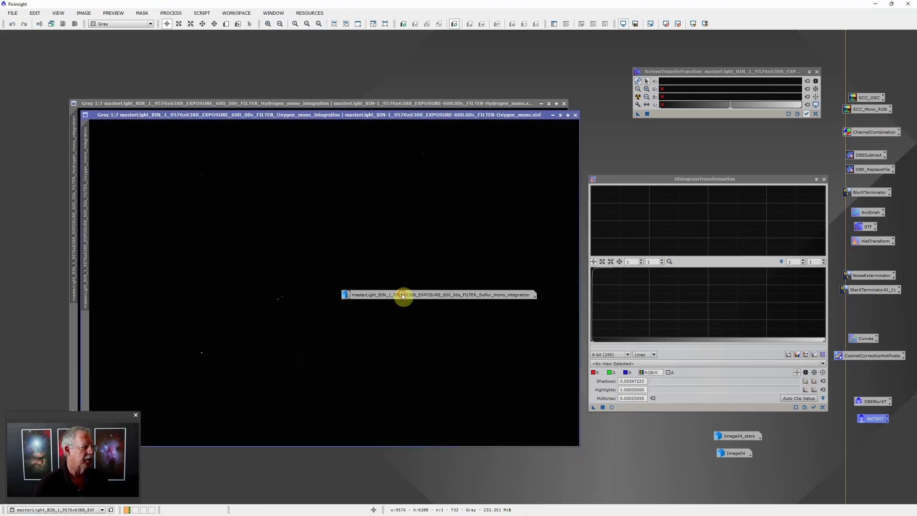
drag(403, 298, 235, 479)
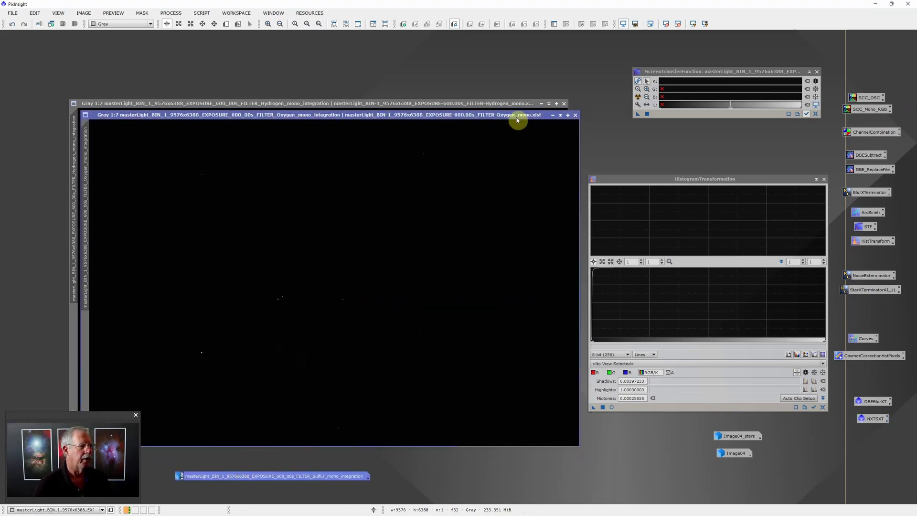
click(637, 96)
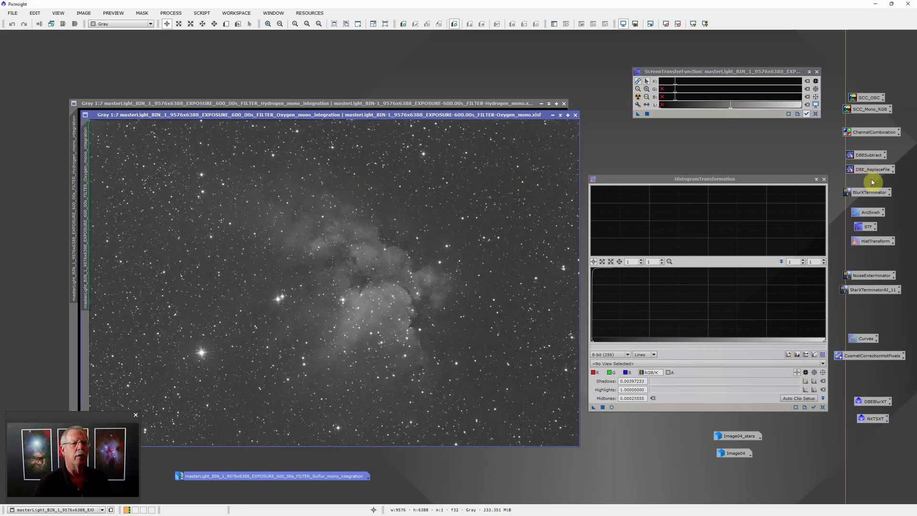
drag(869, 191, 477, 216)
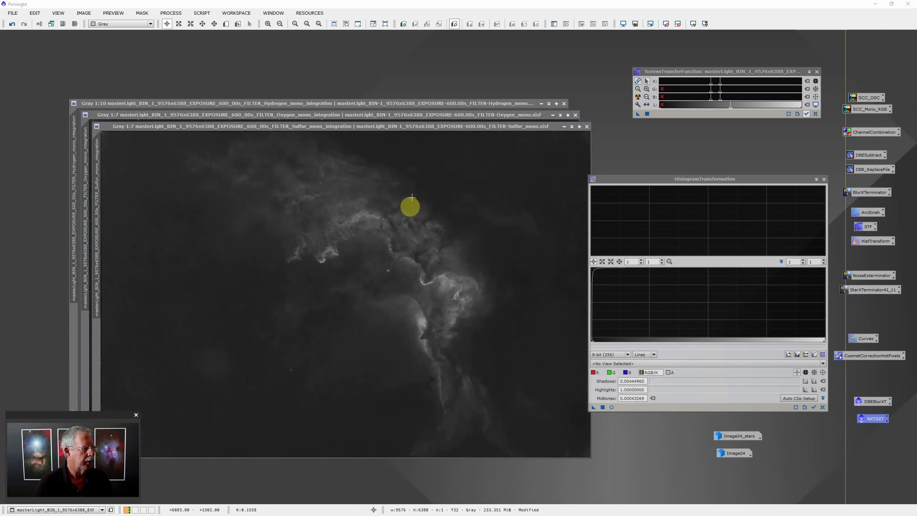
- Bring the Oxygen and Hydrogen masters forward in turn for viewing, and close ScreenTransferFunction and HistogramTransformation
click(439, 115)
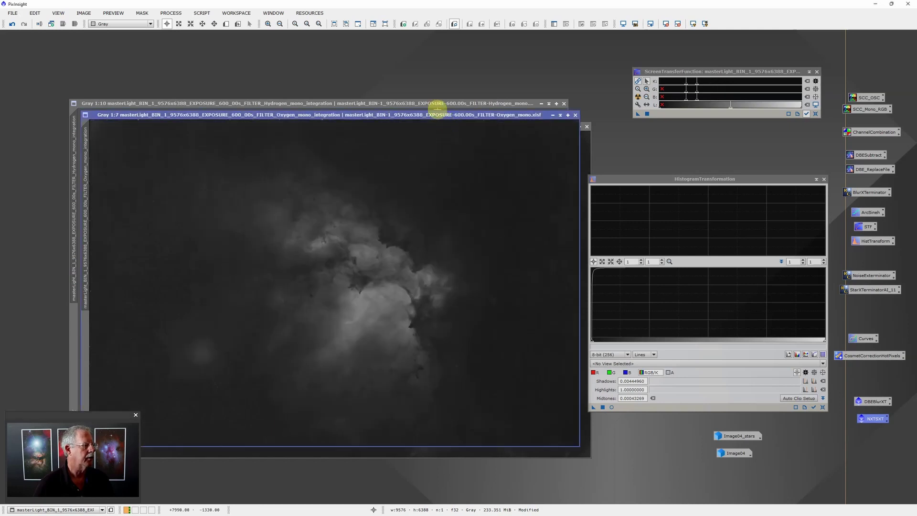
click(438, 106)
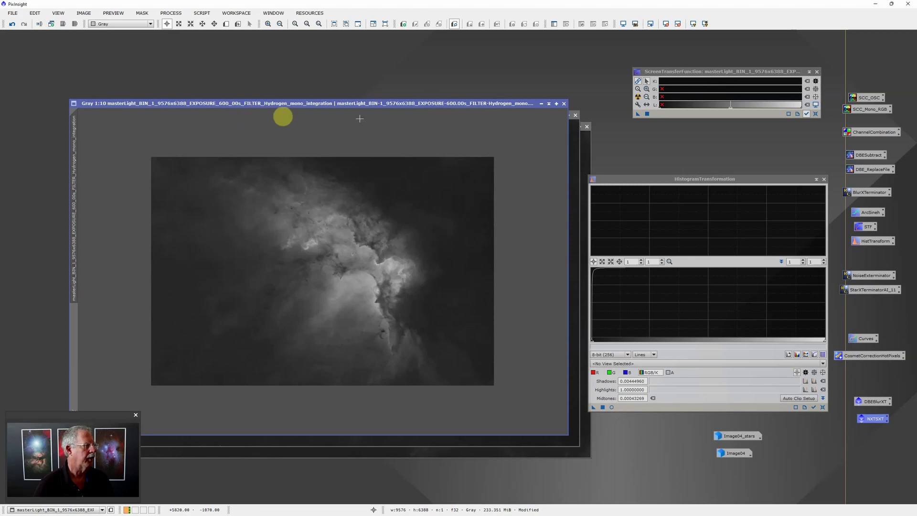
click(817, 71)
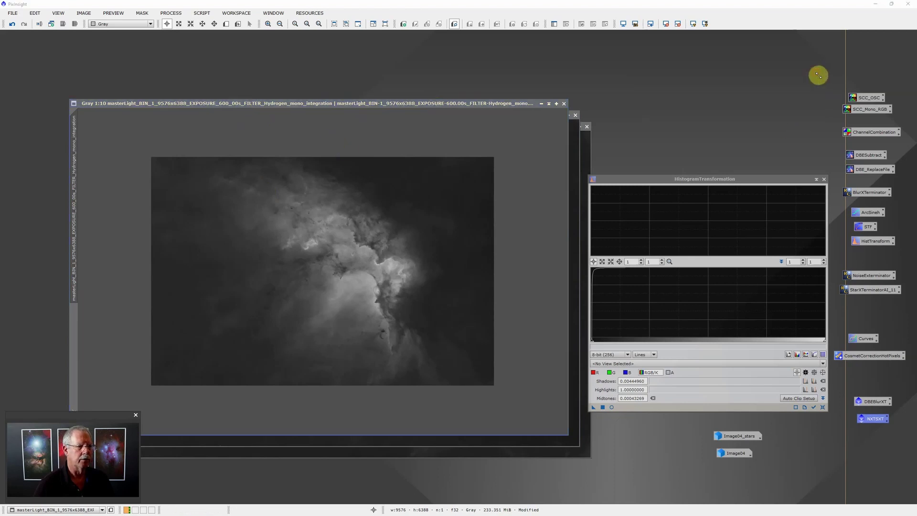
click(824, 179)
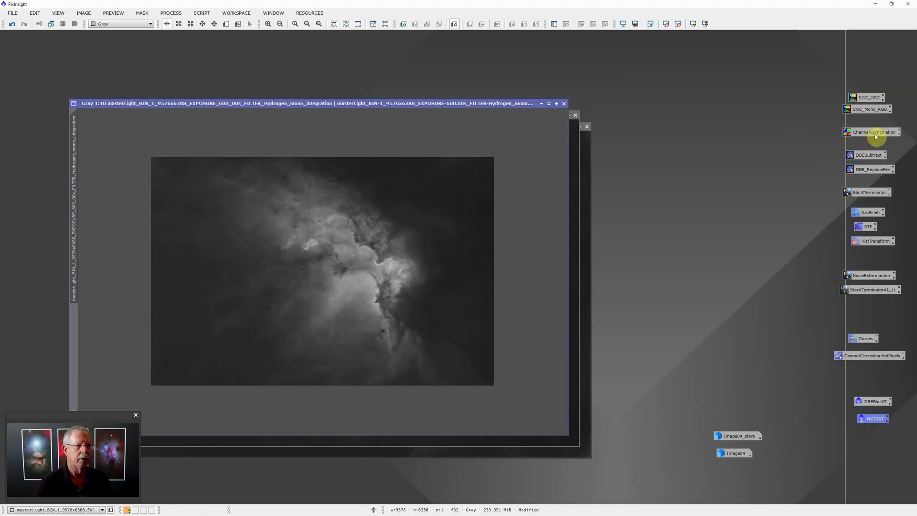
- Create a new RGB image with ChannelCombination, using the Sulfur master as red, Hydrogen as green and Oxygen as blue
double_click(876, 137)
drag(609, 108, 663, 116)
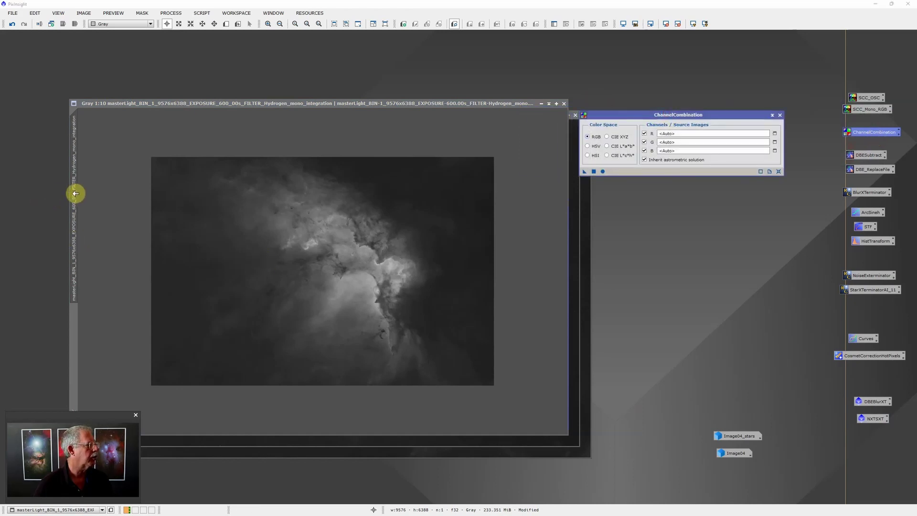
drag(76, 193, 676, 147)
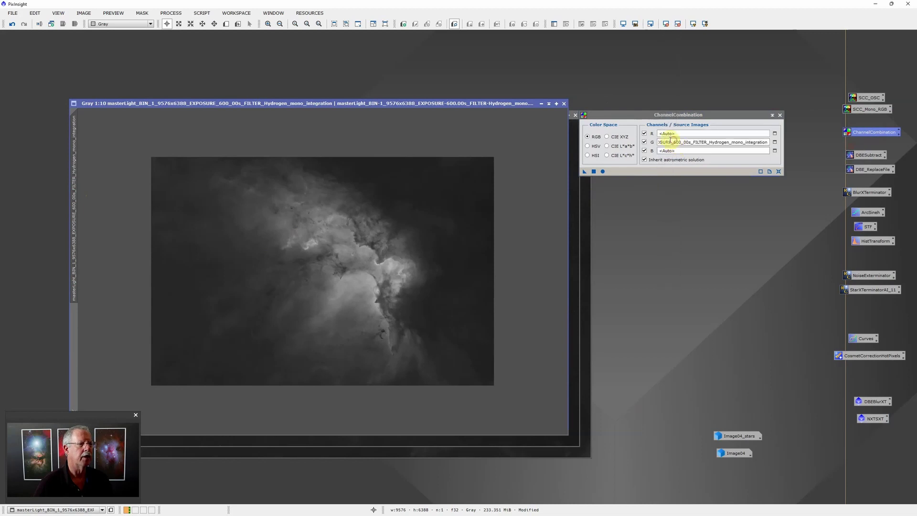
click(542, 105)
drag(206, 116, 259, 156)
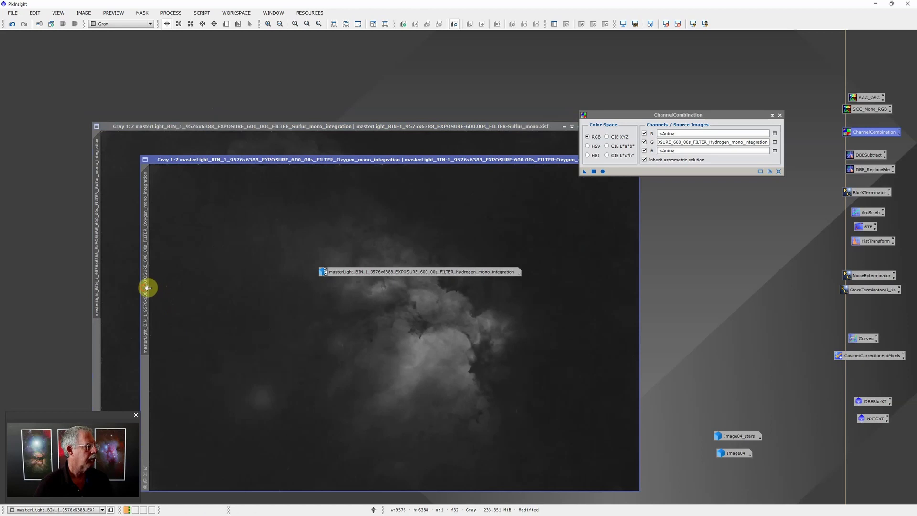
drag(148, 288, 688, 153)
click(95, 181)
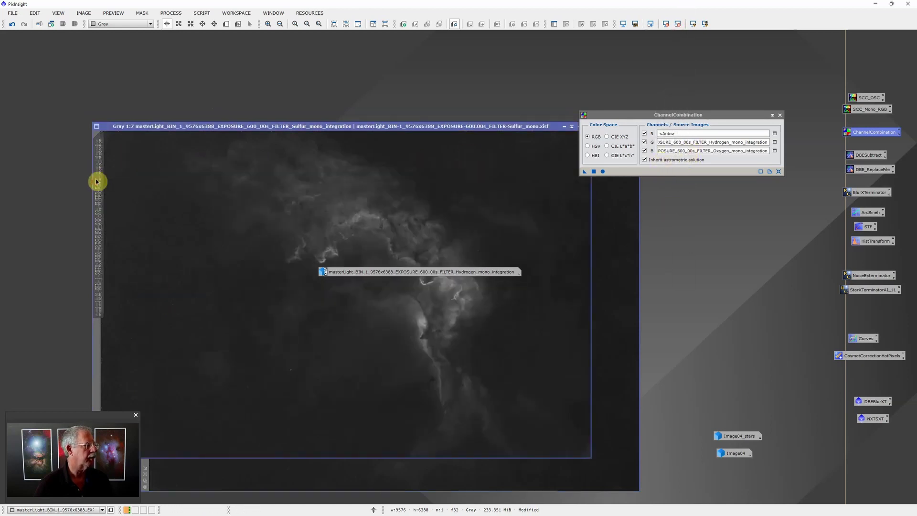
drag(96, 181, 692, 133)
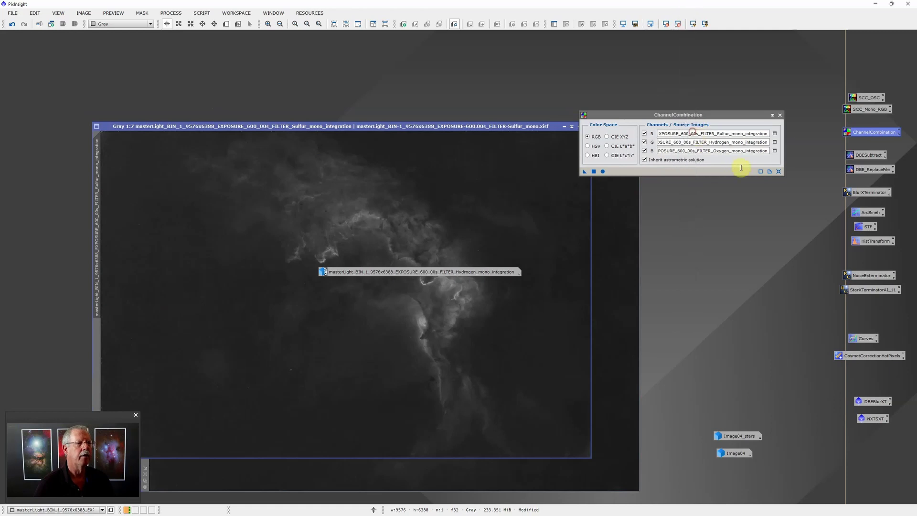
click(603, 171)
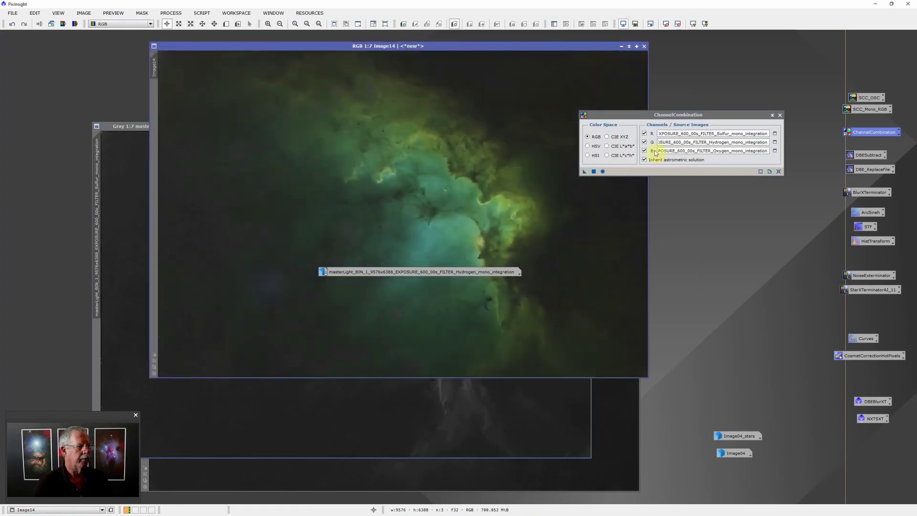
click(780, 115)
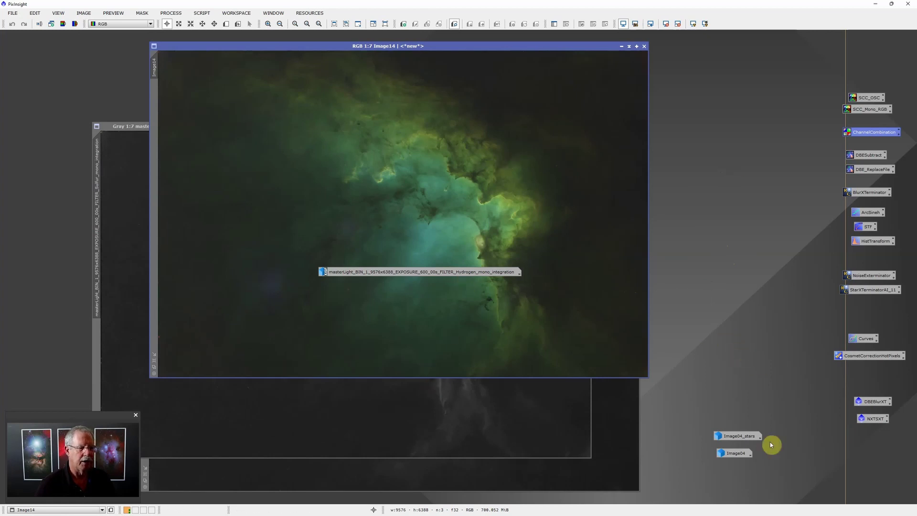
- Restore the starless Image04 and park the minimized Hydrogen master in the empty workspace area below the Image04_stars icon
double_click(735, 454)
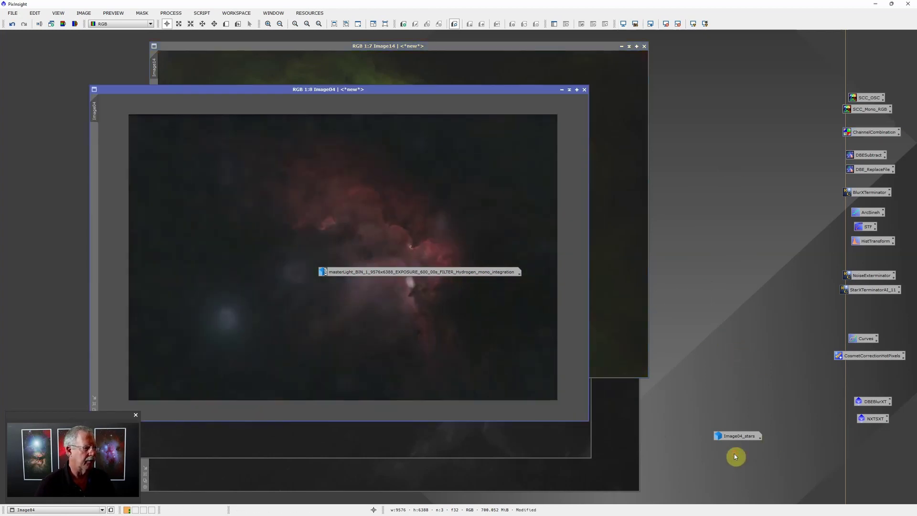
drag(443, 278, 749, 465)
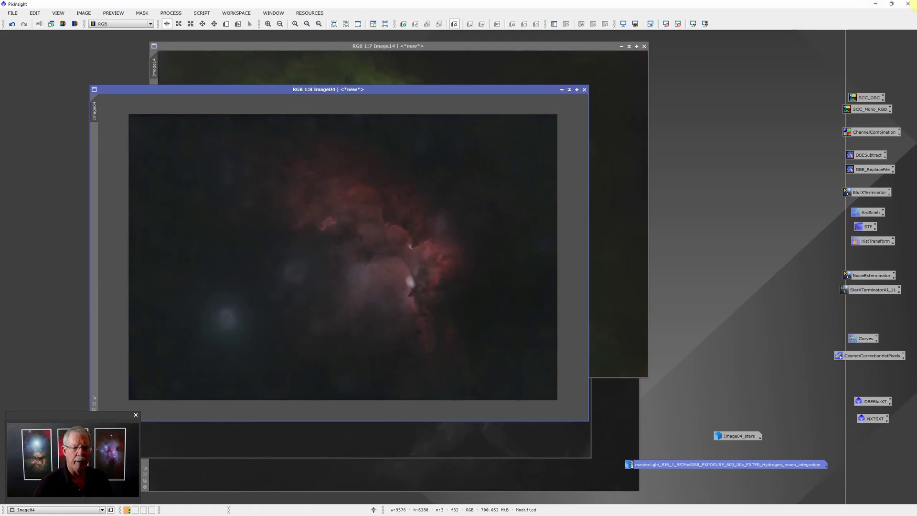
- Leave PixInsight, switch to Photoshop after viewing the finished Wizard Redux reference image, and collapse the floating Swatches
click(910, 5)
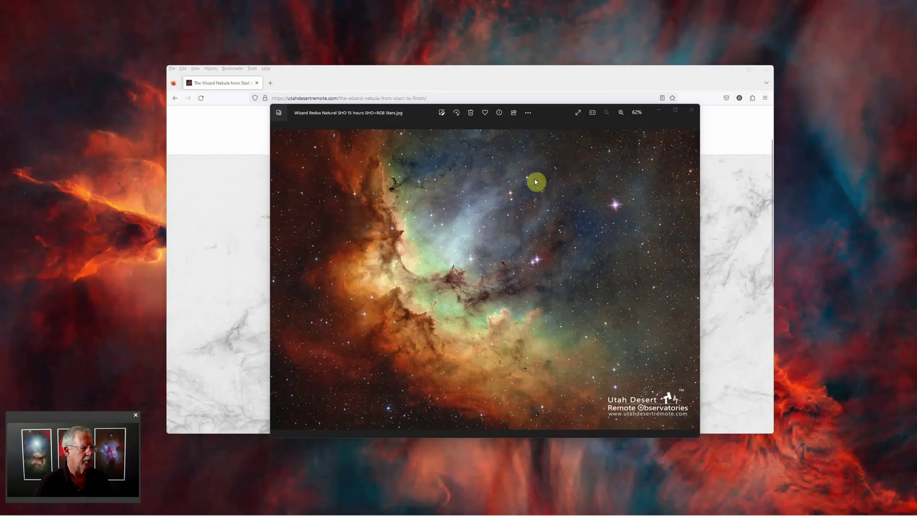
drag(547, 113, 544, 103)
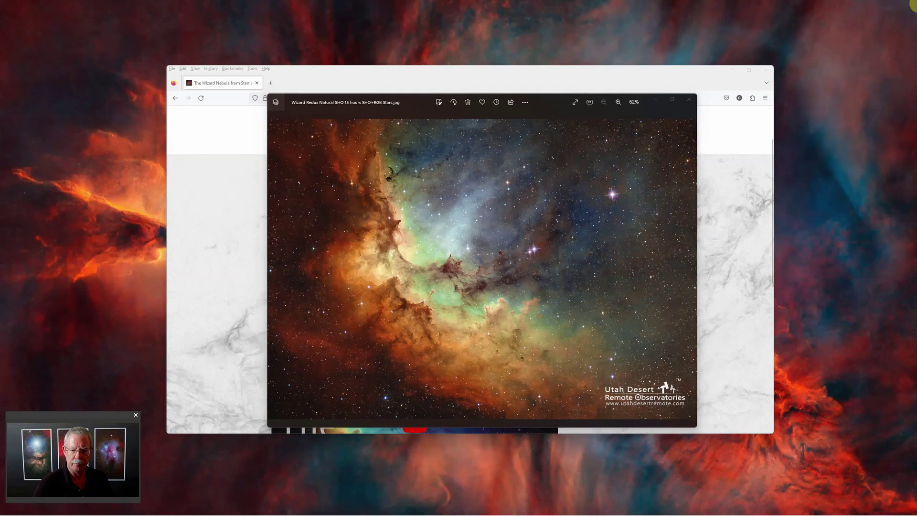
click(565, 85)
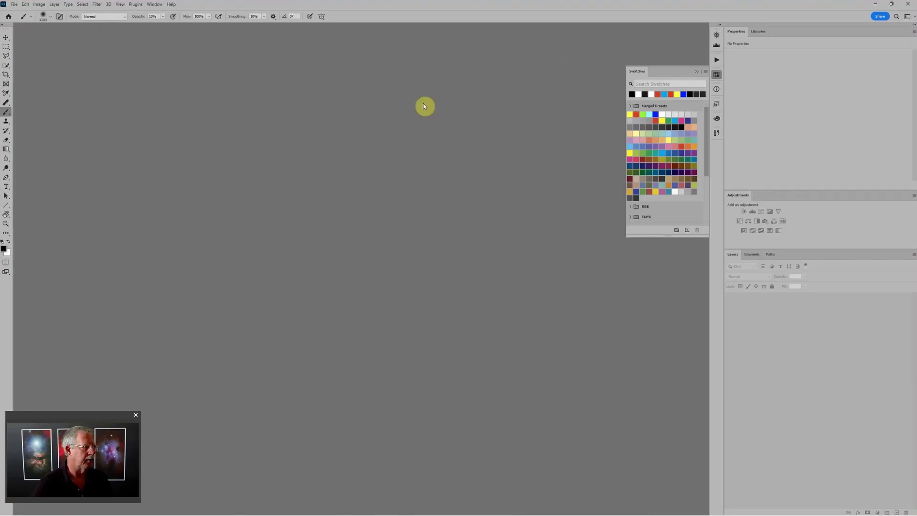
click(696, 72)
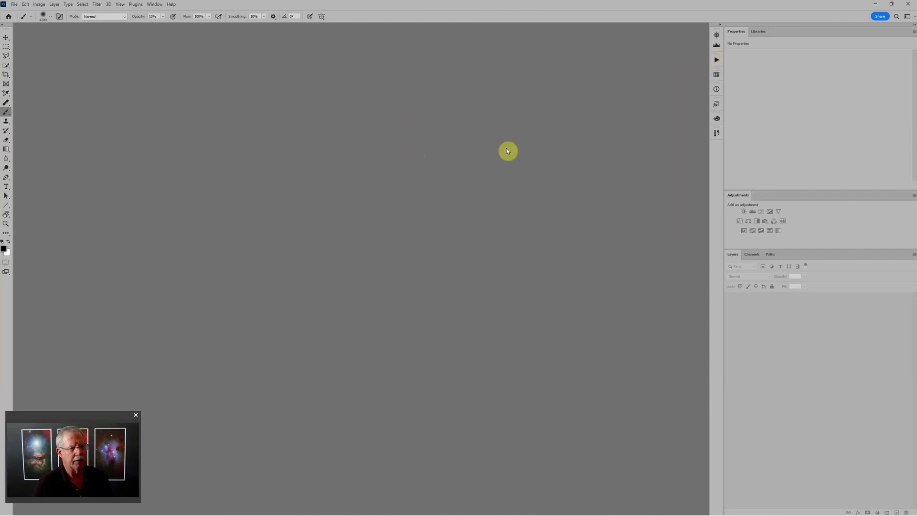
- Start Load Files into Stack and browse to the Wizard Redux folder in D:\Astro\NUC1 Data
click(15, 5)
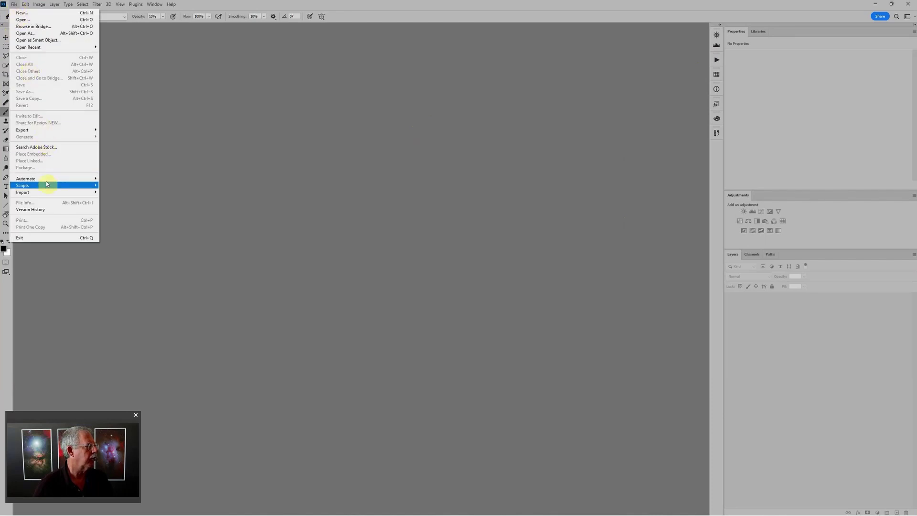
mouse_move(45, 184)
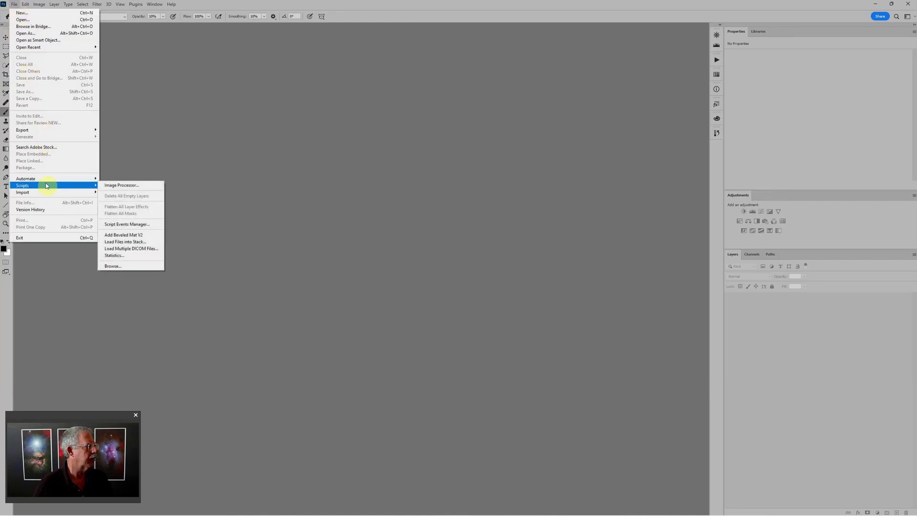
click(145, 243)
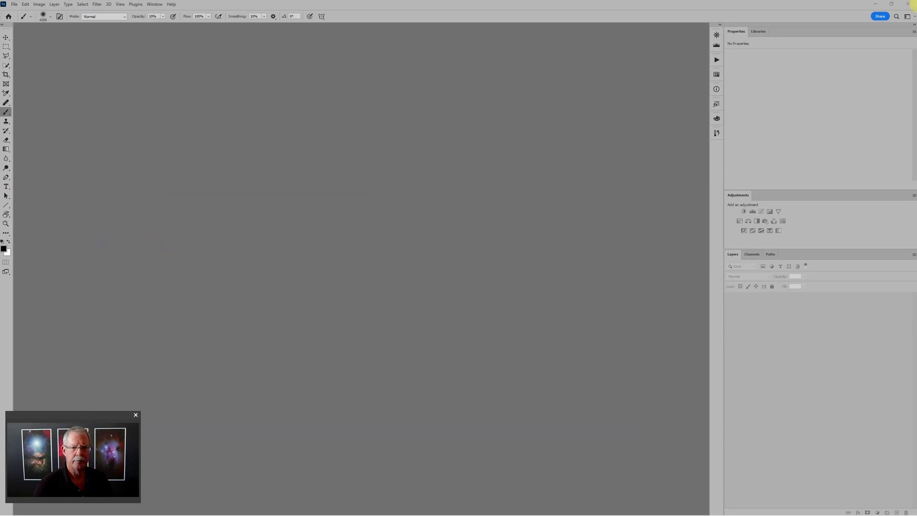
click(605, 211)
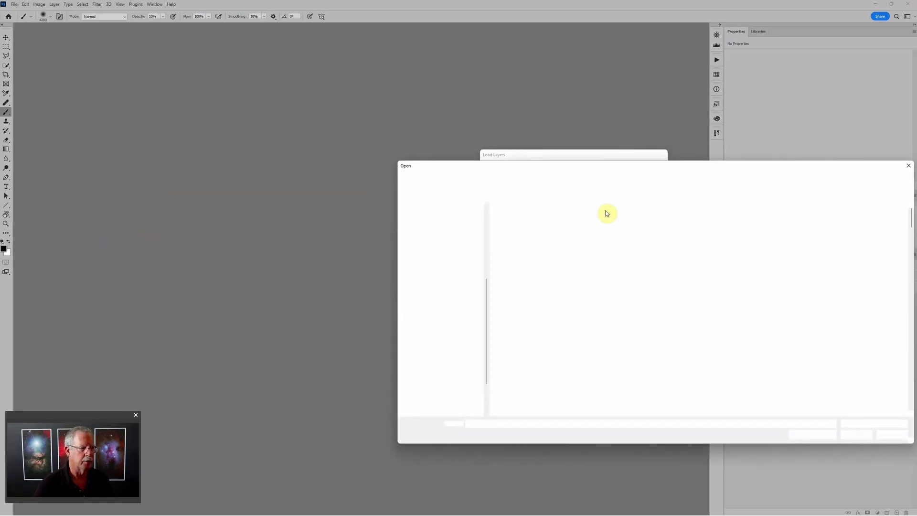
scroll(429, 370, down, 1)
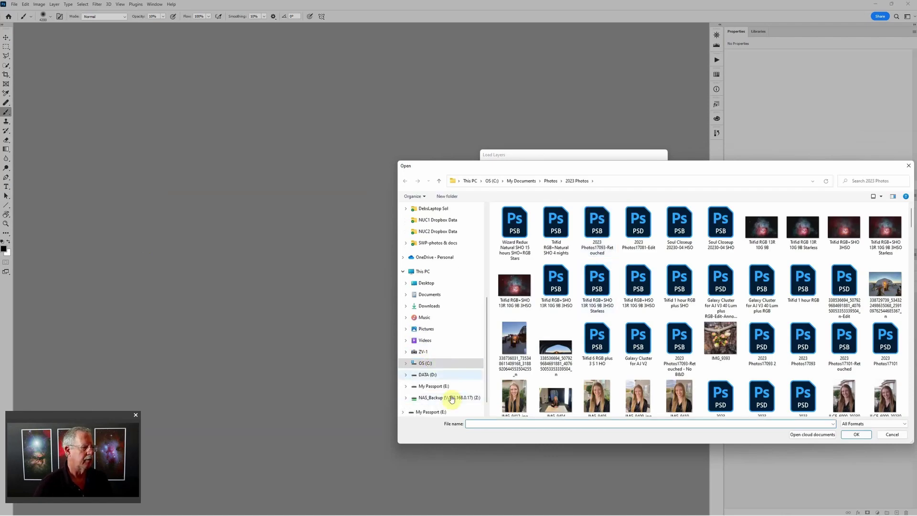
click(442, 375)
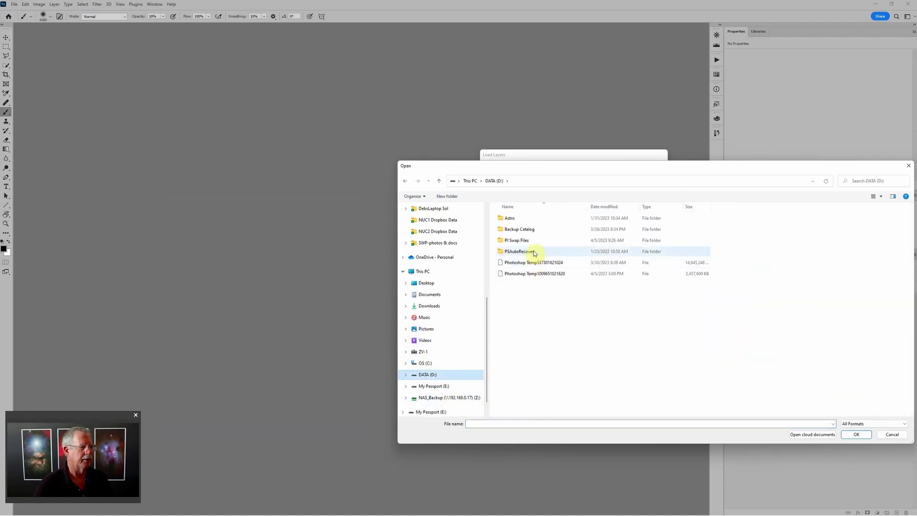
double_click(524, 219)
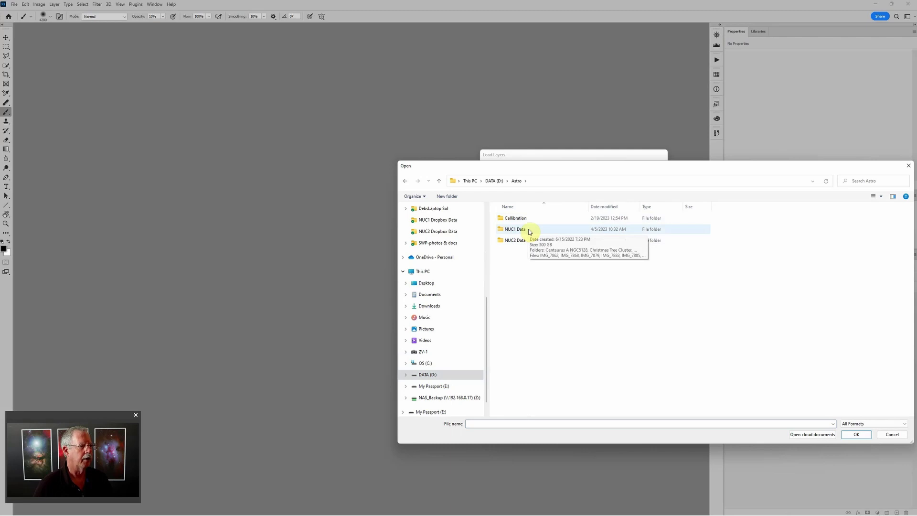
double_click(529, 231)
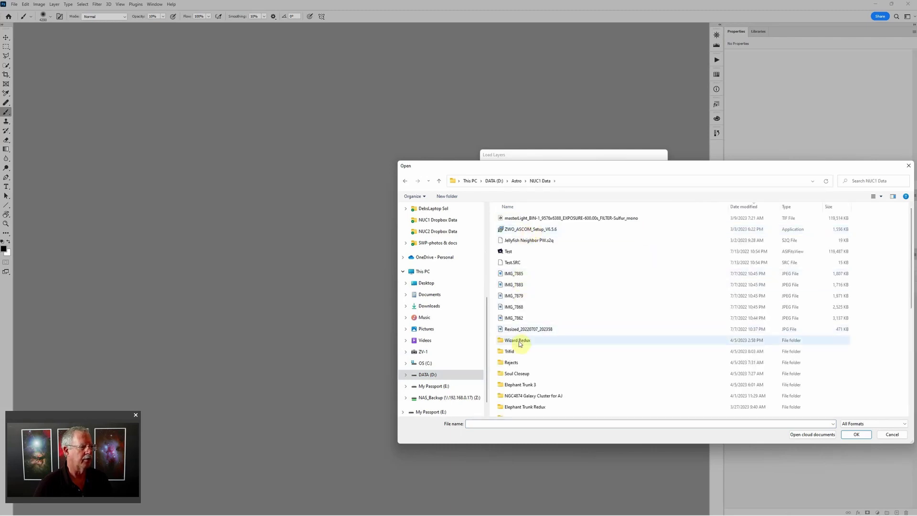
double_click(519, 340)
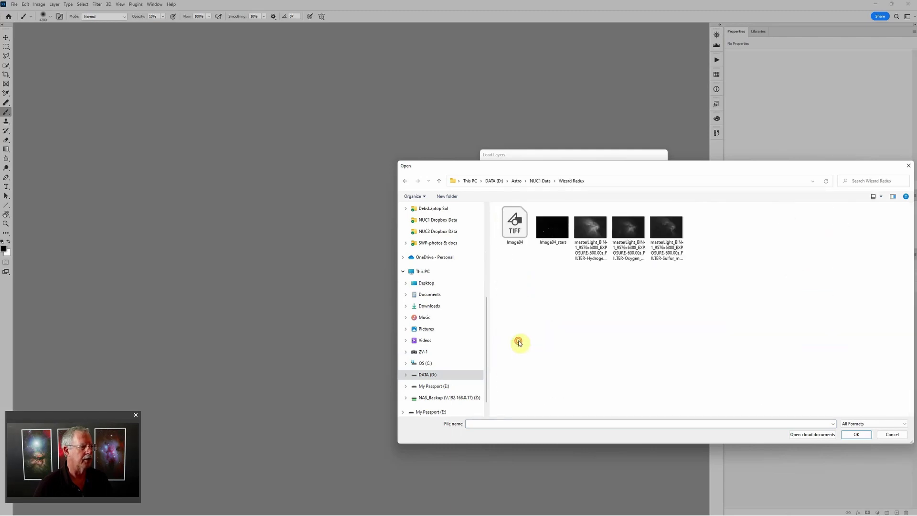
- Load Image04, Image04_stars and the Hydrogen, Oxygen and Sulfur master TIFFs as layers of one new document
click(549, 235)
shift+click(676, 235)
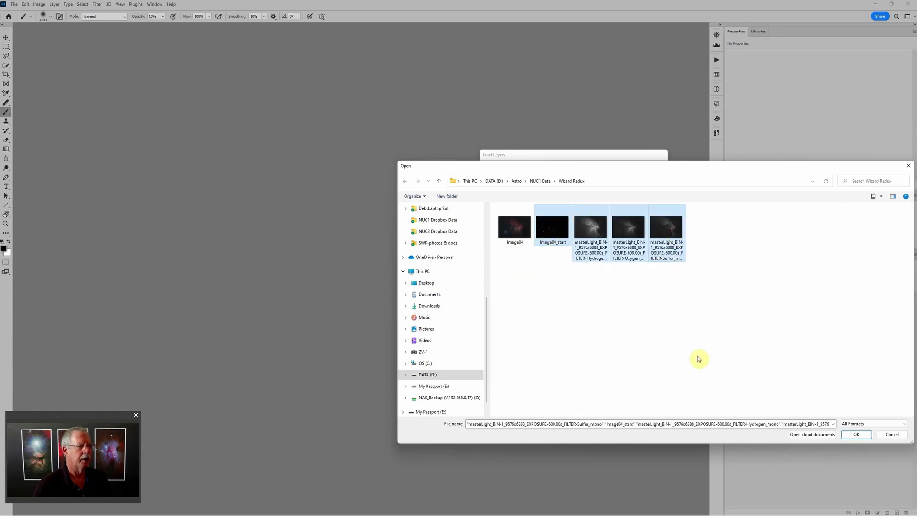
ctrl+click(516, 227)
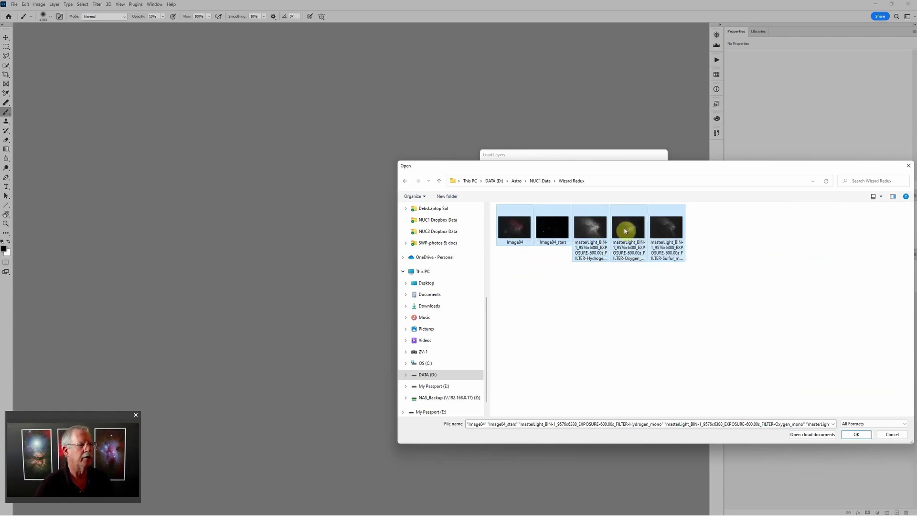
click(848, 434)
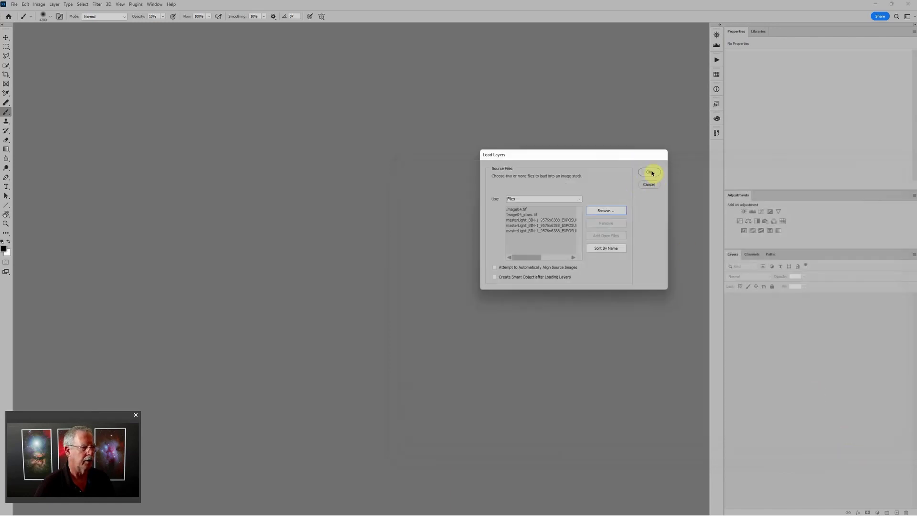
click(651, 172)
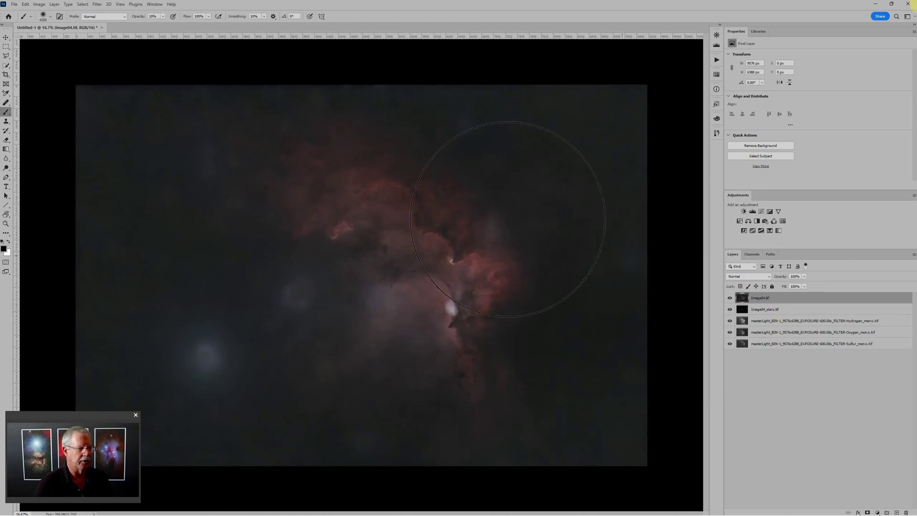
- Check the new document's colour mode and bits per channel
click(38, 5)
click(39, 5)
click(39, 5)
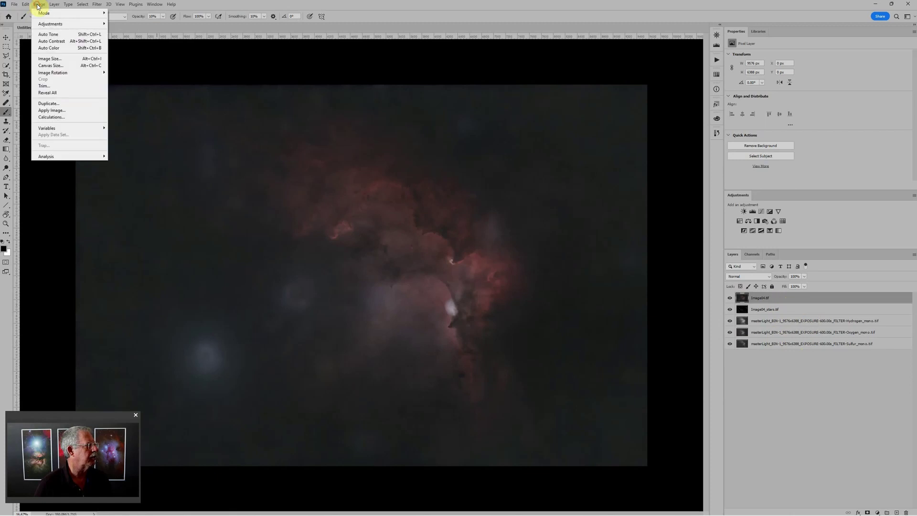
mouse_move(43, 14)
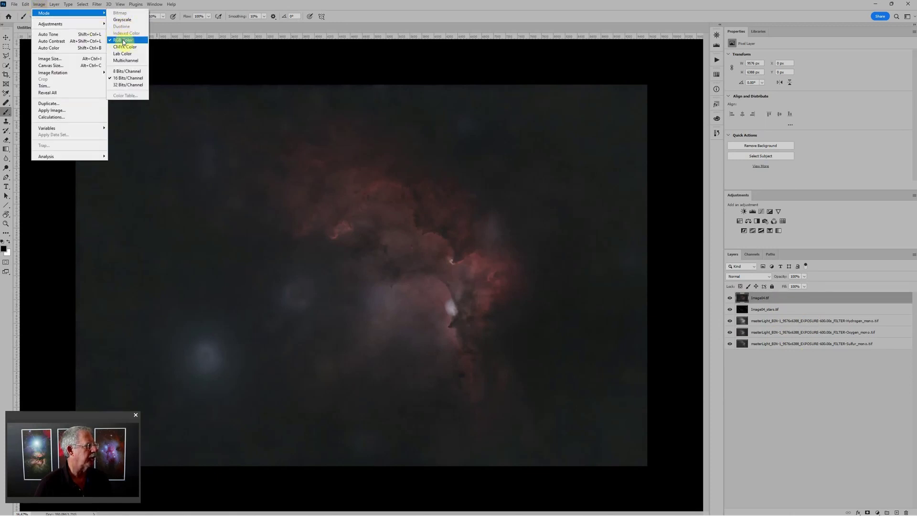
click(176, 58)
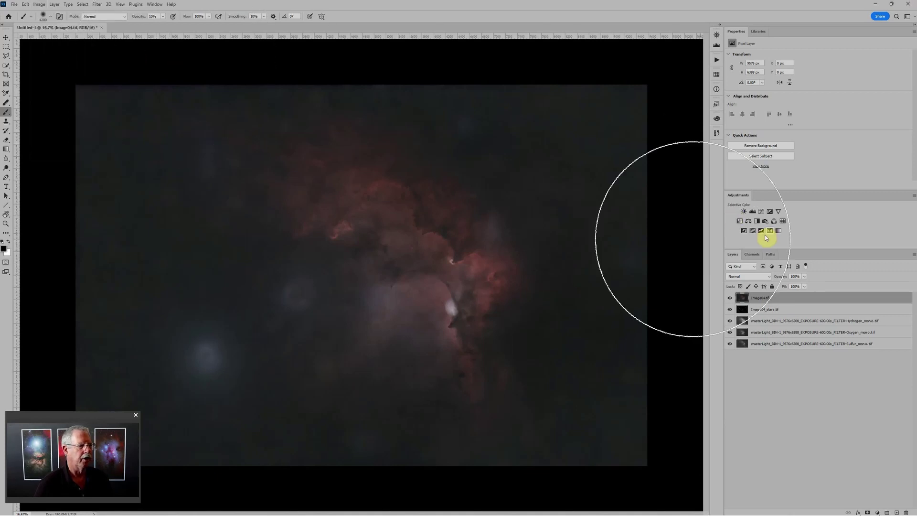
- Rotate the whole layered image 180 degrees
key(ctrl+minus)
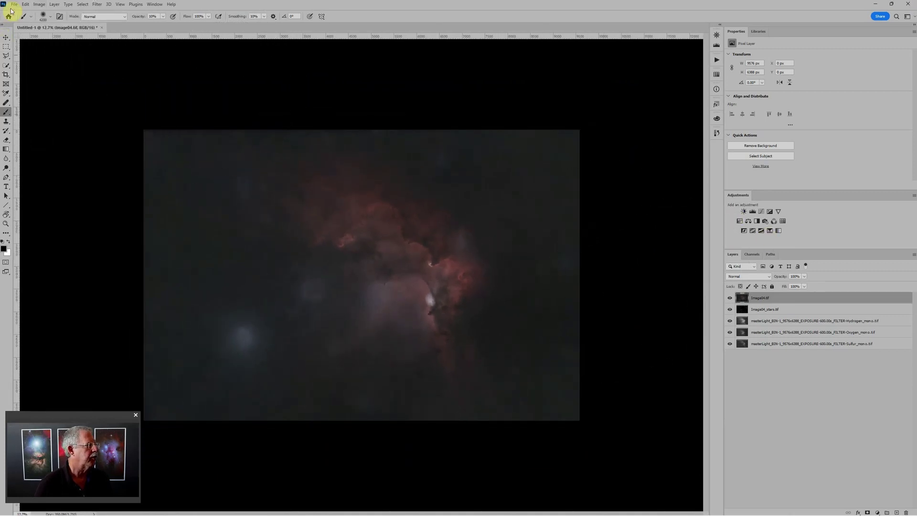
click(39, 5)
mouse_move(45, 14)
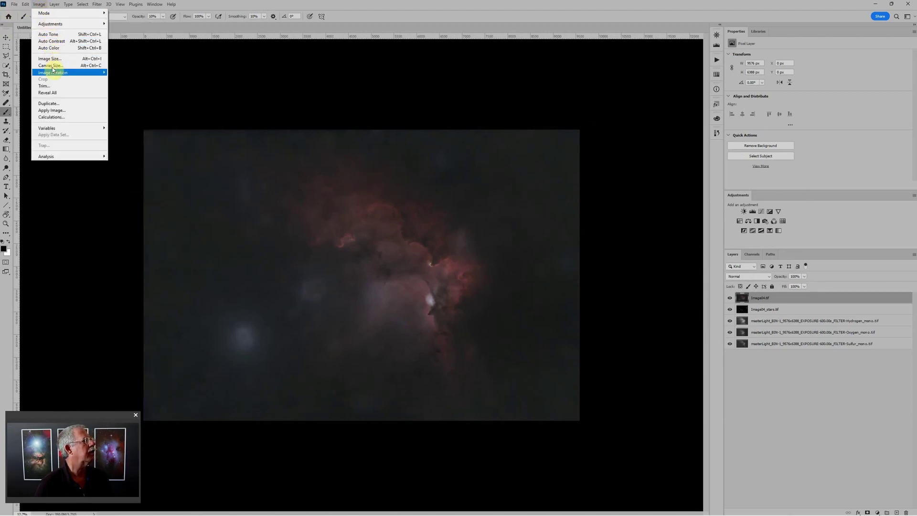
mouse_move(52, 71)
click(137, 76)
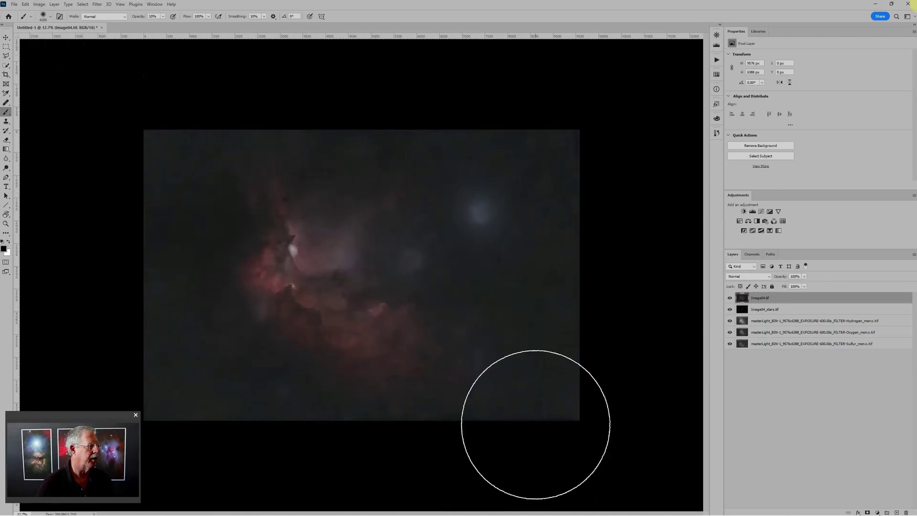
scroll(210, 307, up, 5)
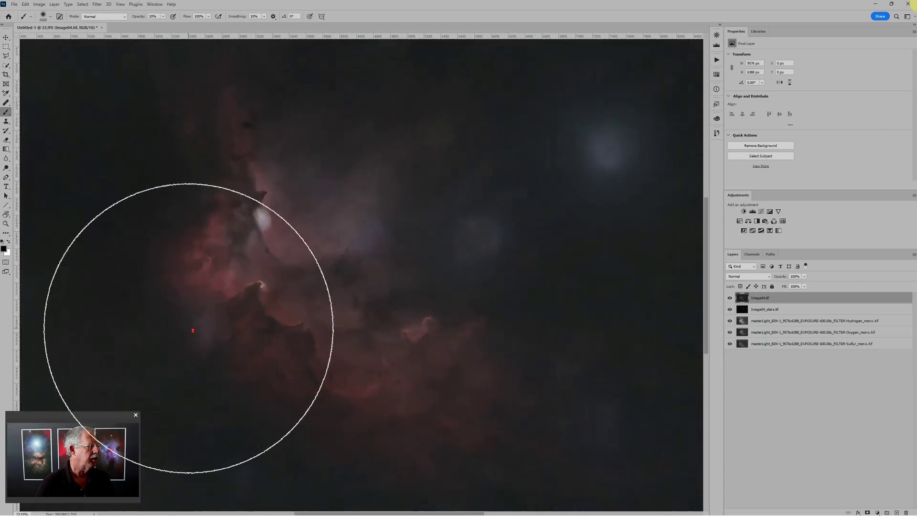
scroll(193, 330, up, 3)
scroll(515, 254, down, 3)
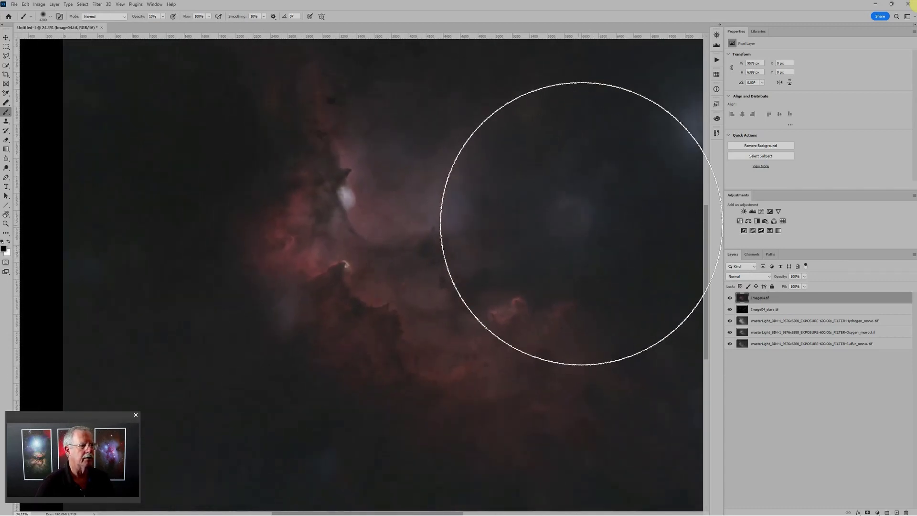
scroll(594, 194, down, 1)
scroll(581, 235, down, 2)
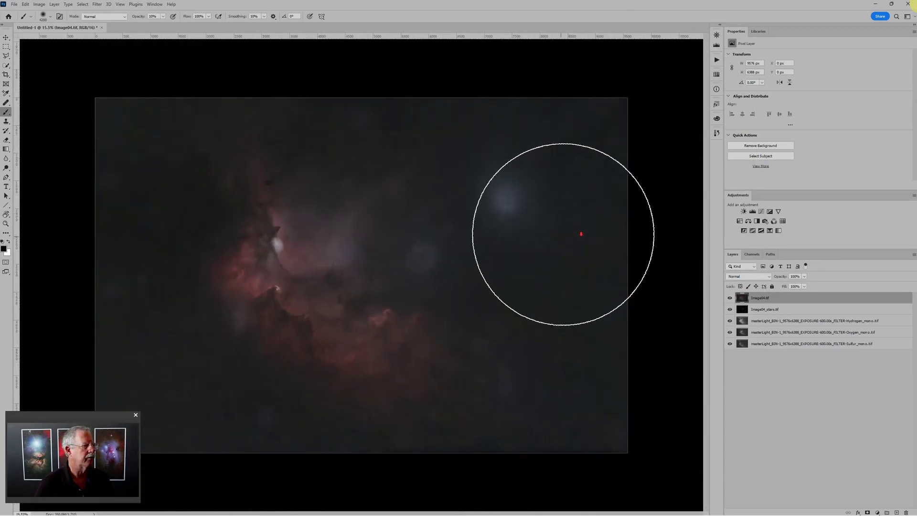
scroll(568, 227, up, 1)
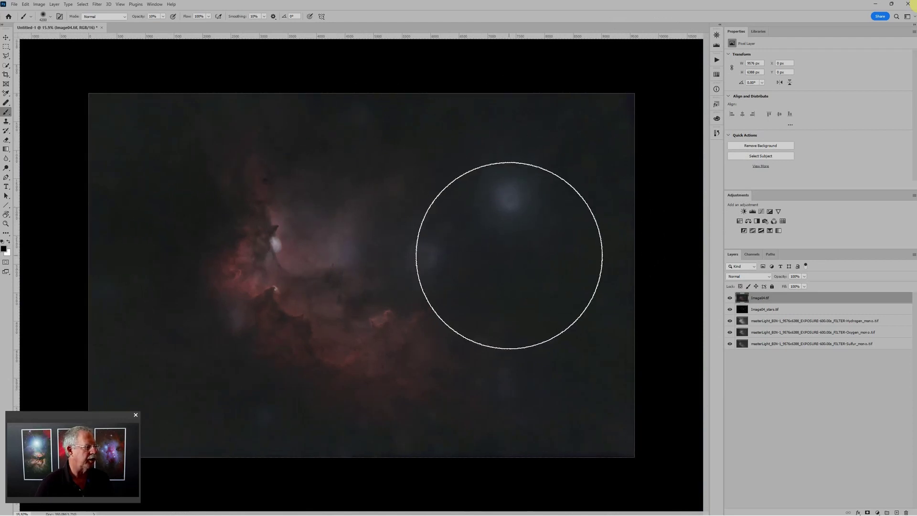
- Move the Image04_stars layer to the top of the layer stack and put it in a new group
click(775, 311)
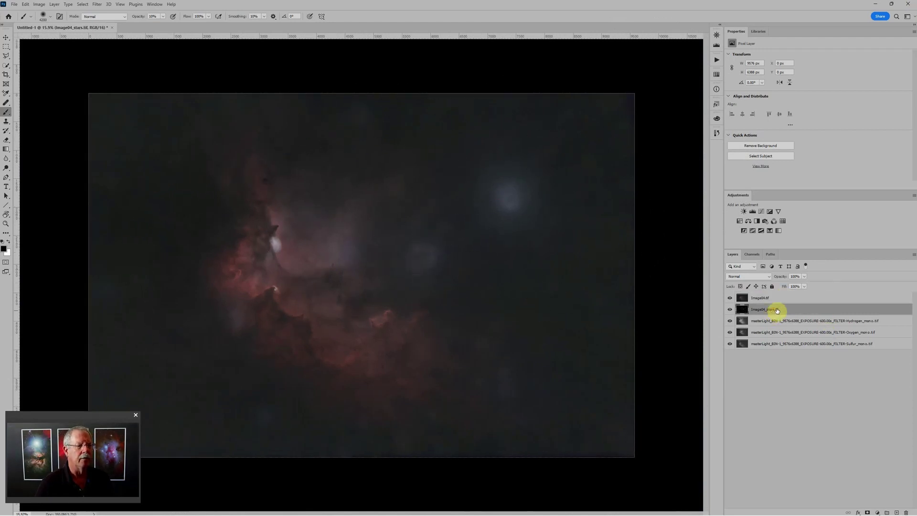
drag(777, 310, 780, 292)
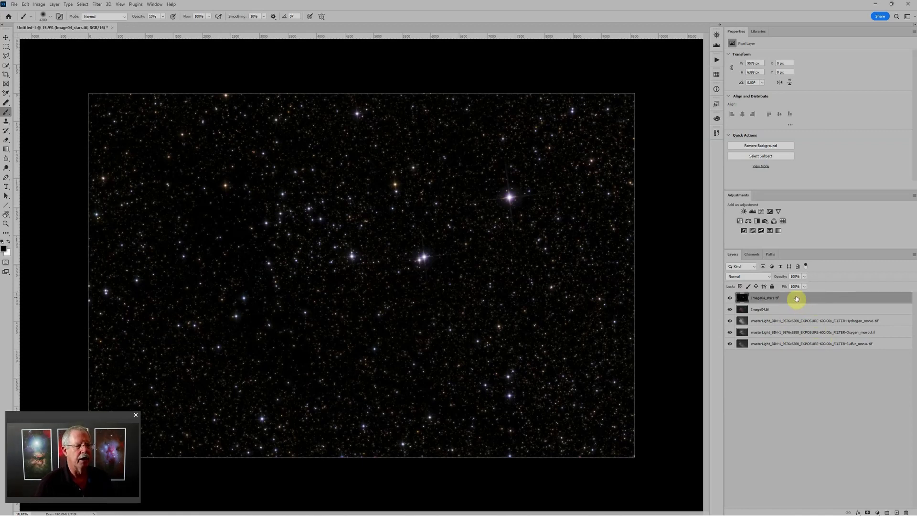
key(ctrl+g)
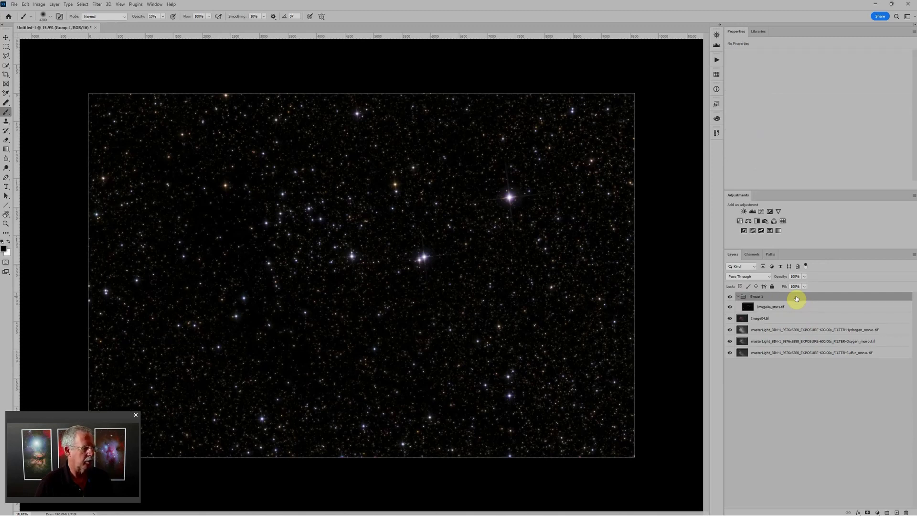
- Add a Levels and a Hue/Saturation adjustment layer above Image04_stars inside the group
click(753, 212)
click(739, 221)
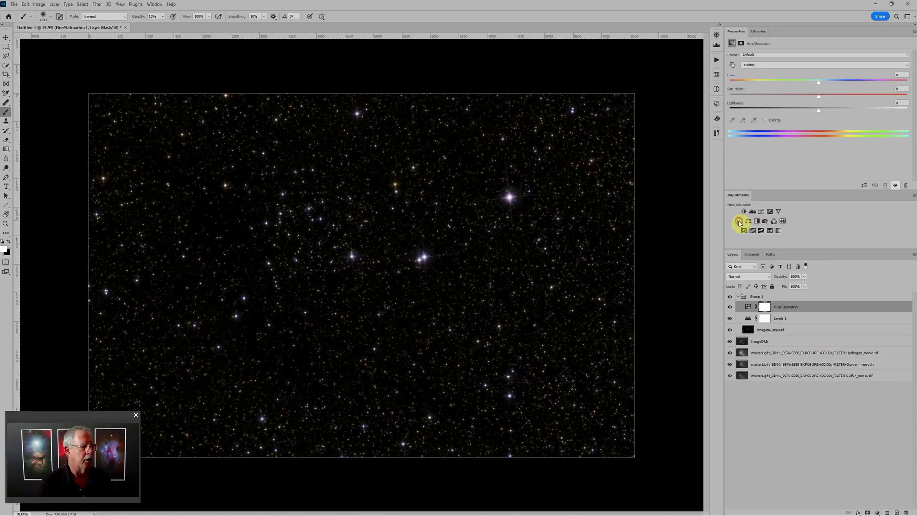
- Rename the stars layer's group as Stars and set its blend mode to Screen
click(762, 298)
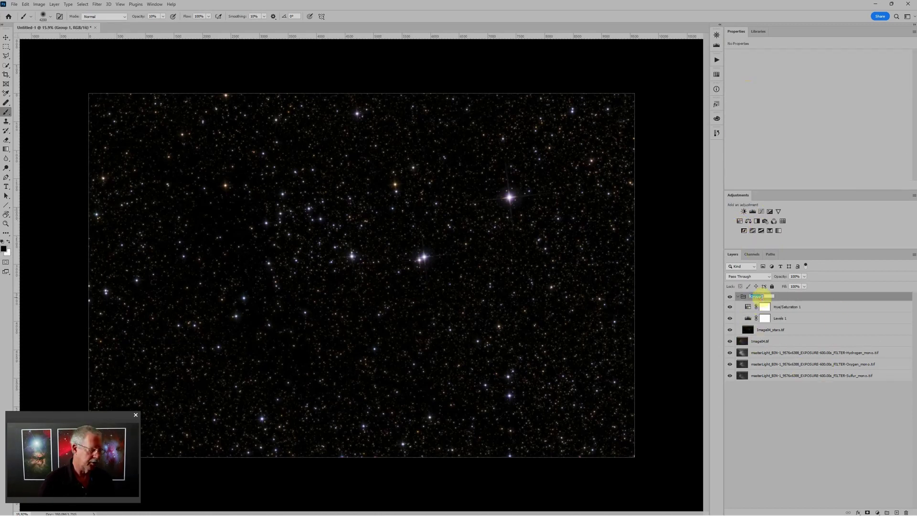
key(Return)
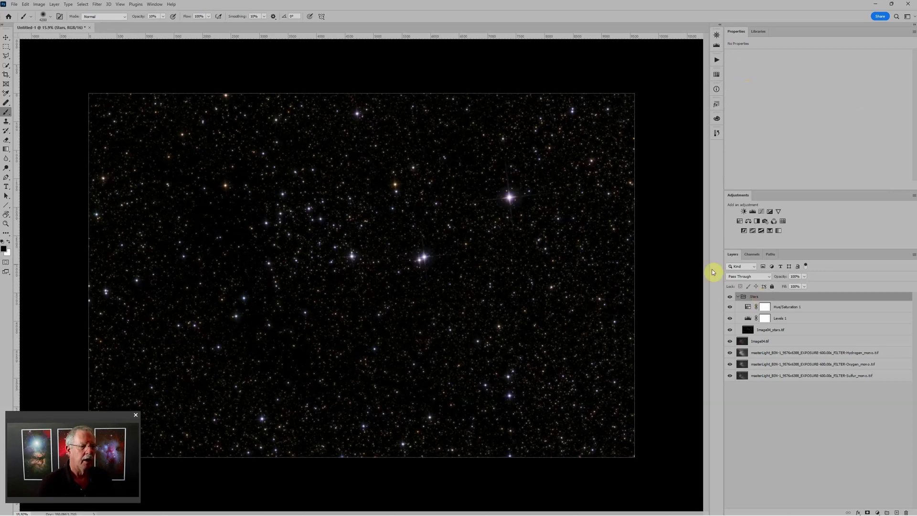
click(760, 277)
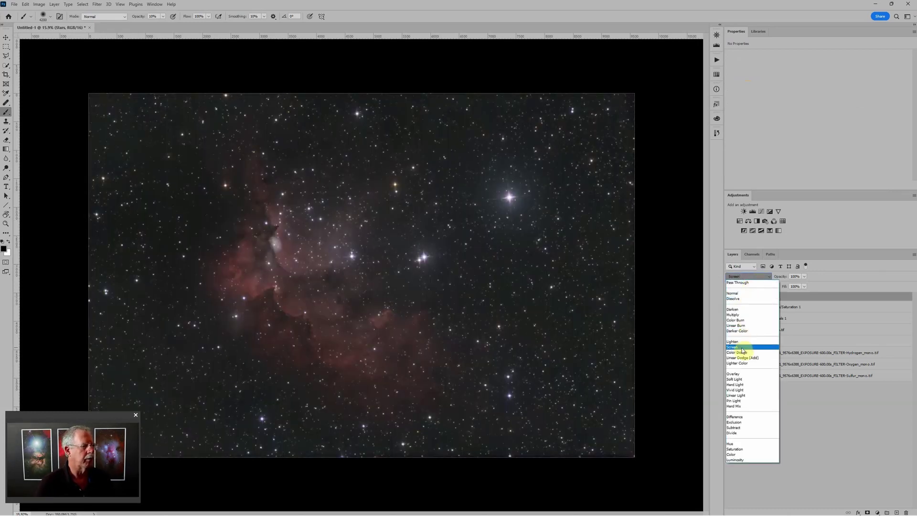
click(742, 348)
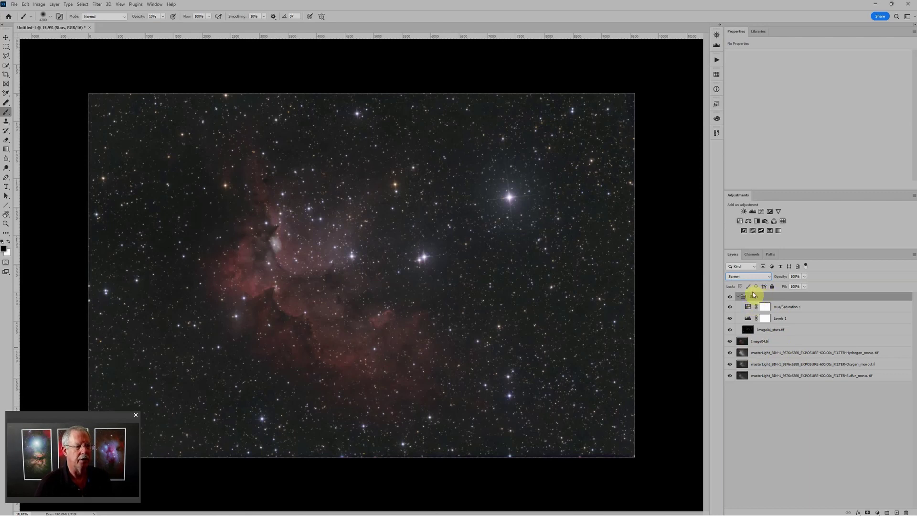
- Set the midtone input level of the Levels 1 adjustment in the Stars group to 0.81
click(748, 320)
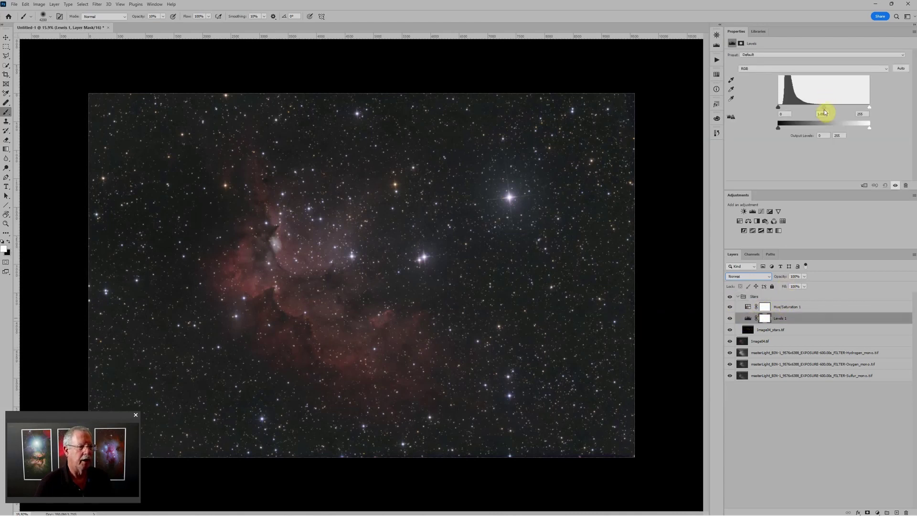
drag(824, 107, 841, 107)
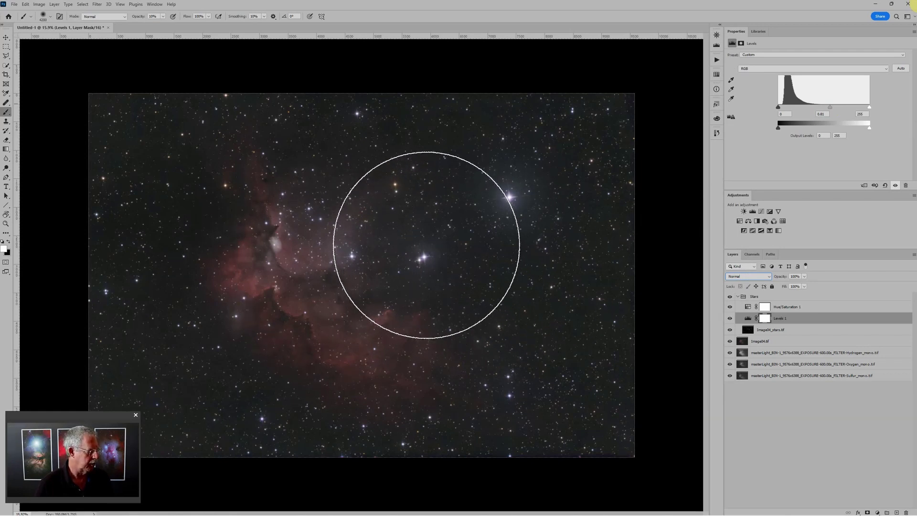
- Shrink the oversized brush tip to a much smaller diameter
key(bracketleft)
key(bracketleft)
key(bracketleft)
key(bracketleft)
key(bracketleft)
key(bracketleft)
key(bracketleft)
key(bracketleft)
key(bracketleft)
key(bracketleft)
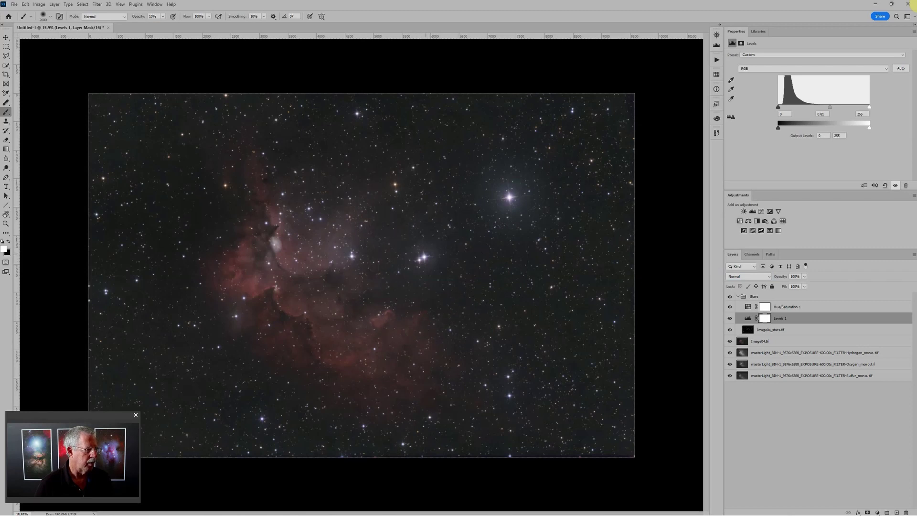
key(bracketleft)
key(bracketleft)
key(bracketleft)
key(bracketleft)
key(bracketleft)
key(bracketleft)
key(bracketleft)
key(bracketleft)
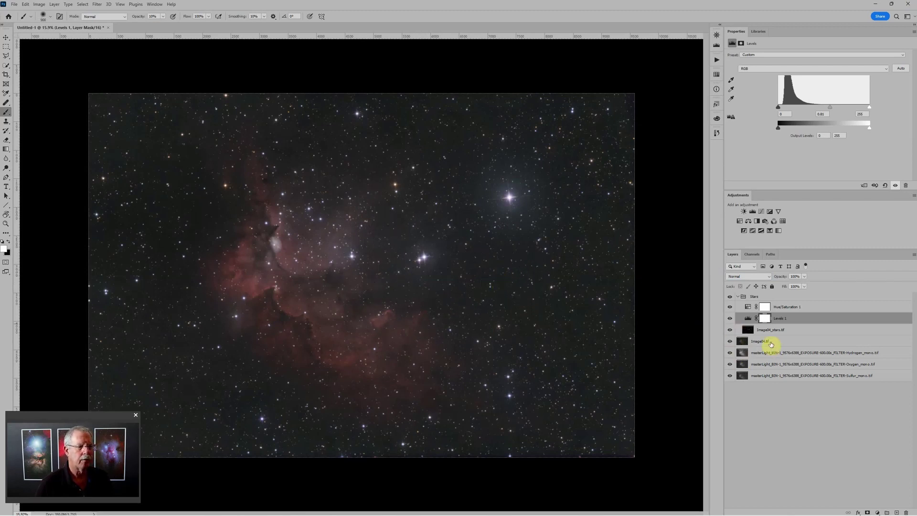
- Collapse and hide the Stars group, and put the Image04 layer in its own new group
click(738, 297)
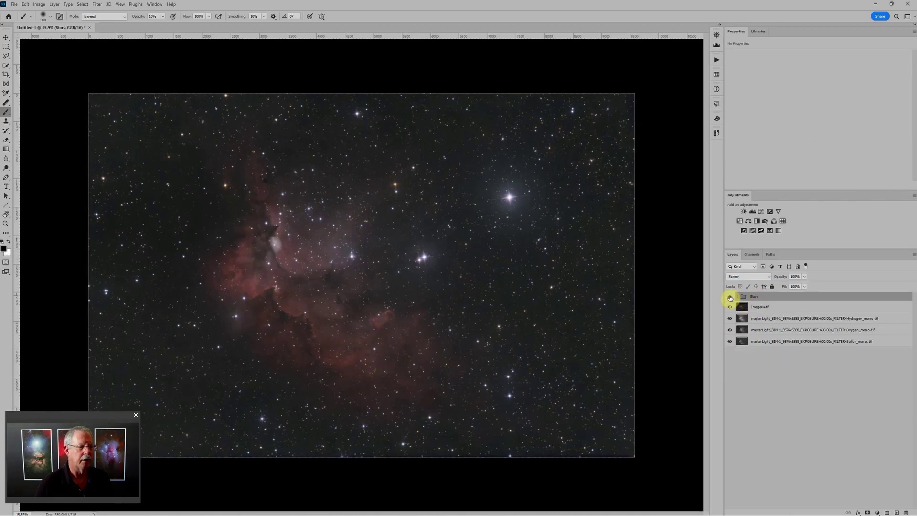
click(730, 296)
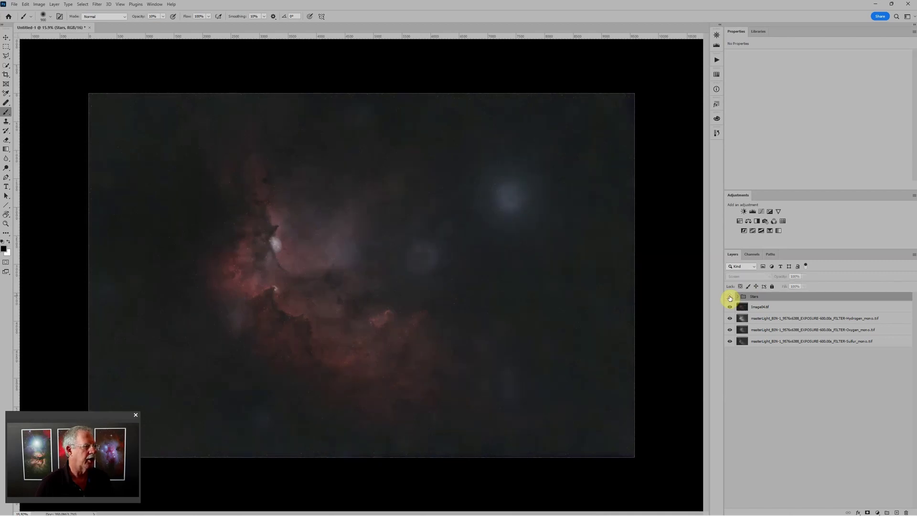
click(762, 306)
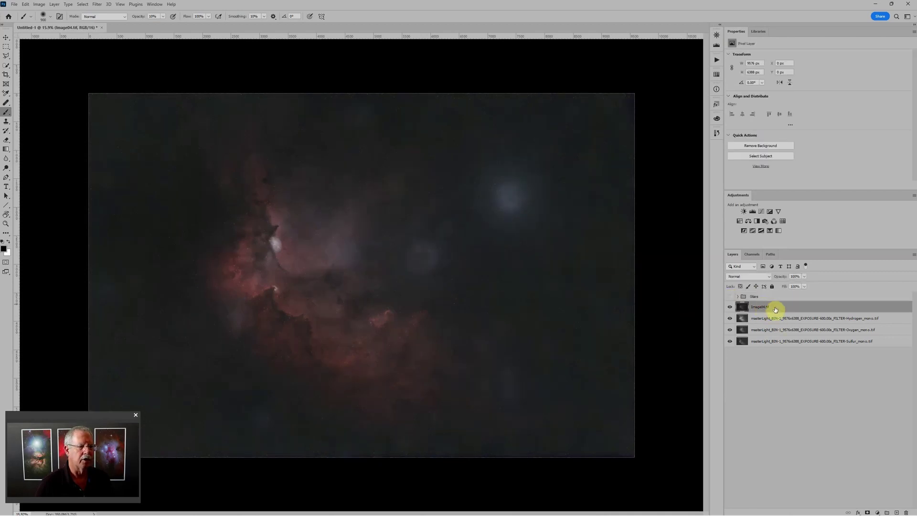
key(ctrl+g)
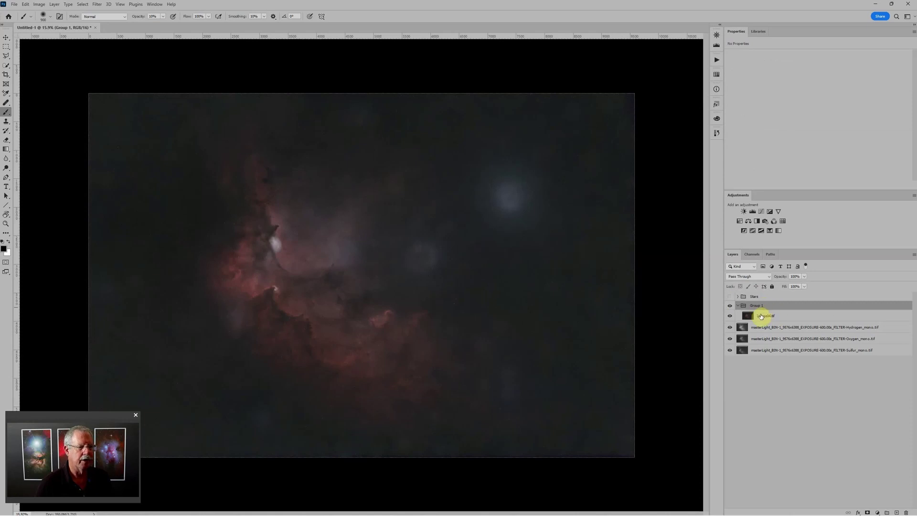
click(770, 315)
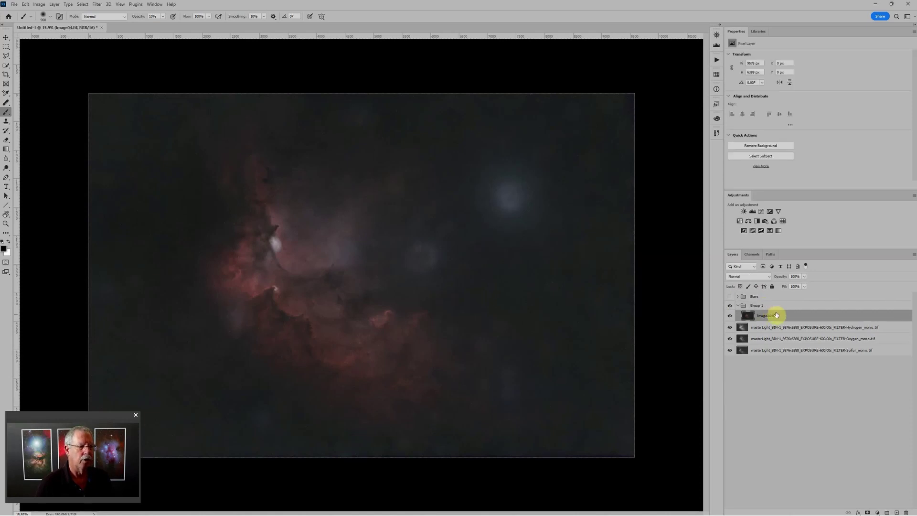
- Heal away the large bluish star halo beside the nebula on Image04 with an enlarged Healing Brush sampling nearby background
scroll(563, 238, up, 2)
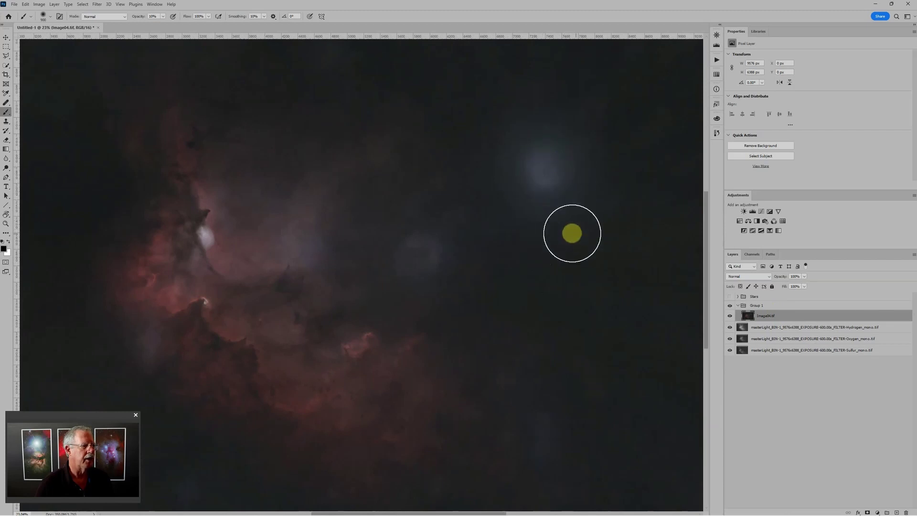
scroll(576, 232, down, 1)
scroll(577, 234, down, 1)
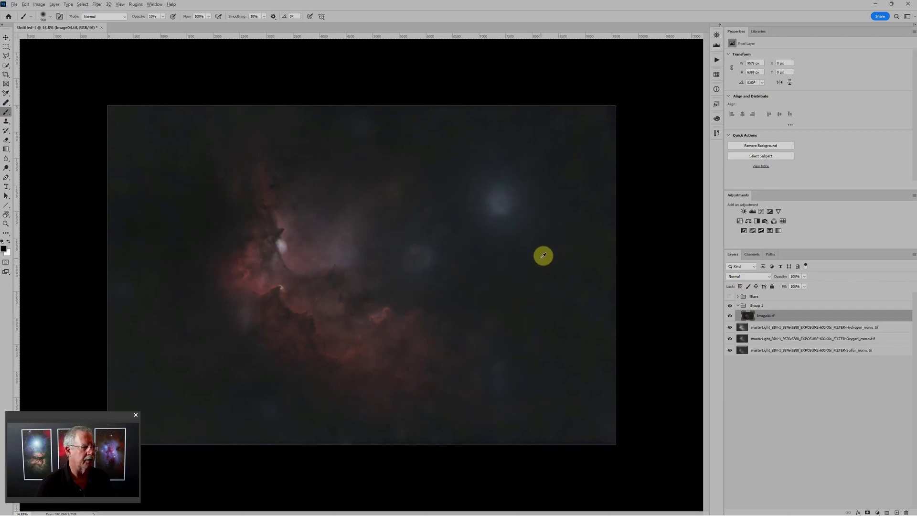
click(7, 94)
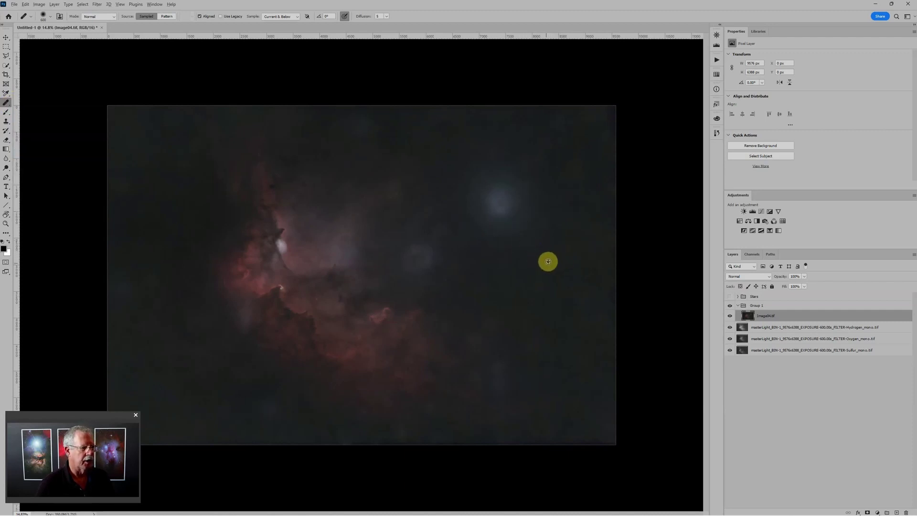
alt+click(522, 213)
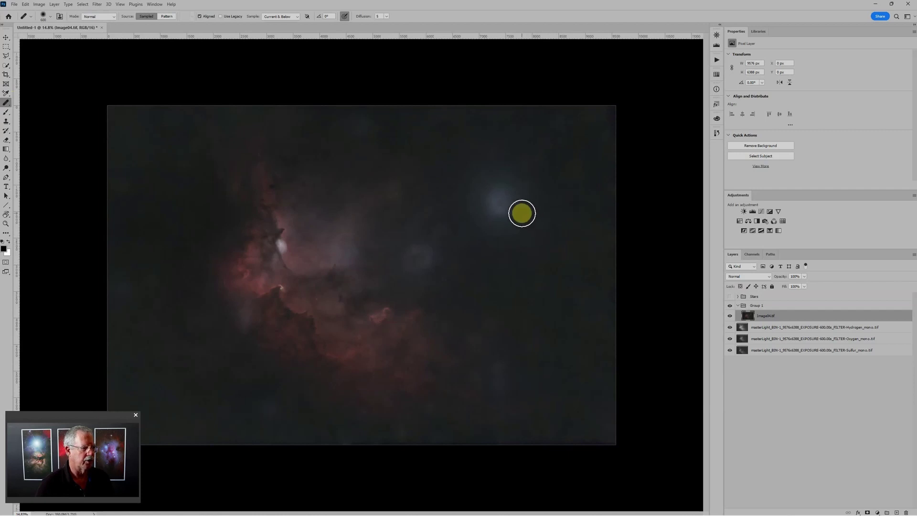
key(bracketright)
key(bracketright)
key(bracketright)
key(bracketright)
key(bracketright)
mouse_move(511, 208)
mouse_down()
mouse_move(509, 182)
mouse_move(485, 212)
mouse_move(484, 201)
mouse_move(526, 196)
mouse_move(527, 219)
mouse_move(495, 228)
mouse_move(493, 178)
mouse_move(505, 156)
mouse_move(516, 165)
mouse_move(490, 200)
mouse_move(487, 245)
mouse_up()
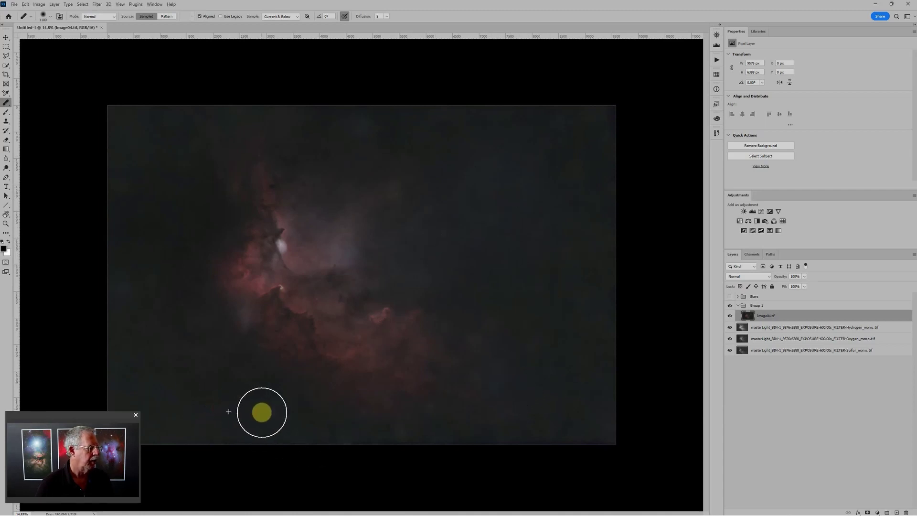
- Heal the smaller blotches in the background below and beside the nebula on Image04 with a smaller Healing Brush tip
key(bracketleft)
key(bracketleft)
key(bracketleft)
key(bracketleft)
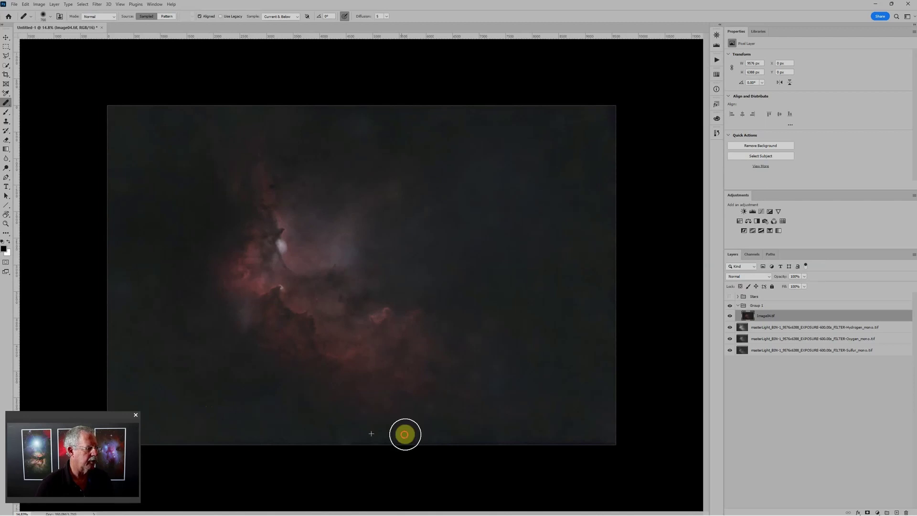
click(311, 427)
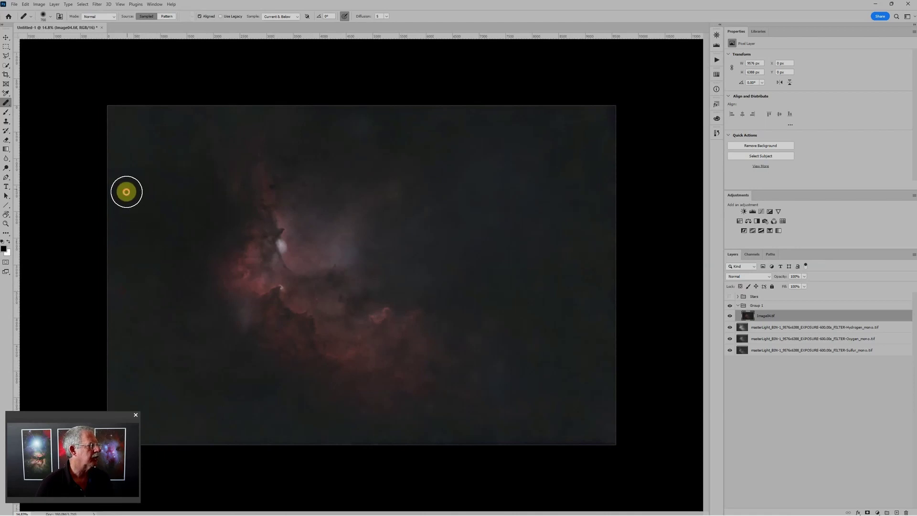
click(183, 381)
drag(184, 382, 185, 389)
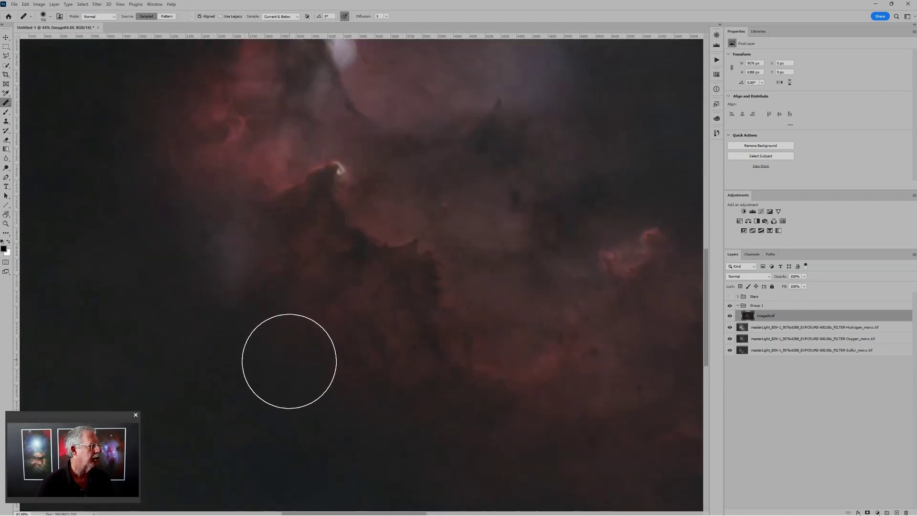
- Compare the healed nebula with the Stars group shown and hidden, examining it close up and in full
click(734, 297)
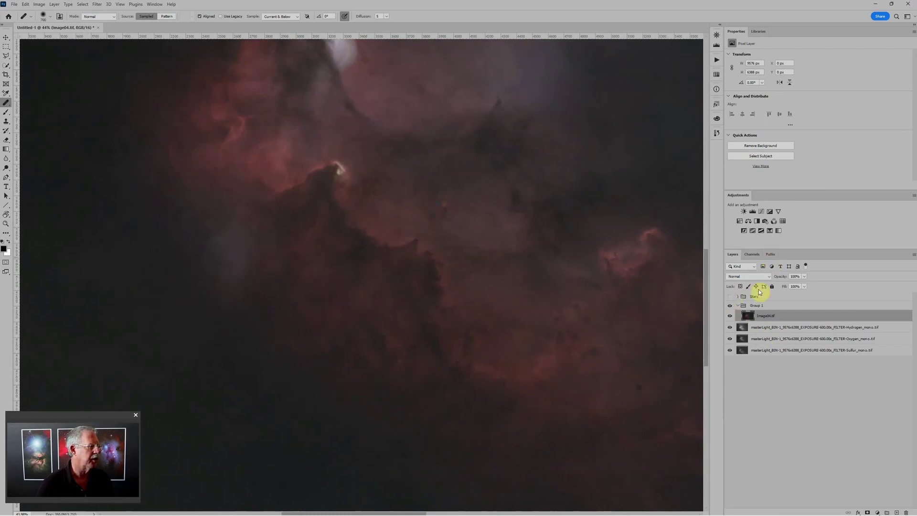
click(730, 296)
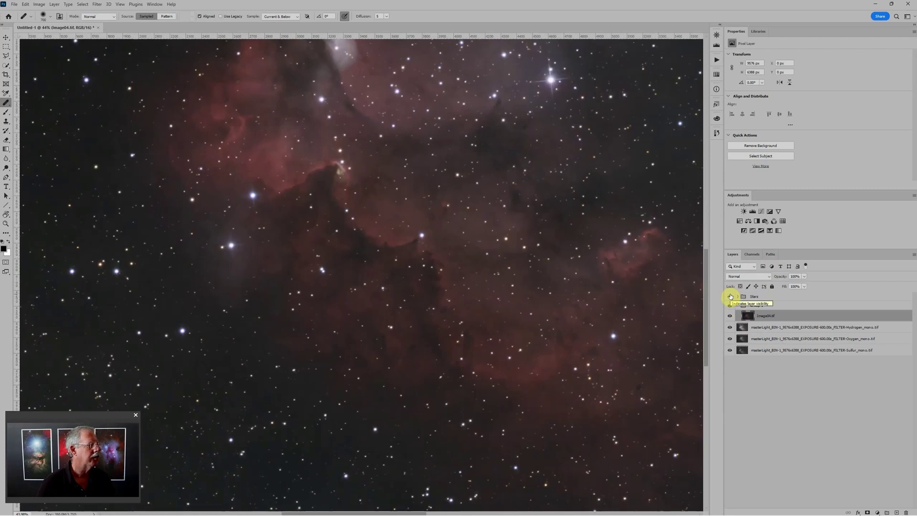
click(729, 296)
click(729, 297)
click(730, 296)
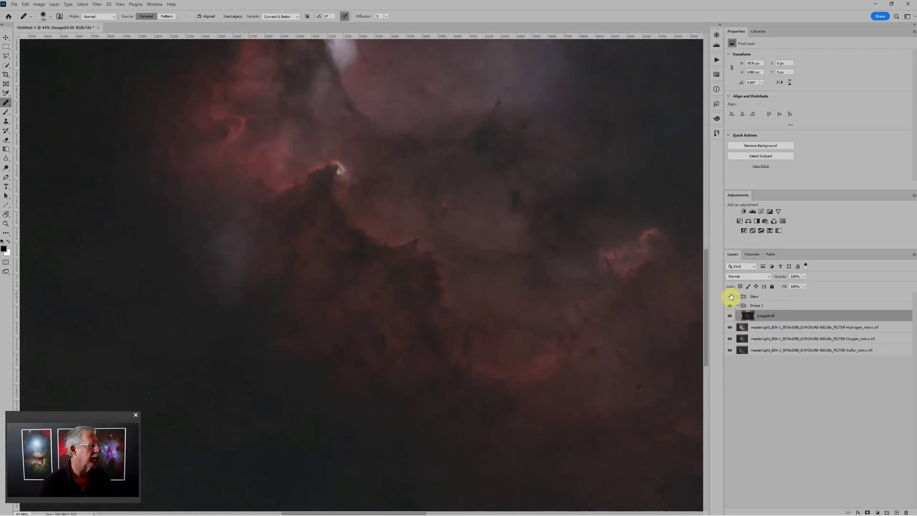
scroll(367, 234, down, 2)
scroll(367, 235, down, 1)
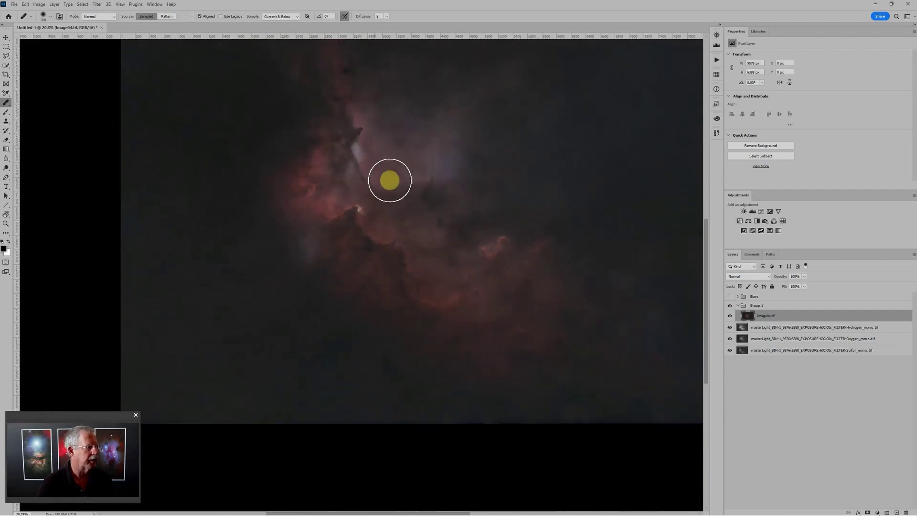
key(h)
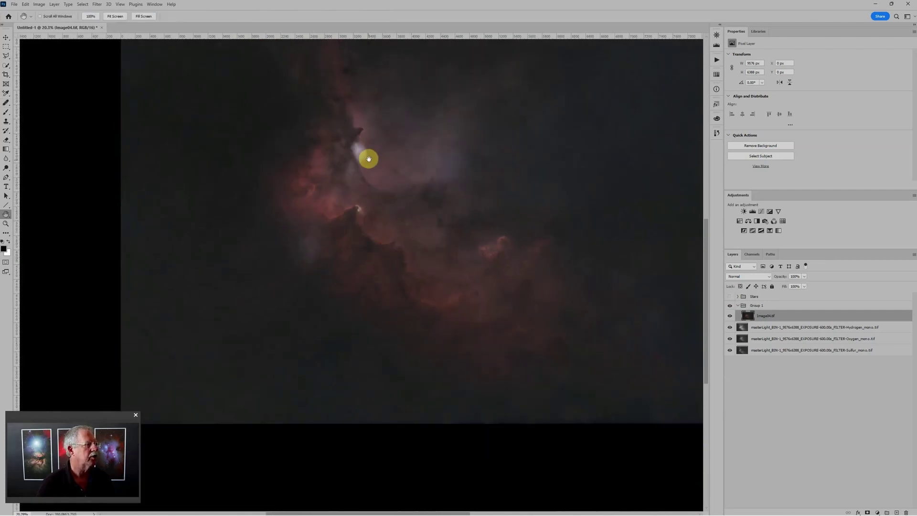
scroll(496, 254, down, 1)
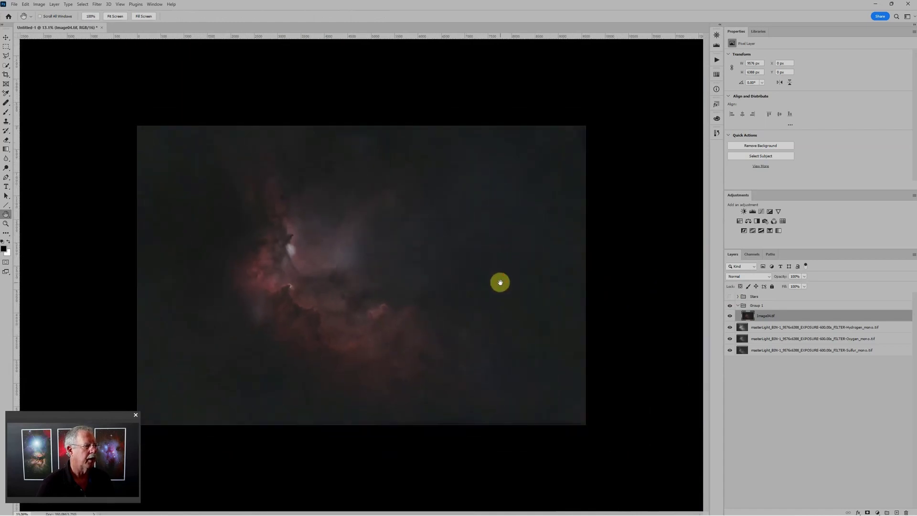
scroll(380, 130, up, 1)
scroll(380, 130, up, 1)
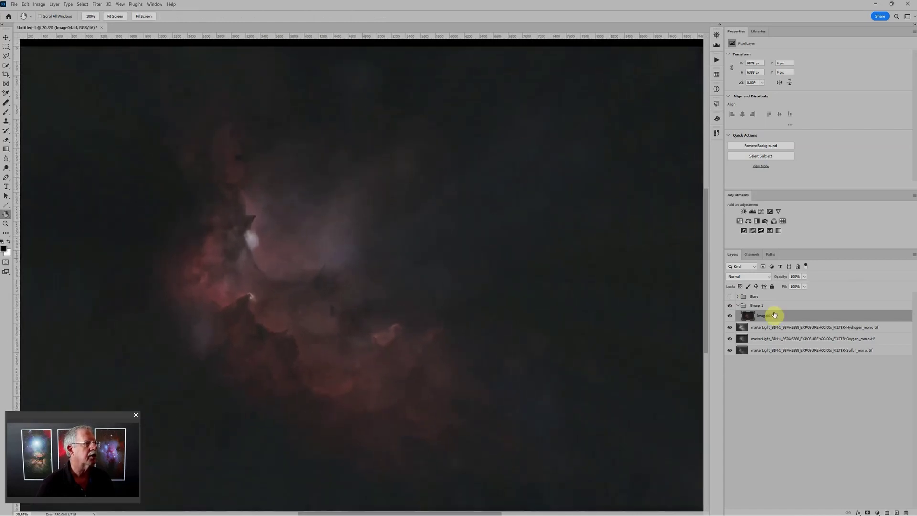
click(730, 299)
click(729, 298)
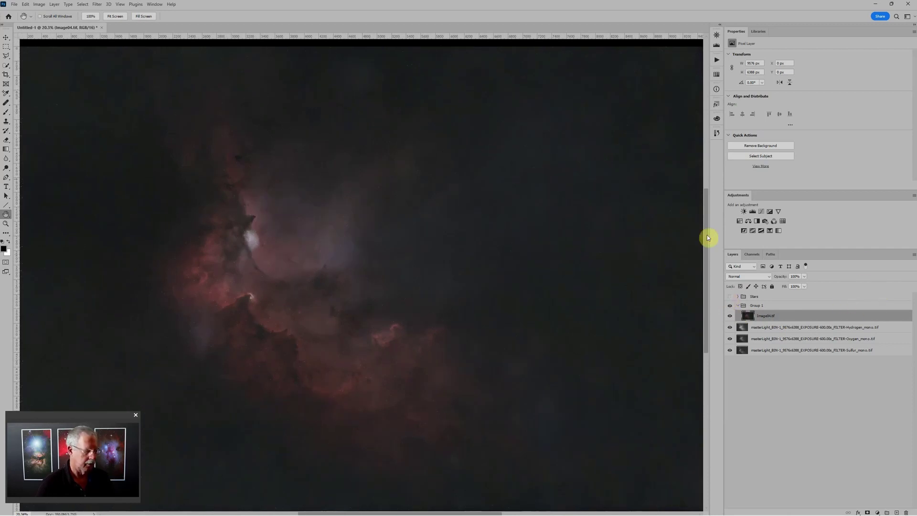
- Heal the remaining uneven patches in the background above the nebula on Image04 with the Healing Brush
key(s)
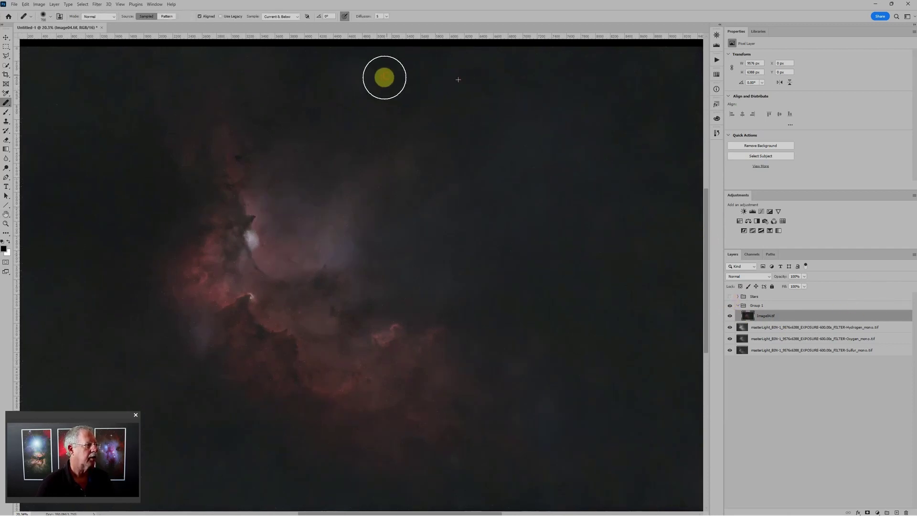
scroll(573, 143, down, 3)
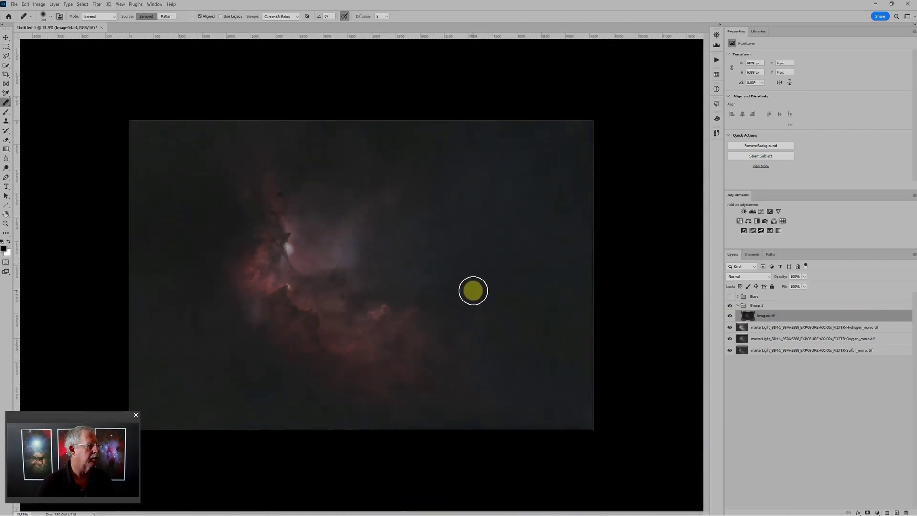
scroll(400, 243, up, 4)
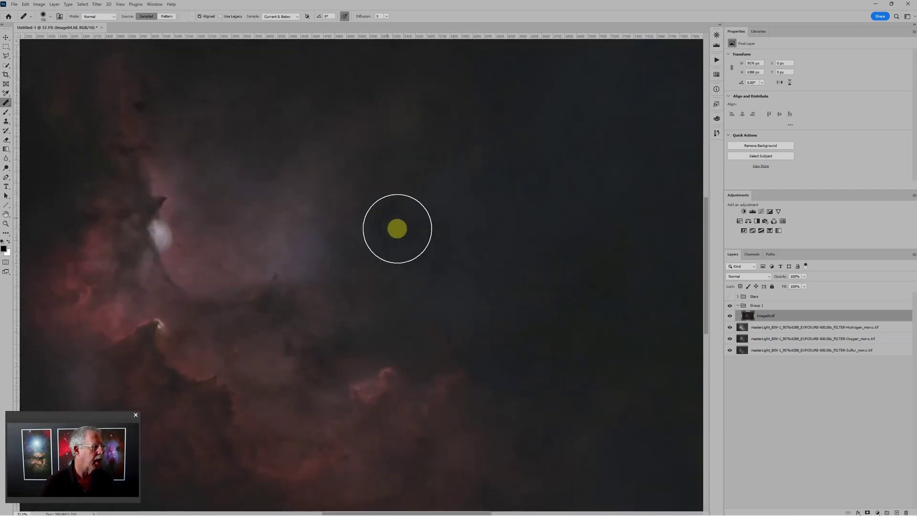
scroll(505, 269, down, 4)
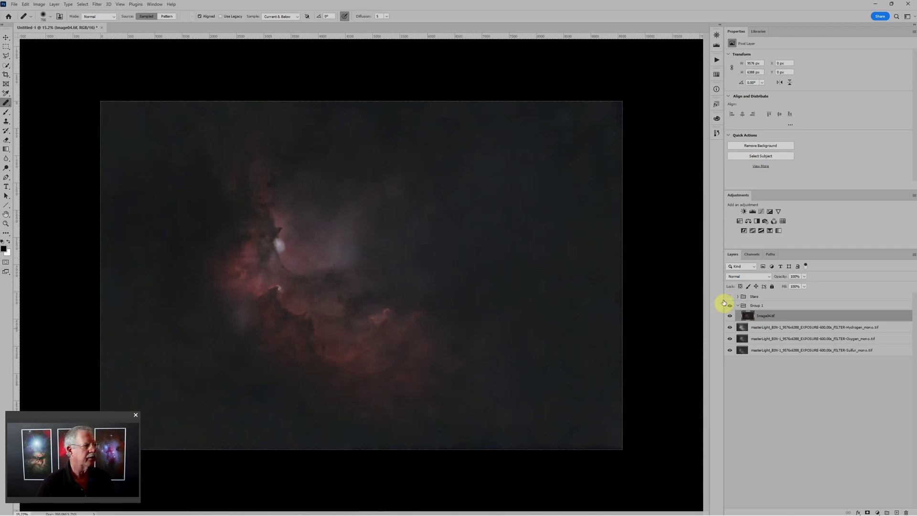
- Add two Levels adjustments above Image04 and set the upper one's input levels to 6, 0.94 and 180
scroll(554, 299, down, 2)
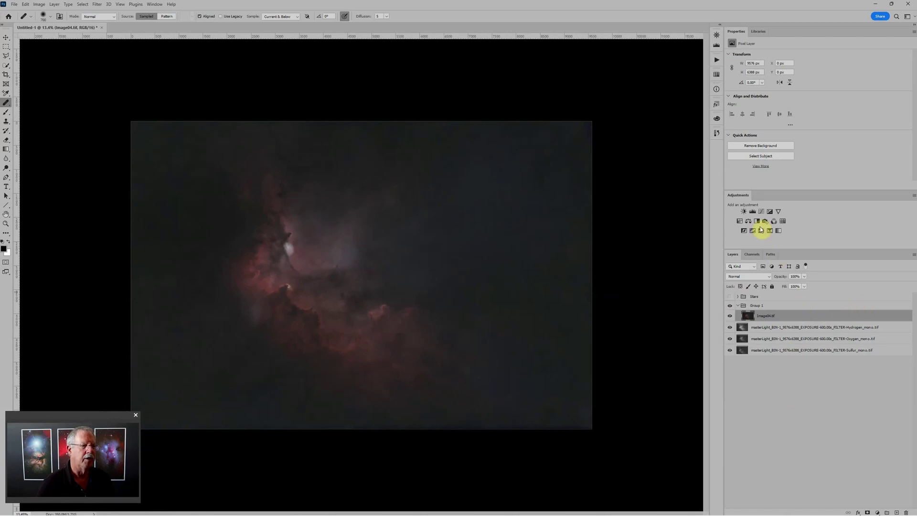
double_click(754, 212)
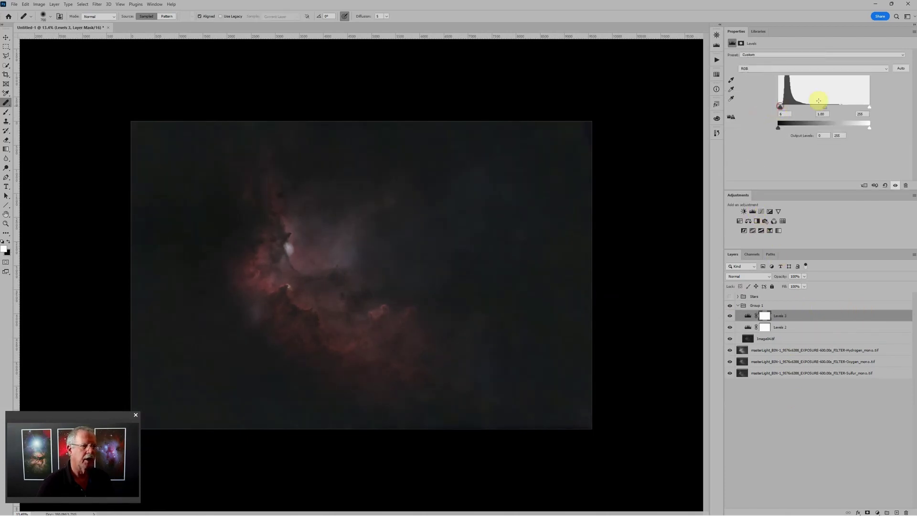
drag(870, 109, 843, 111)
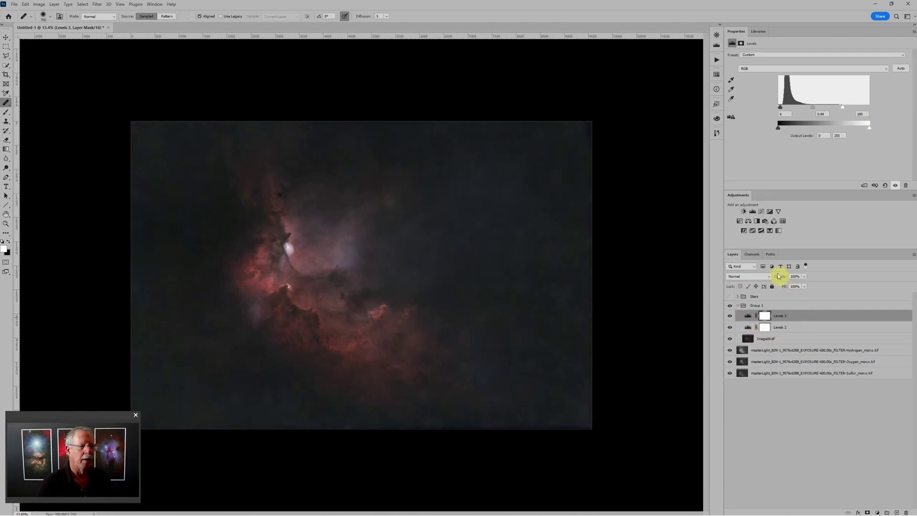
- Add a Color Balance adjustment at the top of Image04's group, with midtones at -9 cyan-red and -1 magenta-green
click(749, 222)
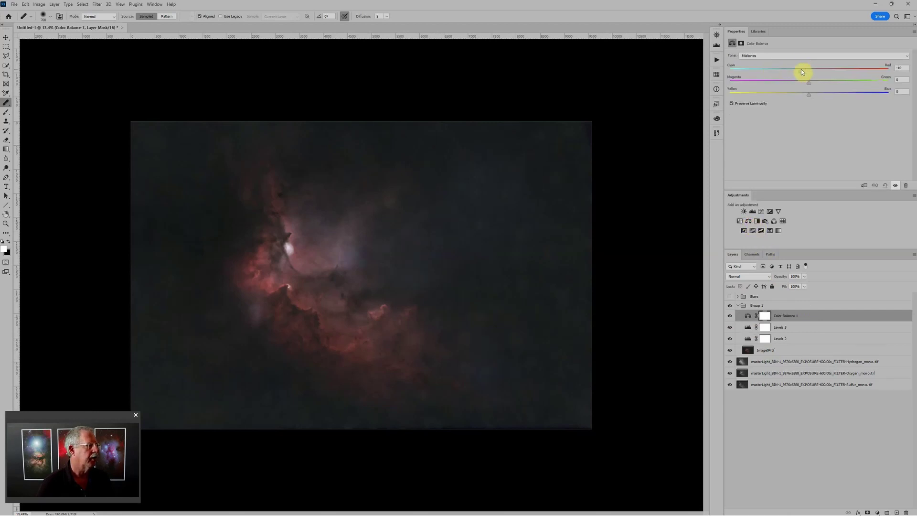
drag(805, 71, 802, 72)
scroll(366, 244, up, 2)
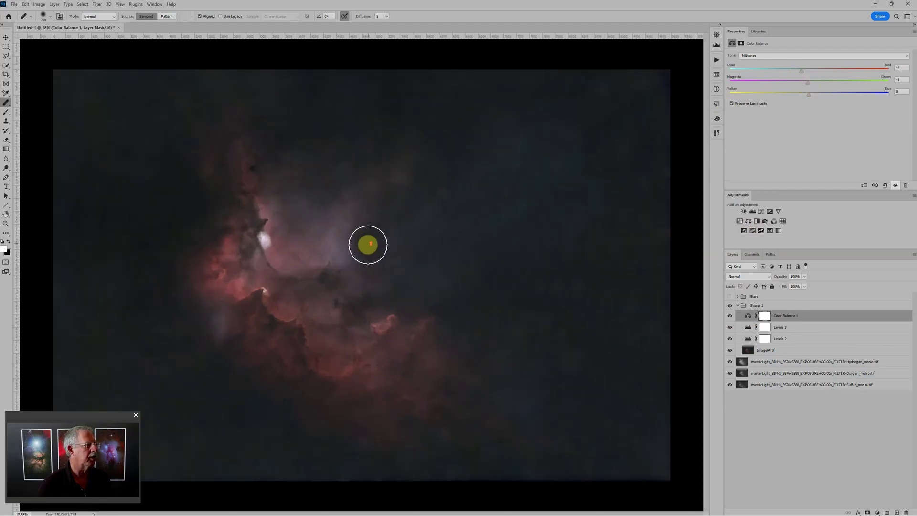
scroll(377, 231, down, 3)
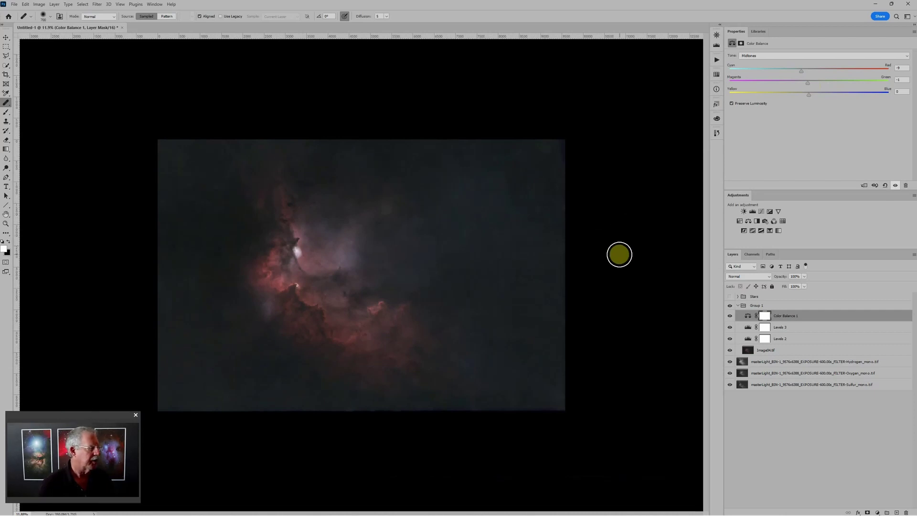
- Add a dark grey (#121212) Solid Color fill layer above the Color Balance adjustment in Image04's group
scroll(543, 240, up, 3)
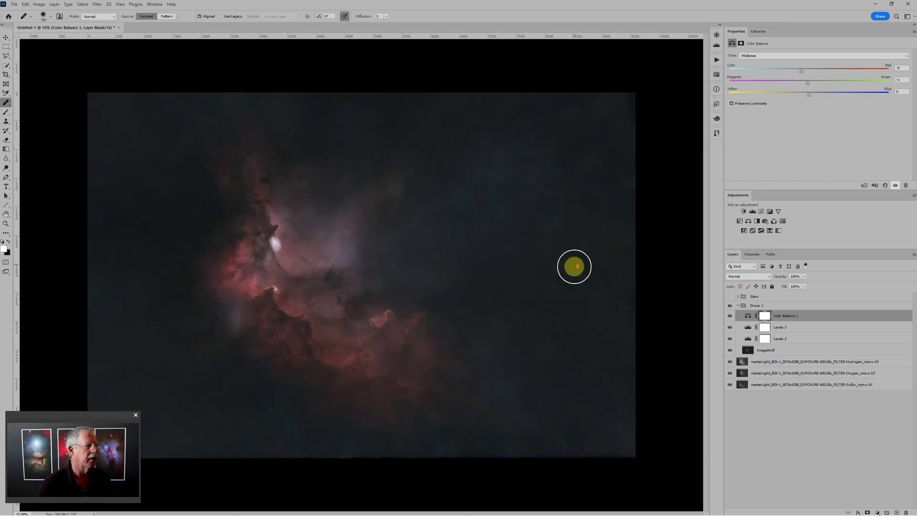
scroll(573, 265, up, 5)
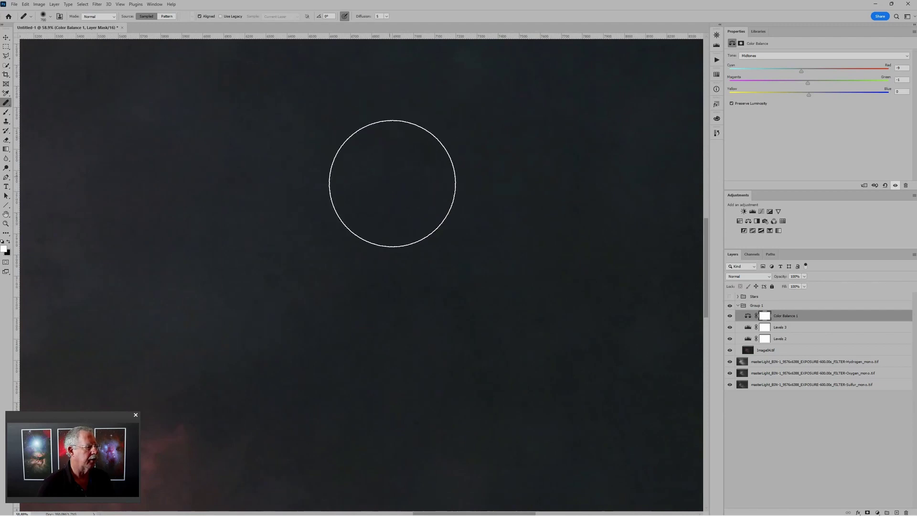
scroll(530, 324, down, 1)
scroll(558, 297, down, 4)
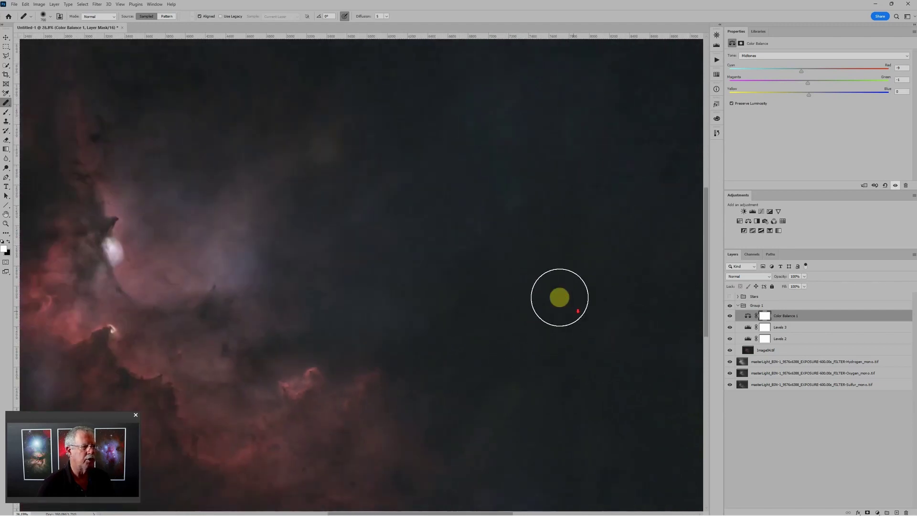
scroll(493, 374, down, 2)
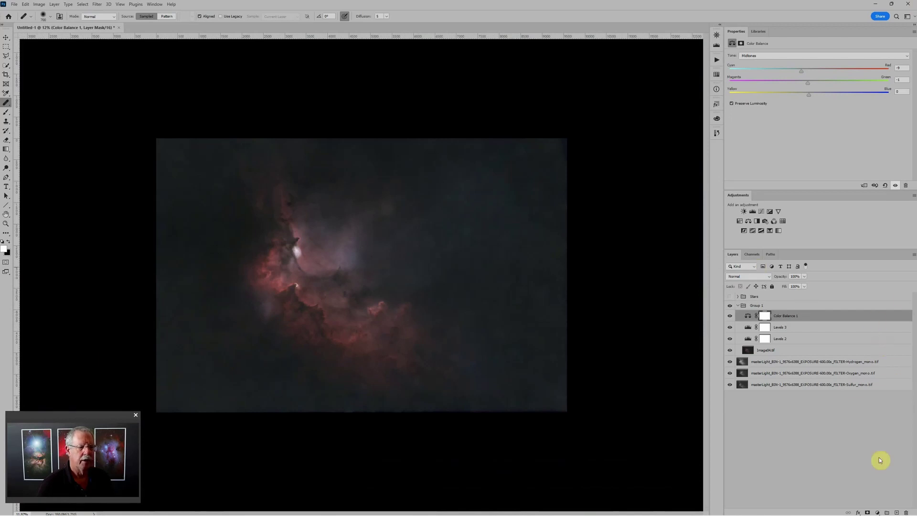
click(878, 512)
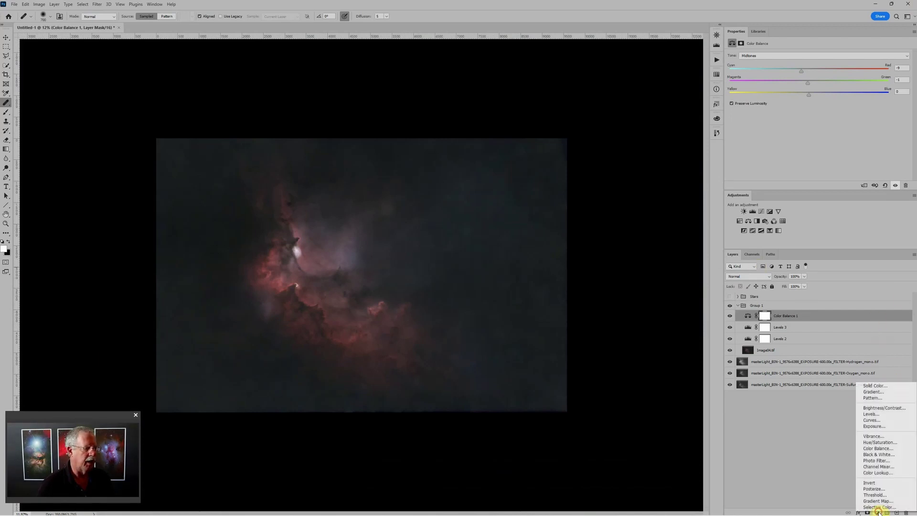
click(872, 387)
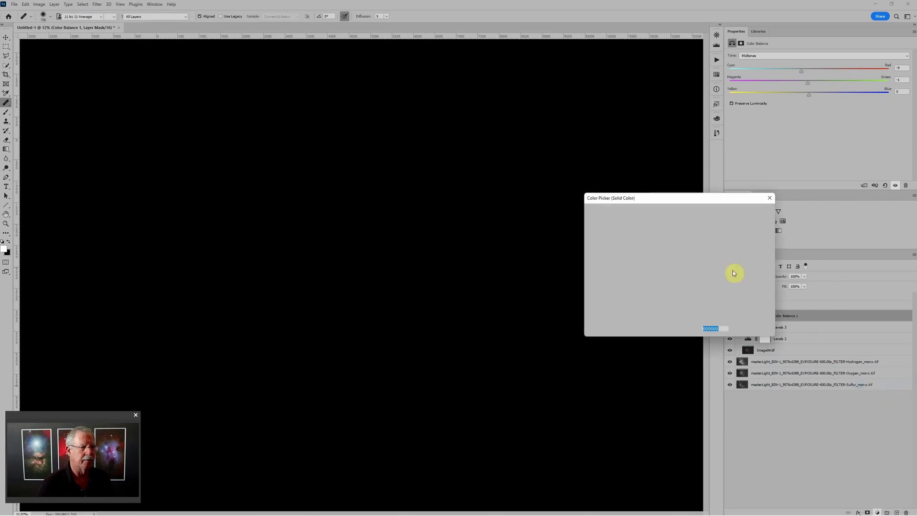
drag(631, 274, 584, 299)
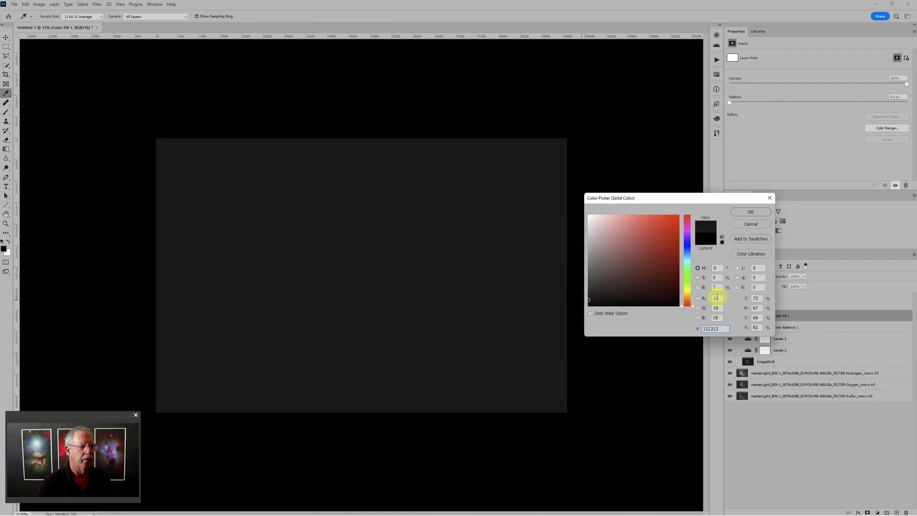
click(756, 215)
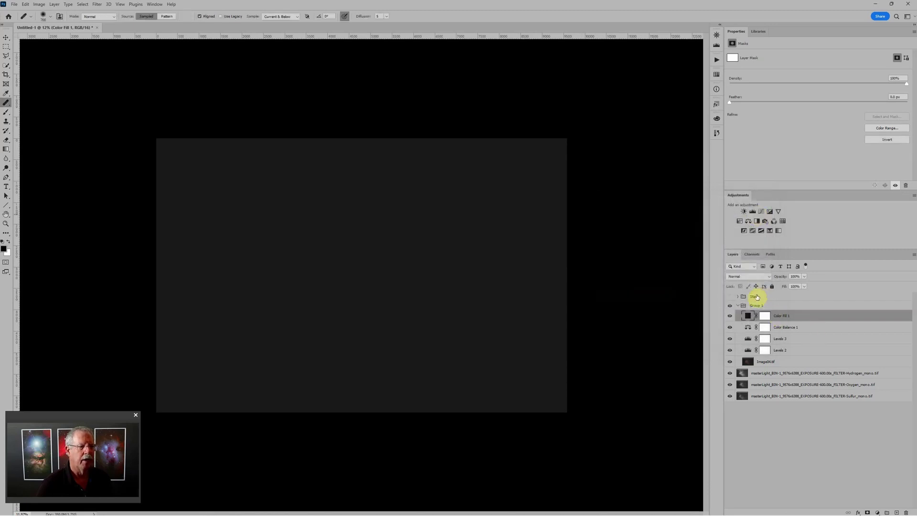
- Set the dark grey fill layer's blend mode to Lighten and compare the image with the fill hidden and shown
click(743, 279)
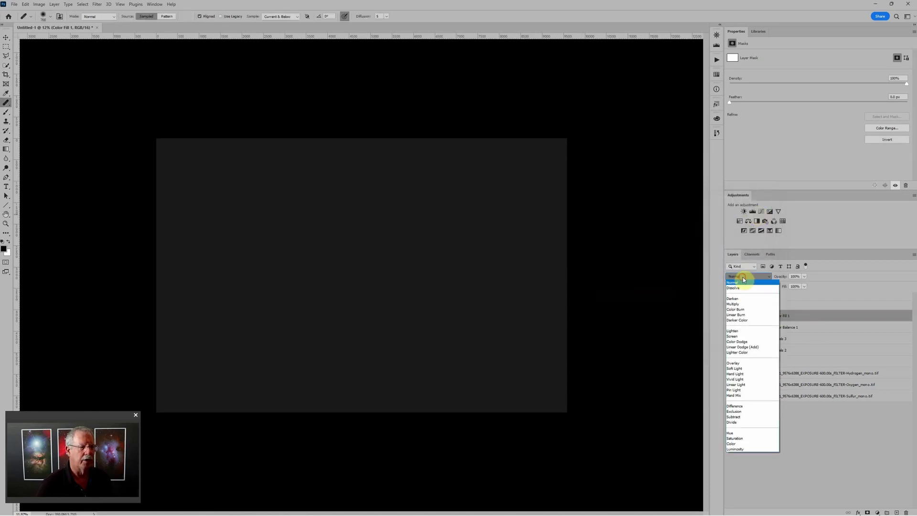
click(738, 332)
scroll(557, 272, up, 2)
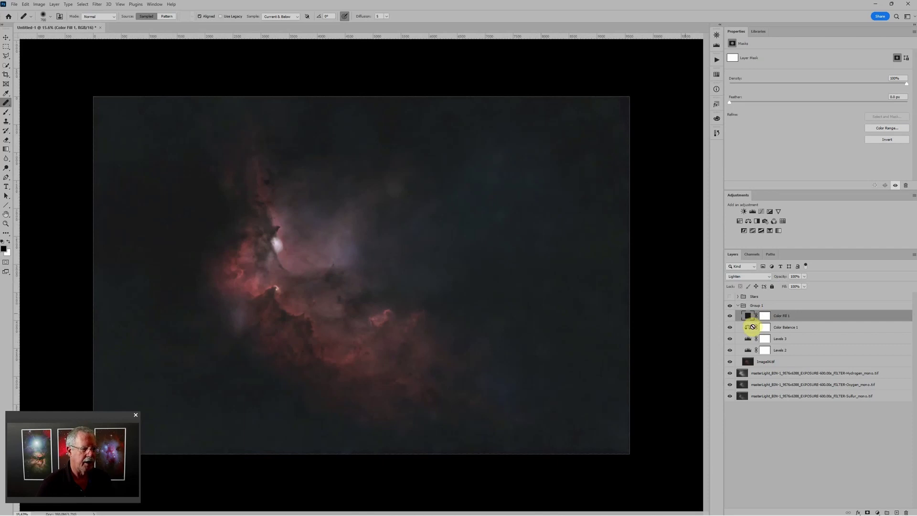
scroll(549, 216, down, 1)
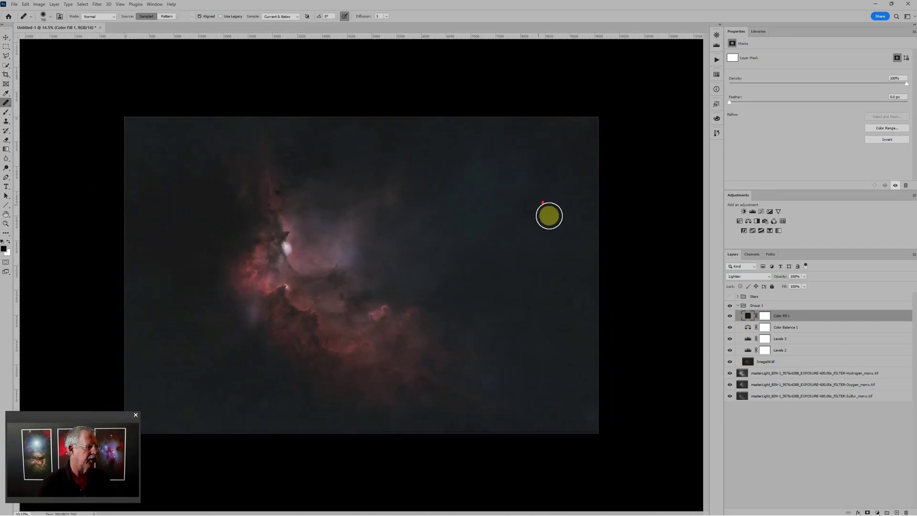
scroll(549, 216, down, 2)
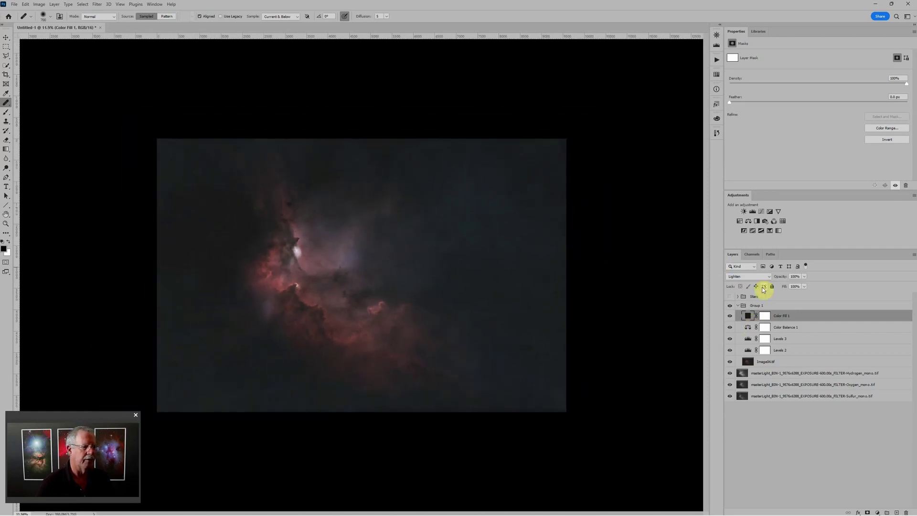
click(730, 315)
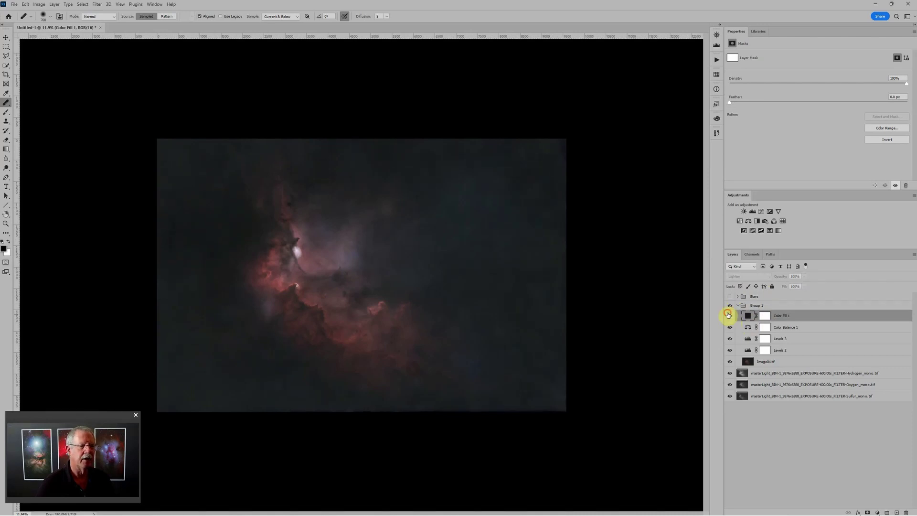
click(729, 315)
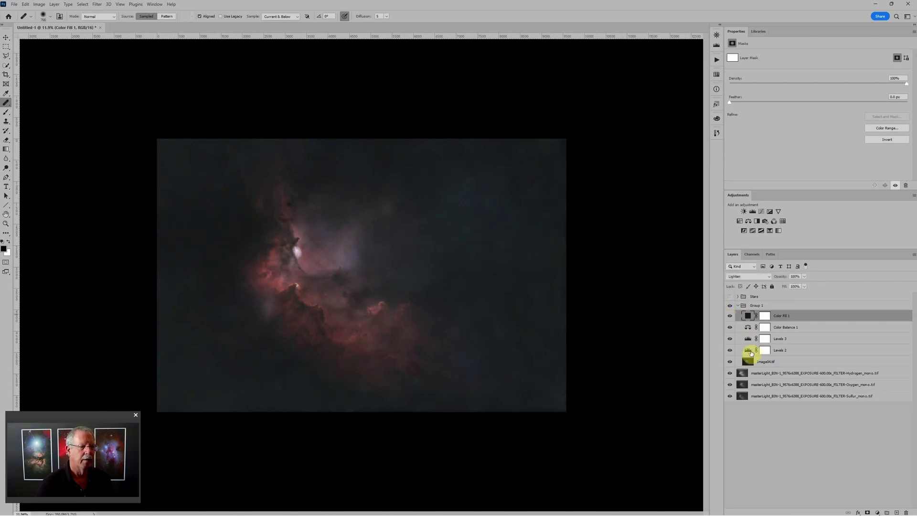
- Delete the unused lower Levels adjustment directly above Image04 that still has default settings
click(749, 351)
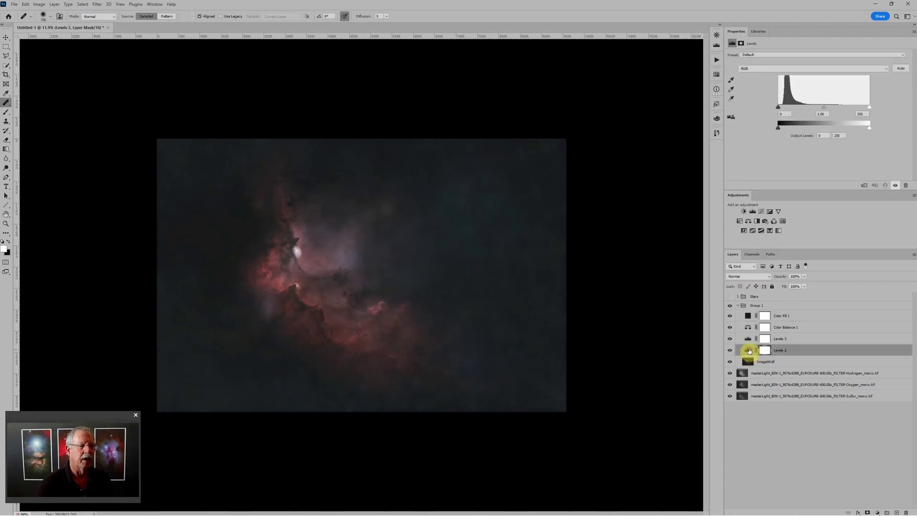
click(749, 341)
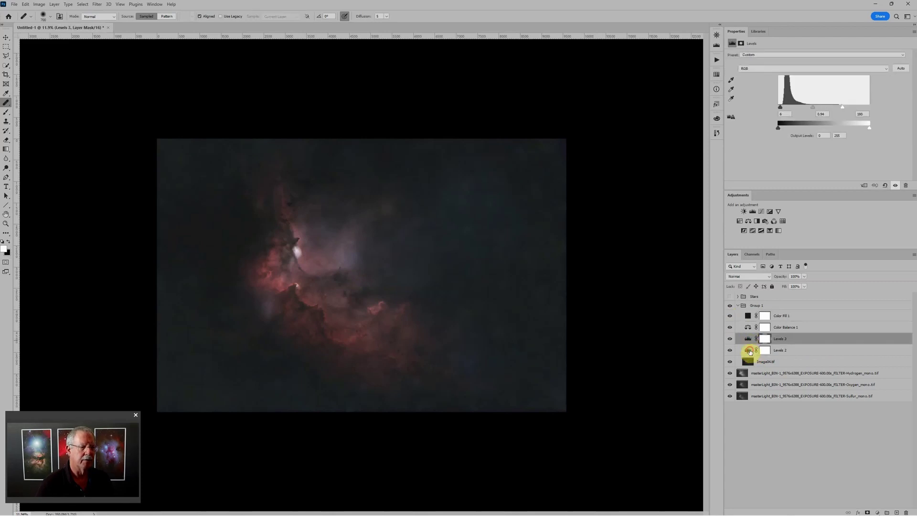
click(749, 351)
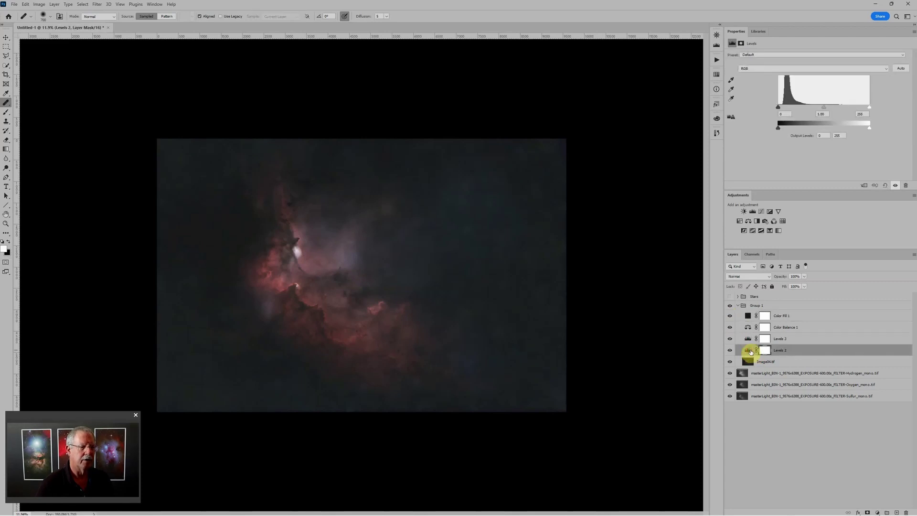
click(905, 186)
- Set the remaining Levels adjustment's shadow input to 8 and its midtone to 0.95
click(747, 338)
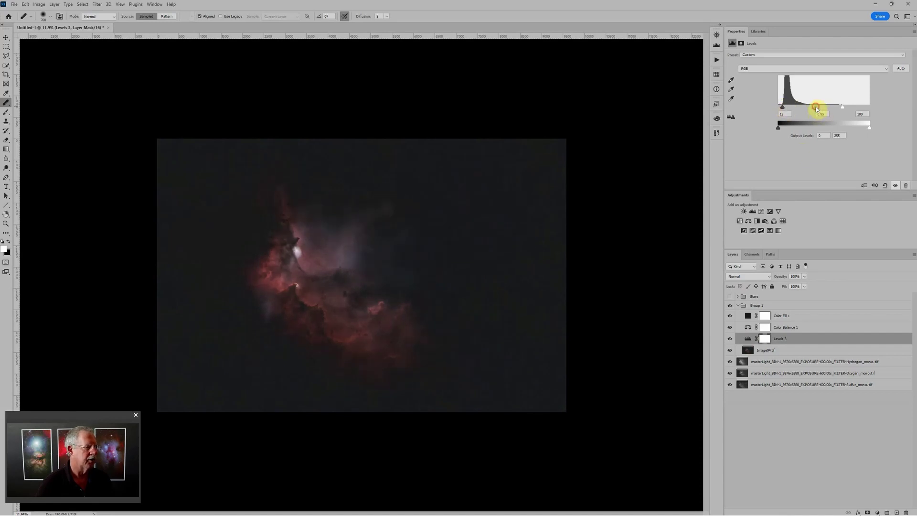
drag(815, 107, 797, 111)
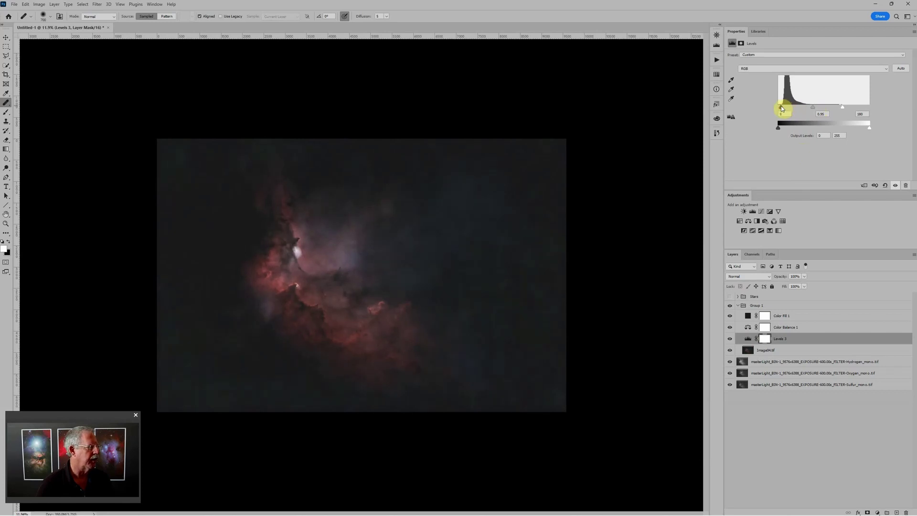
drag(781, 109, 780, 109)
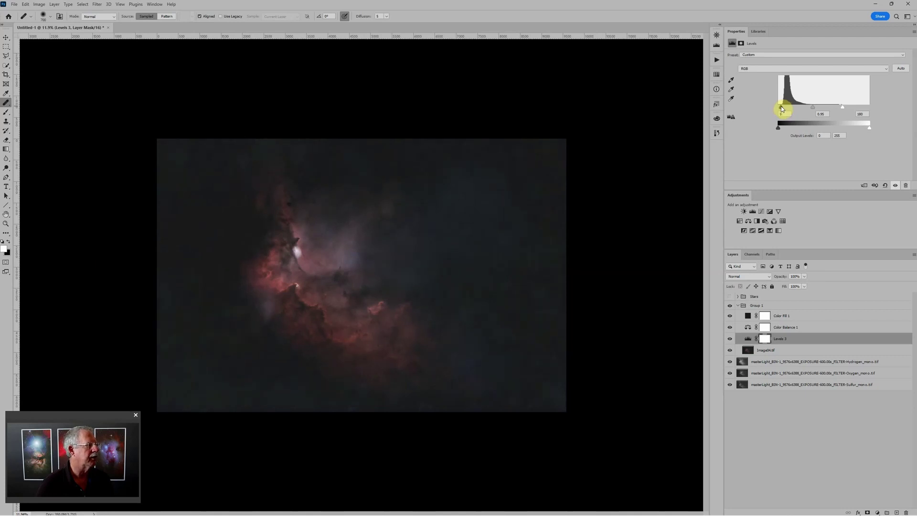
- Add an empty layer between the Color Balance adjustment and the dark grey fill, and set it to Soft Light
key(ctrl+minus)
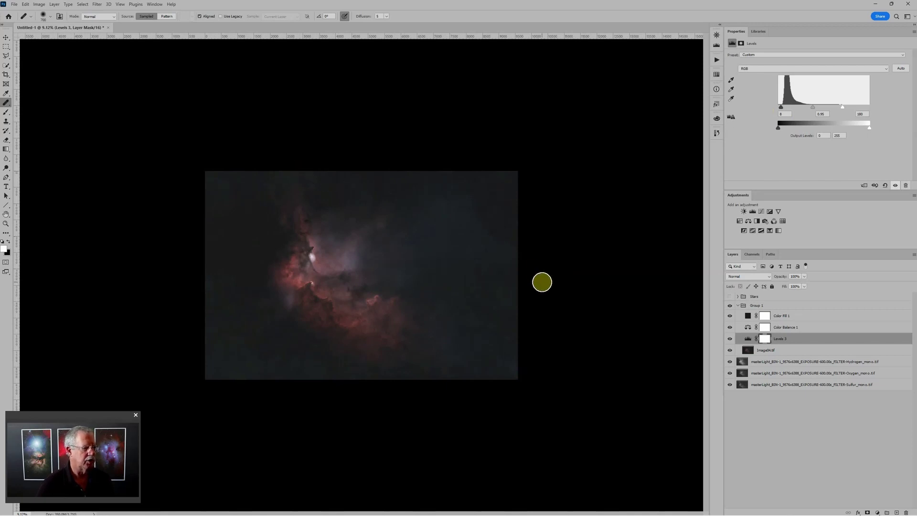
click(809, 319)
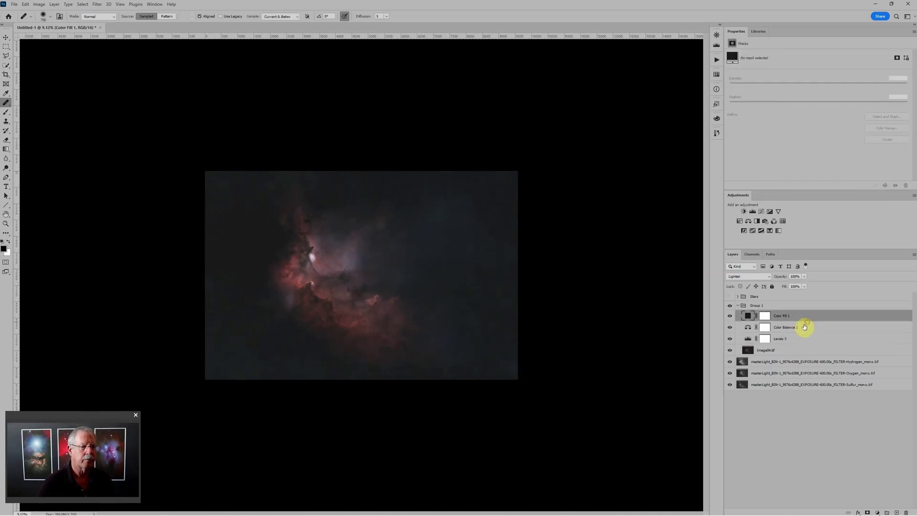
click(816, 327)
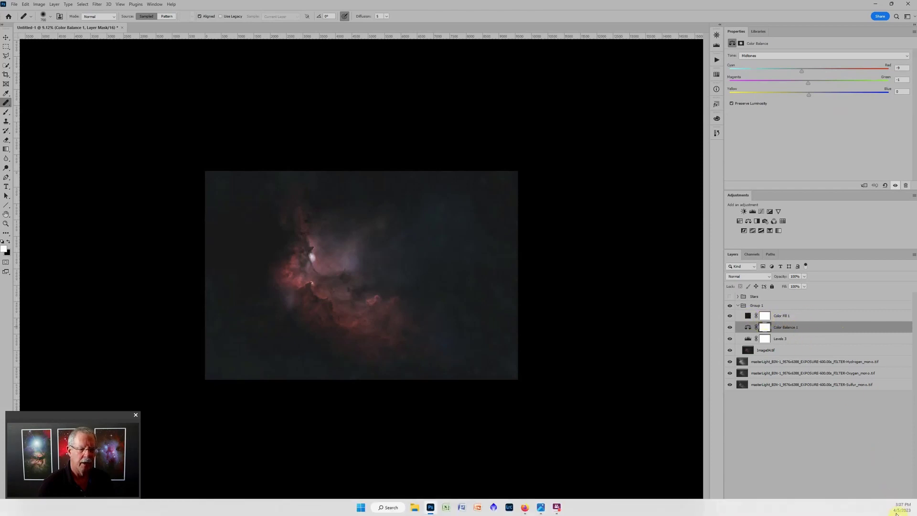
click(896, 512)
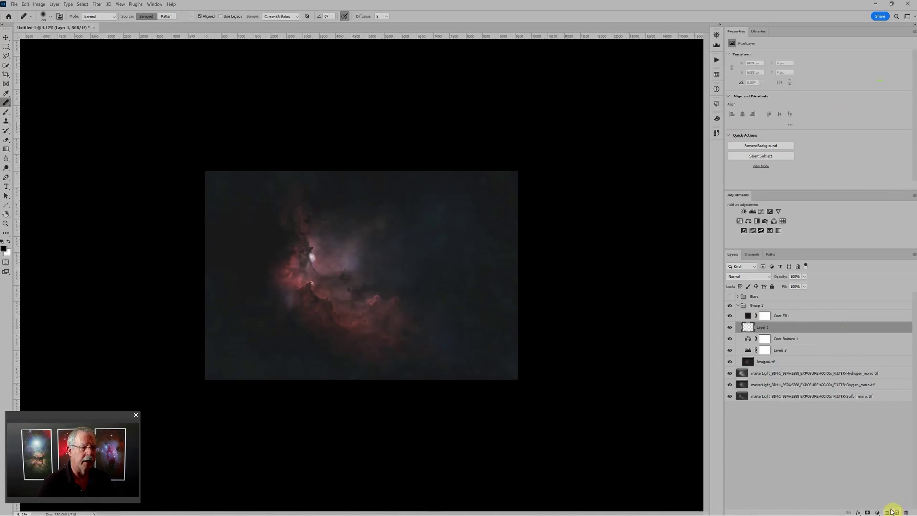
click(749, 277)
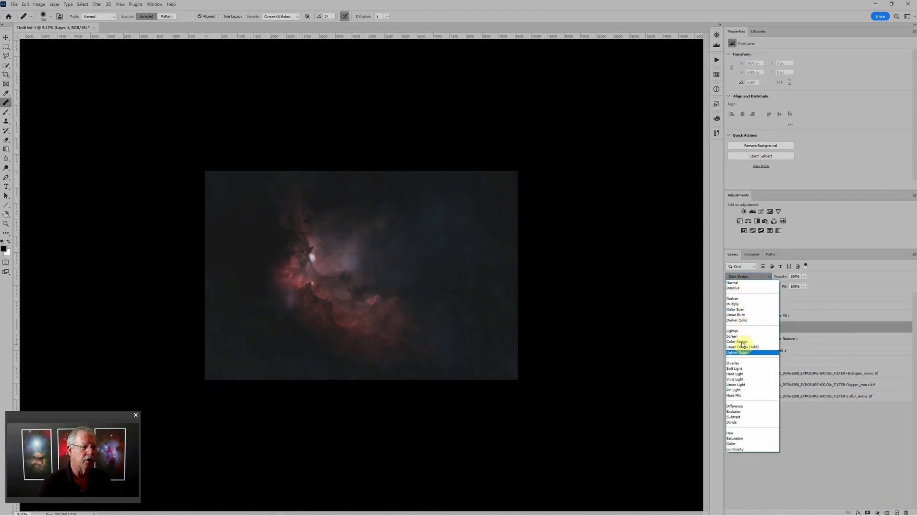
click(739, 367)
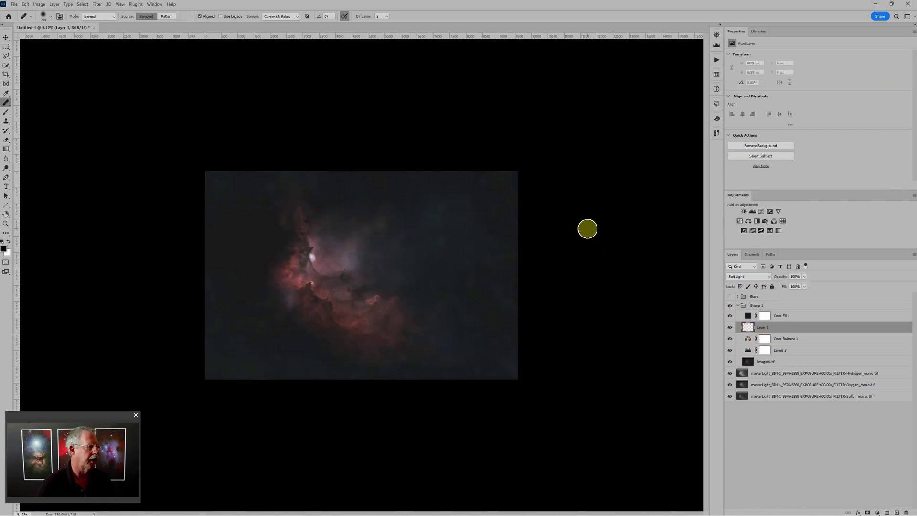
- Paint the background left of the nebula on the Soft Light layer with a larger black brush at 10% opacity
scroll(588, 268, up, 1)
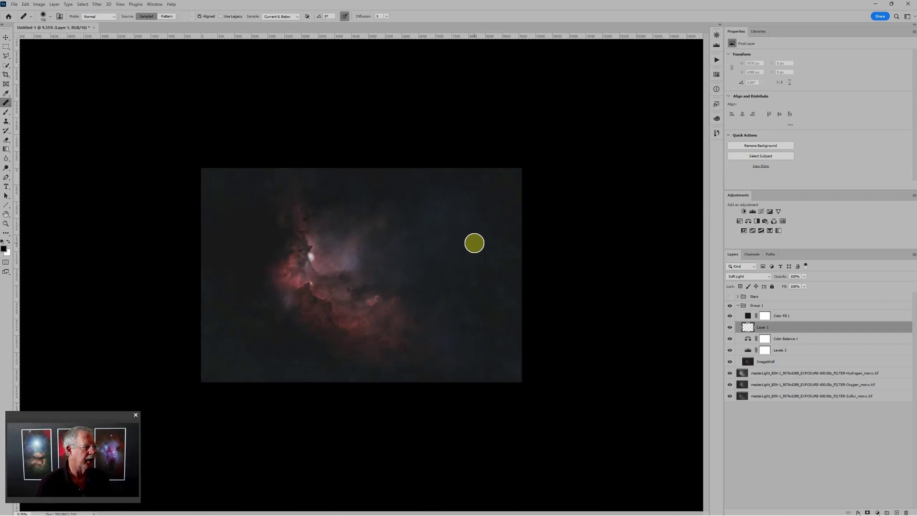
key(ctrl+plus)
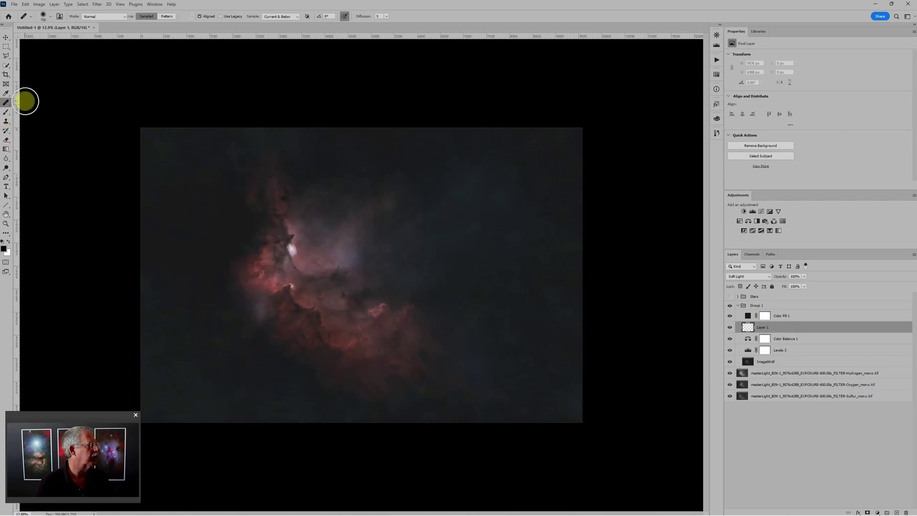
click(8, 111)
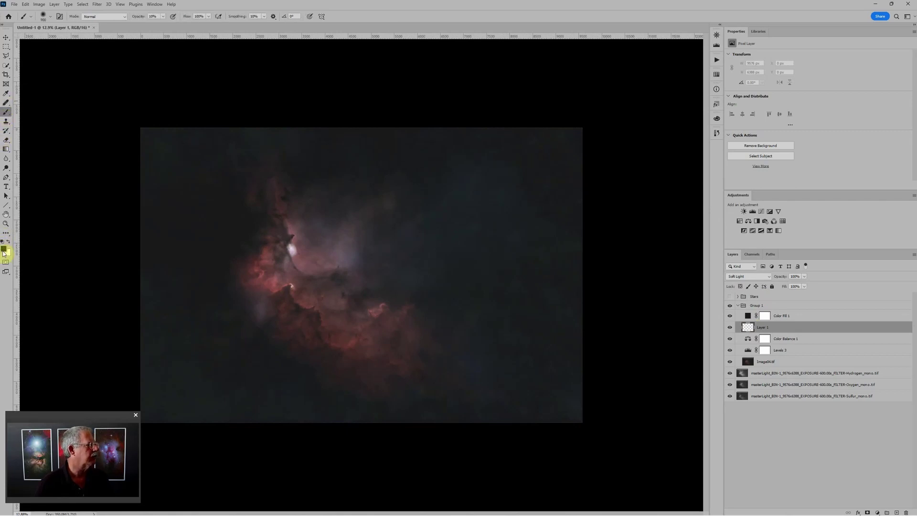
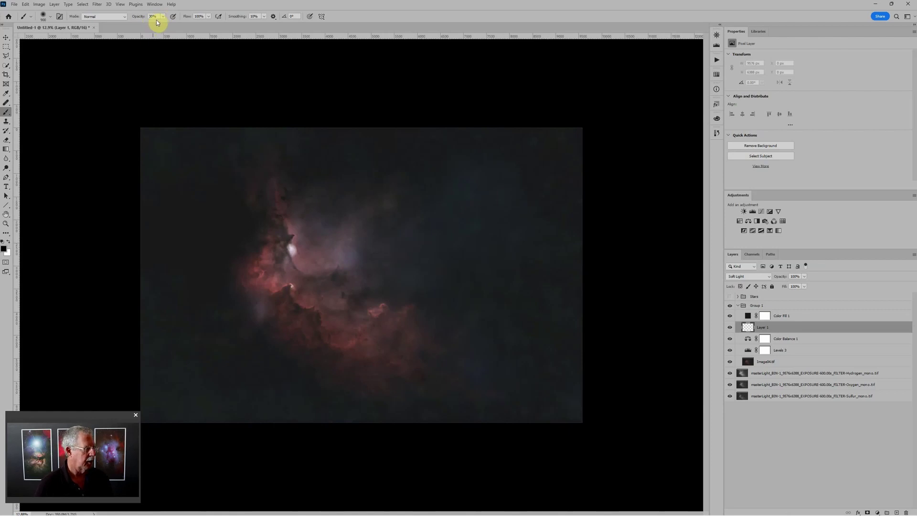
key(0)
key(1)
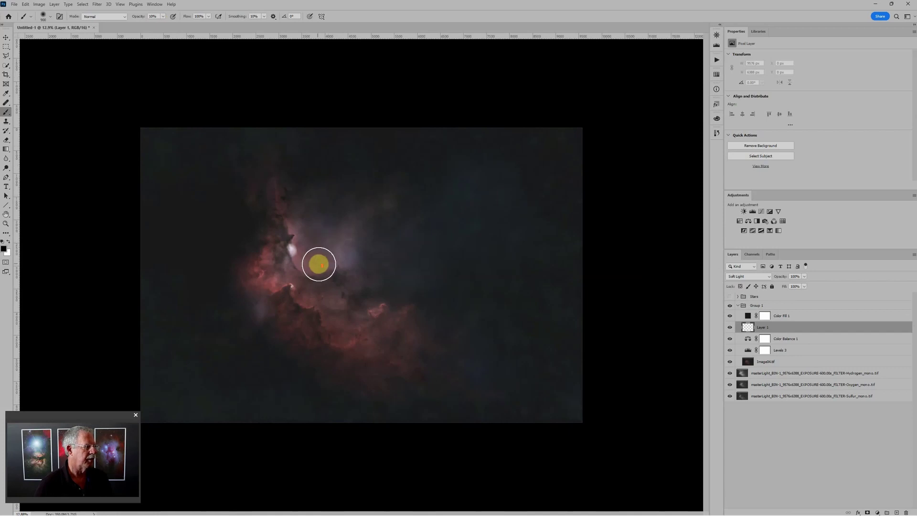
scroll(317, 262, up, 2)
scroll(313, 260, down, 3)
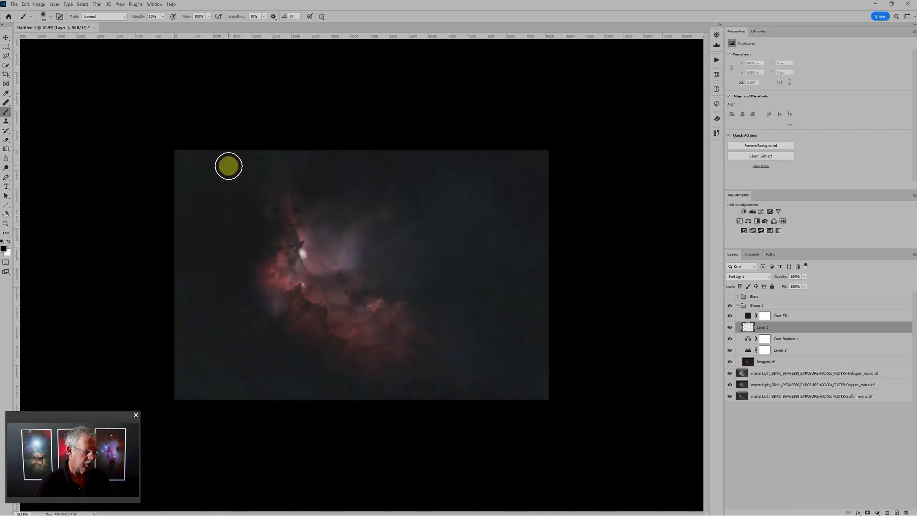
key(bracketright)
key(bracketright)
key(bracketright)
key(bracketright)
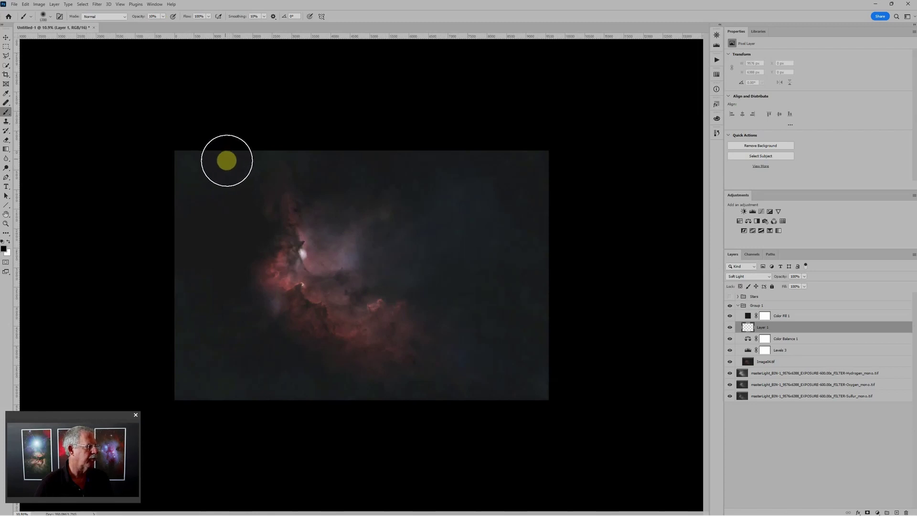
mouse_move(227, 160)
mouse_down()
mouse_move(289, 144)
mouse_move(241, 156)
mouse_move(175, 209)
mouse_move(177, 181)
mouse_move(213, 129)
mouse_move(176, 197)
mouse_move(228, 169)
mouse_move(260, 130)
mouse_move(162, 158)
mouse_move(233, 148)
mouse_move(165, 263)
mouse_move(203, 163)
mouse_move(185, 336)
mouse_move(194, 285)
mouse_move(236, 401)
mouse_move(216, 322)
mouse_move(285, 402)
mouse_move(302, 402)
mouse_move(170, 391)
mouse_move(275, 390)
mouse_move(184, 390)
mouse_move(176, 346)
mouse_move(177, 396)
mouse_move(209, 390)
mouse_move(184, 388)
mouse_move(184, 188)
mouse_move(243, 159)
mouse_move(302, 153)
mouse_move(176, 279)
mouse_move(177, 383)
mouse_move(190, 387)
mouse_move(242, 386)
mouse_move(311, 401)
mouse_move(293, 384)
mouse_move(437, 425)
mouse_move(369, 416)
mouse_move(550, 392)
mouse_move(535, 400)
mouse_move(523, 350)
mouse_move(490, 302)
mouse_move(596, 242)
mouse_move(567, 293)
mouse_move(552, 350)
mouse_move(528, 366)
mouse_move(508, 284)
mouse_move(550, 208)
mouse_move(533, 165)
mouse_move(421, 166)
mouse_move(272, 146)
mouse_move(387, 151)
mouse_move(379, 162)
mouse_move(413, 177)
mouse_move(536, 159)
mouse_move(543, 229)
mouse_move(499, 258)
mouse_move(527, 254)
mouse_move(540, 284)
mouse_move(513, 354)
mouse_move(532, 380)
mouse_move(505, 408)
mouse_move(436, 388)
mouse_move(340, 403)
mouse_move(554, 383)
mouse_move(538, 389)
mouse_move(500, 309)
mouse_move(477, 287)
mouse_move(557, 254)
mouse_move(500, 248)
mouse_move(557, 316)
mouse_move(557, 287)
mouse_move(466, 236)
mouse_move(555, 164)
mouse_move(557, 349)
mouse_move(168, 348)
mouse_move(204, 365)
mouse_up()
- Enlarge the brush further and continue darkening the background around the nebula with black on the Soft Light layer
key(bracketright)
key(bracketright)
key(bracketright)
key(bracketright)
key(bracketright)
key(bracketright)
key(bracketright)
key(bracketright)
key(bracketright)
click(214, 354)
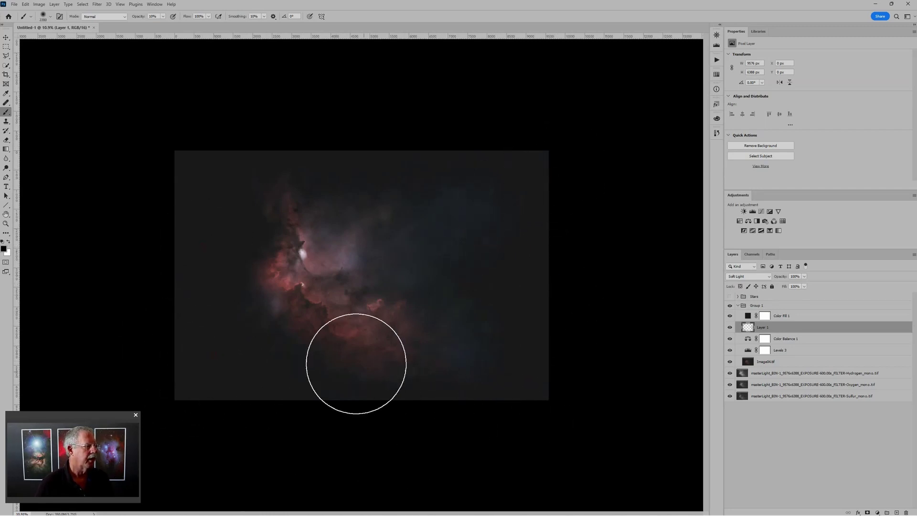
- Enlarge the brush and brighten the nebula's core with white on the Soft Light layer
key(x)
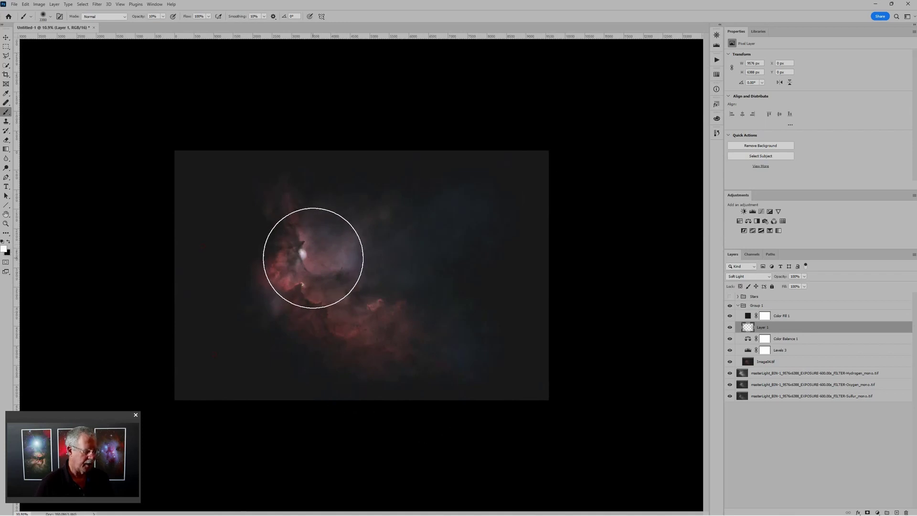
key(])
mouse_move(310, 254)
mouse_down()
mouse_move(293, 272)
mouse_move(309, 244)
mouse_move(301, 270)
mouse_move(309, 297)
mouse_move(353, 325)
mouse_move(365, 320)
mouse_move(311, 246)
mouse_move(320, 274)
mouse_move(299, 279)
mouse_move(333, 322)
mouse_move(407, 338)
mouse_move(383, 334)
mouse_move(365, 244)
mouse_up()
key(ctrl+plus)
key(ctrl+minus)
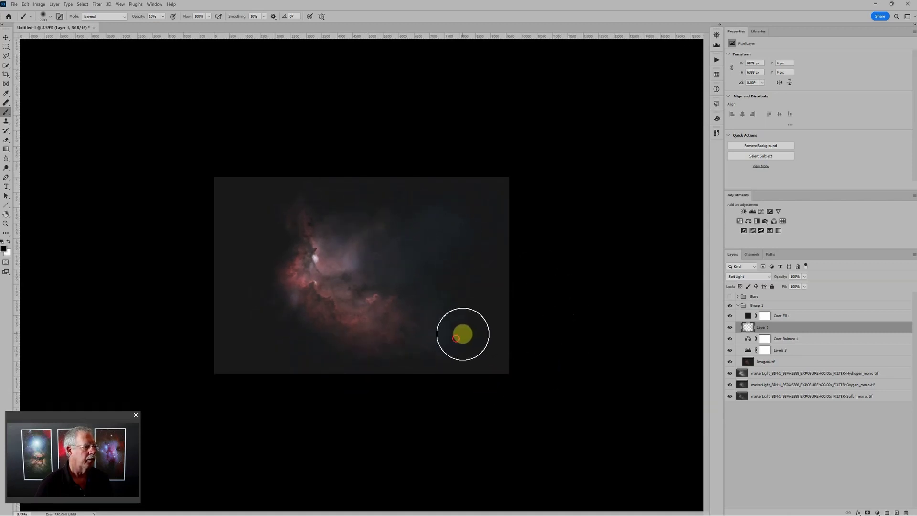
- Darken the background at the image's lower right with black and brighten the nebula's upper part with white on the Soft Light layer
key(x)
mouse_move(448, 330)
mouse_down()
mouse_move(494, 293)
mouse_move(619, 326)
mouse_up()
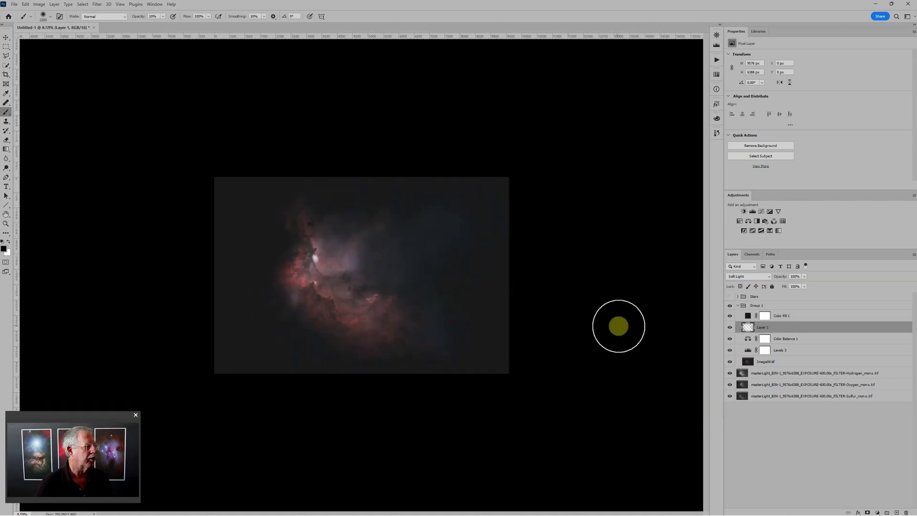
key(x)
click(285, 244)
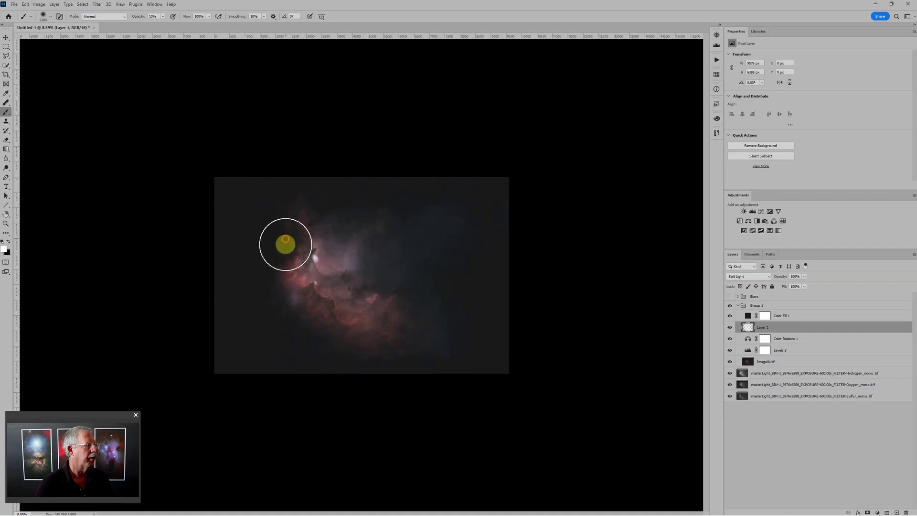
mouse_move(285, 244)
mouse_down()
mouse_move(391, 306)
mouse_move(409, 255)
mouse_move(335, 272)
mouse_move(326, 339)
mouse_move(398, 341)
mouse_move(384, 250)
mouse_move(531, 260)
mouse_move(338, 273)
mouse_move(305, 253)
mouse_move(294, 226)
mouse_move(285, 238)
mouse_move(352, 225)
mouse_up()
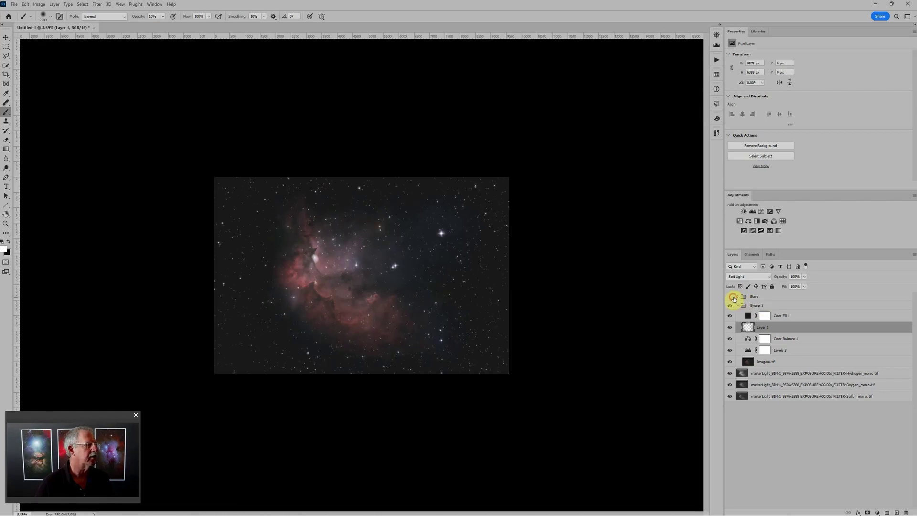
- Toggle the Stars group's visibility to compare the brightened nebula with and without stars, leaving the stars shown
click(729, 297)
scroll(401, 268, up, 4)
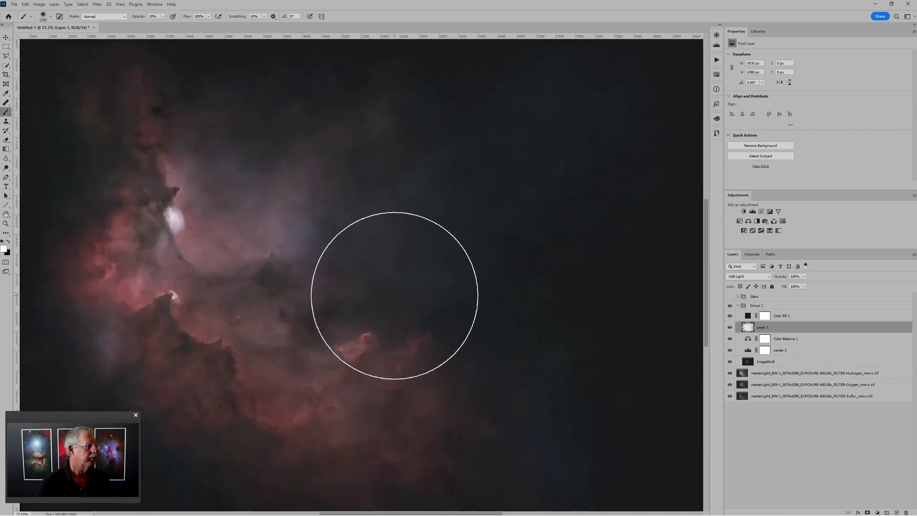
drag(396, 284, 530, 256)
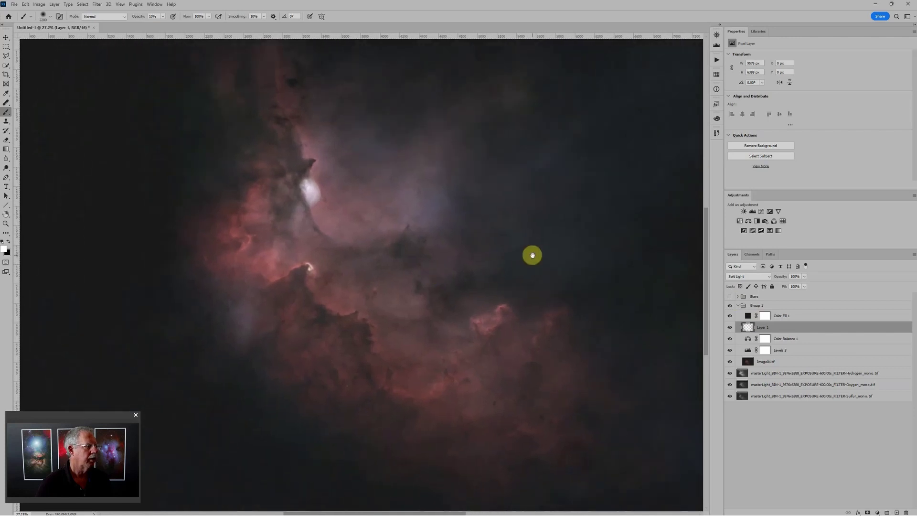
click(730, 297)
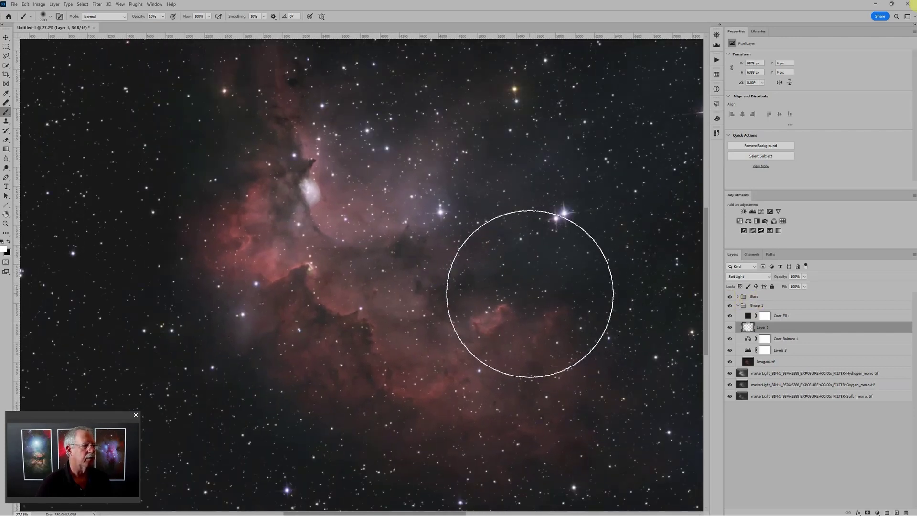
click(785, 330)
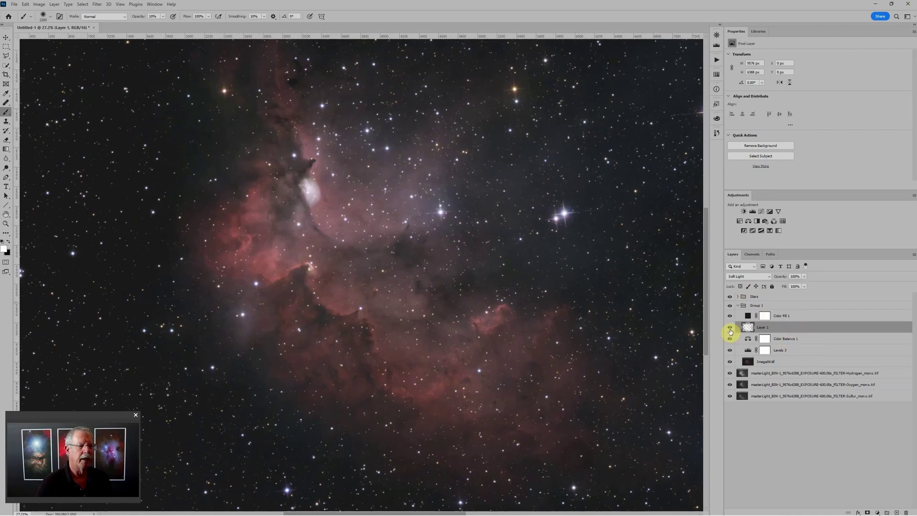
- Add a Hue/Saturation adjustment directly above Color Balance 1 and set its saturation to +22
click(809, 339)
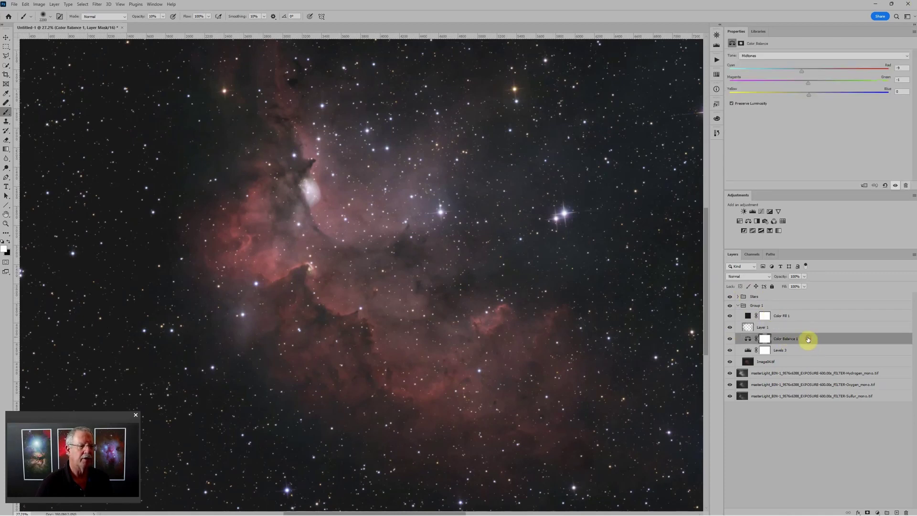
click(740, 221)
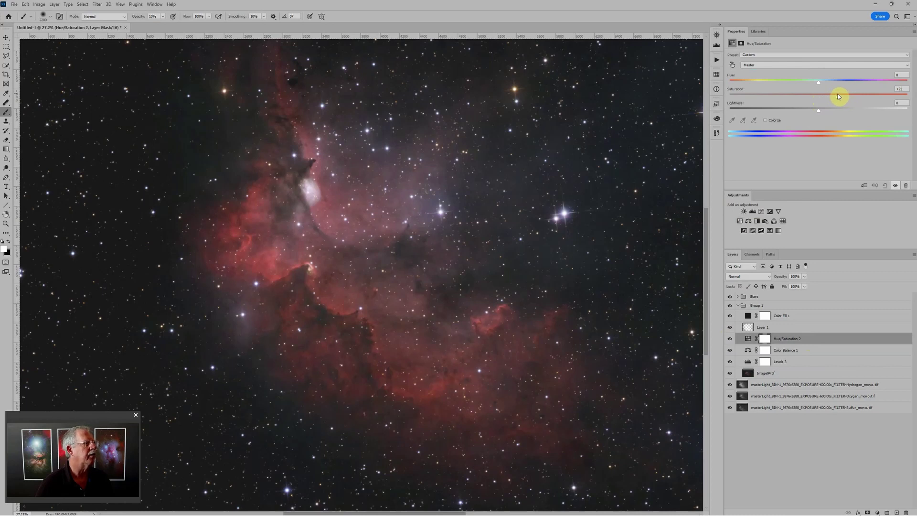
scroll(528, 182, down, 3)
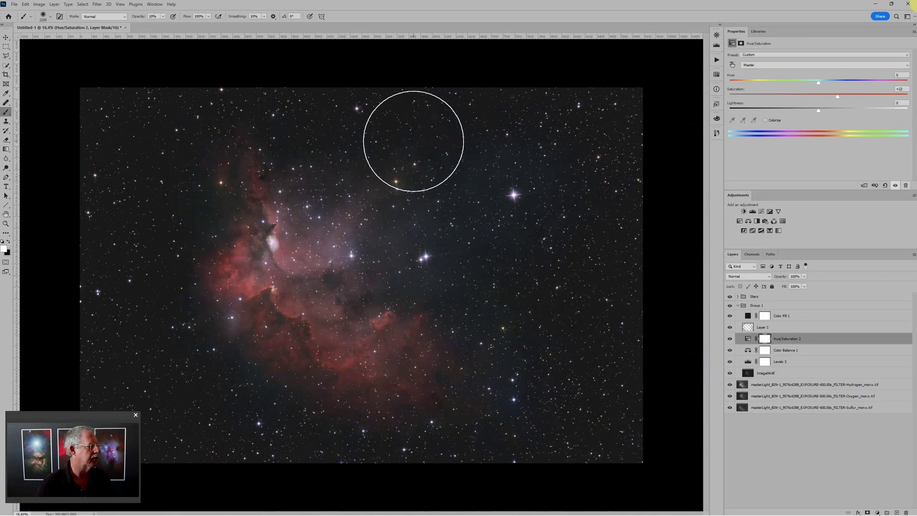
- Collapse the group of color layers, rename it RGB and move it below the Sulfur layer
click(738, 306)
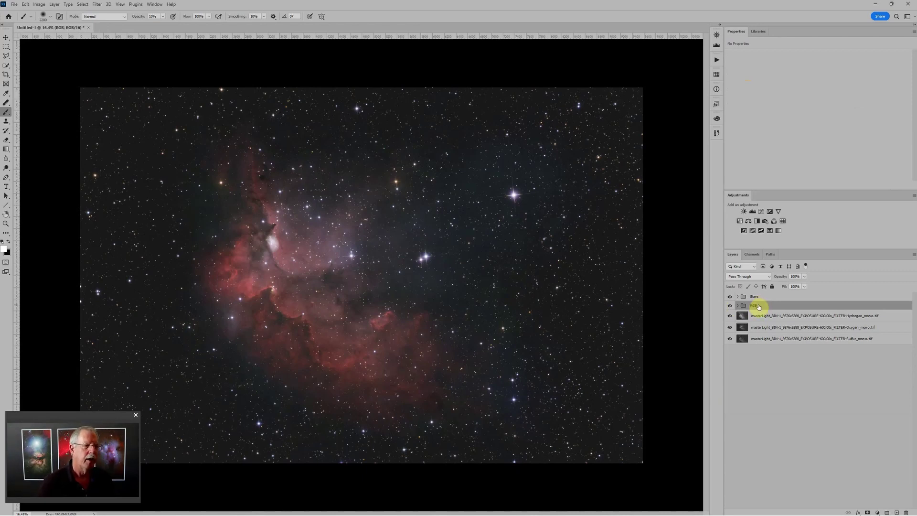
drag(770, 308, 783, 385)
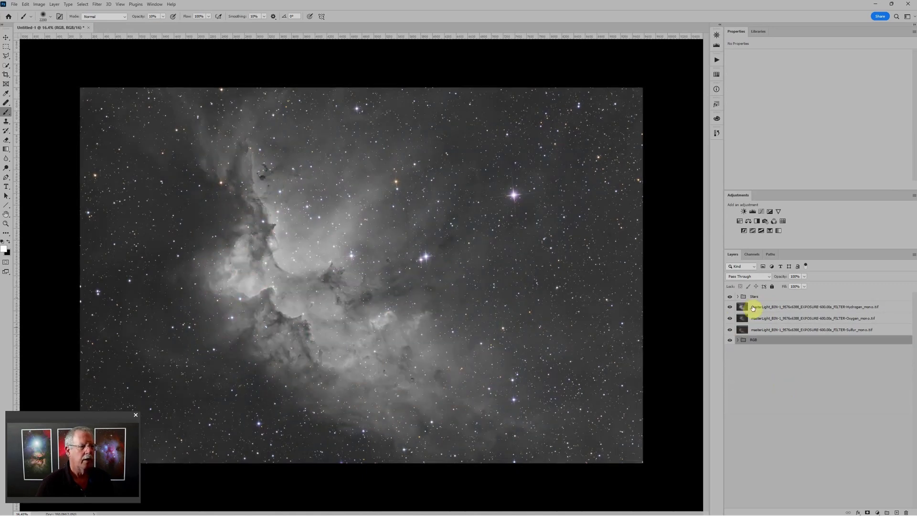
- Hide the Stars group and the Hydrogen and Oxygen layers, and inspect the Sulfur layer's background for leftover star artifacts
click(730, 297)
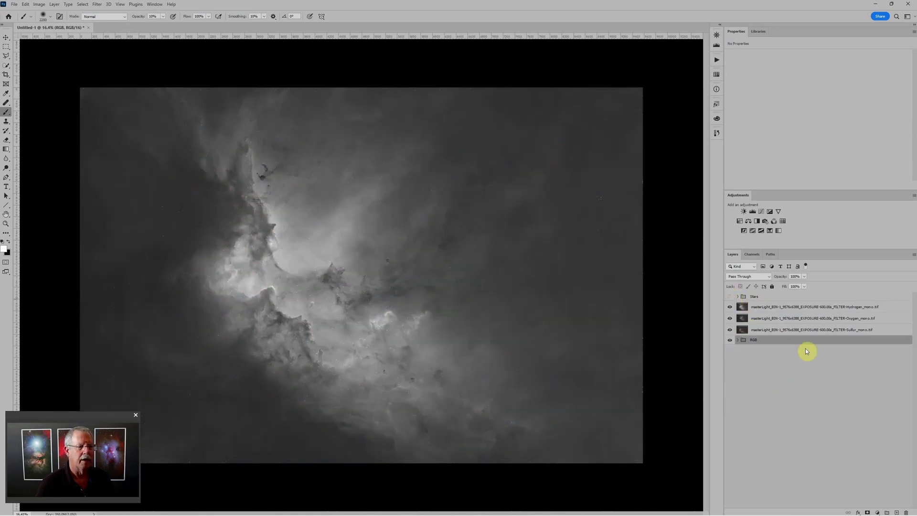
click(729, 306)
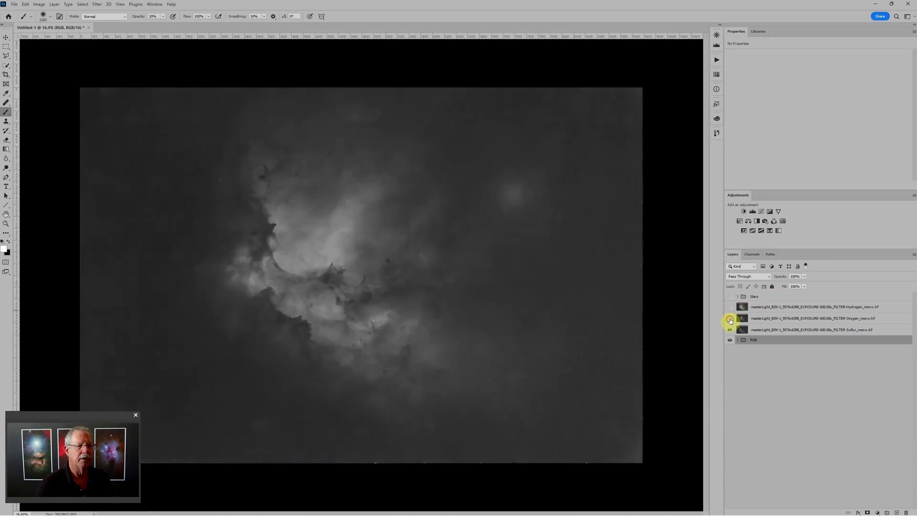
click(730, 319)
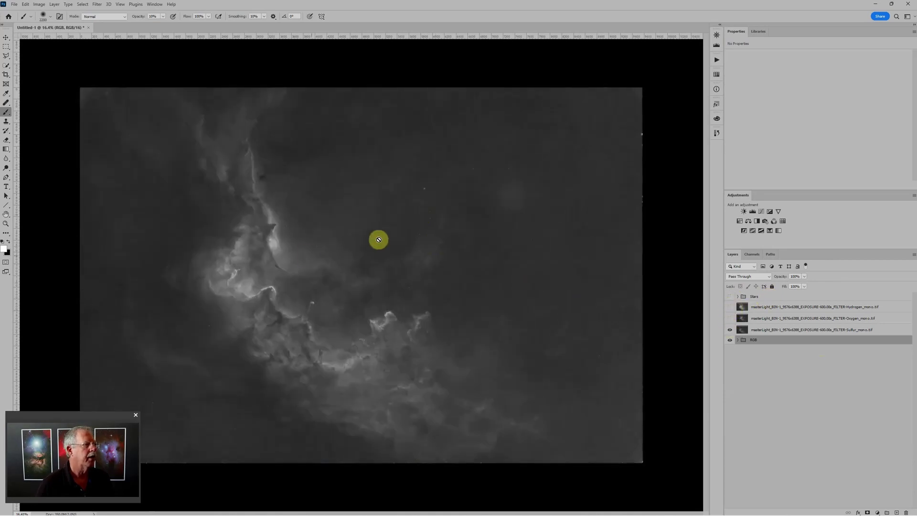
scroll(298, 338, up, 5)
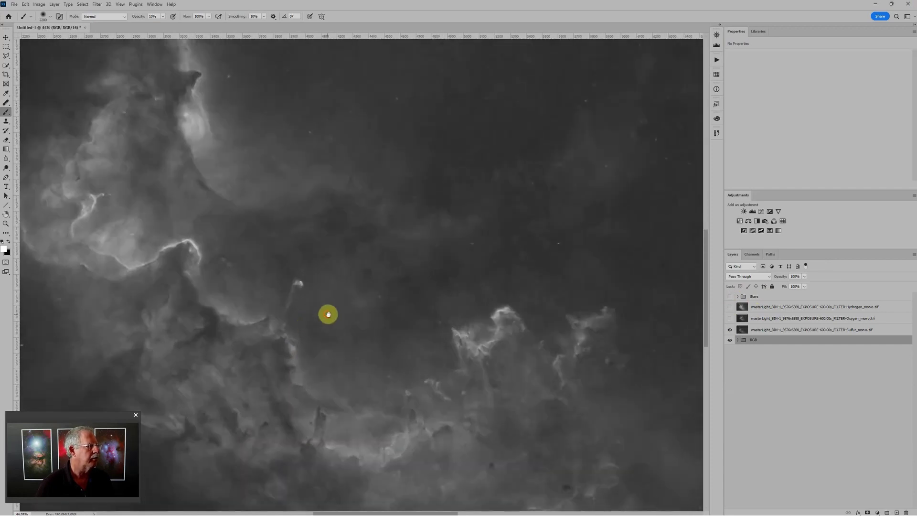
drag(328, 314, 274, 486)
mouse_move(514, 317)
mouse_down()
mouse_move(451, 371)
mouse_move(433, 341)
mouse_up()
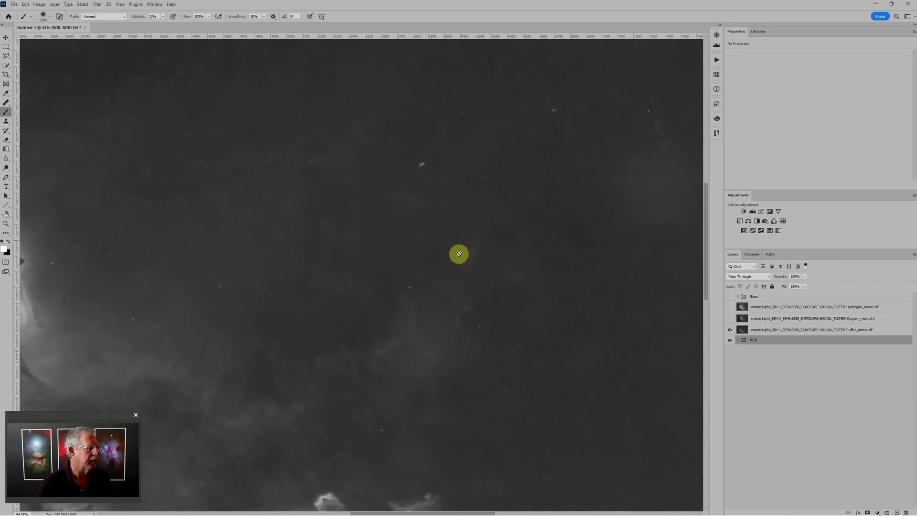
drag(460, 241, 371, 375)
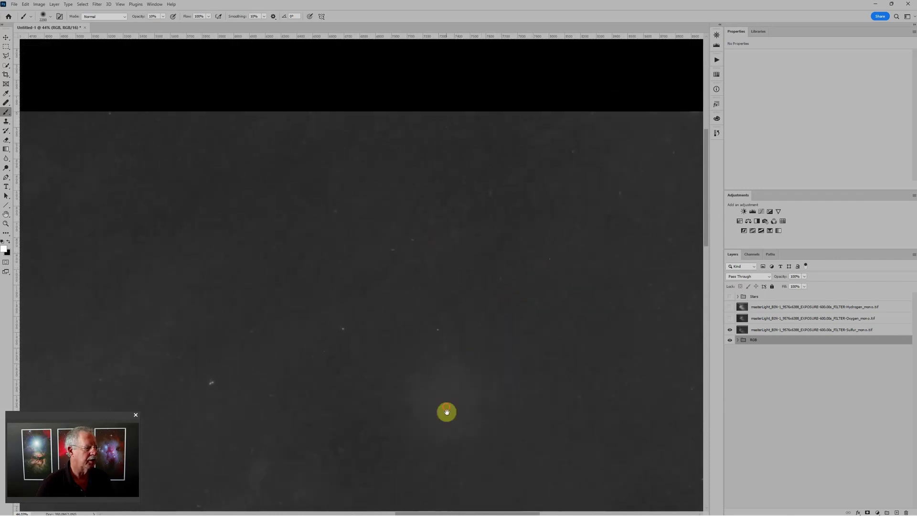
drag(446, 411, 422, 277)
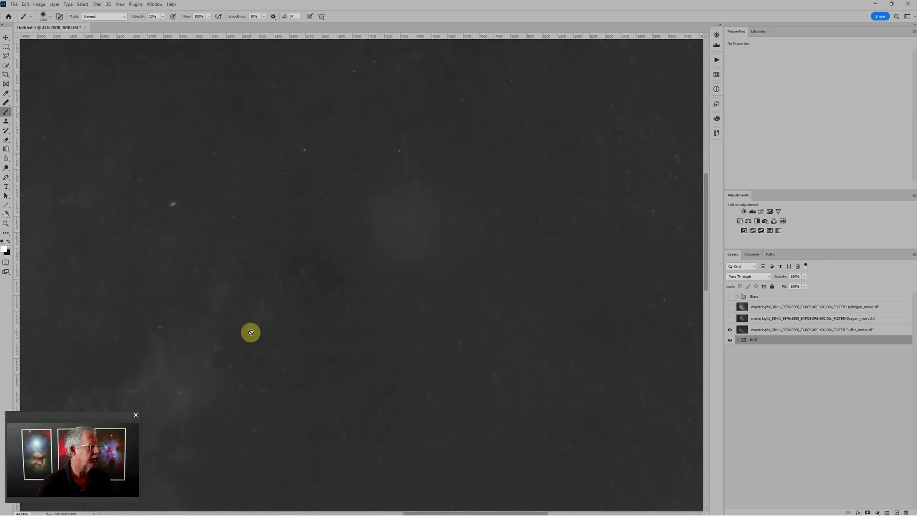
scroll(249, 332, down, 5)
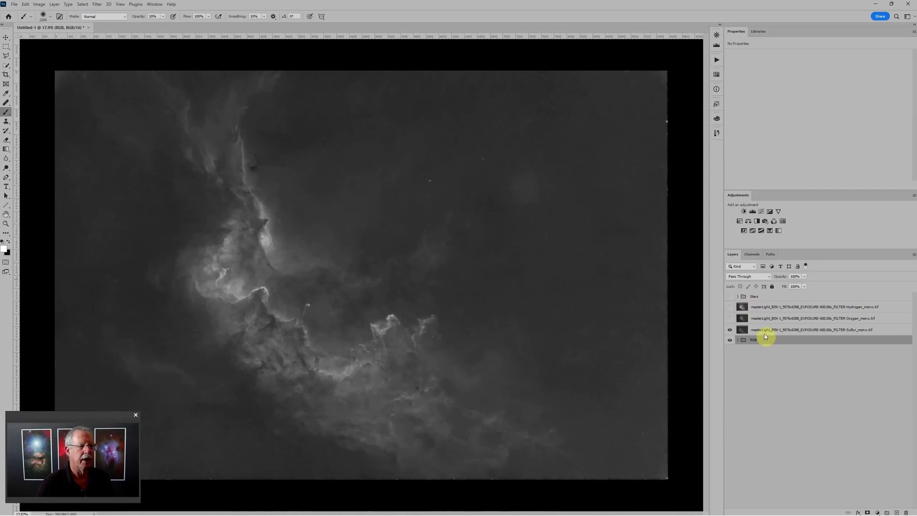
- Put the Sulfur layer into its own group and name the group Sulfur
click(743, 333)
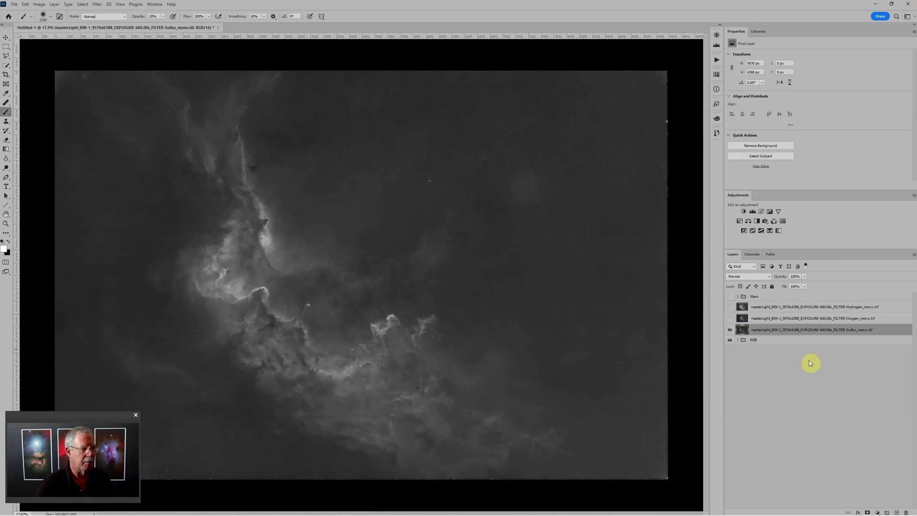
key(ctrl+g)
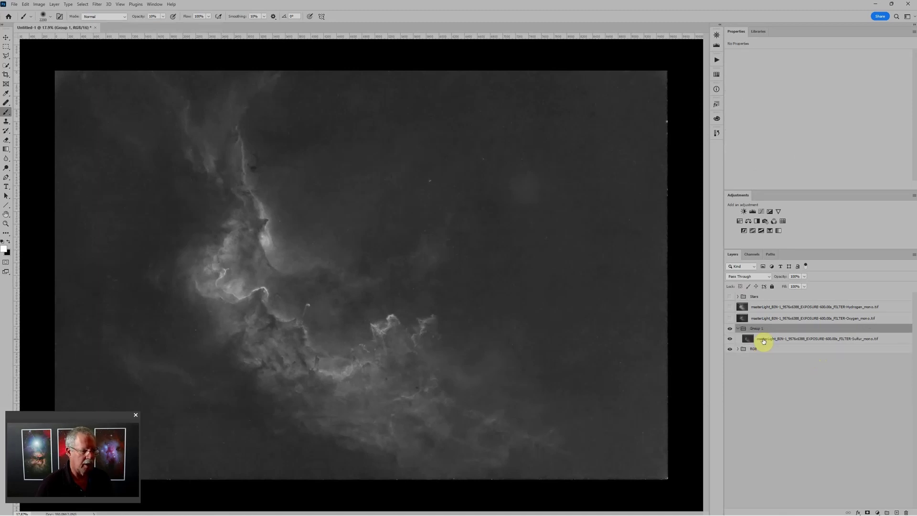
double_click(758, 329)
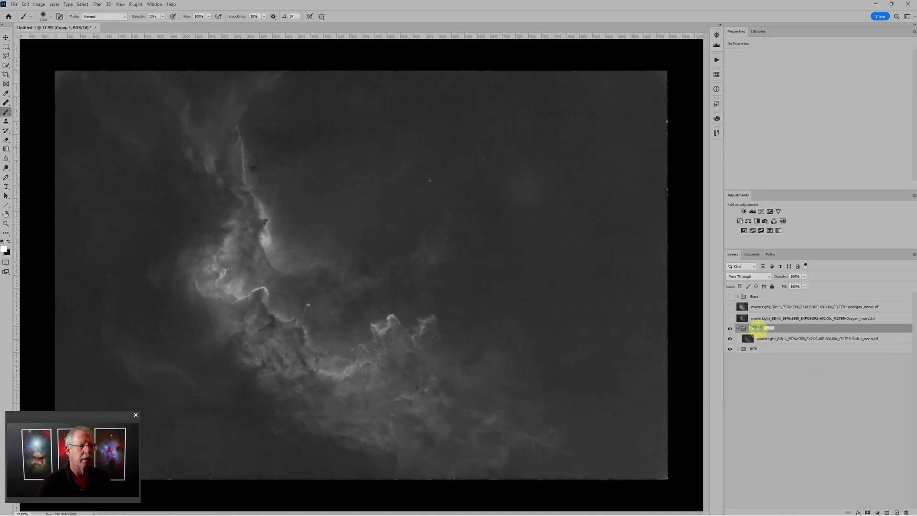
text(Sulfur)
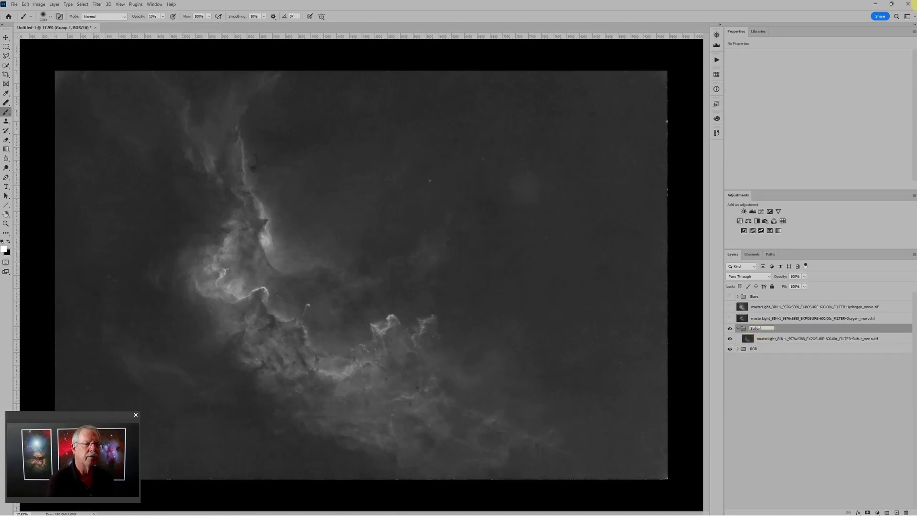
key(Return)
- Remove the faint round star halo in the background right of the nebula on the Sulfur layer with the Healing Brush, sampling clean background
click(748, 339)
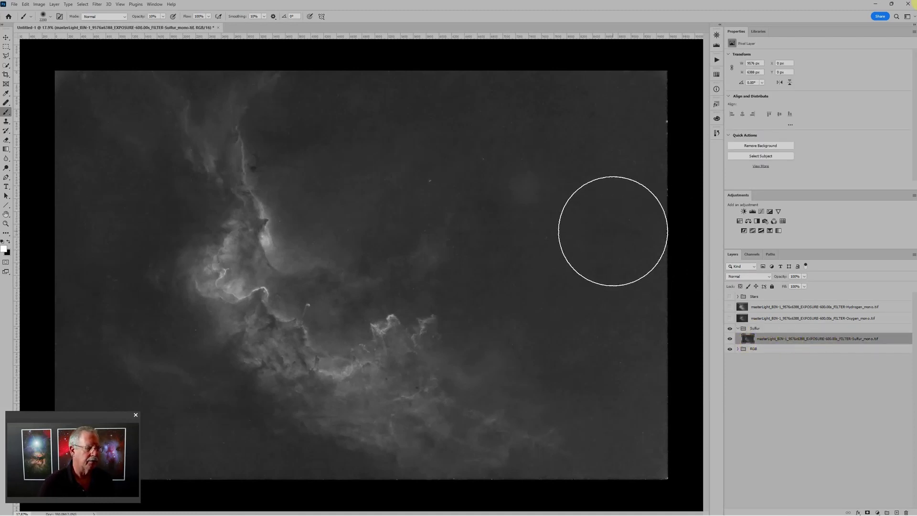
alt+click(338, 122)
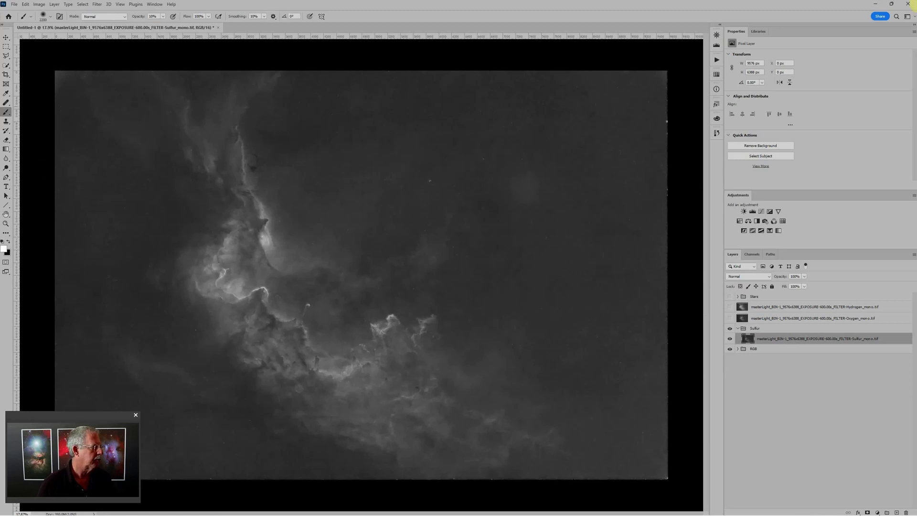
click(6, 112)
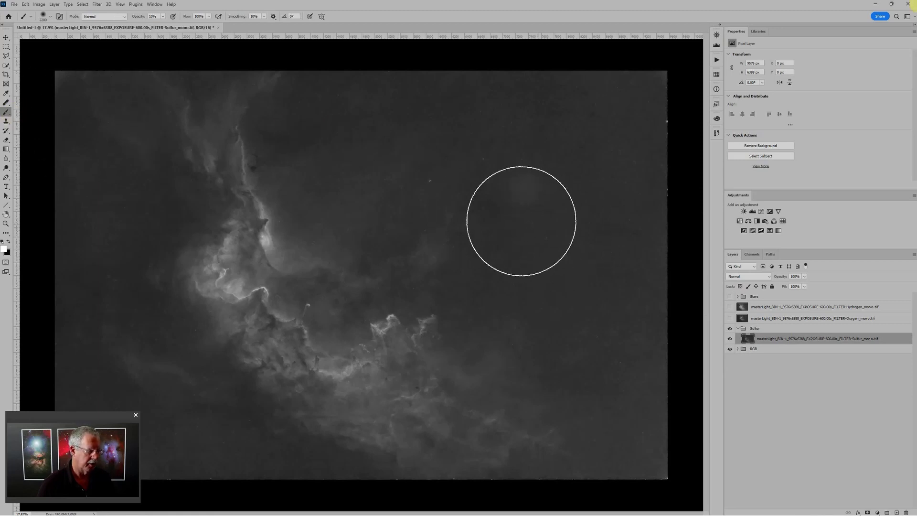
click(6, 113)
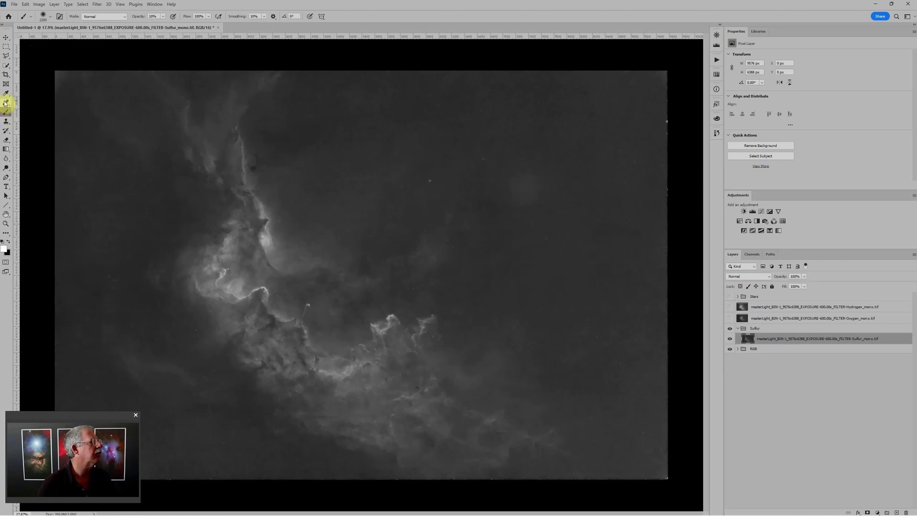
click(8, 103)
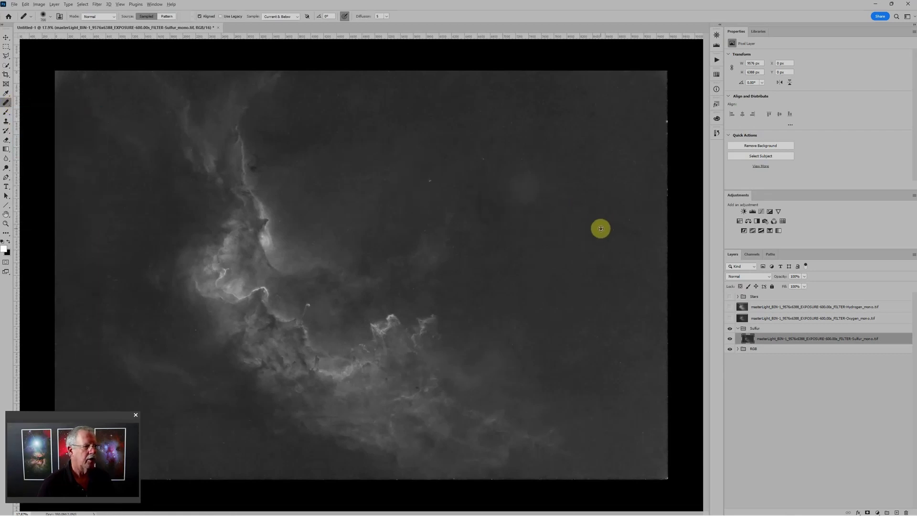
mouse_move(601, 223)
mouse_down()
mouse_move(535, 205)
mouse_move(518, 168)
mouse_move(507, 174)
mouse_move(509, 203)
mouse_move(553, 179)
mouse_move(544, 223)
mouse_move(536, 163)
mouse_move(507, 194)
mouse_up()
scroll(546, 253, up, 2)
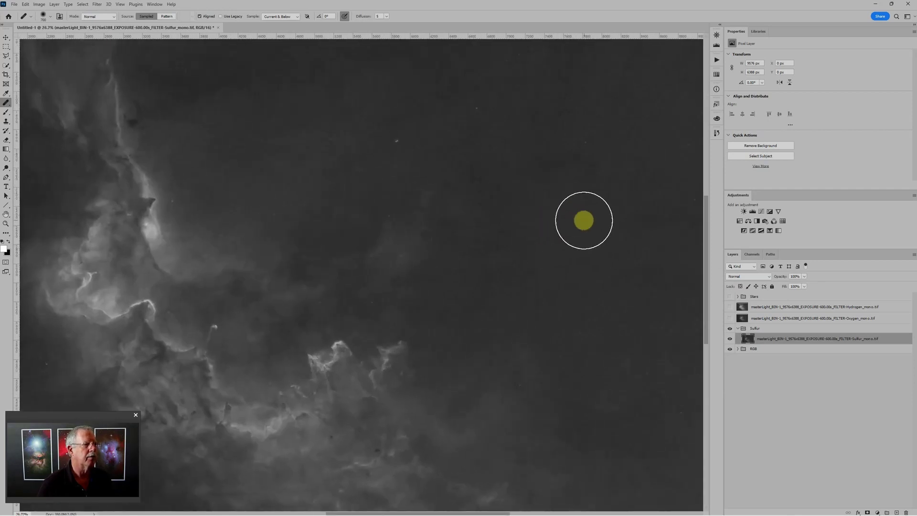
scroll(581, 246, down, 3)
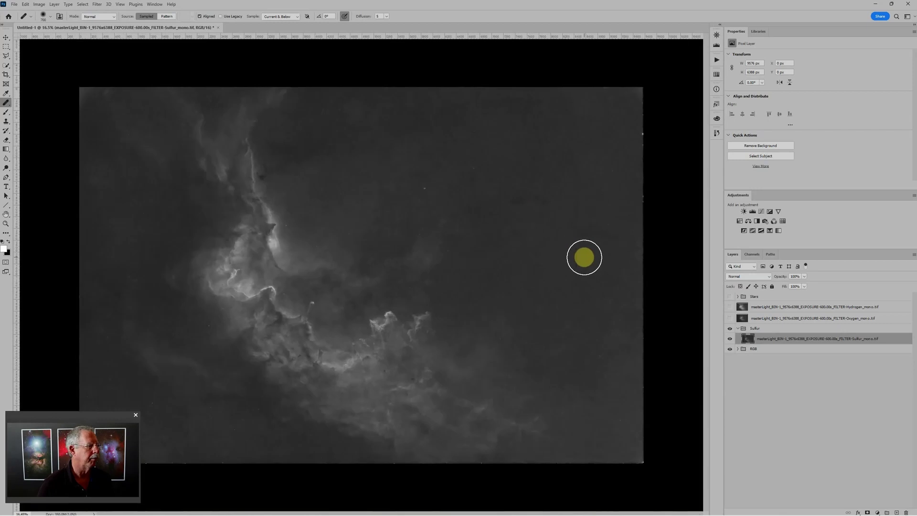
scroll(160, 362, up, 1)
scroll(420, 245, up, 2)
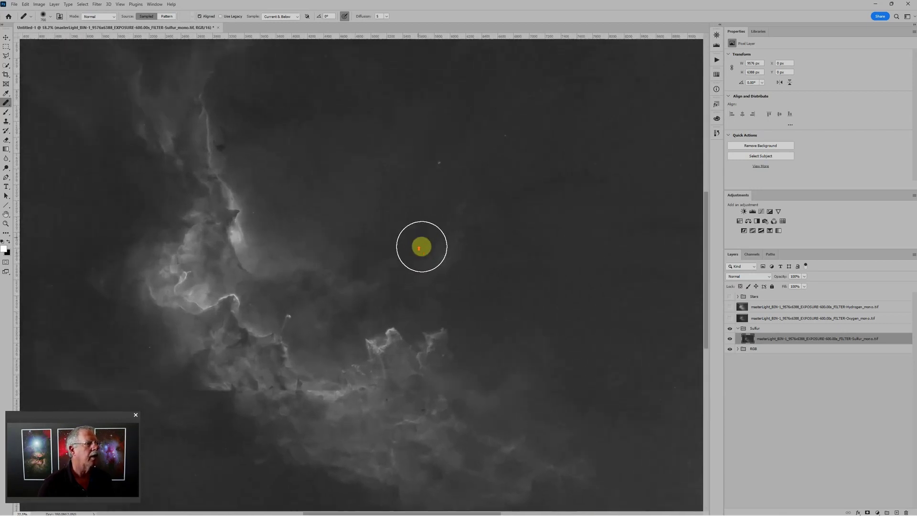
scroll(429, 201, up, 2)
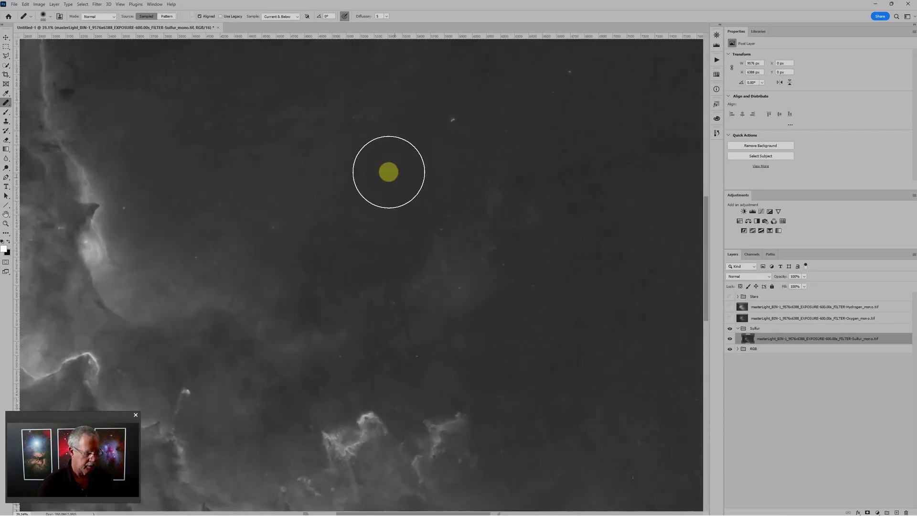
- Reduce the Healing Brush size and remove the small bright speck in the Sulfur layer's upper background, right of the nebula
key(bracketleft)
key(bracketleft)
key(bracketleft)
key(bracketleft)
key(bracketleft)
key(bracketleft)
key(bracketleft)
key(bracketleft)
key(bracketleft)
key(bracketleft)
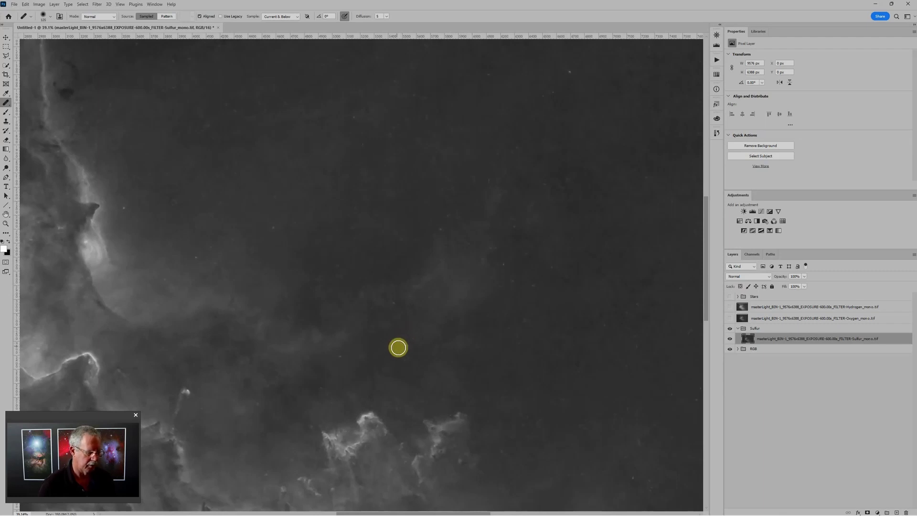
- Enlarge the Healing Brush and smooth the faint uneven patches in the Sulfur layer's background right of the nebula
key(bracketright)
key(bracketright)
key(bracketright)
key(bracketright)
key(bracketright)
key(bracketright)
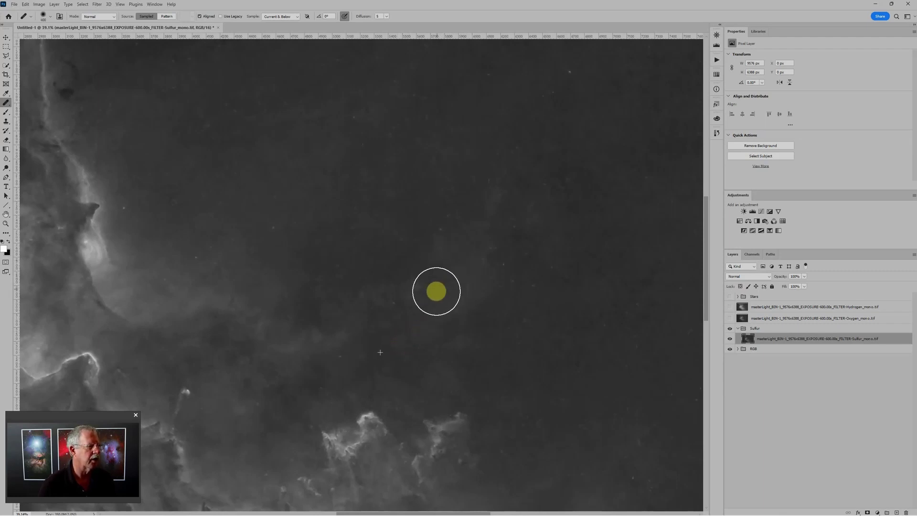
mouse_move(436, 291)
mouse_down()
mouse_move(423, 287)
mouse_move(463, 252)
mouse_move(467, 300)
mouse_move(476, 278)
mouse_move(404, 338)
mouse_up()
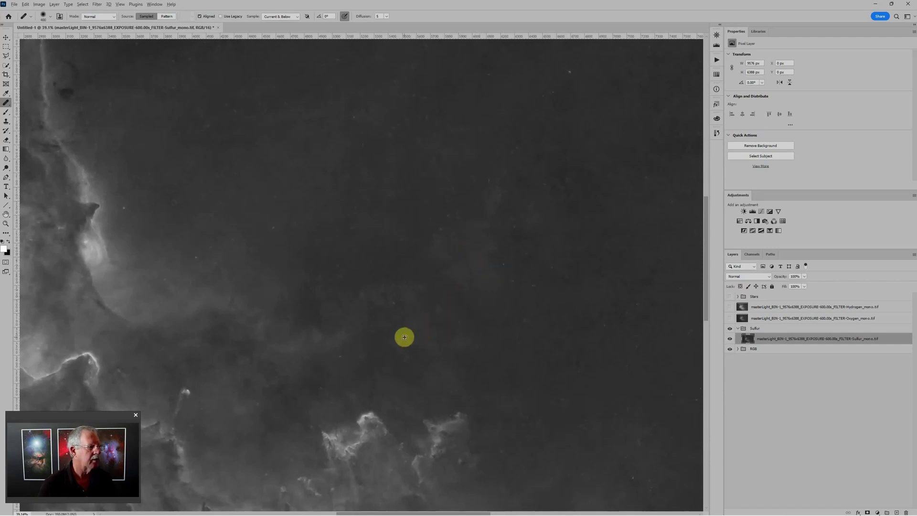
drag(480, 254, 483, 240)
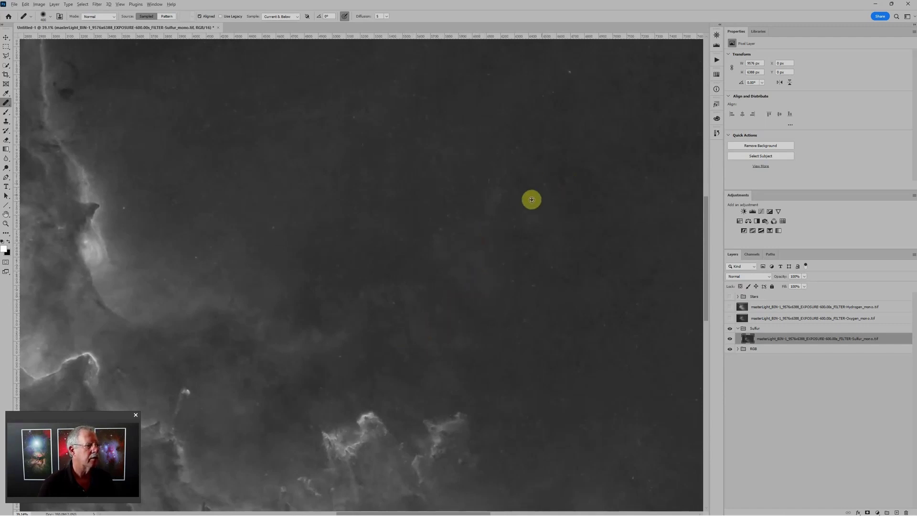
mouse_move(531, 199)
mouse_down()
mouse_move(573, 159)
mouse_move(588, 179)
mouse_move(484, 195)
mouse_move(495, 202)
mouse_move(581, 182)
mouse_move(608, 202)
mouse_up()
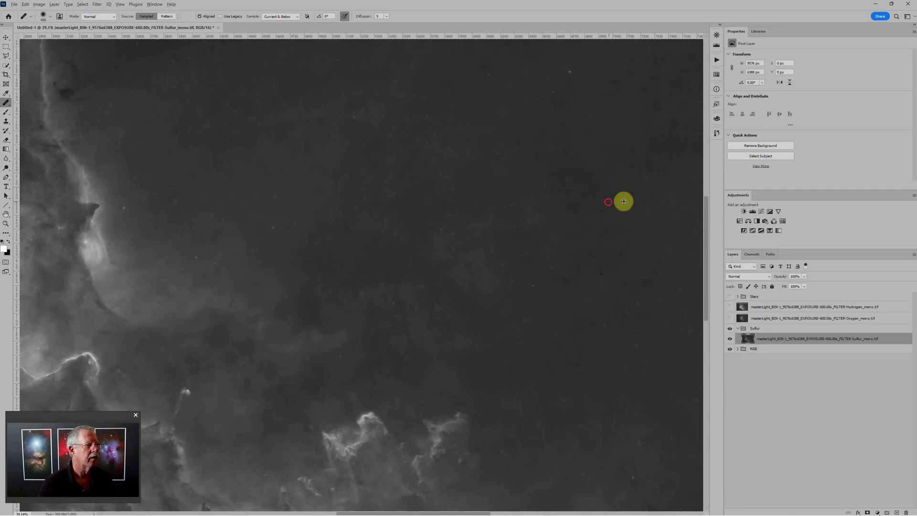
mouse_move(506, 244)
mouse_down()
mouse_move(480, 271)
mouse_move(465, 271)
mouse_move(500, 314)
mouse_move(475, 292)
mouse_move(483, 235)
mouse_move(454, 206)
mouse_move(386, 187)
mouse_up()
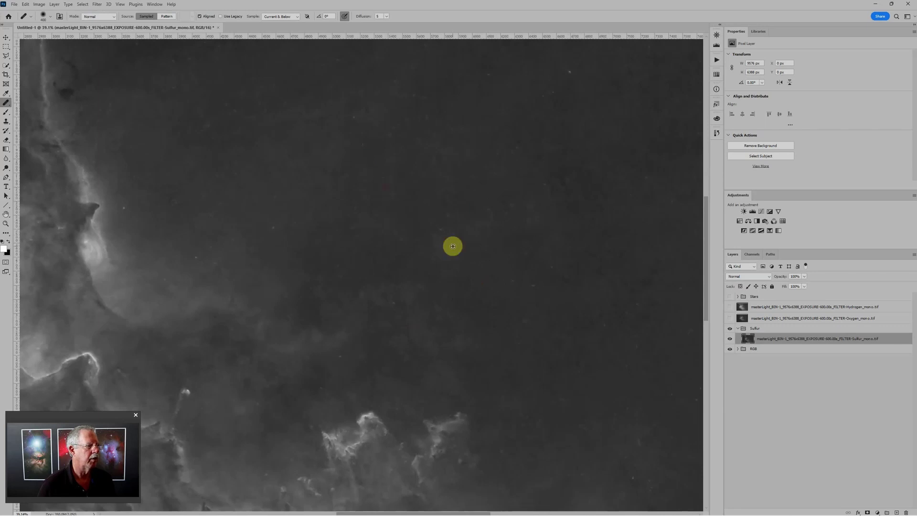
- Heal the remaining blotches in the far right and lower right background of the Sulfur layer and check the whole frame
scroll(561, 286, down, 5)
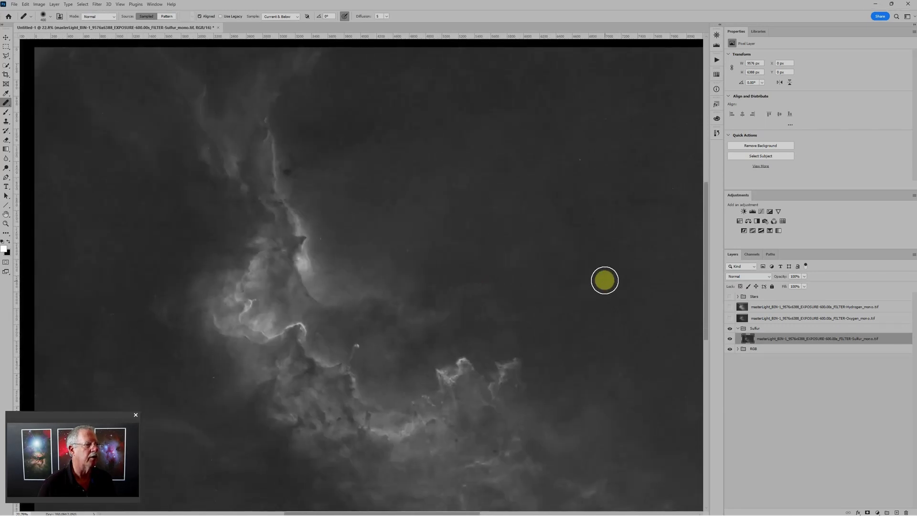
mouse_move(604, 280)
mouse_down()
mouse_move(618, 264)
mouse_move(600, 207)
mouse_up()
mouse_move(569, 239)
mouse_down()
mouse_move(558, 242)
mouse_move(613, 277)
mouse_move(559, 250)
mouse_move(501, 276)
mouse_move(585, 315)
mouse_move(567, 299)
mouse_up()
scroll(573, 303, down, 3)
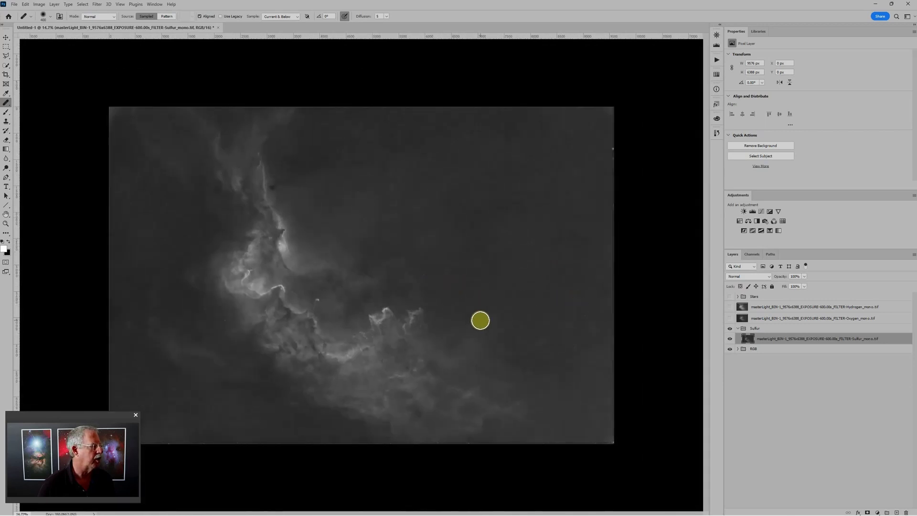
mouse_move(480, 321)
mouse_down()
mouse_move(465, 322)
mouse_move(514, 346)
mouse_up()
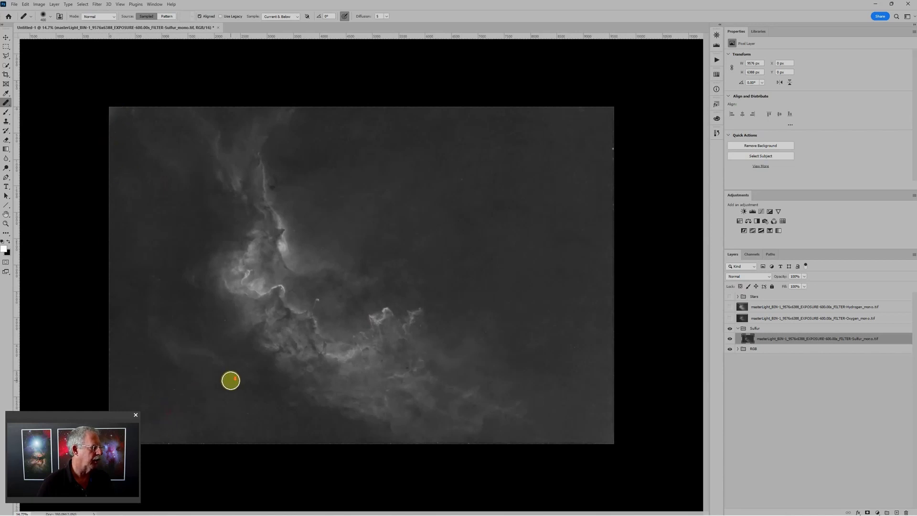
scroll(231, 379, down, 1)
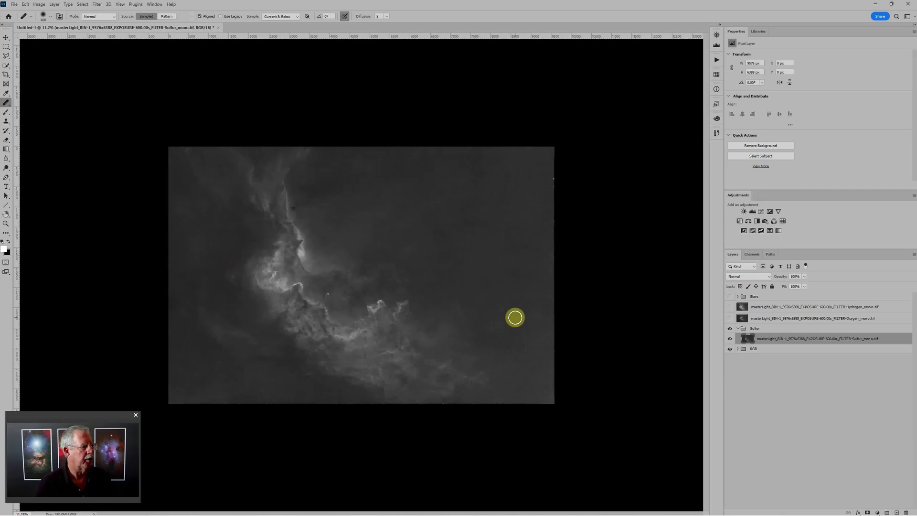
scroll(512, 319, up, 5)
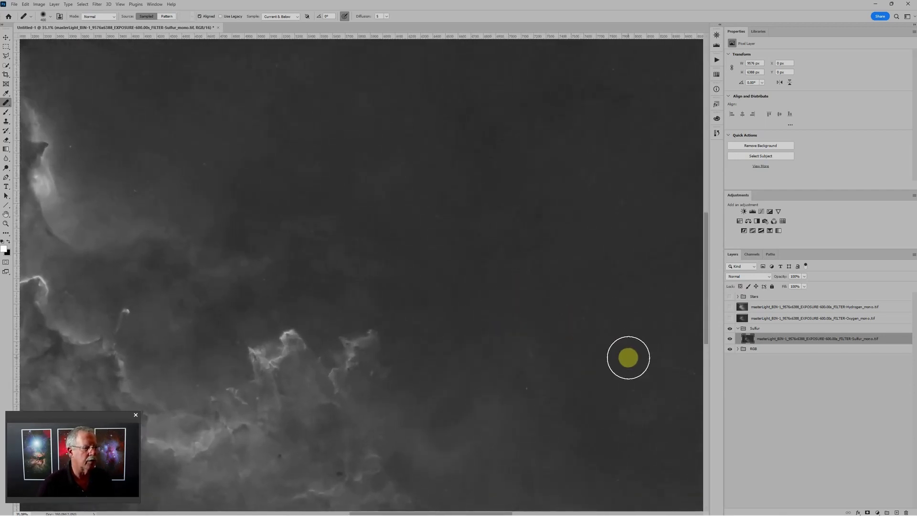
scroll(628, 359, down, 2)
scroll(623, 363, down, 2)
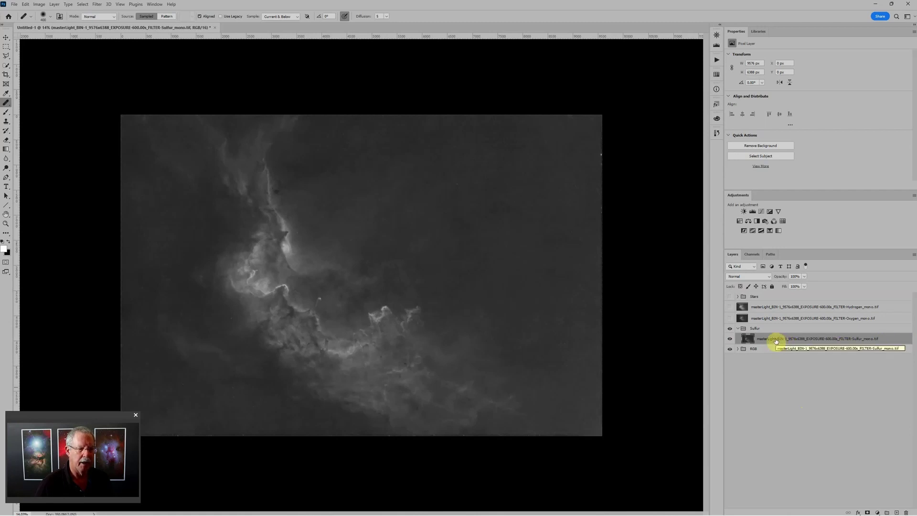
- Convert the Sulfur layer to a smart object and apply Smart Sharpen with amount 386% and radius 12.4 px
right_click(892, 338)
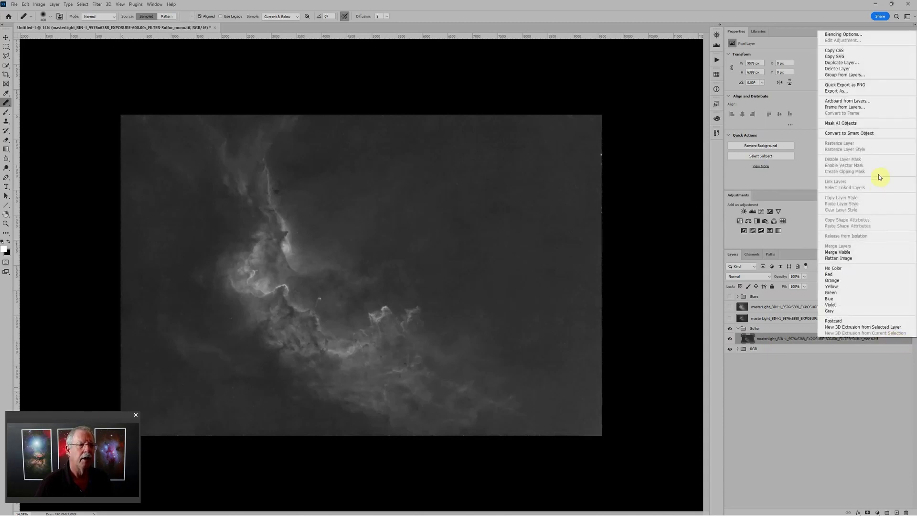
click(860, 135)
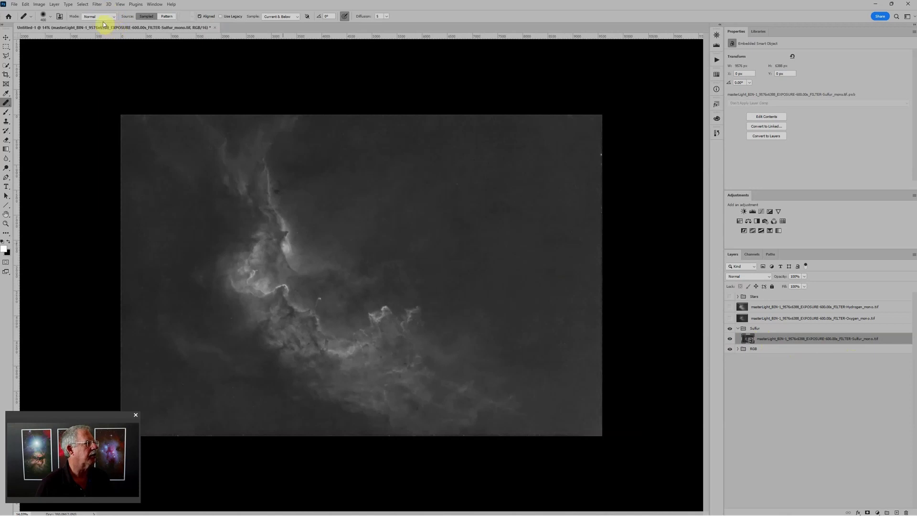
click(97, 5)
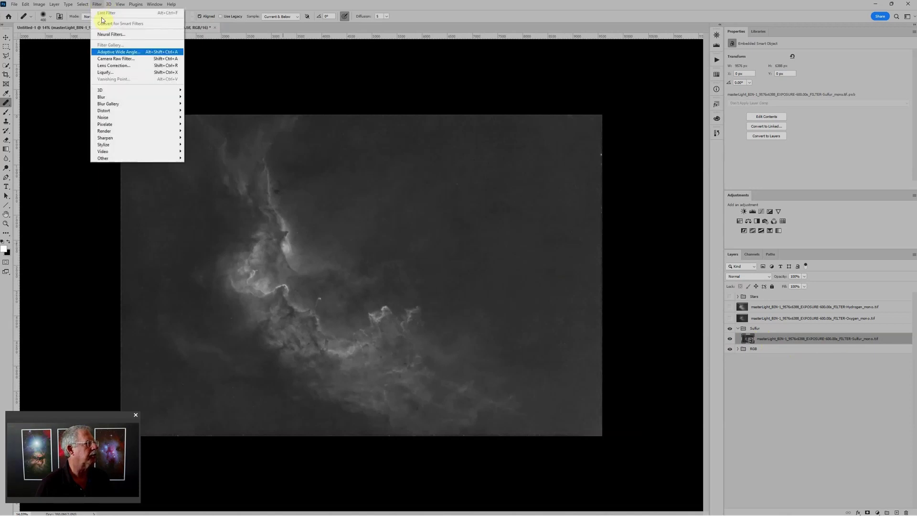
mouse_move(128, 137)
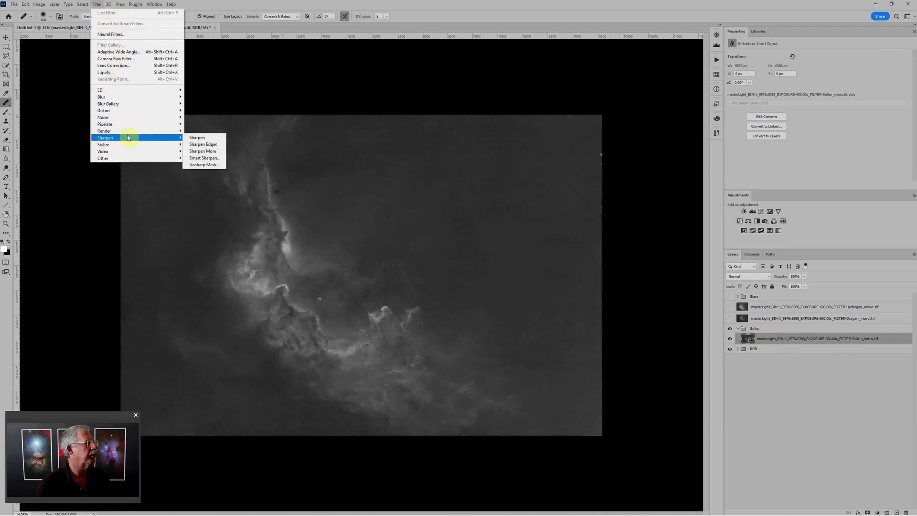
click(202, 158)
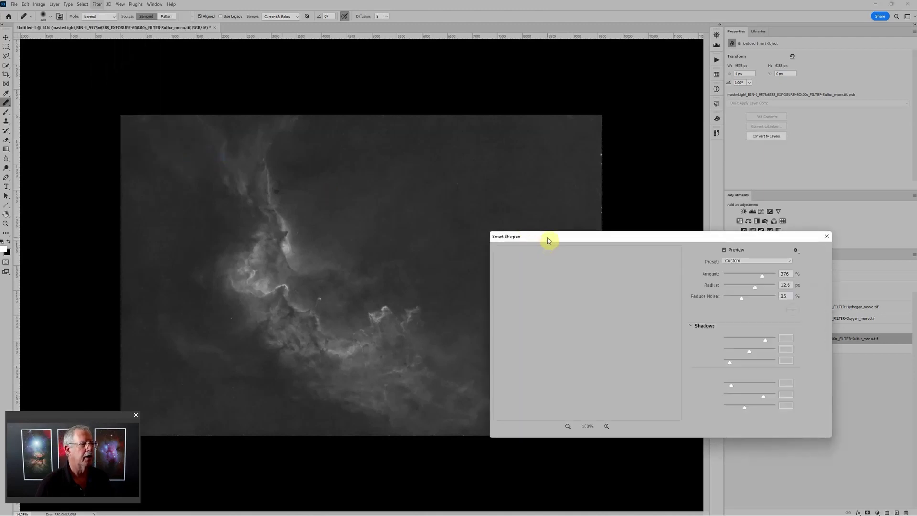
drag(548, 238, 490, 144)
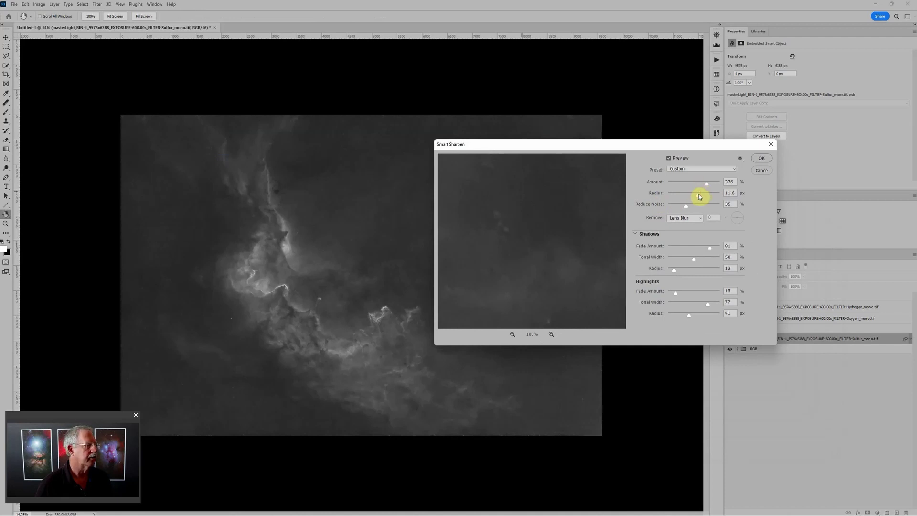
drag(700, 194, 698, 194)
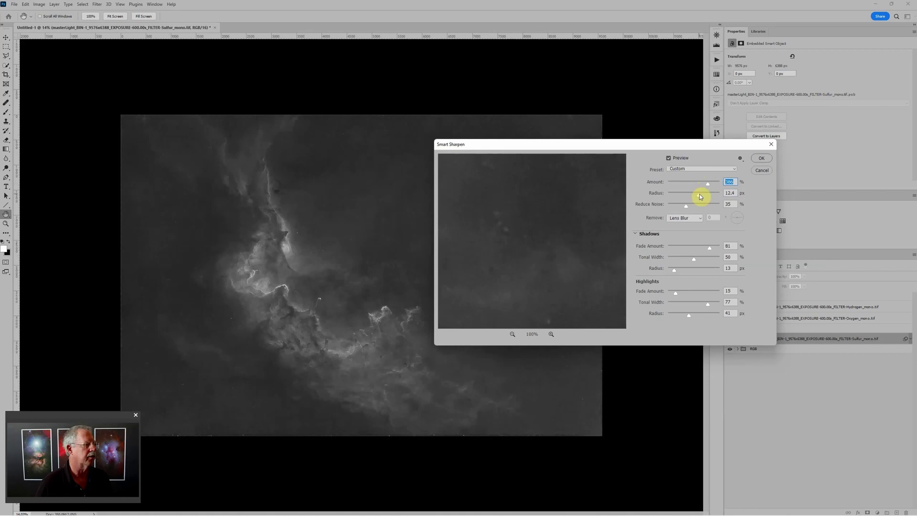
click(699, 194)
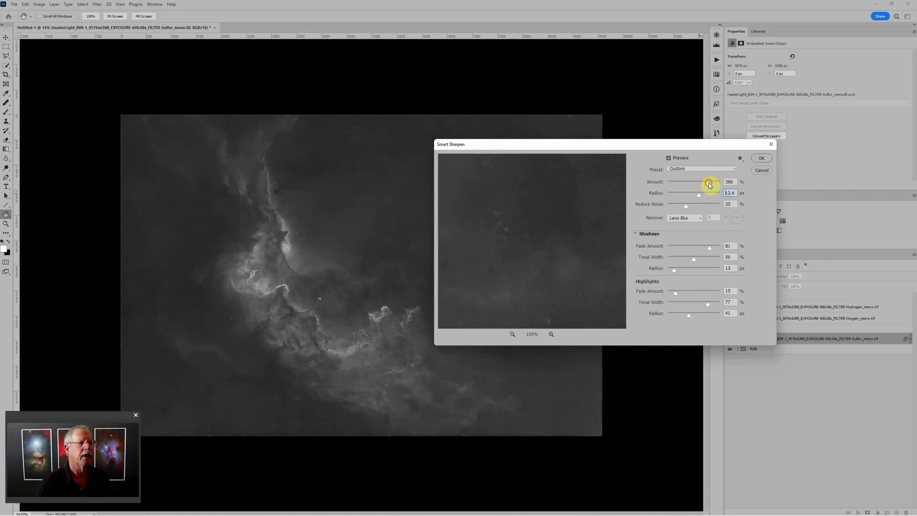
click(709, 185)
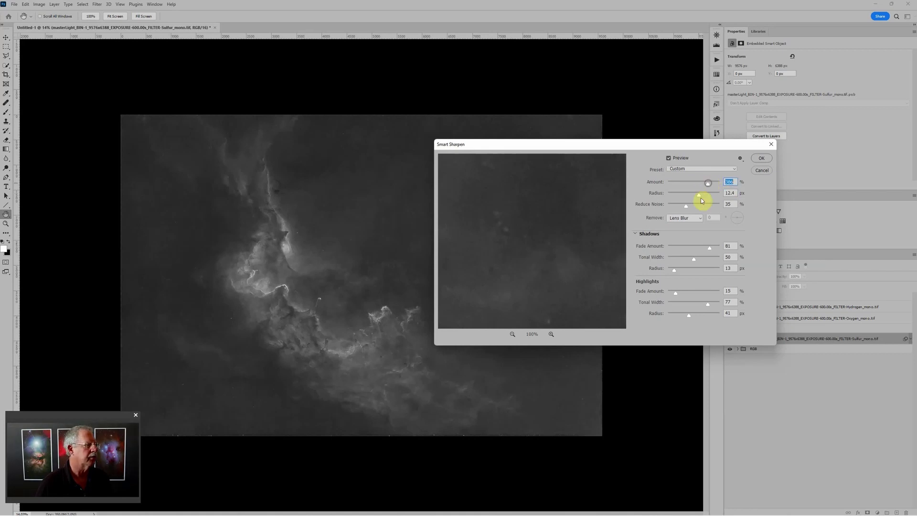
click(760, 160)
key(j)
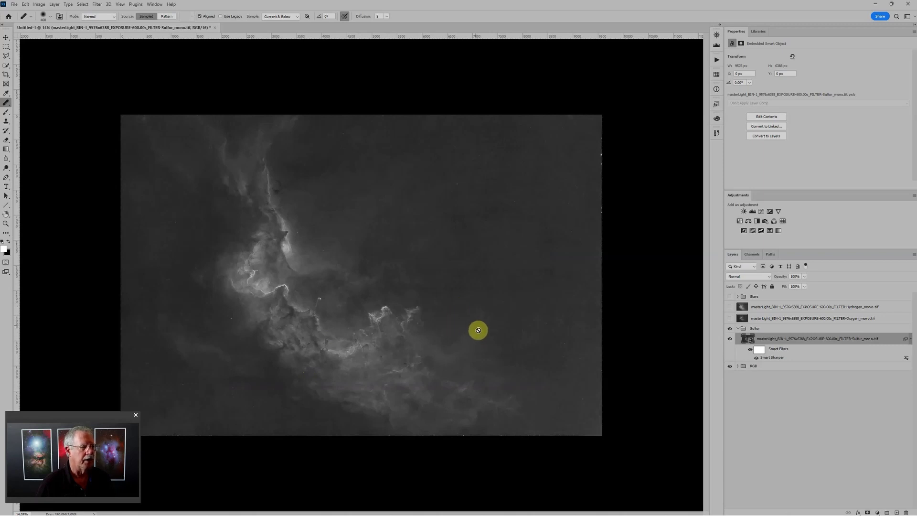
- Check the sharpened nebula, then edit the Sulfur layer's Smart Sharpen filter and set its radius to 12.9 px
key(ctrl+plus)
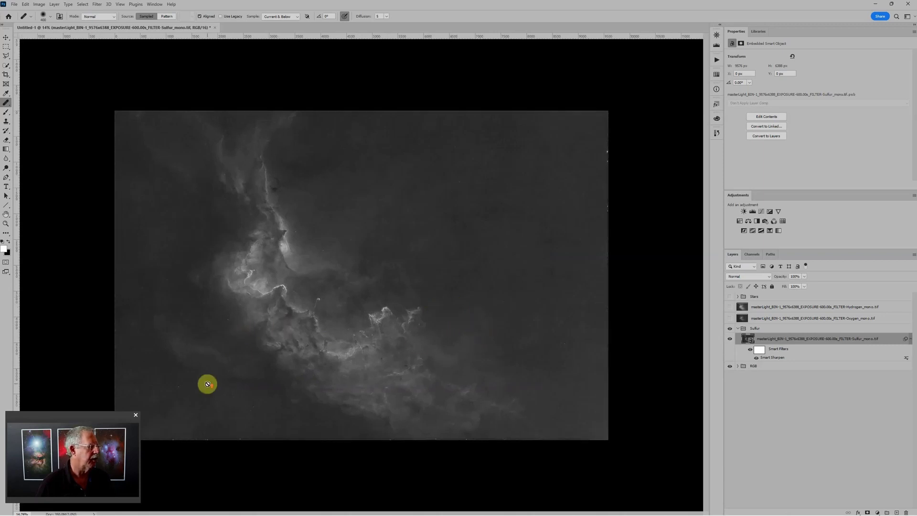
key(ctrl+minus)
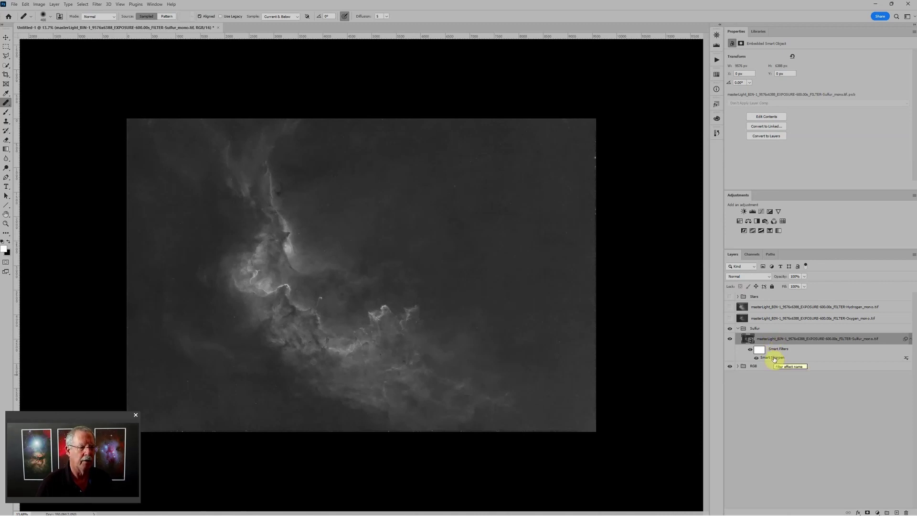
double_click(774, 357)
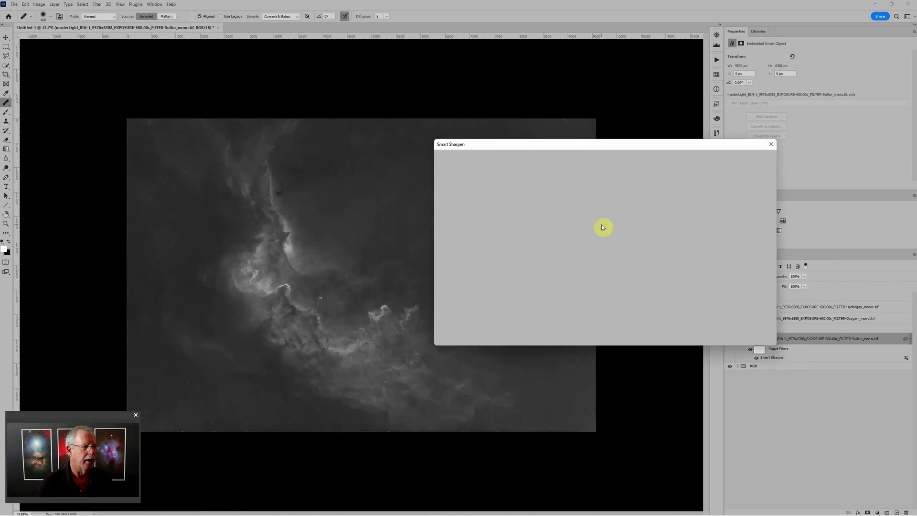
drag(698, 195, 702, 194)
click(759, 161)
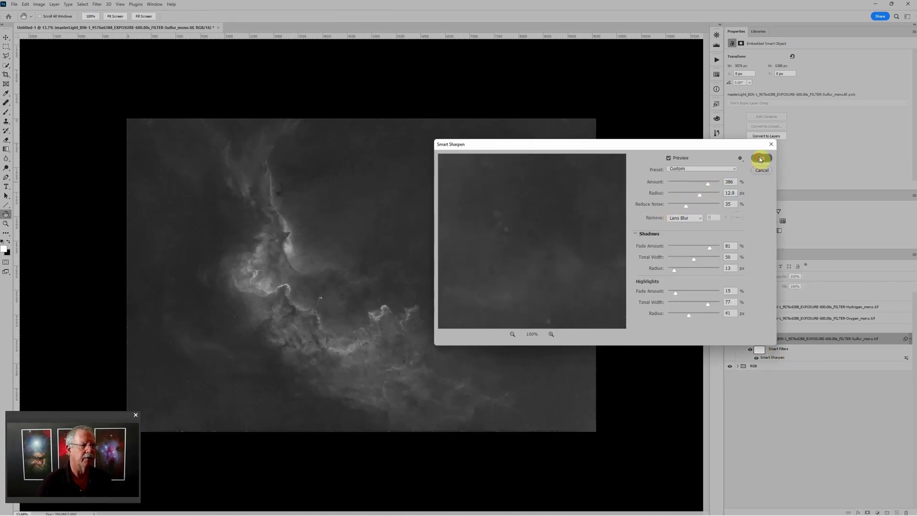
- Convert the sharpened Sulfur layer in the Sulfur group to a smart object
key(j)
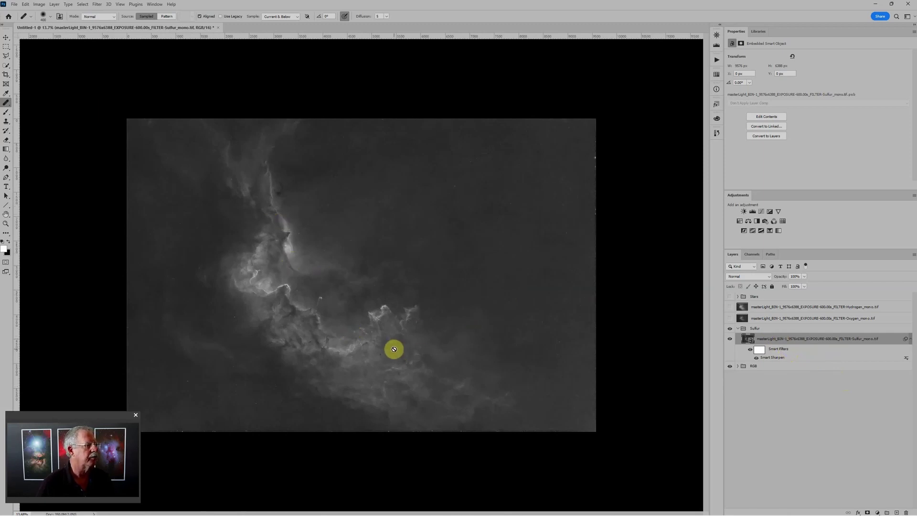
right_click(891, 339)
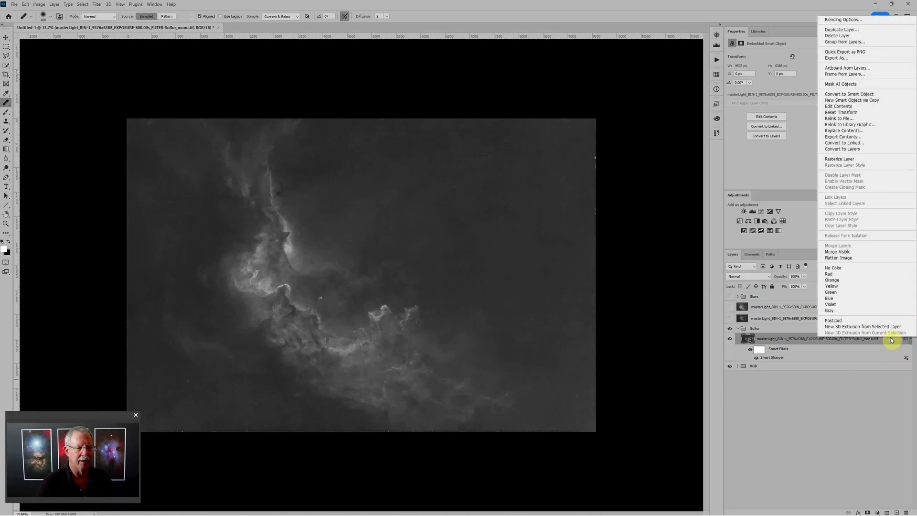
click(849, 101)
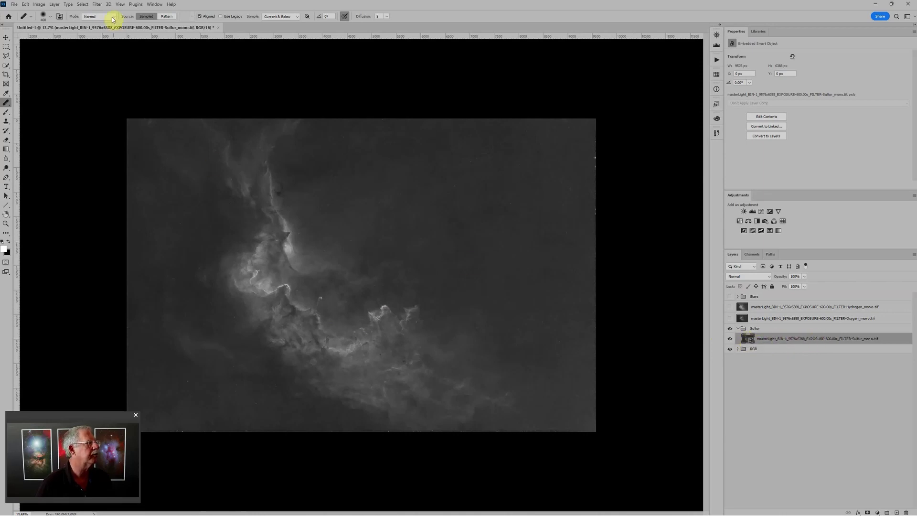
- Apply a Dust & Scratches filter to the Sulfur smart object with a radius of 15 pixels and threshold 0
click(98, 4)
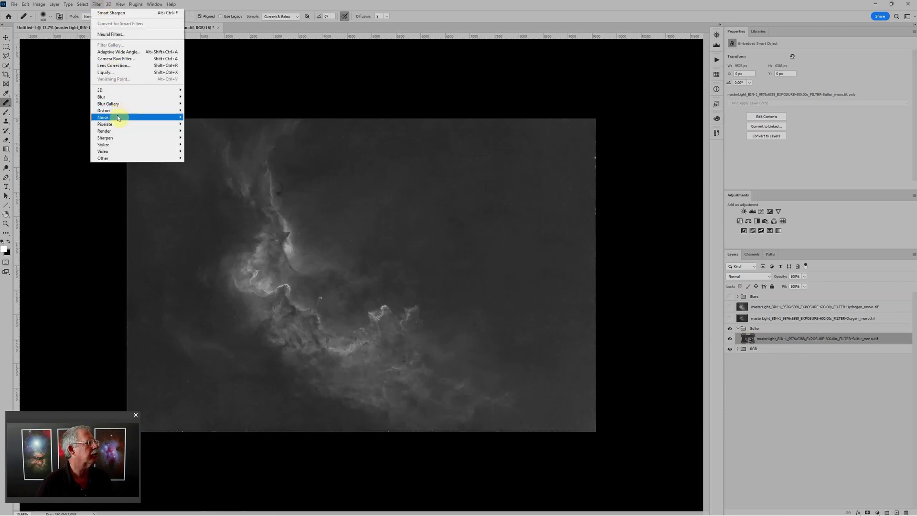
click(206, 131)
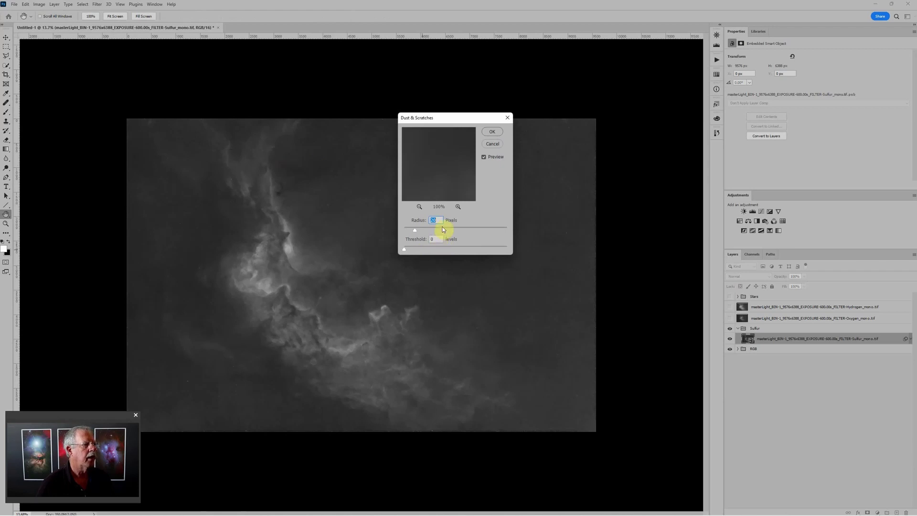
drag(416, 229, 413, 232)
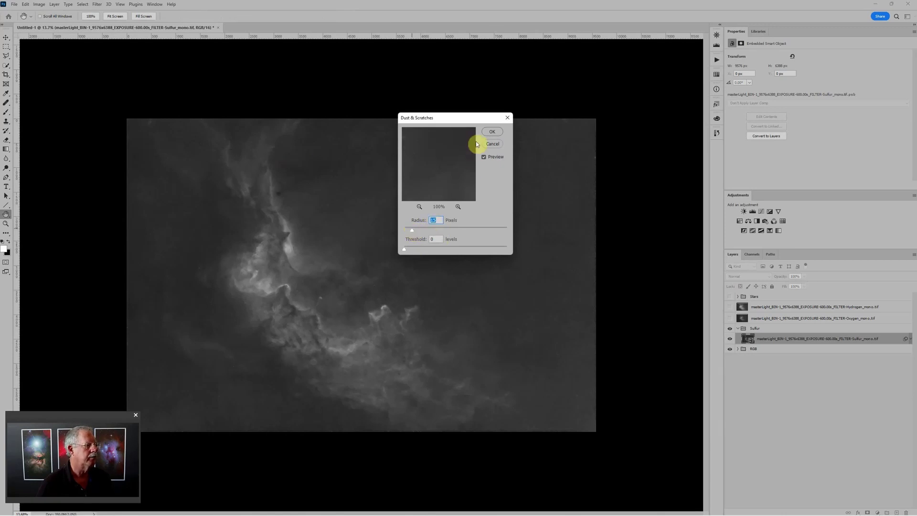
click(492, 133)
key(j)
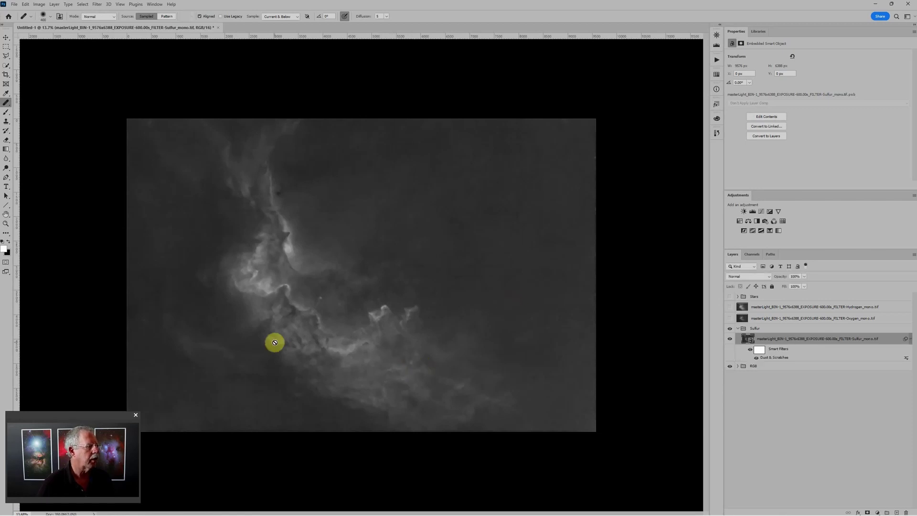
- Paint black at 100% brush opacity on the Sulfur layer's smart filter mask, covering the bright nebula to restore its sharp detail
scroll(274, 342, up, 2)
scroll(303, 382, down, 3)
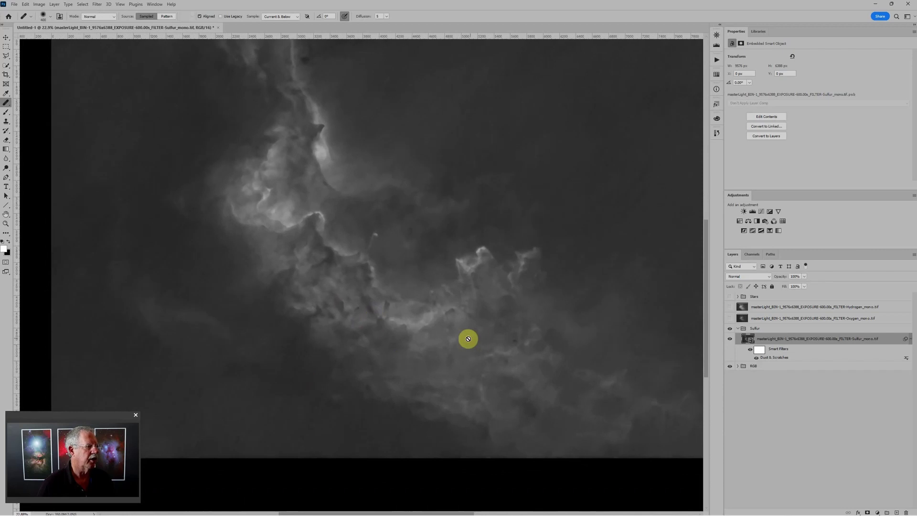
scroll(321, 246, up, 3)
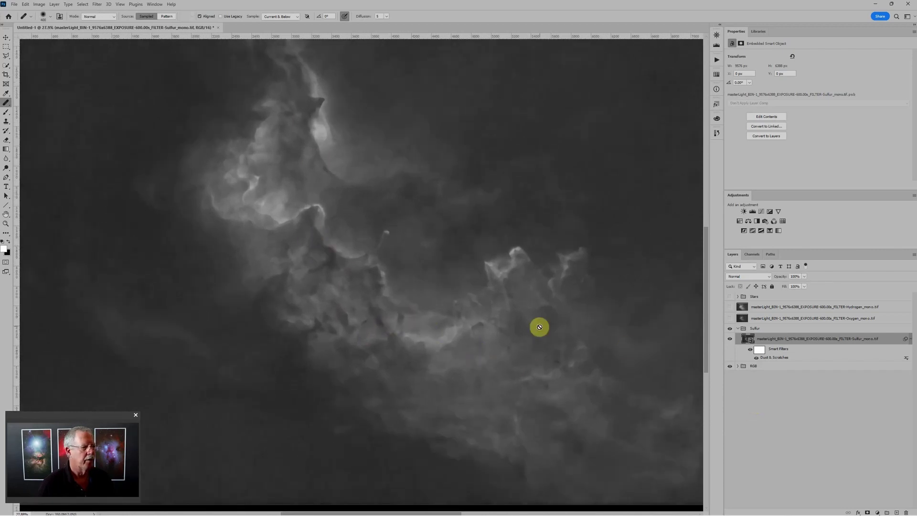
scroll(539, 327, down, 3)
scroll(539, 327, down, 1)
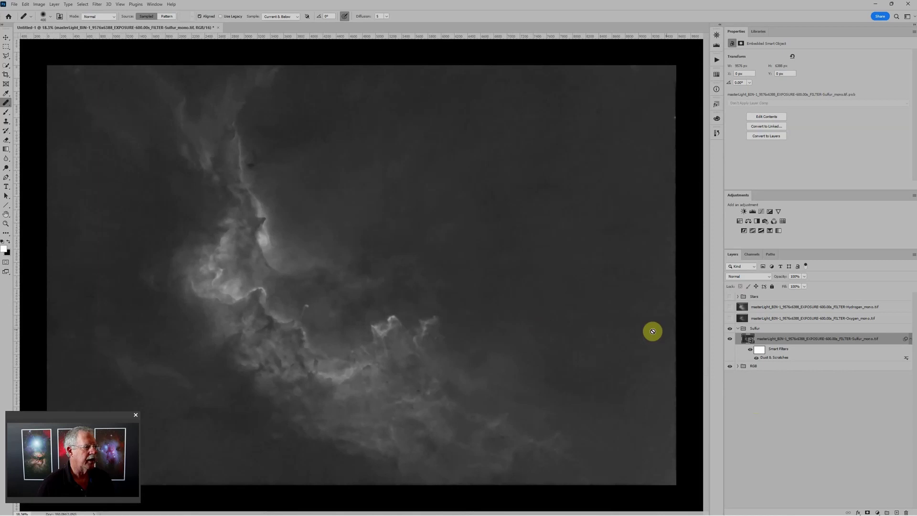
click(762, 351)
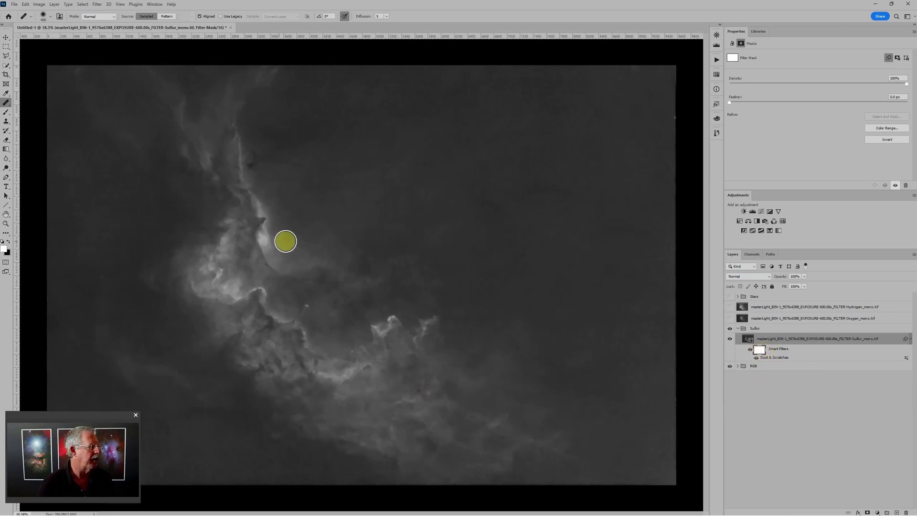
click(8, 114)
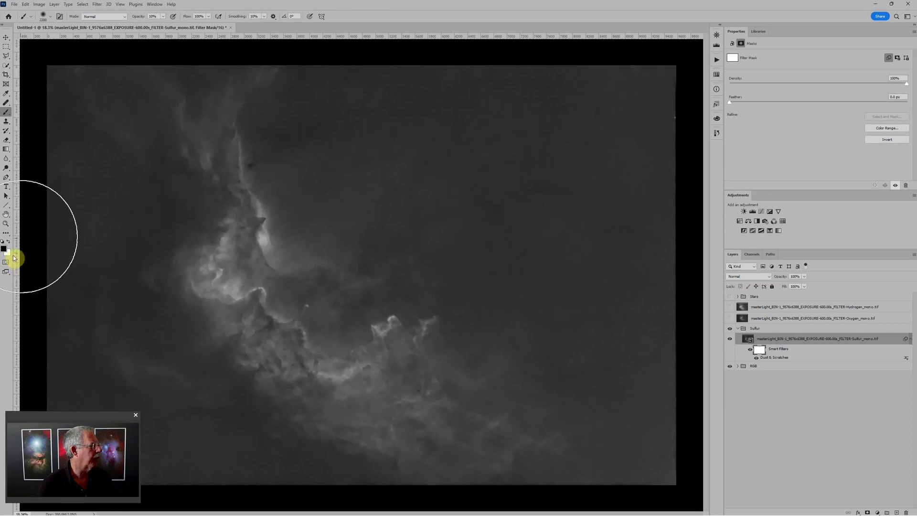
click(195, 19)
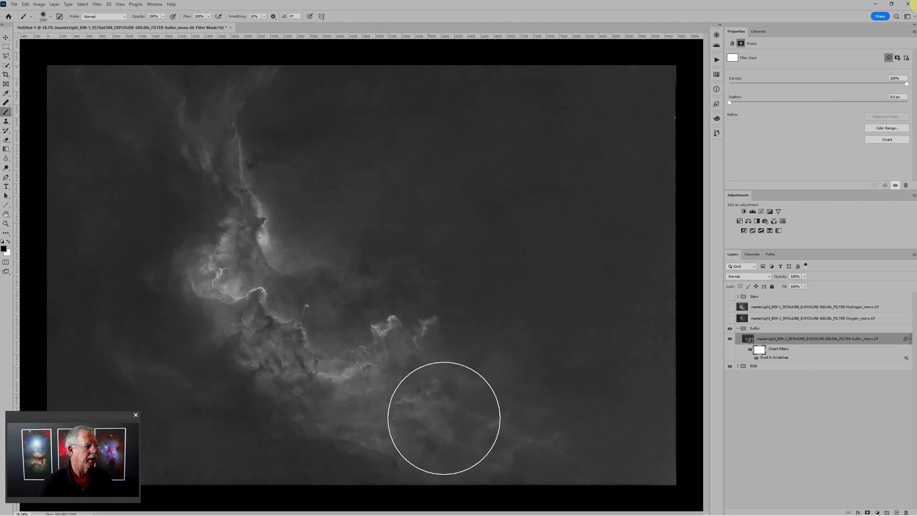
mouse_move(480, 430)
mouse_down()
mouse_move(375, 379)
mouse_move(292, 380)
mouse_move(244, 321)
mouse_move(238, 271)
mouse_move(251, 241)
mouse_move(207, 126)
mouse_move(214, 99)
mouse_move(240, 284)
mouse_move(309, 265)
mouse_move(344, 285)
mouse_move(338, 291)
mouse_move(351, 339)
mouse_move(398, 333)
mouse_move(451, 415)
mouse_move(295, 362)
mouse_up()
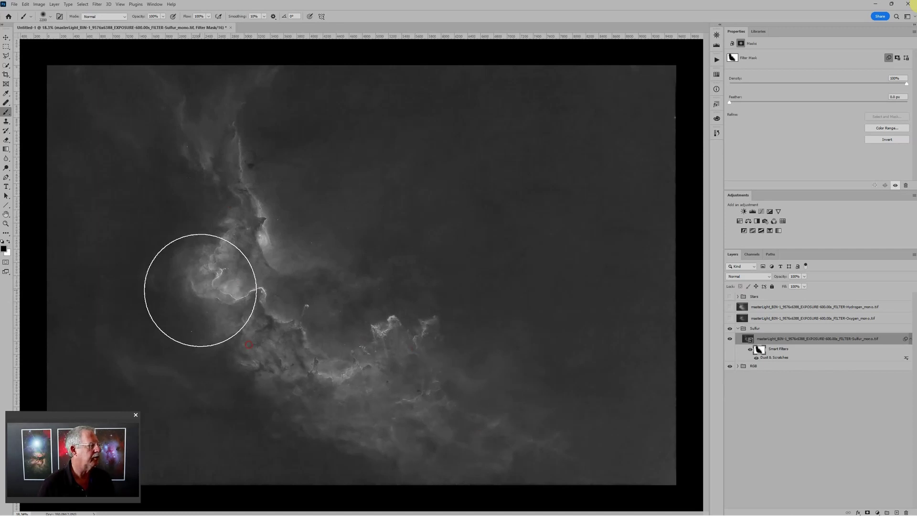
- Paint white with a much smaller brush on the filter mask over the stray specks in the dark area below the bright ridge
scroll(200, 286, up, 3)
mouse_move(167, 328)
mouse_down()
mouse_move(270, 340)
mouse_move(291, 322)
mouse_up()
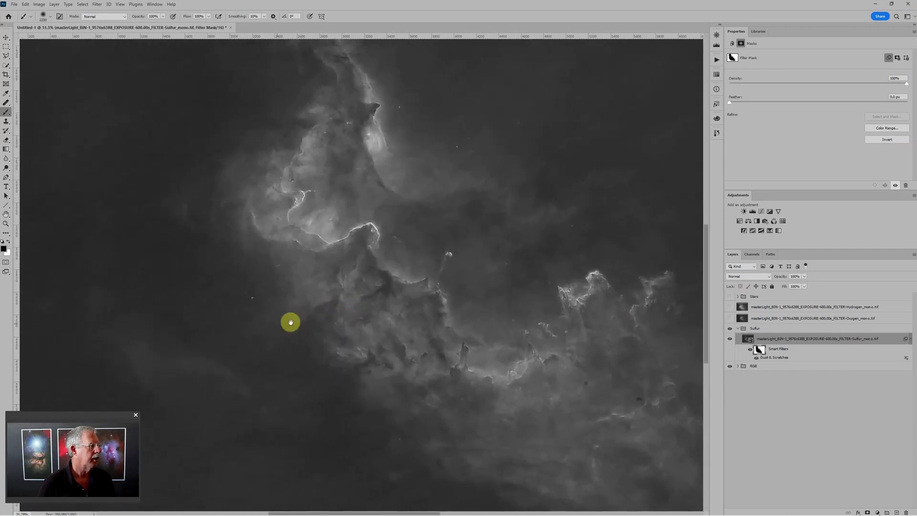
scroll(250, 311, up, 2)
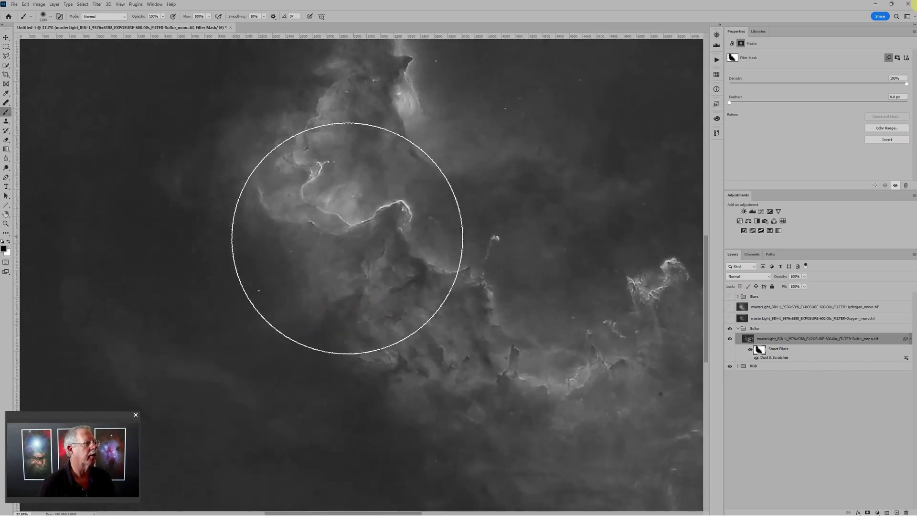
scroll(202, 275, up, 2)
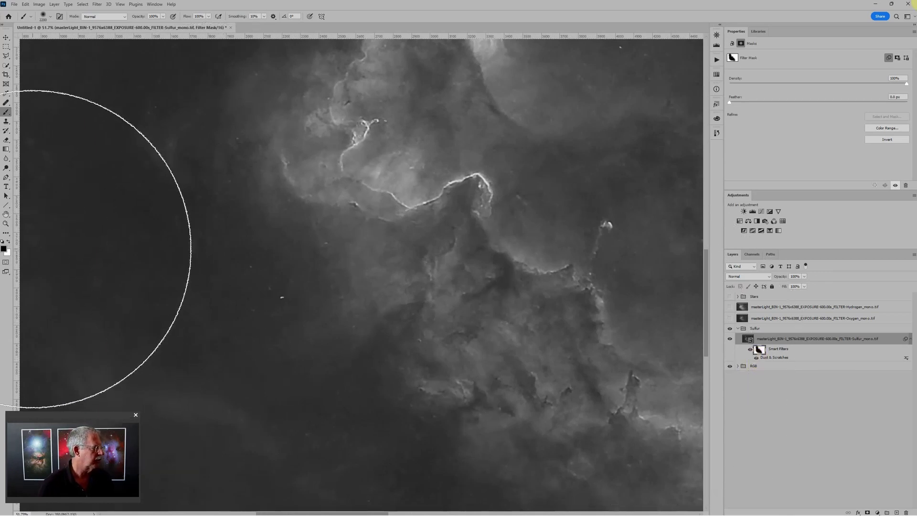
key(x)
key(bracketleft)
key(bracketleft)
key(bracketleft)
key(bracketleft)
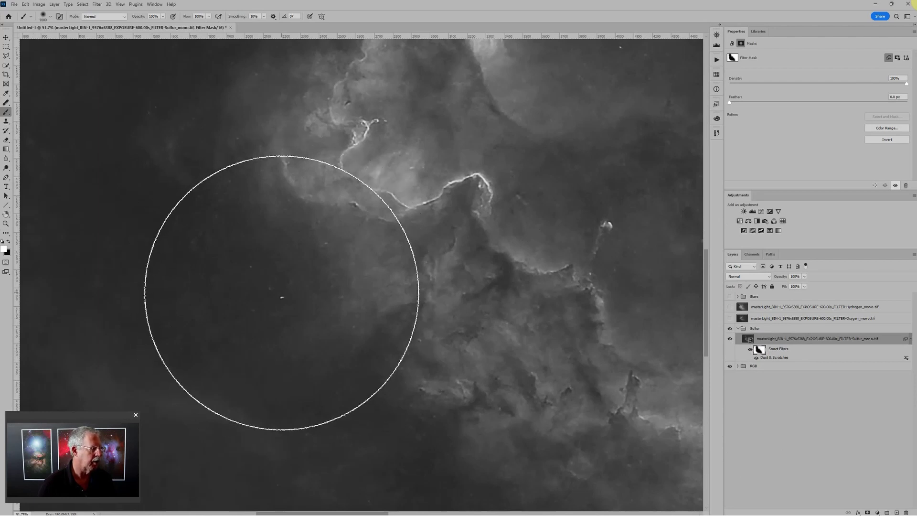
key(bracketleft)
key(bracketleft)
key(bracketleft)
key(bracketleft)
key(bracketleft)
key(bracketleft)
key(bracketleft)
key(bracketleft)
key(bracketleft)
key(bracketleft)
key(bracketleft)
key(bracketleft)
key(bracketleft)
key(bracketleft)
key(bracketleft)
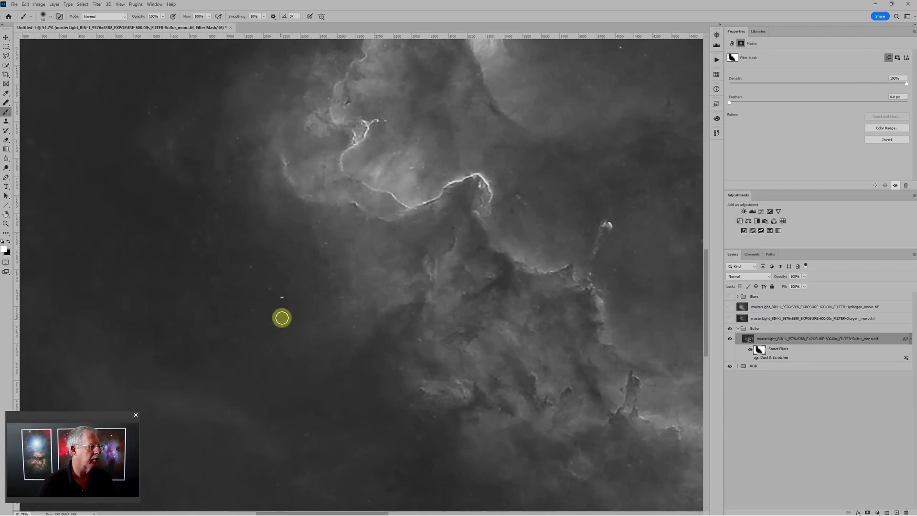
key(bracketleft)
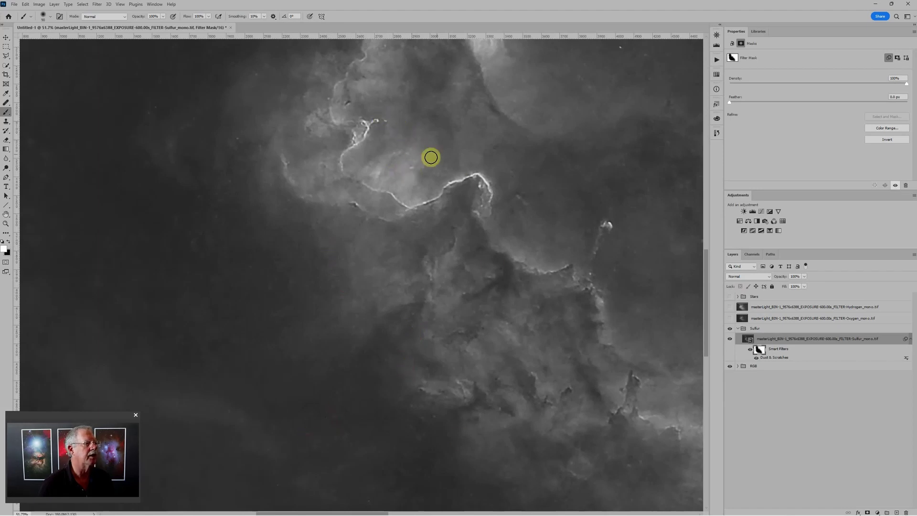
- Paint white on the filter mask over the remaining specks around the upper nebula and its narrow vertical filament
drag(431, 157, 415, 303)
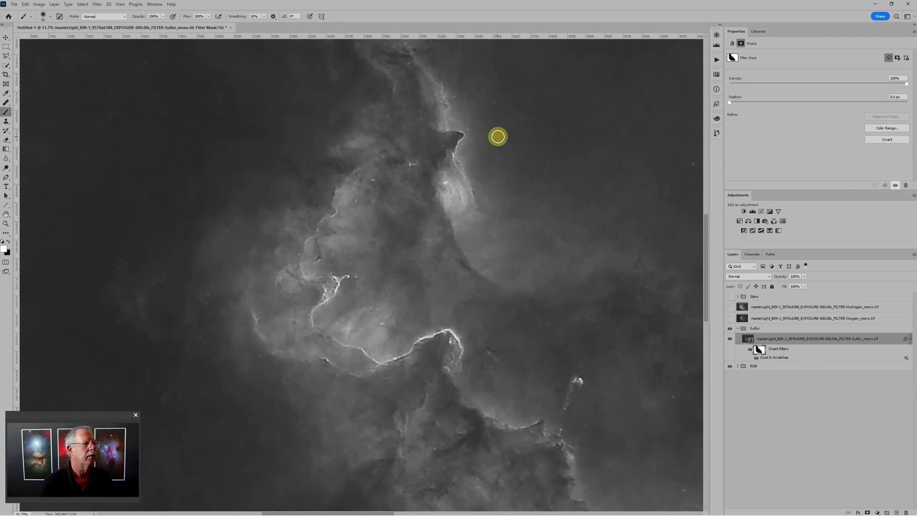
drag(479, 174, 585, 237)
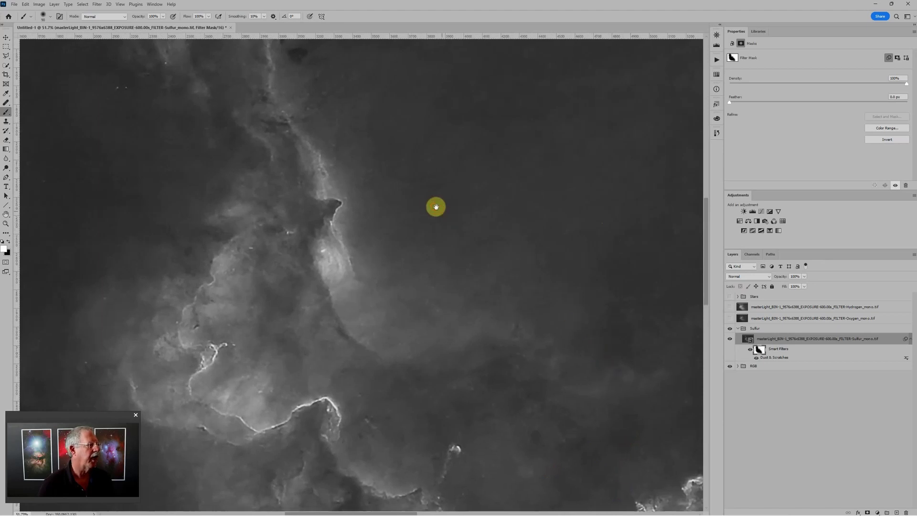
drag(436, 205, 500, 244)
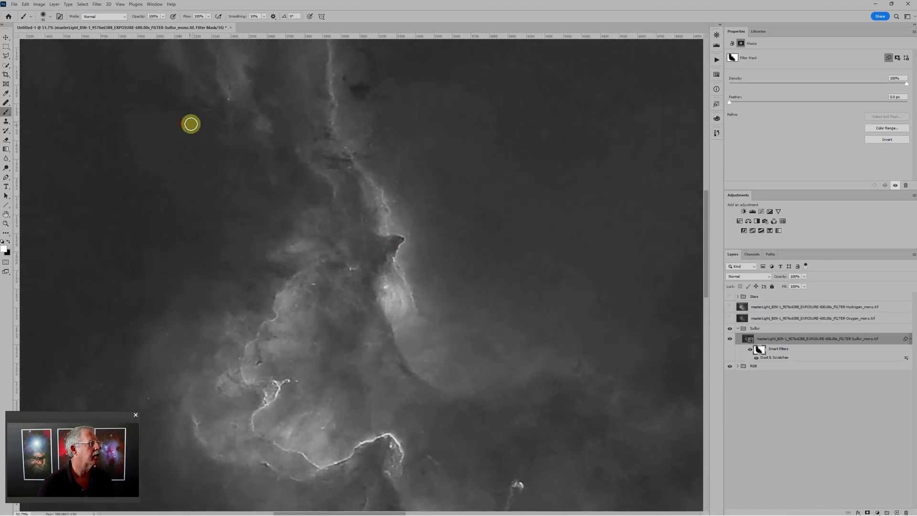
drag(275, 117, 360, 299)
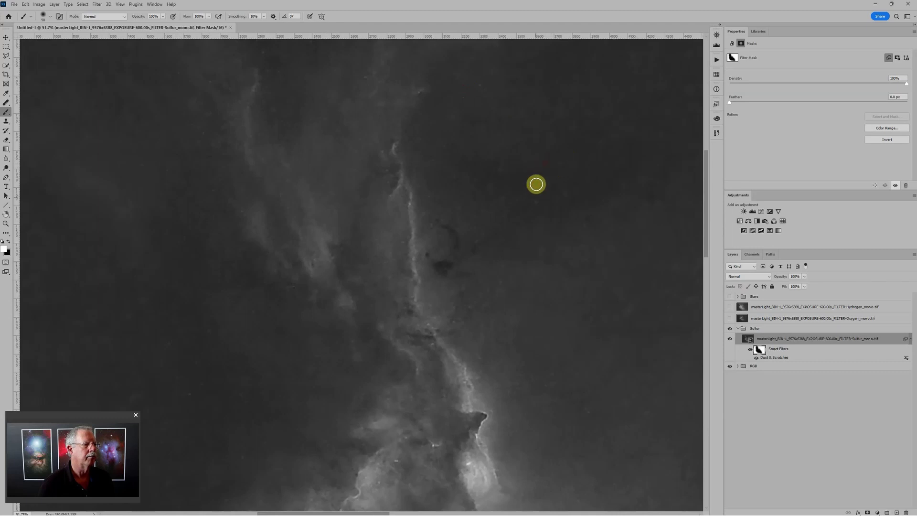
- Add a Levels adjustment above the Sulfur layer with the black input at 10 and the white input at 232
scroll(524, 240, down, 2)
scroll(524, 240, down, 1)
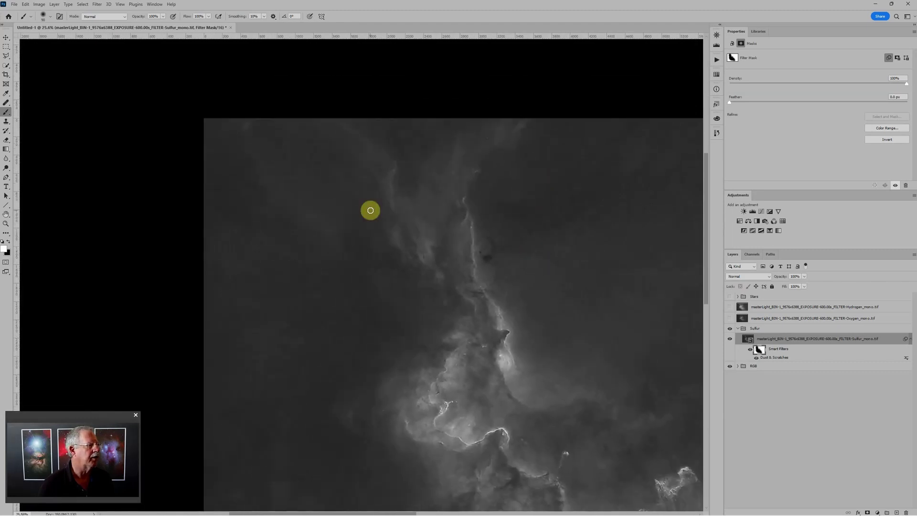
scroll(635, 302, down, 1)
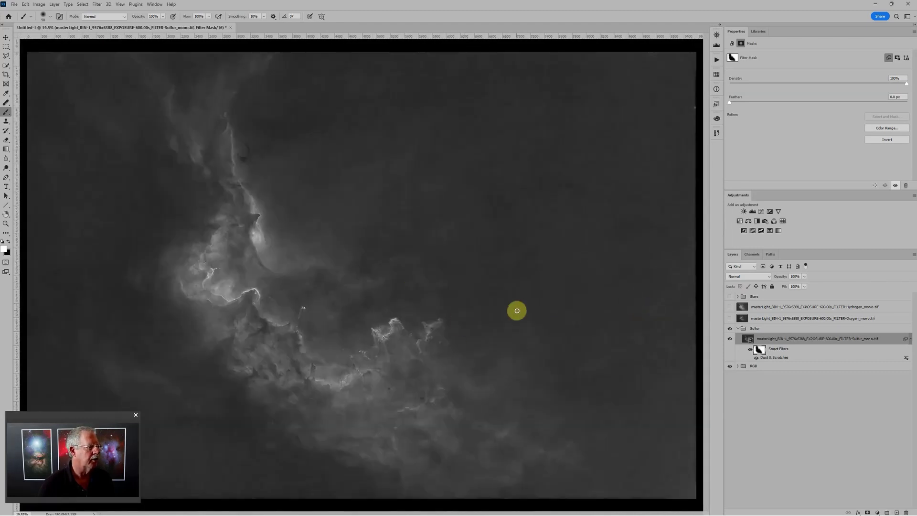
scroll(466, 344, down, 1)
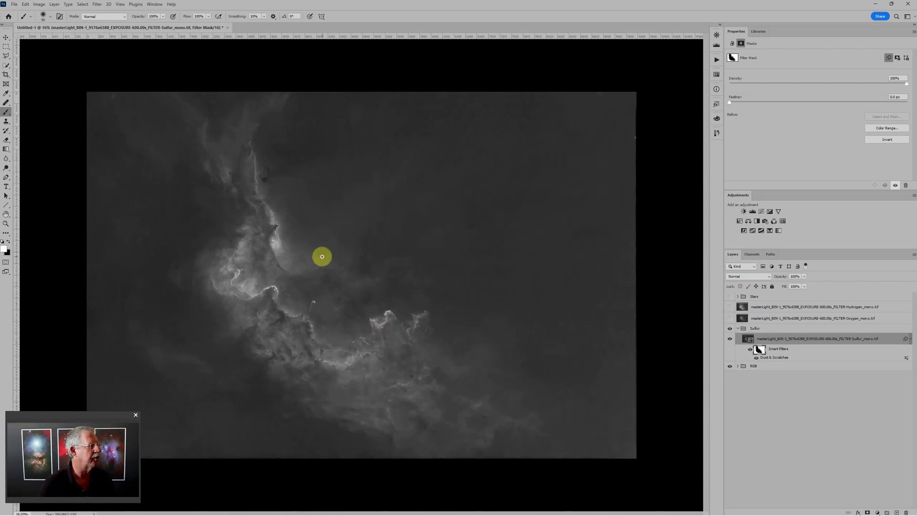
scroll(454, 260, down, 1)
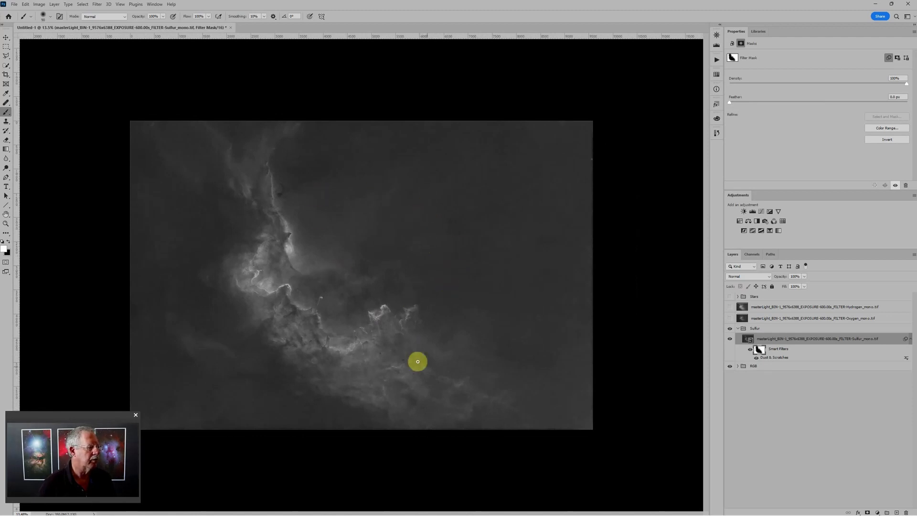
click(752, 211)
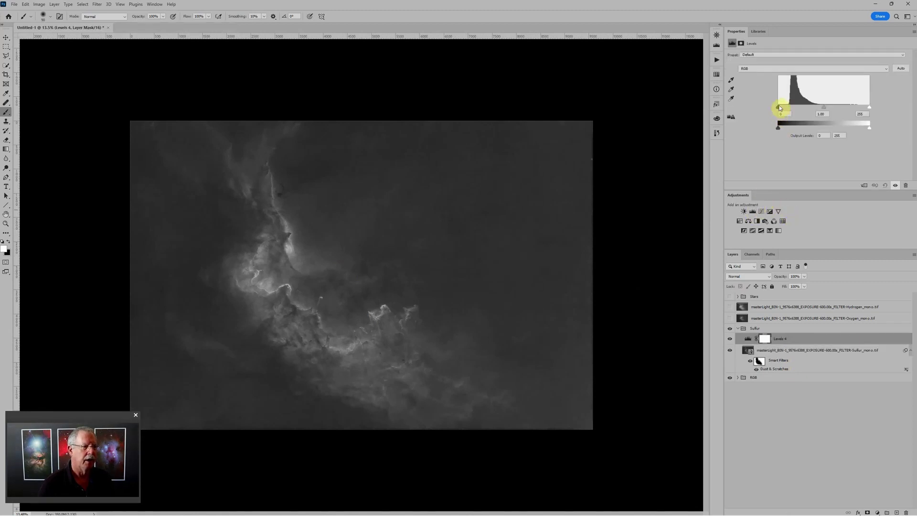
drag(778, 108, 779, 105)
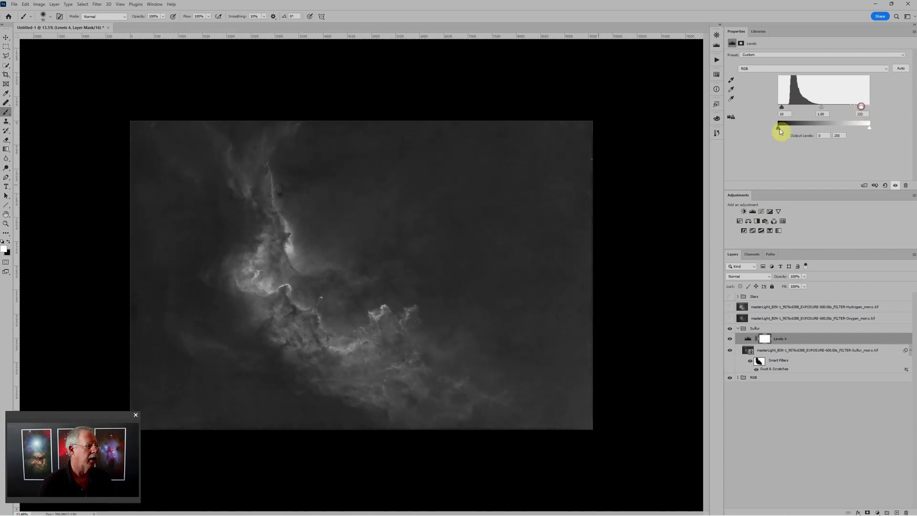
- Collapse the Sulfur group and turn on the visibility of the Oxygen layer
scroll(420, 256, down, 1)
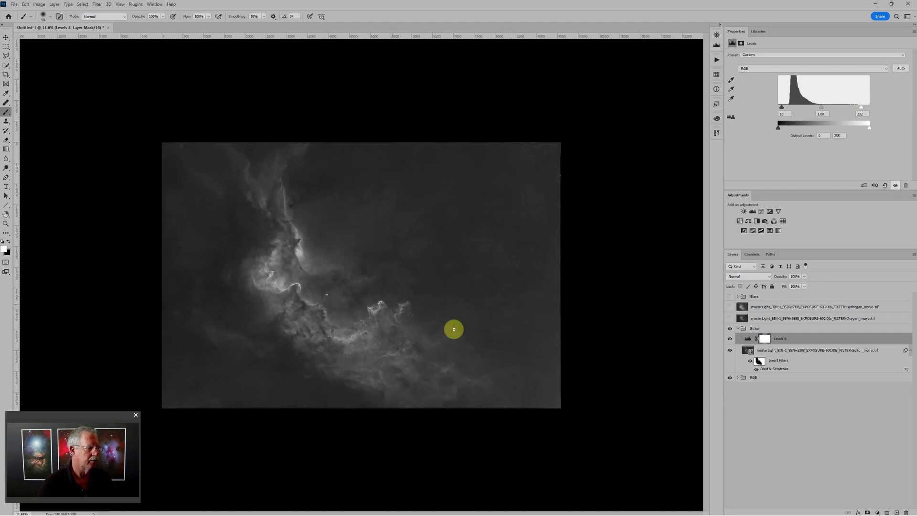
scroll(288, 298, up, 2)
scroll(288, 297, up, 1)
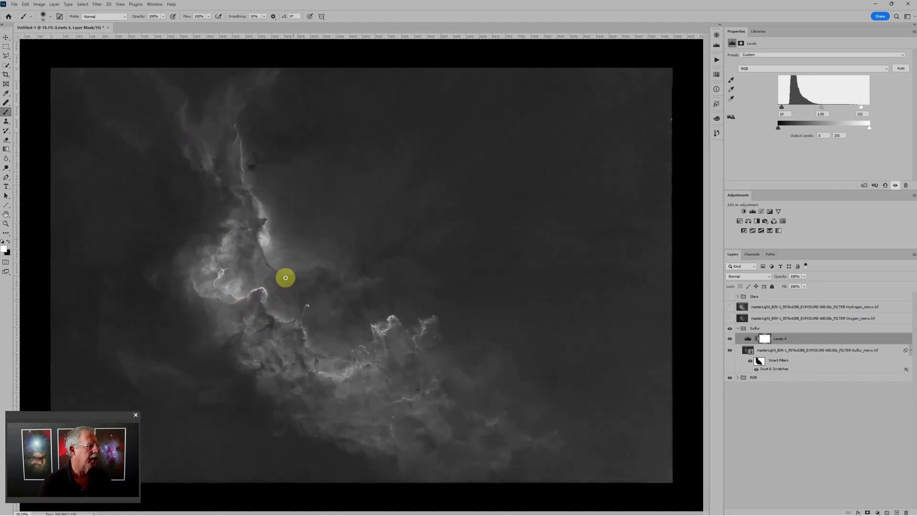
scroll(333, 271, down, 2)
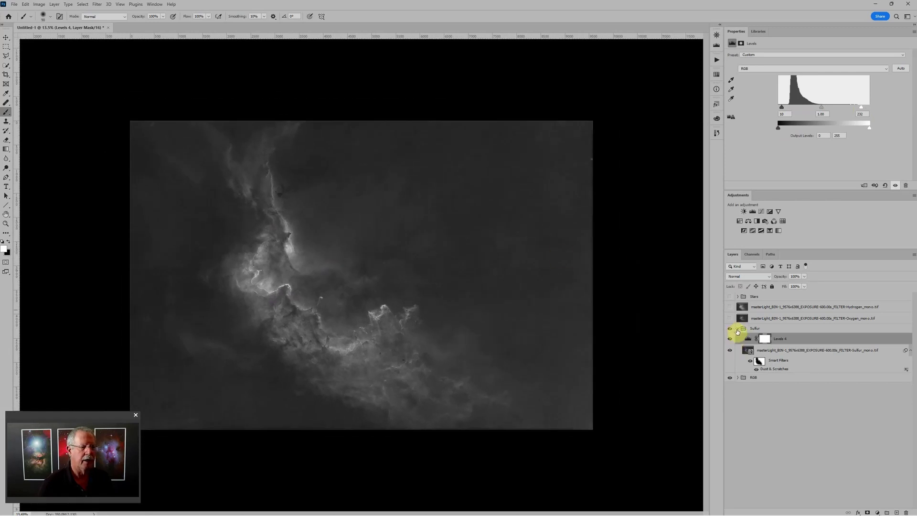
click(738, 329)
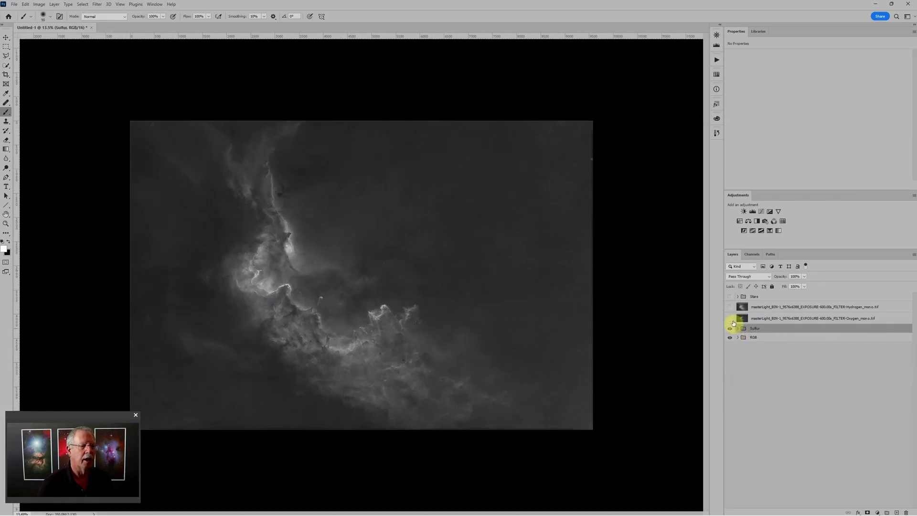
click(729, 318)
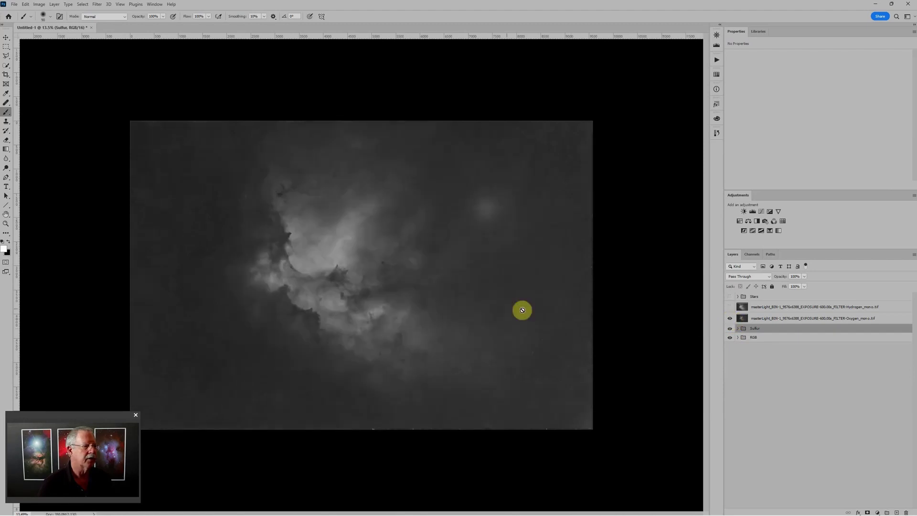
- Put the Oxygen layer into its own group and select the layer inside it
click(785, 319)
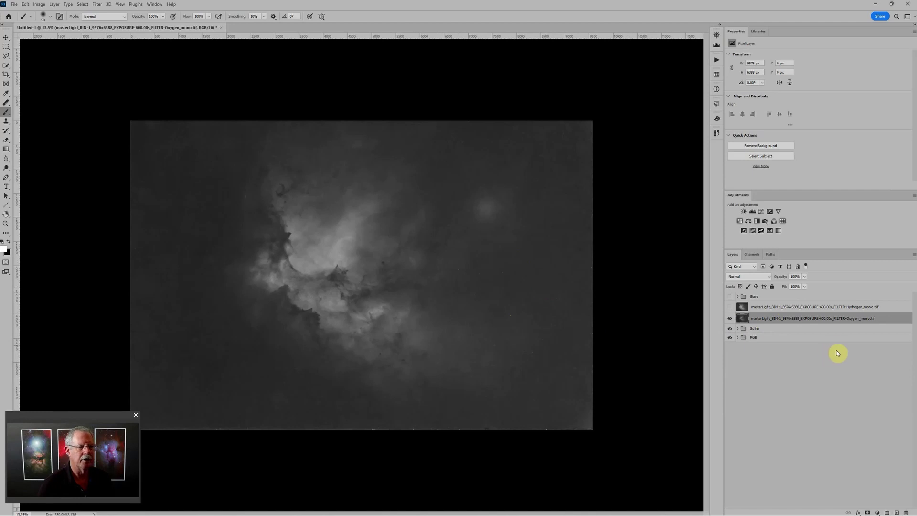
key(ctrl+g)
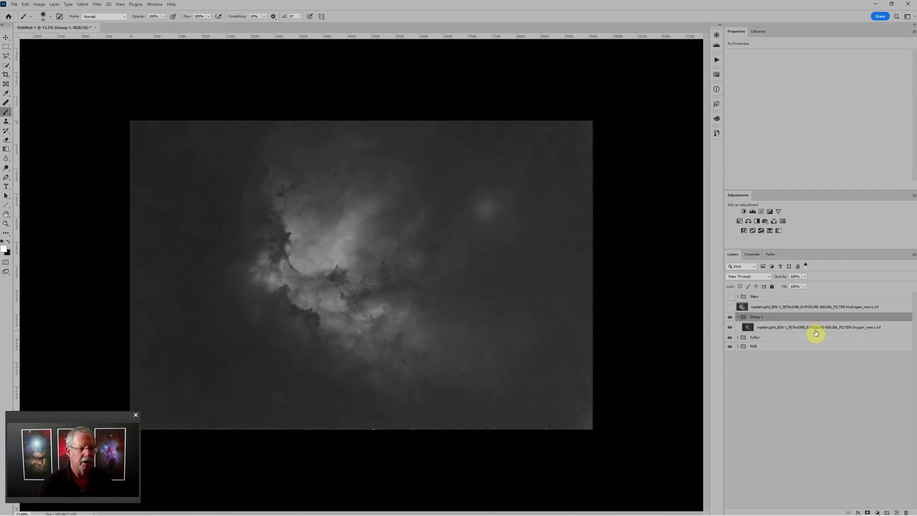
click(795, 327)
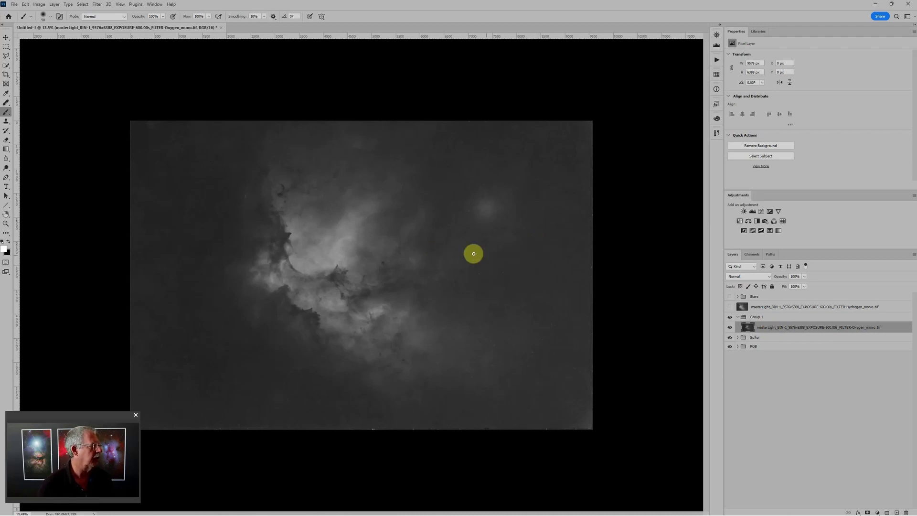
- Remove the soft bright spot in the upper-right sky of the Oxygen layer with the Healing Brush, sampling nearby dark background
key(j)
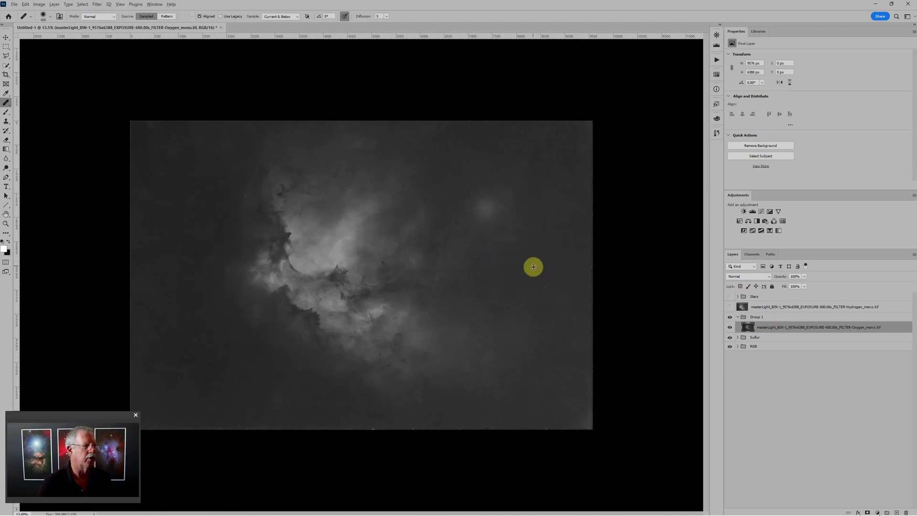
alt+click(532, 262)
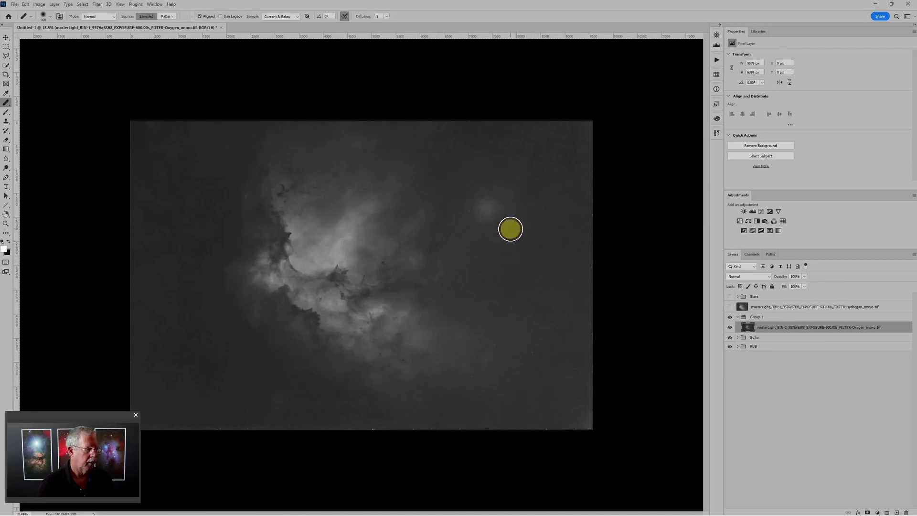
mouse_move(510, 230)
mouse_down()
mouse_move(479, 207)
mouse_move(506, 189)
mouse_move(509, 194)
mouse_up()
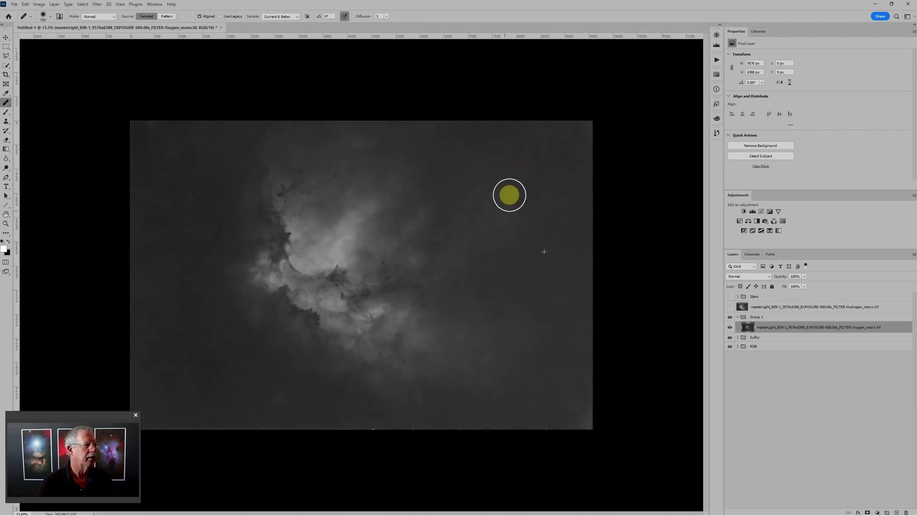
- Heal the small specks in the dark sky west of the nebula on the Oxygen layer with a smaller Healing Brush
scroll(448, 310, up, 3)
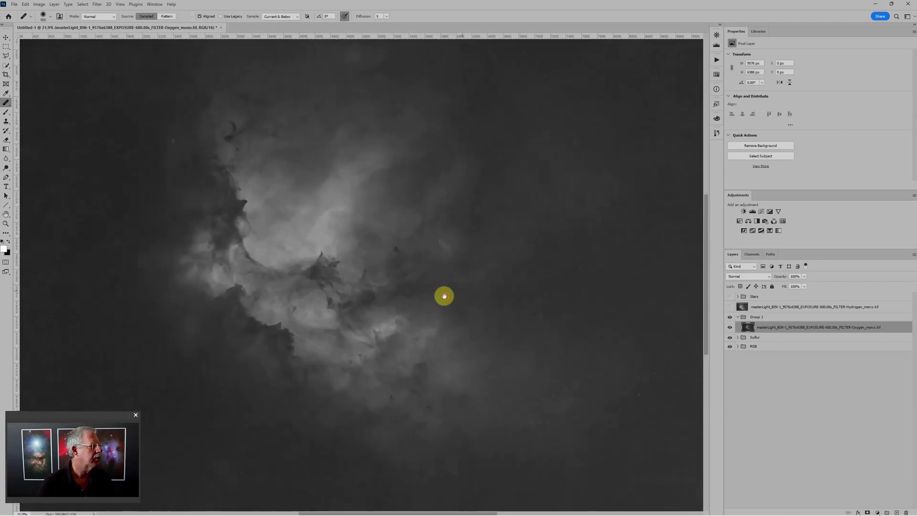
drag(444, 296, 600, 296)
scroll(182, 266, up, 2)
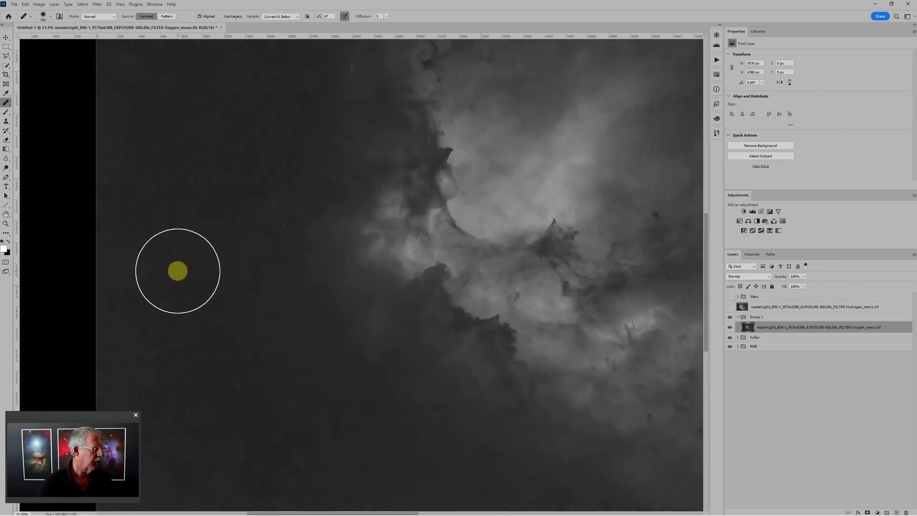
scroll(178, 271, up, 1)
key(bracketleft)
key(bracketleft)
key(bracketleft)
key(bracketleft)
key(bracketleft)
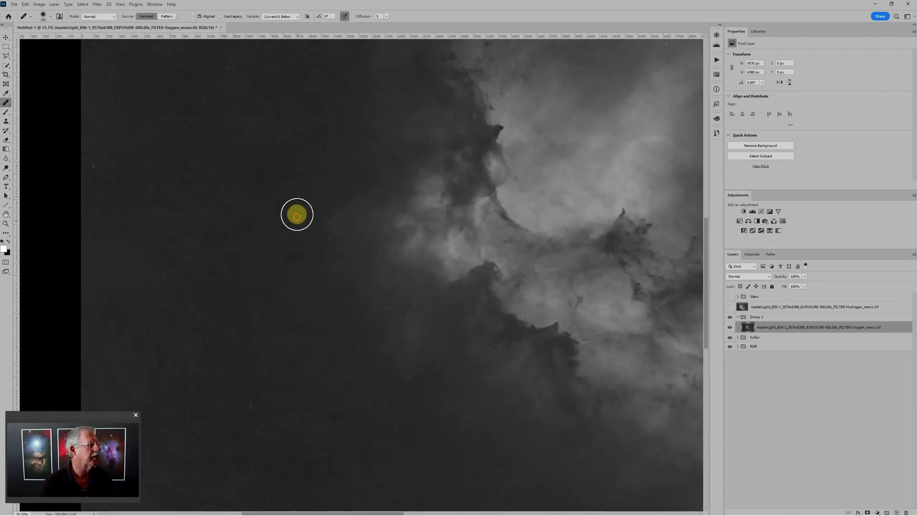
click(320, 367)
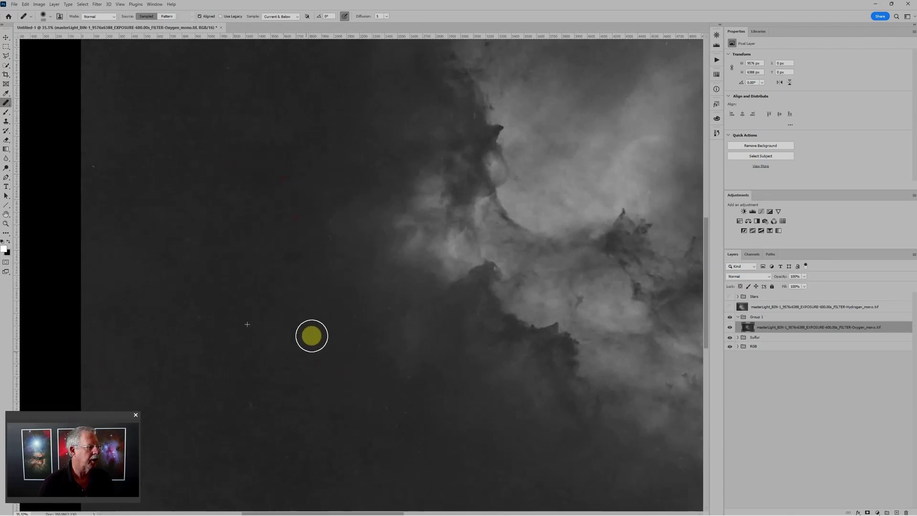
- Heal the remaining specks in the dark background around the nebula, including the area along the image's lower edge
scroll(346, 367, down, 1)
drag(571, 371, 430, 331)
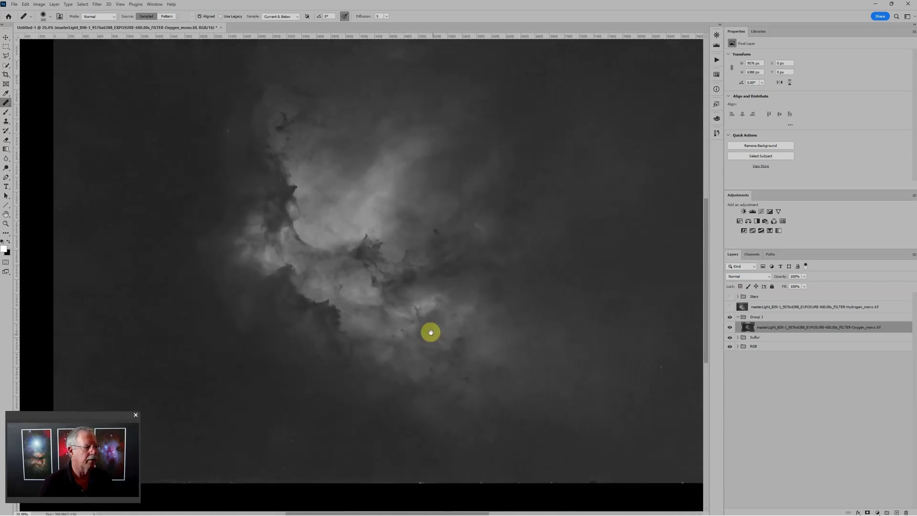
scroll(558, 348, down, 2)
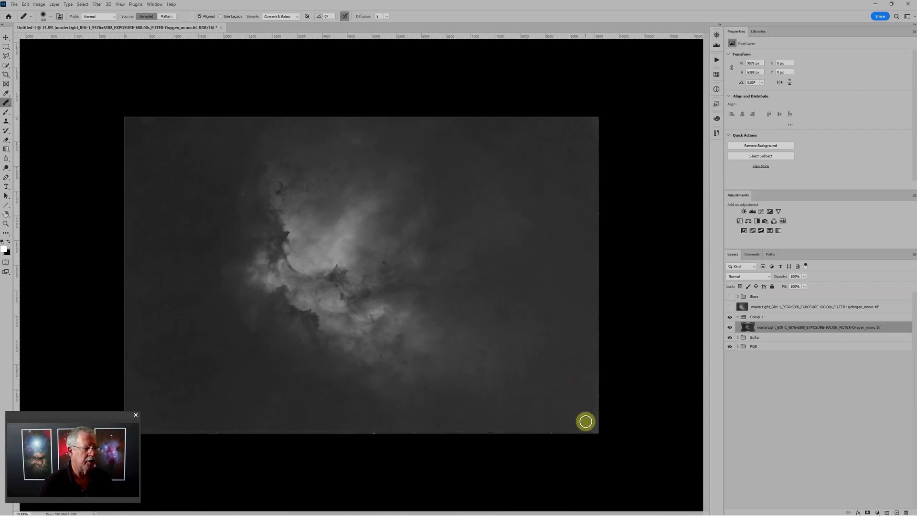
scroll(222, 383, down, 1)
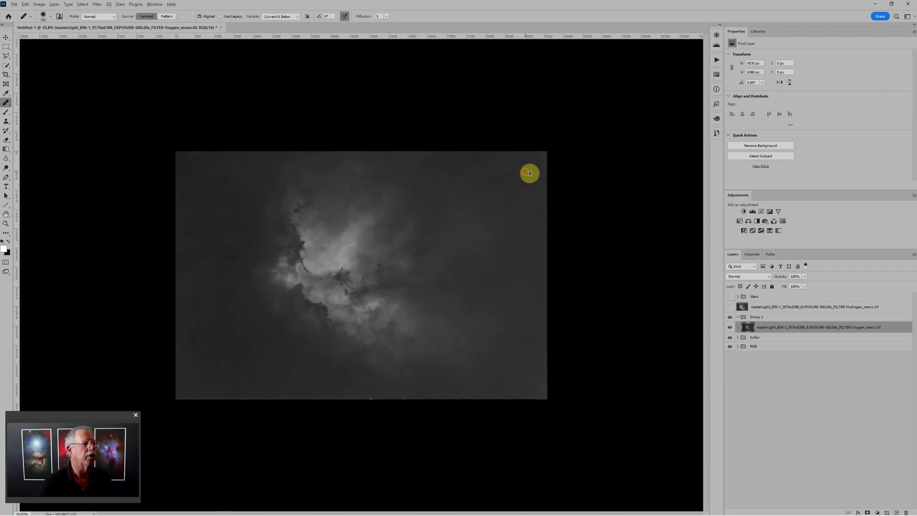
scroll(444, 207, up, 2)
scroll(420, 166, up, 2)
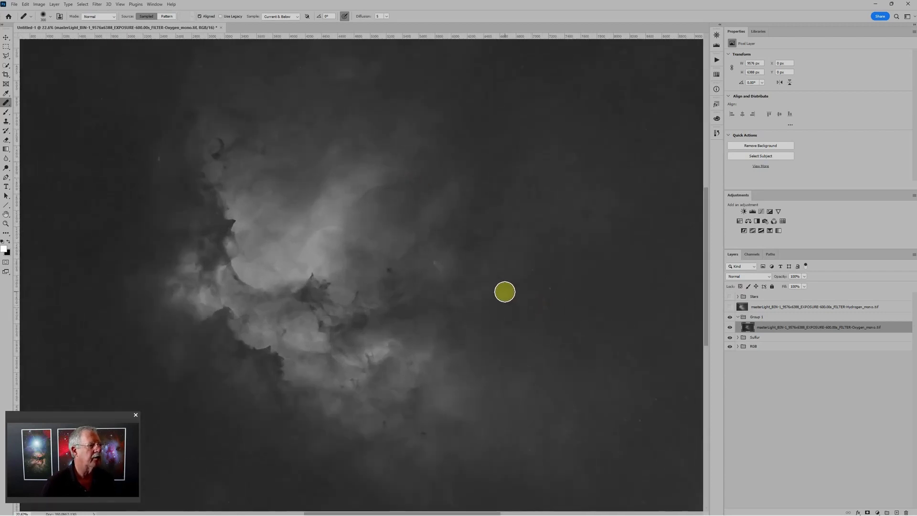
scroll(507, 292, down, 1)
scroll(187, 205, up, 2)
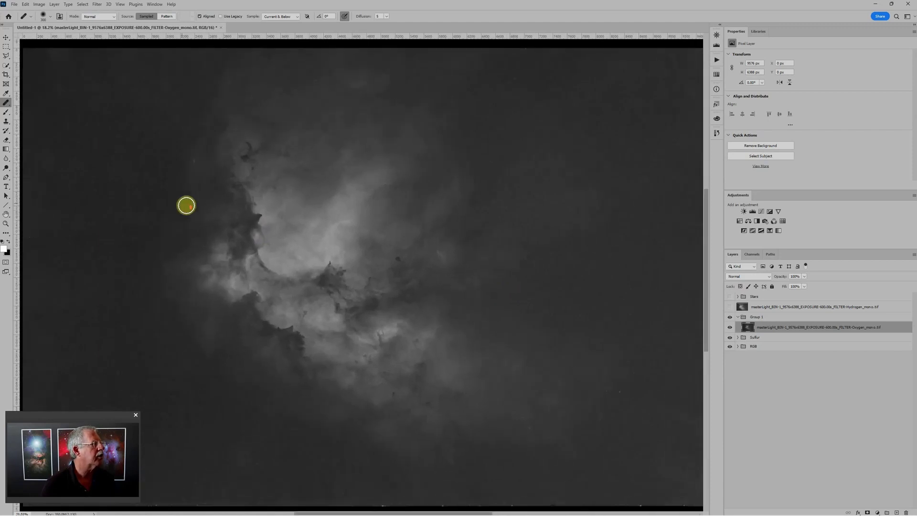
scroll(331, 215, down, 1)
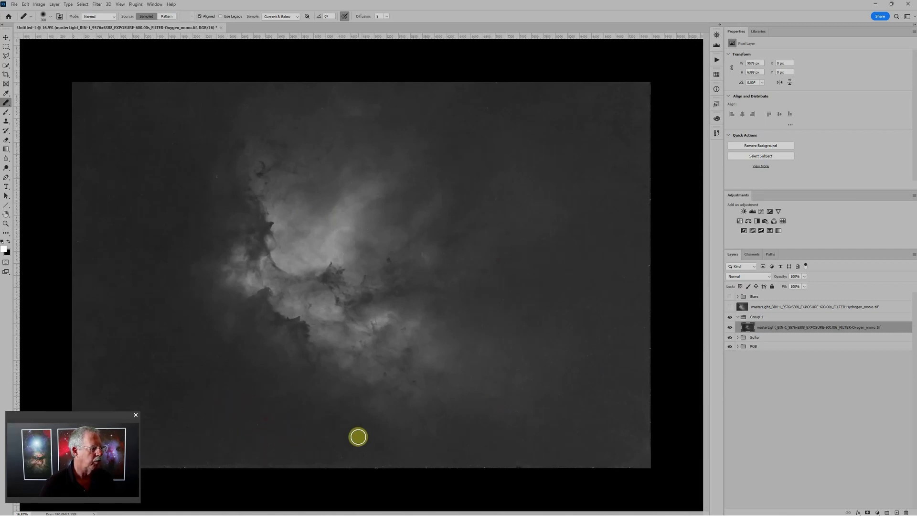
click(463, 447)
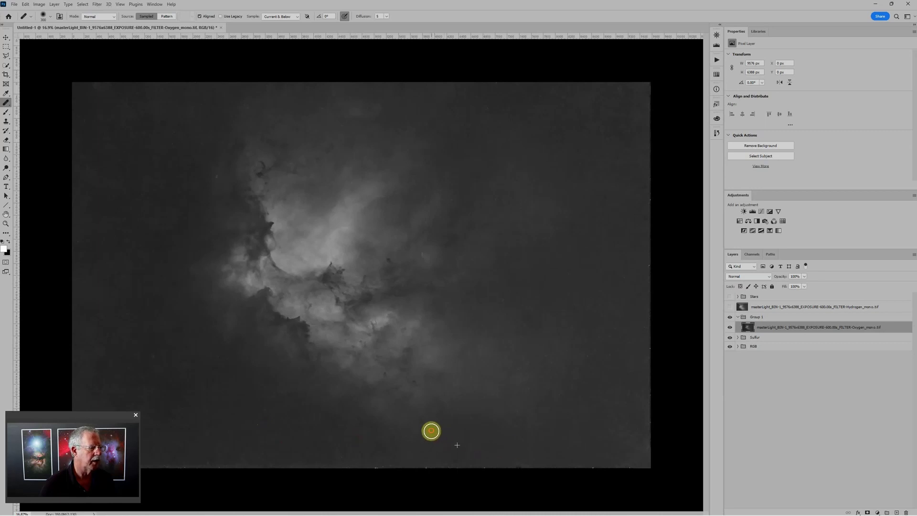
scroll(616, 352, down, 1)
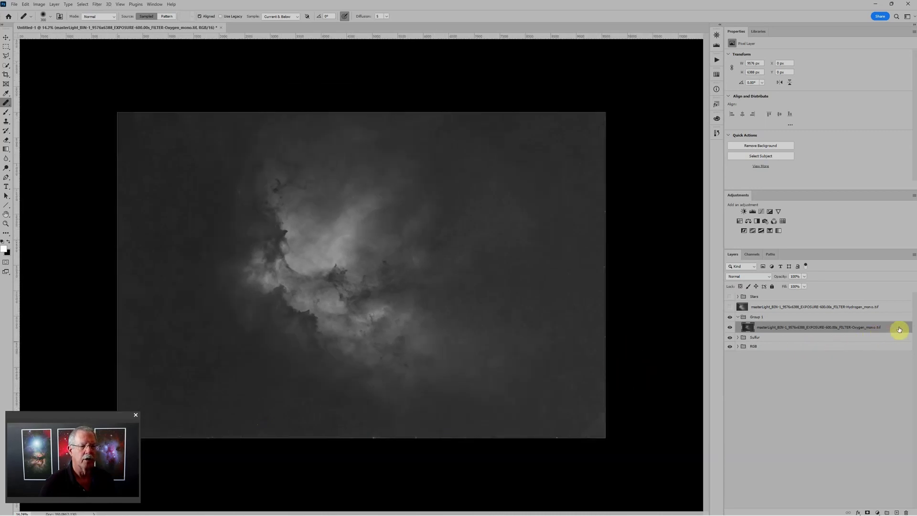
- Convert the Oxygen layer to a smart object and apply Smart Sharpen with adjusted sharpening strength
right_click(899, 329)
click(864, 123)
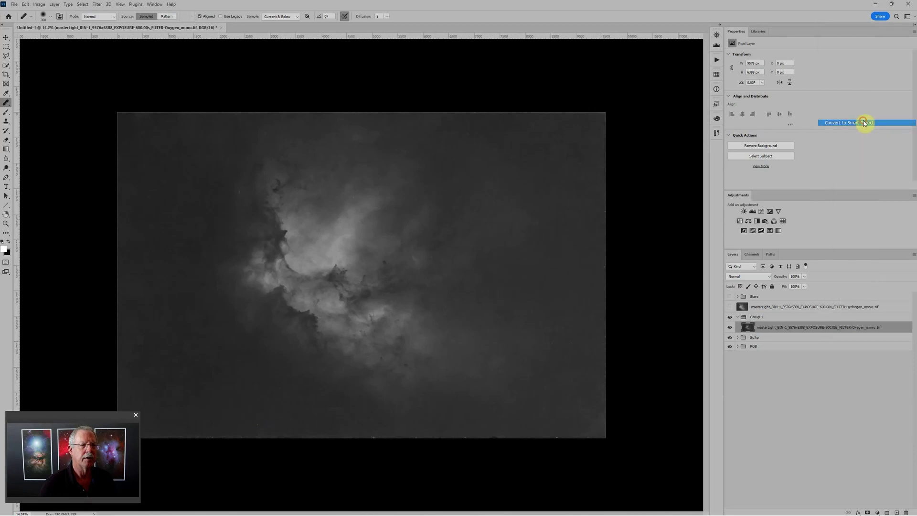
click(98, 6)
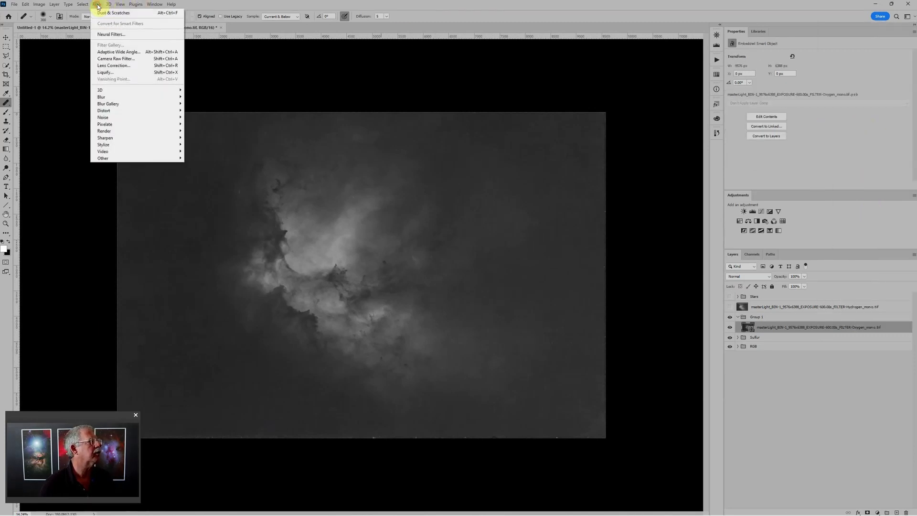
mouse_move(115, 139)
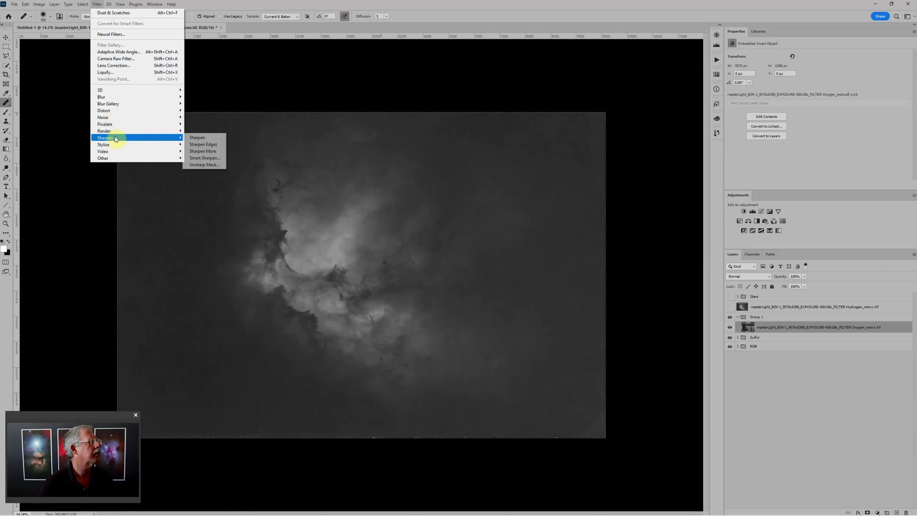
click(221, 160)
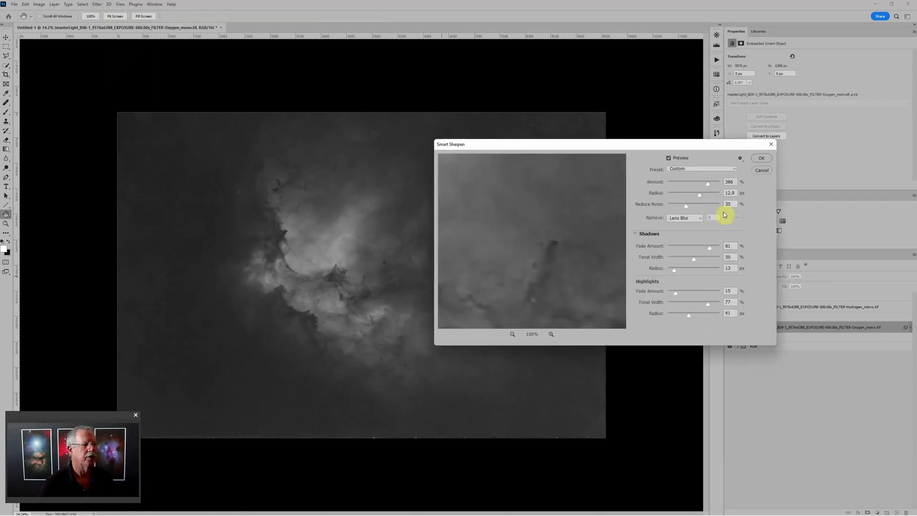
drag(700, 194, 709, 184)
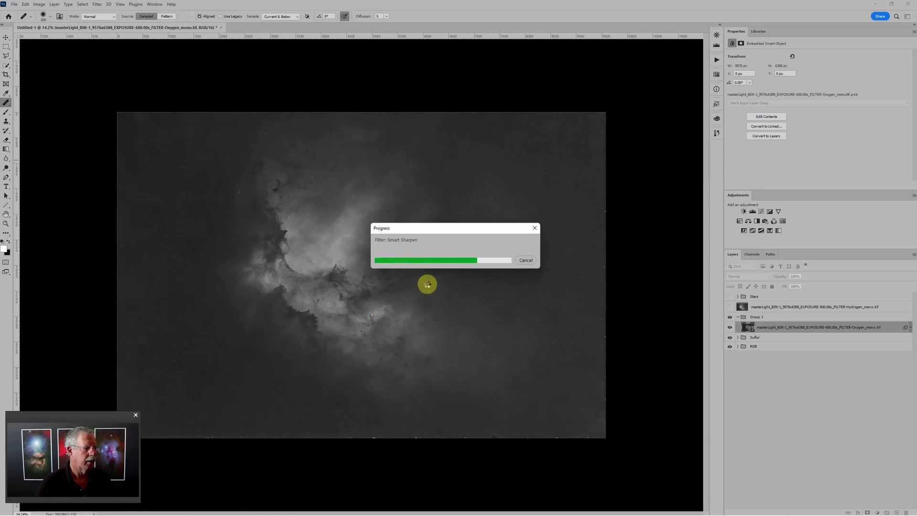
- Convert the sharpened Oxygen layer to a smart object again and apply Dust & Scratches with radius 15 pixels and threshold 0
right_click(893, 329)
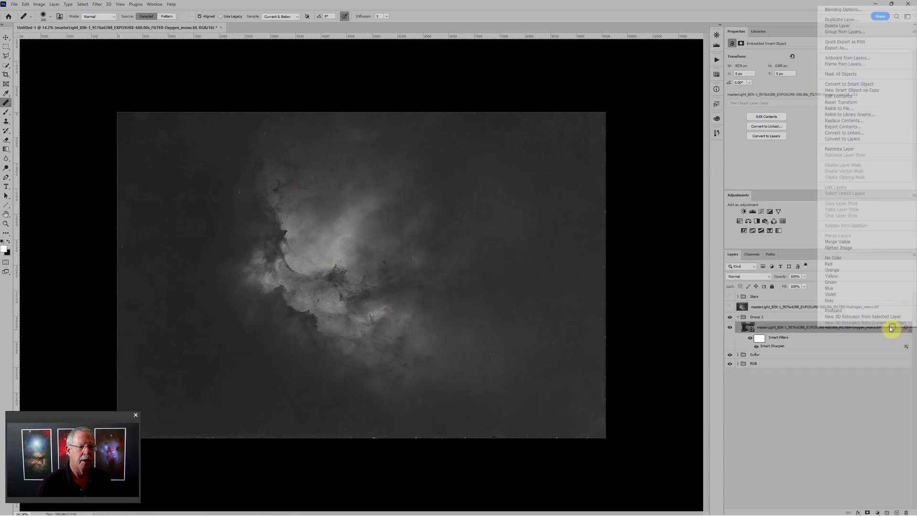
click(848, 91)
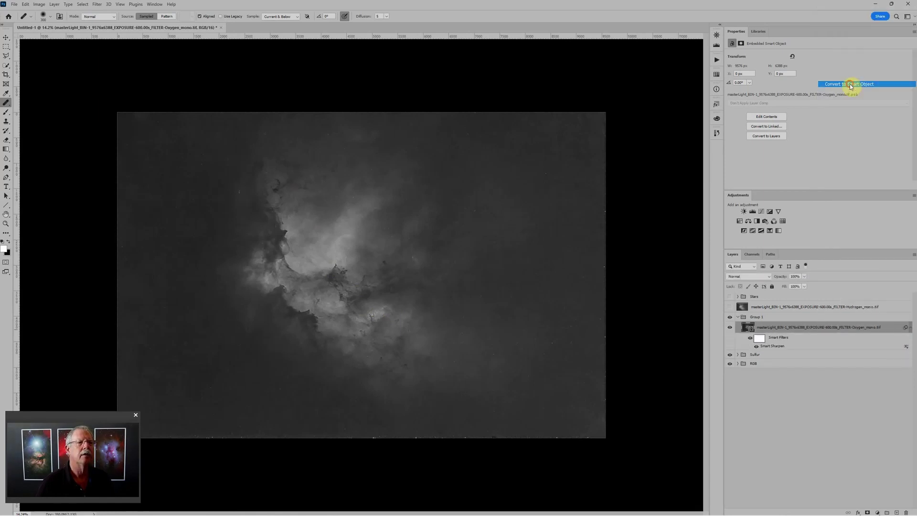
click(97, 4)
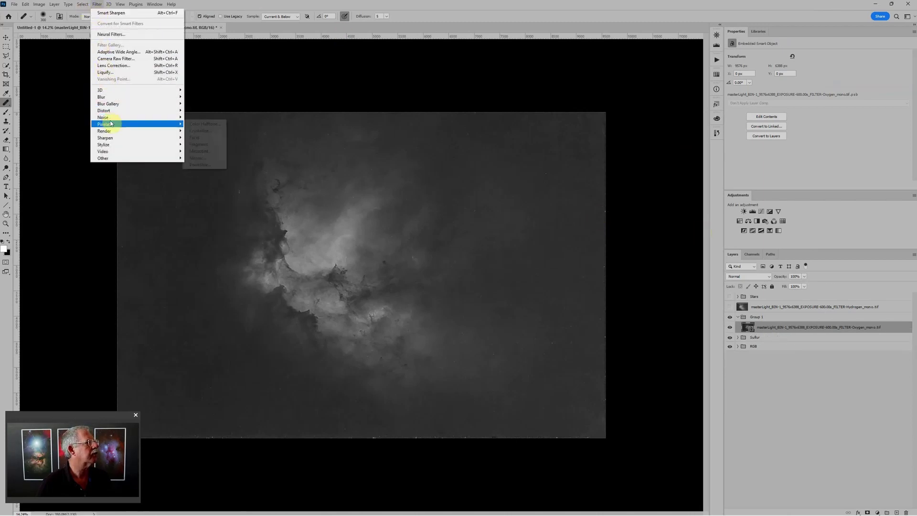
mouse_move(111, 131)
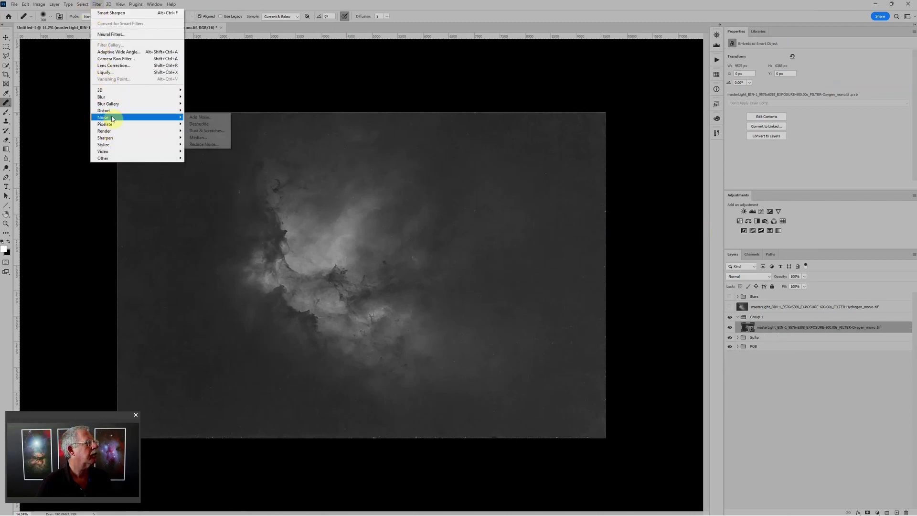
click(194, 132)
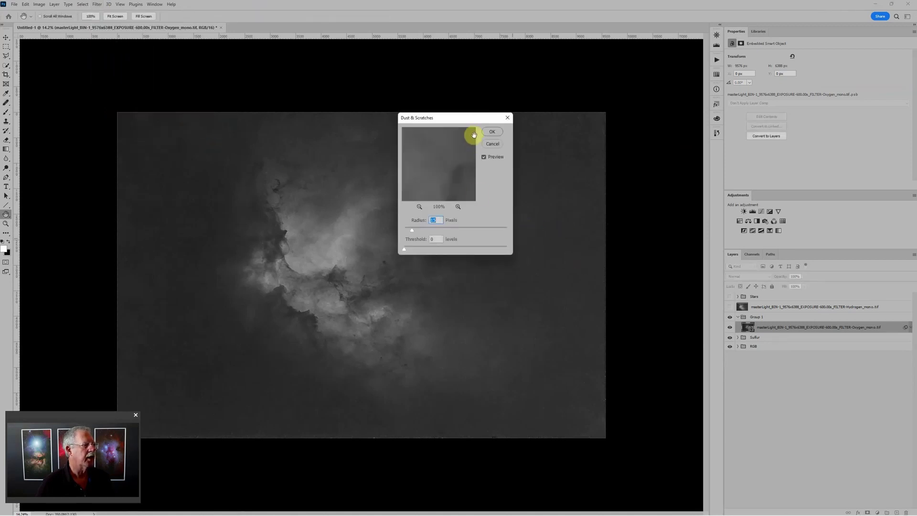
click(492, 133)
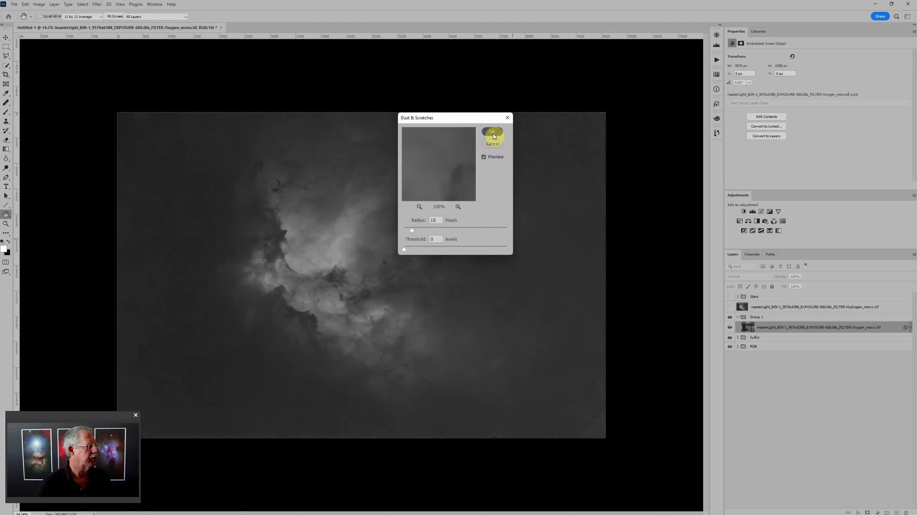
key(j)
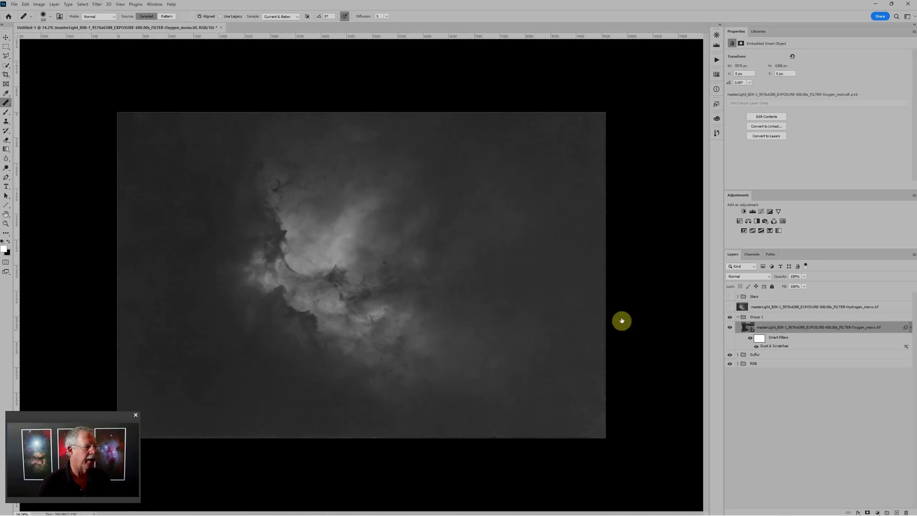
- Paint black with a much larger brush on the Dust & Scratches filter mask over the bright nebula to restore its sharpened detail
click(759, 340)
key(b)
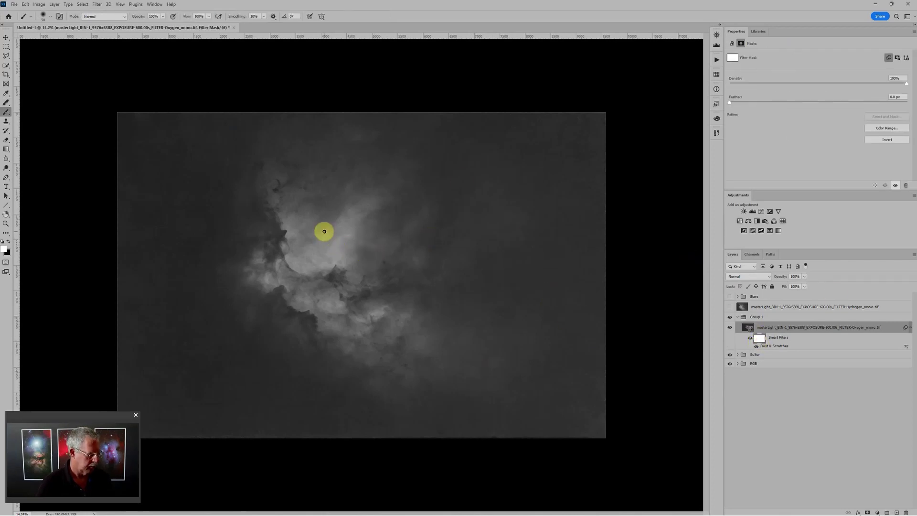
key(bracketright)
key(bracketright)
key(bracketright)
key(bracketright)
key(bracketright)
key(bracketright)
key(bracketright)
key(bracketright)
key(bracketright)
key(bracketright)
key(bracketright)
key(bracketright)
key(bracketright)
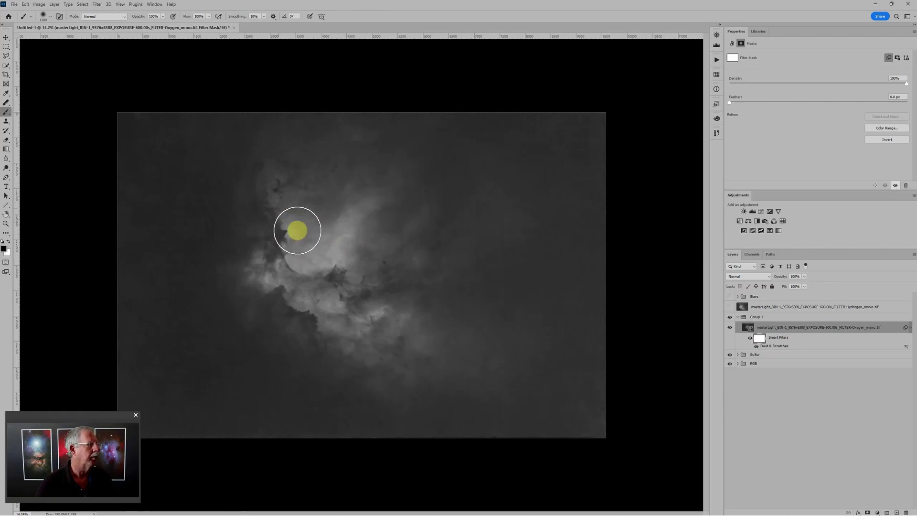
mouse_move(288, 186)
mouse_down()
mouse_move(289, 307)
mouse_move(298, 274)
mouse_move(376, 285)
mouse_move(357, 310)
mouse_move(329, 276)
mouse_move(319, 286)
mouse_move(399, 265)
mouse_move(427, 243)
mouse_move(311, 276)
mouse_move(293, 306)
mouse_move(370, 322)
mouse_move(384, 354)
mouse_move(428, 372)
mouse_move(370, 349)
mouse_move(310, 307)
mouse_move(614, 338)
mouse_up()
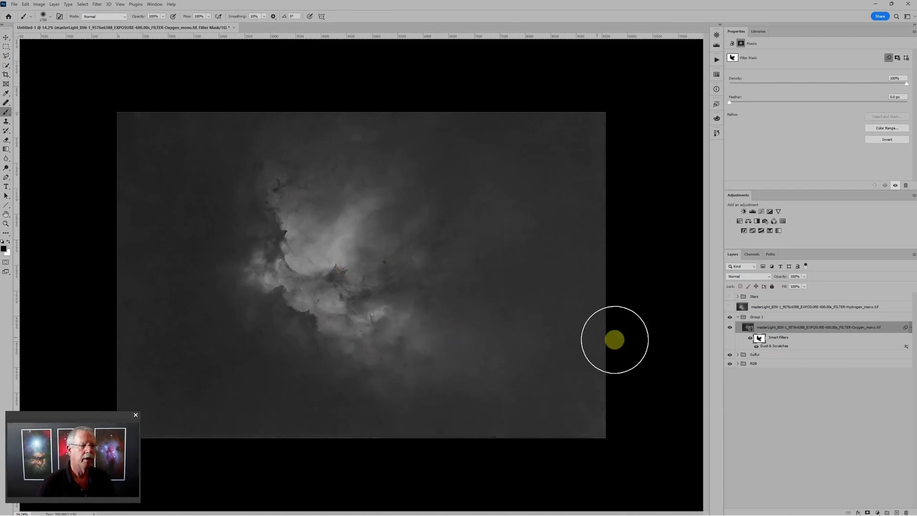
click(772, 337)
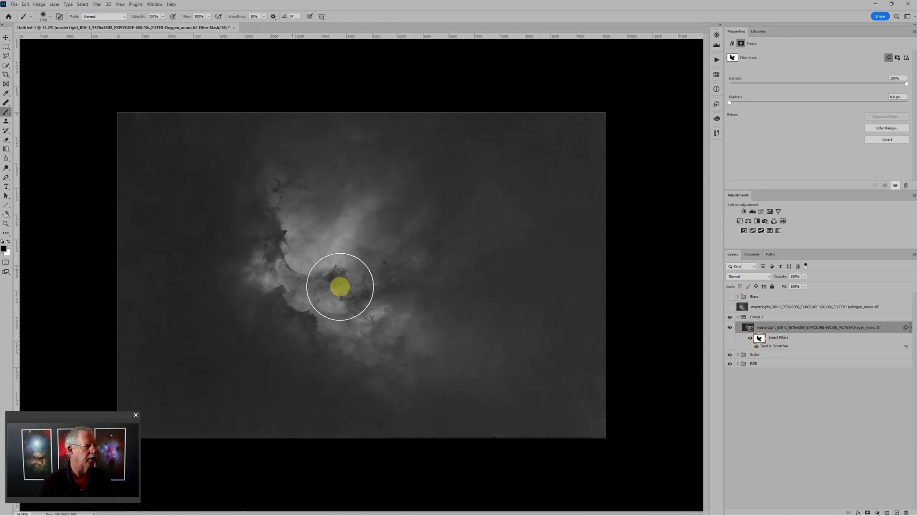
click(357, 289)
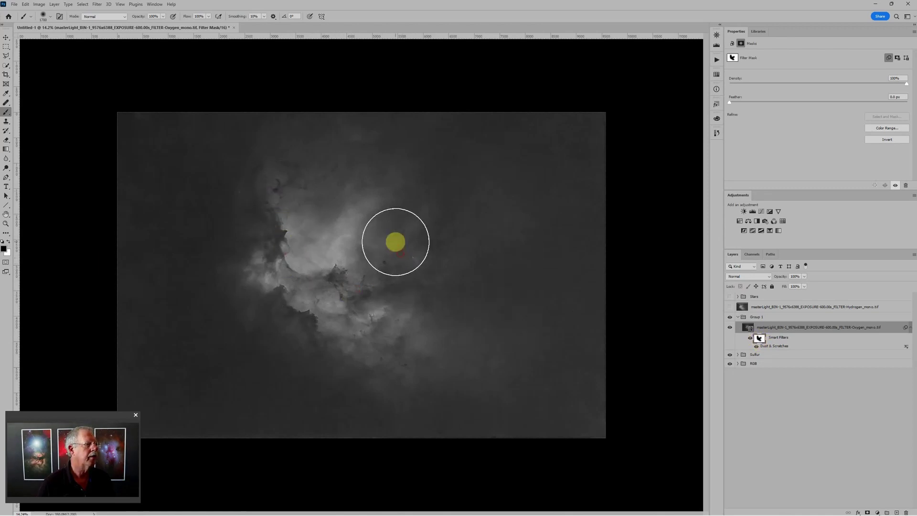
- Paint black on the Oxygen layer's Dust & Scratches filter mask over further parts of the nebula to restore sharpened detail
click(273, 183)
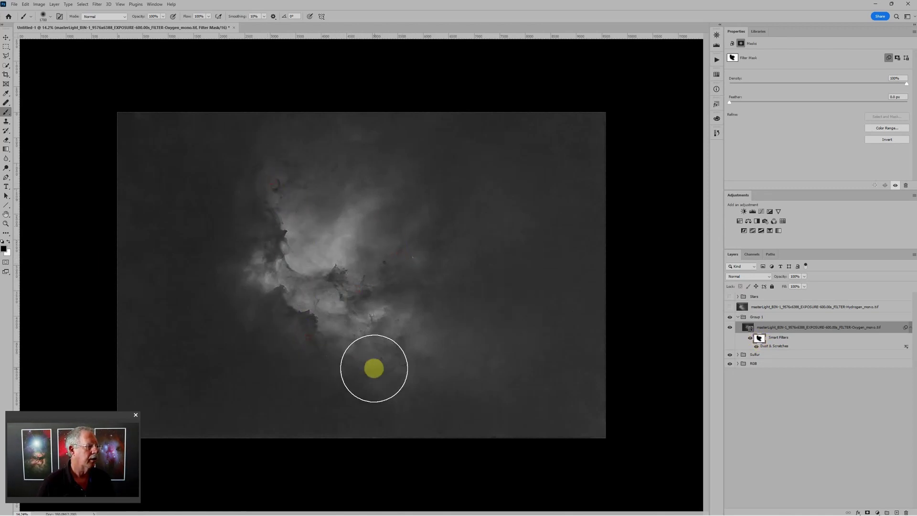
click(353, 263)
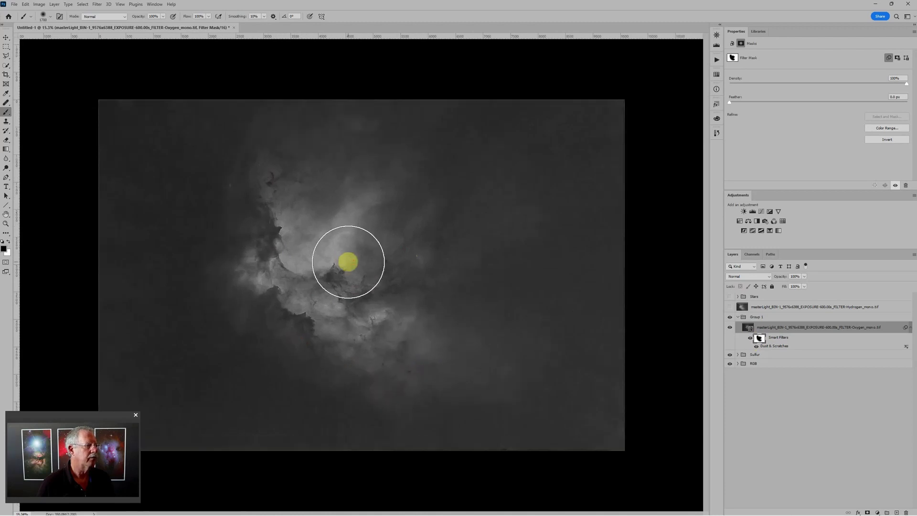
scroll(348, 261, up, 5)
mouse_move(301, 328)
mouse_down()
mouse_move(402, 344)
mouse_move(329, 405)
mouse_up()
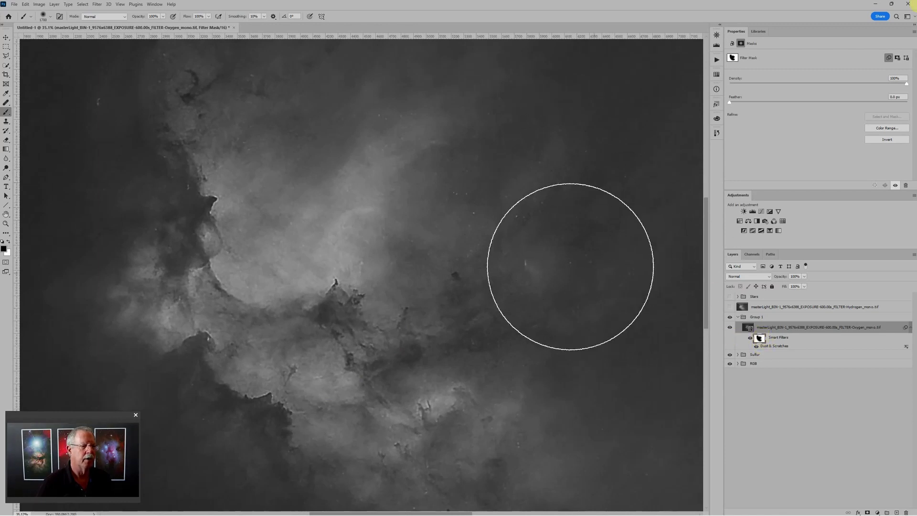
- Paint white with a much smaller brush on the Dust & Scratches filter mask over the specks in and around the nebula
key(x)
key(bracketleft)
key(bracketleft)
key(bracketleft)
key(bracketleft)
key(bracketleft)
key(bracketleft)
key(bracketleft)
key(bracketleft)
key(bracketleft)
key(bracketleft)
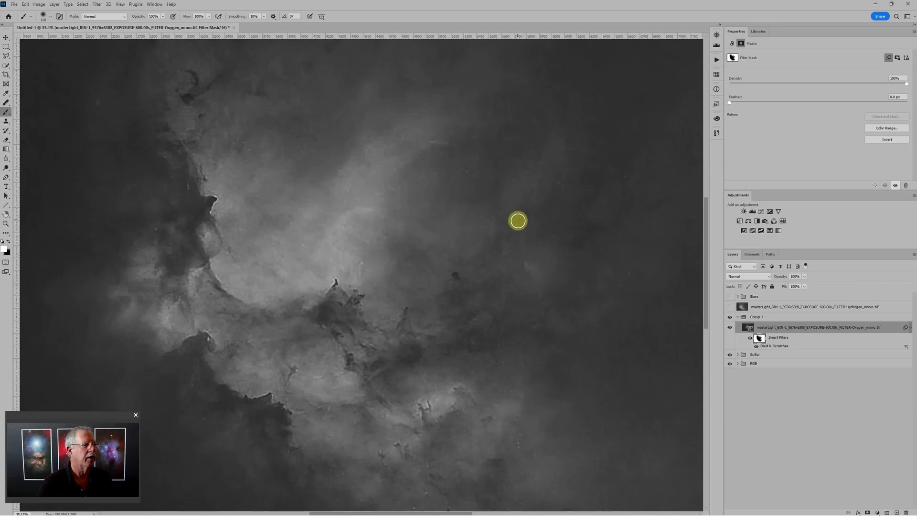
- Examine the nebula and the surrounding background of the Oxygen image for remaining specks
scroll(417, 235, down, 2)
scroll(417, 235, down, 1)
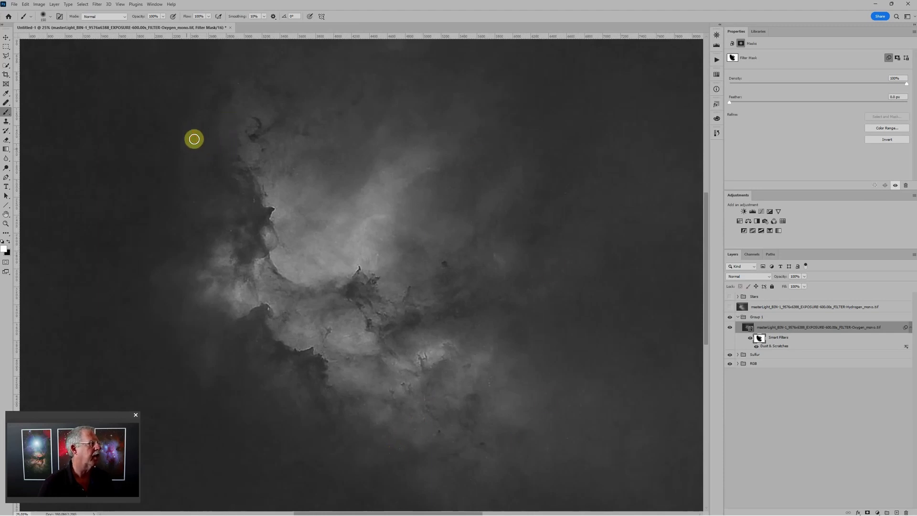
scroll(296, 191, up, 3)
scroll(296, 191, left, 1)
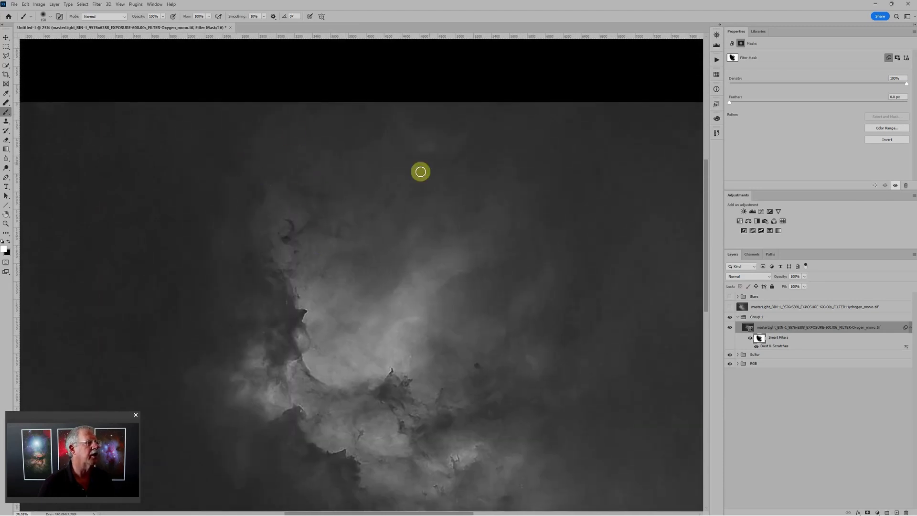
scroll(493, 185, down, 2)
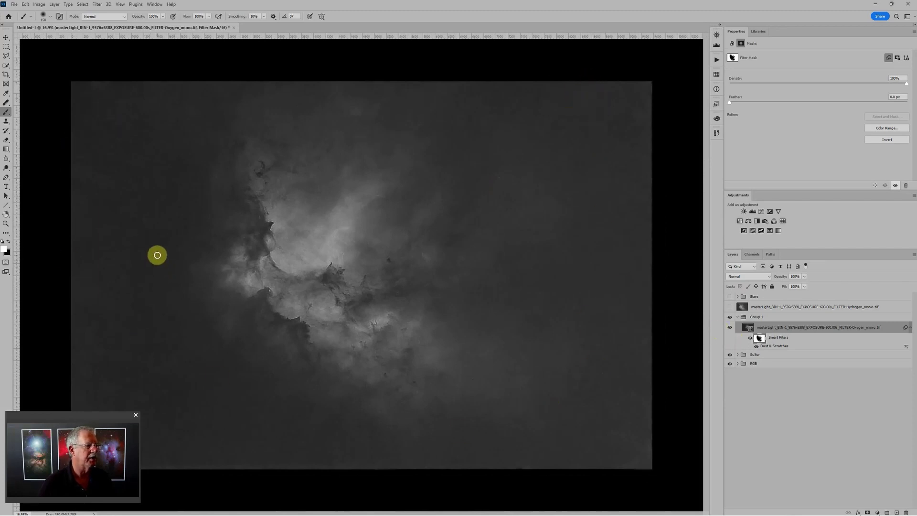
scroll(382, 344, up, 3)
scroll(373, 347, up, 2)
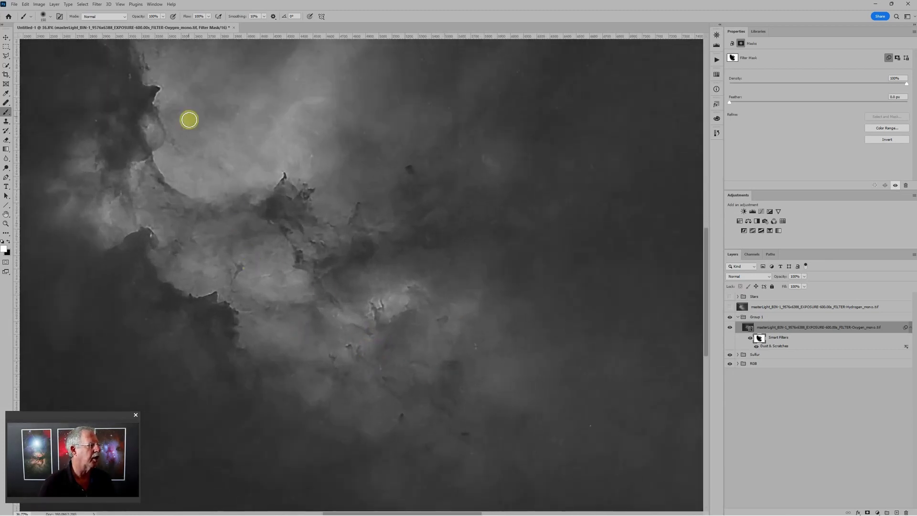
scroll(374, 278, down, 3)
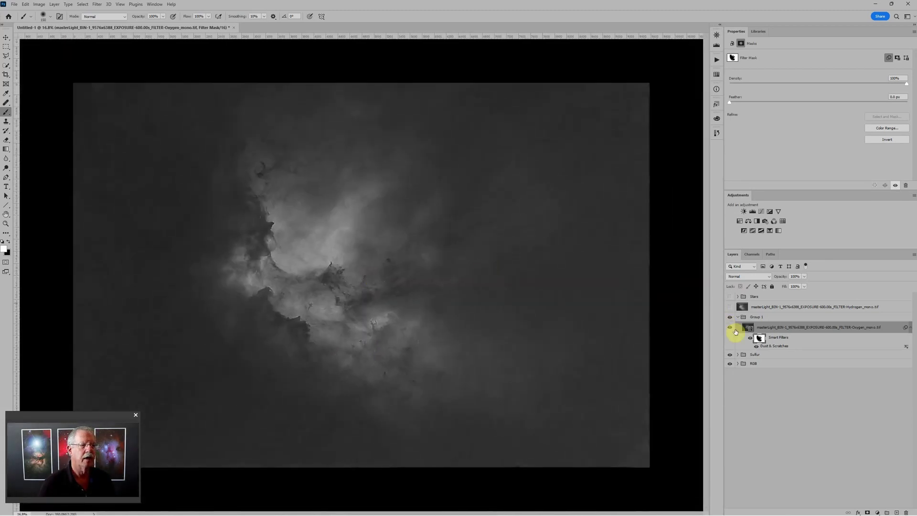
- Add a Levels adjustment above the Oxygen layer with black 15, midtone 0.94 and white 210, and collapse its group
click(753, 211)
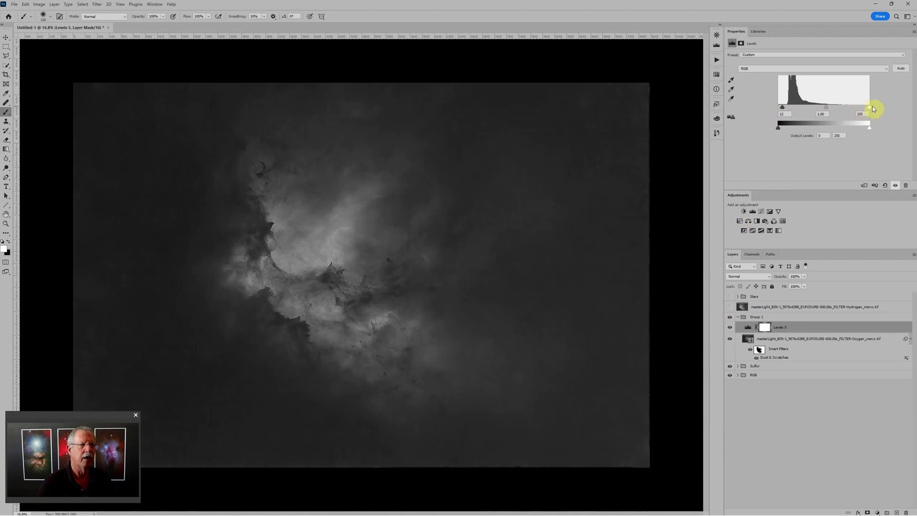
drag(869, 106, 857, 109)
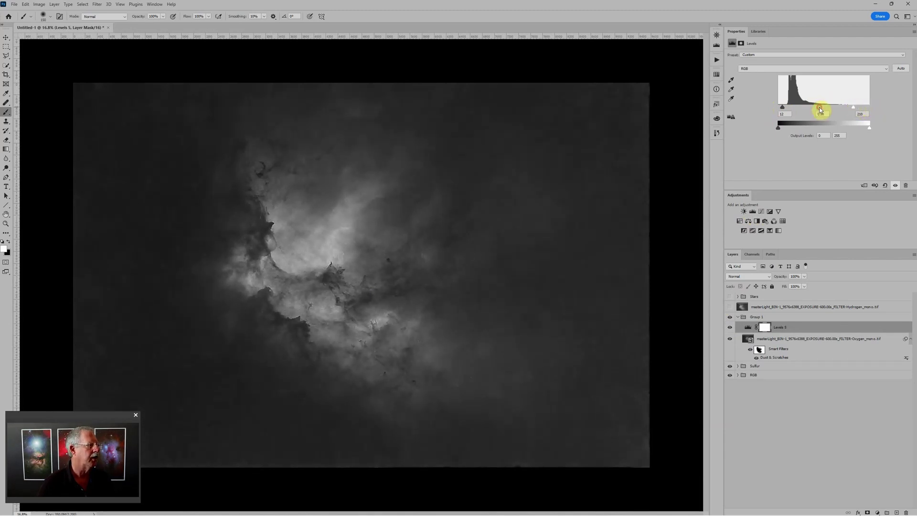
drag(782, 108, 784, 111)
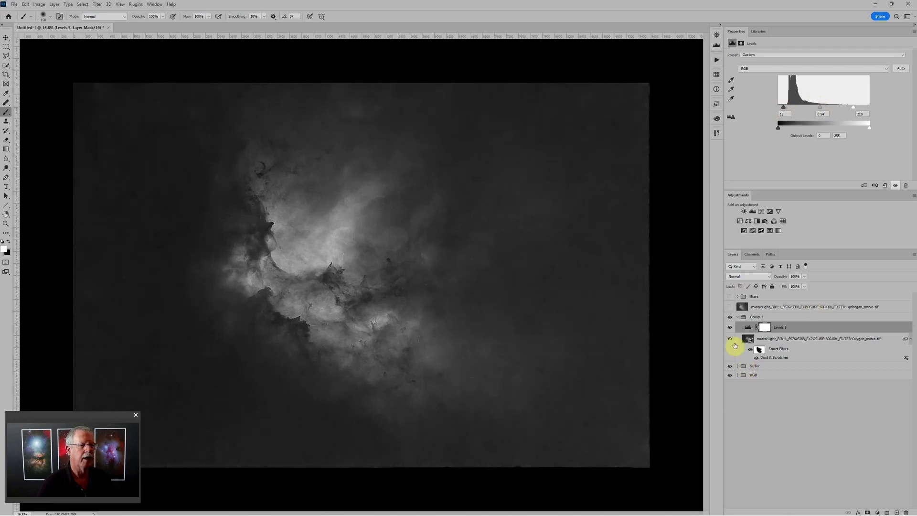
click(738, 317)
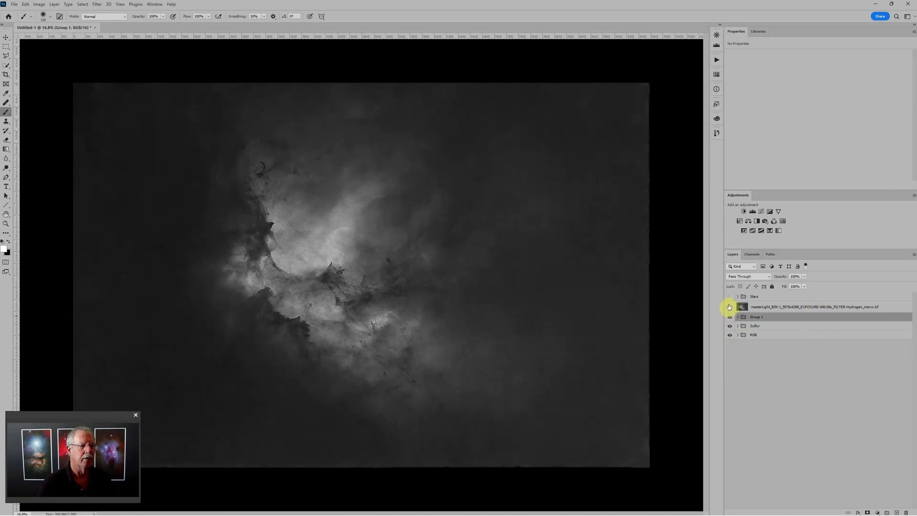
- Show the Hydrogen layer in a new group named Hydrogen and rename Group 1 as Oxygen
click(729, 306)
click(883, 306)
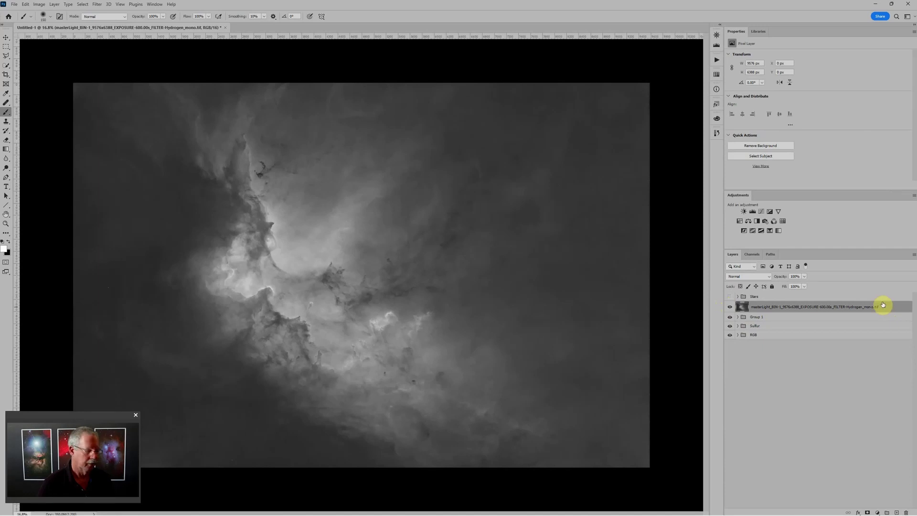
key(ctrl+g)
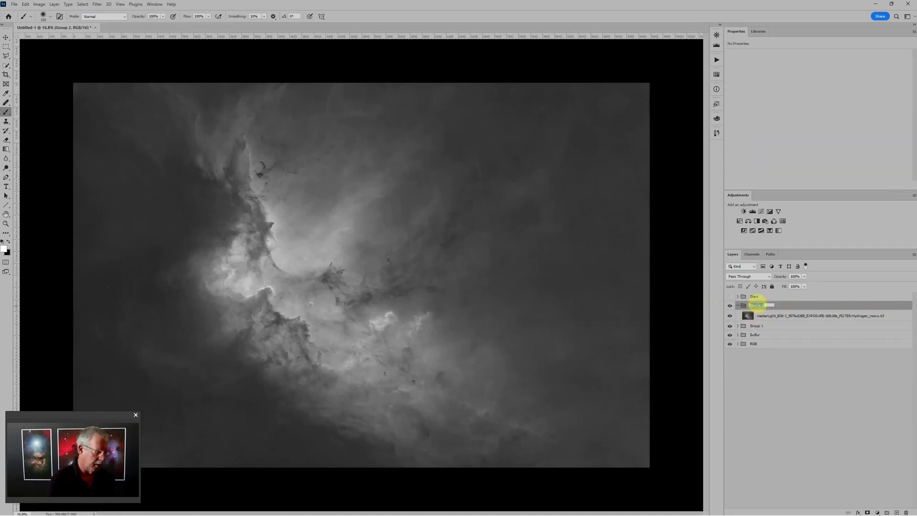
key(Return)
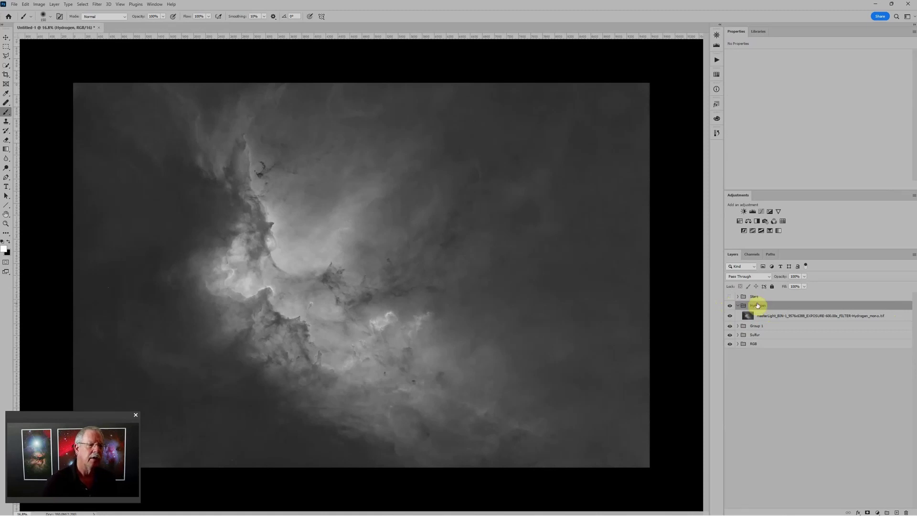
double_click(757, 325)
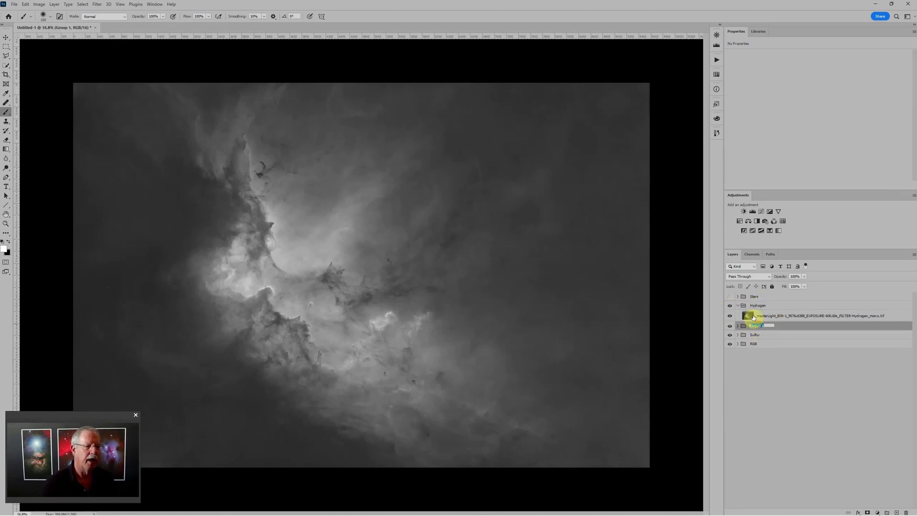
text(Oxygen)
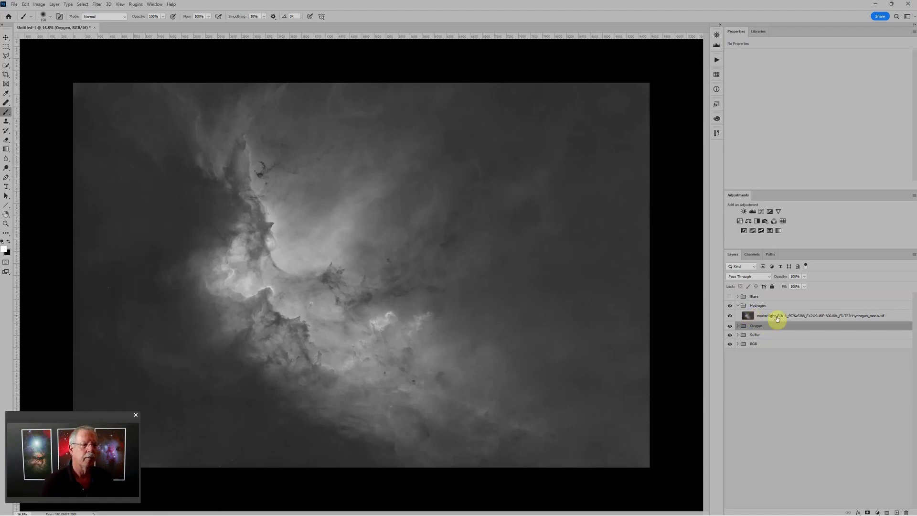
- Convert the Hydrogen layer to a smart object
click(806, 317)
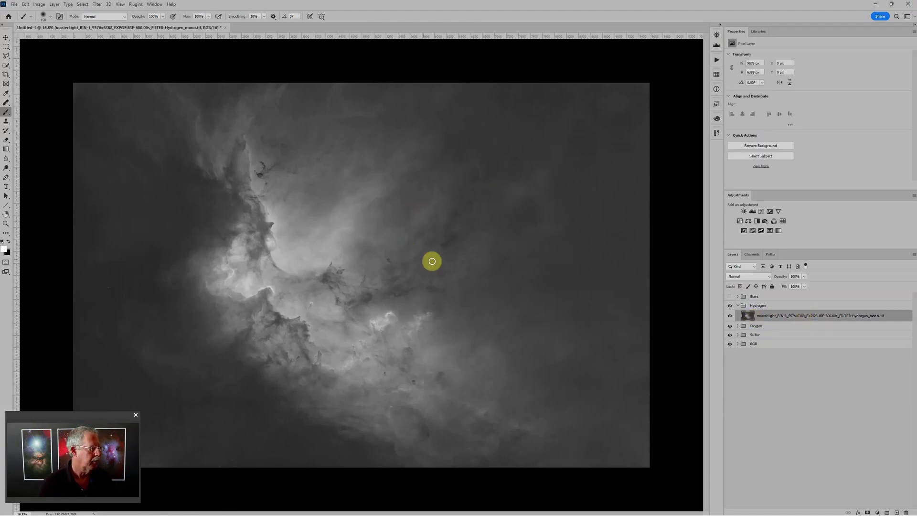
scroll(478, 246, up, 1)
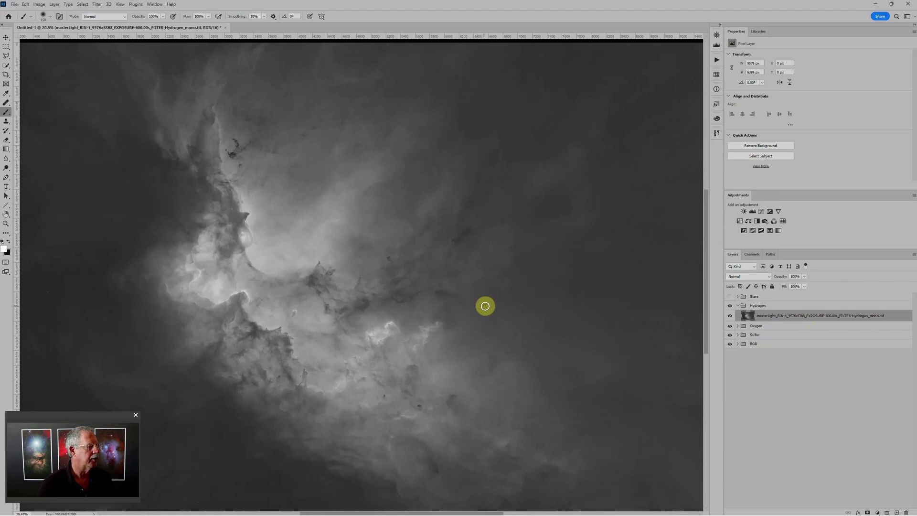
scroll(494, 282, down, 2)
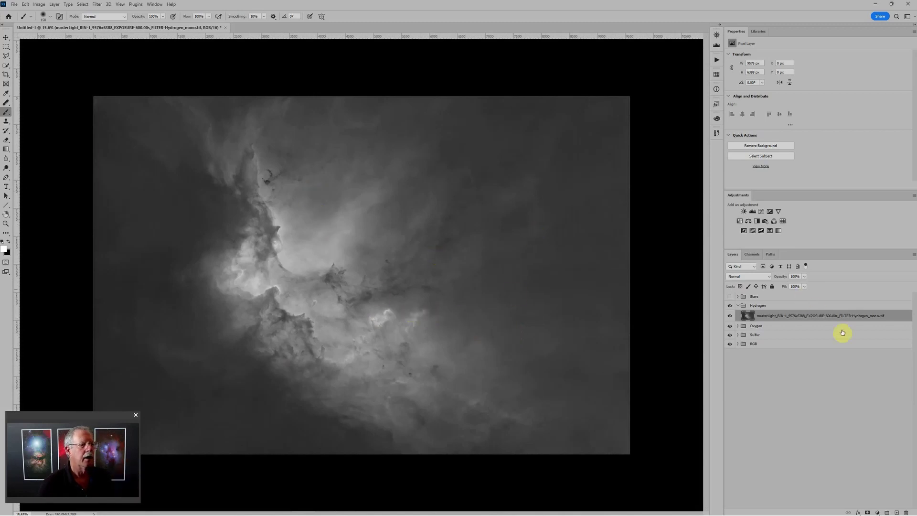
right_click(897, 317)
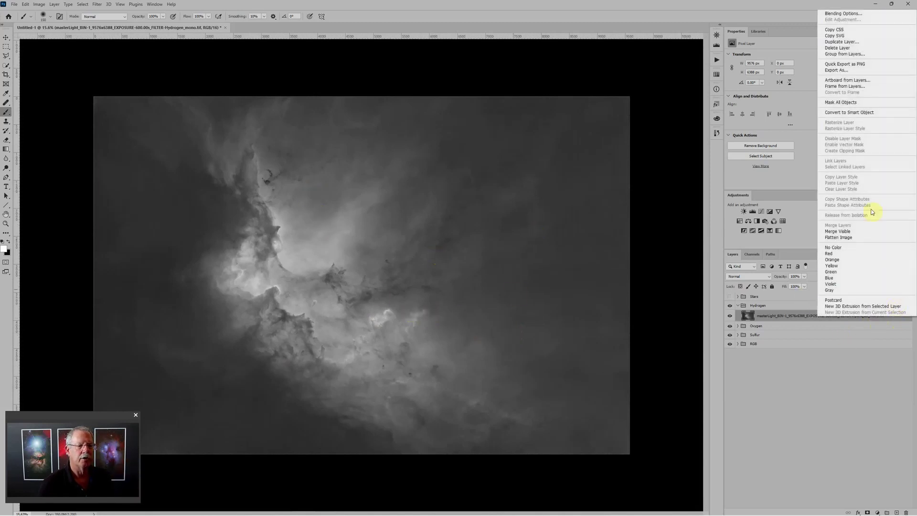
click(864, 113)
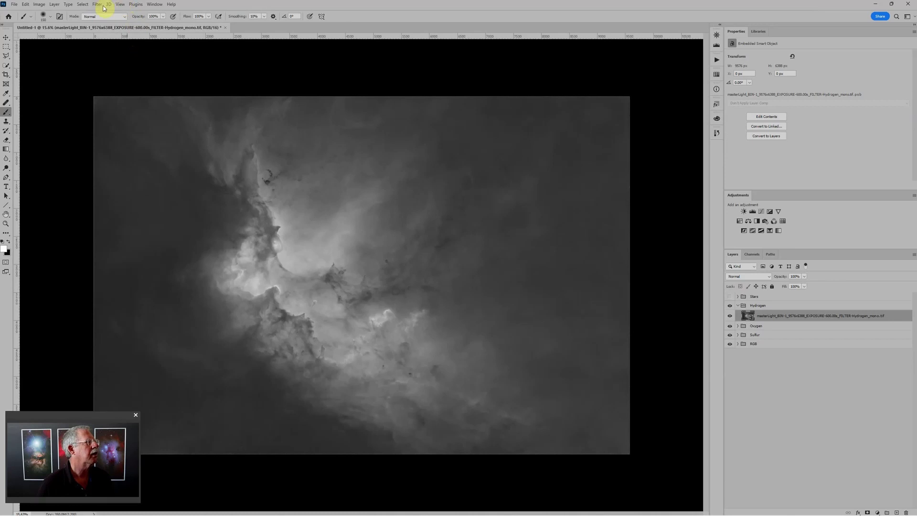
- Apply Smart Sharpen to the Hydrogen layer with a reduced amount and a radius of 9.1 px
click(98, 4)
mouse_move(113, 138)
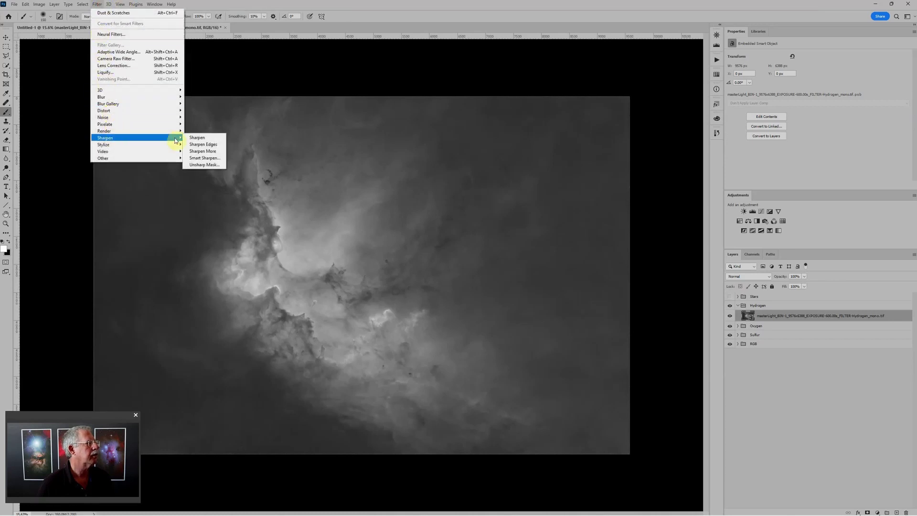
click(197, 155)
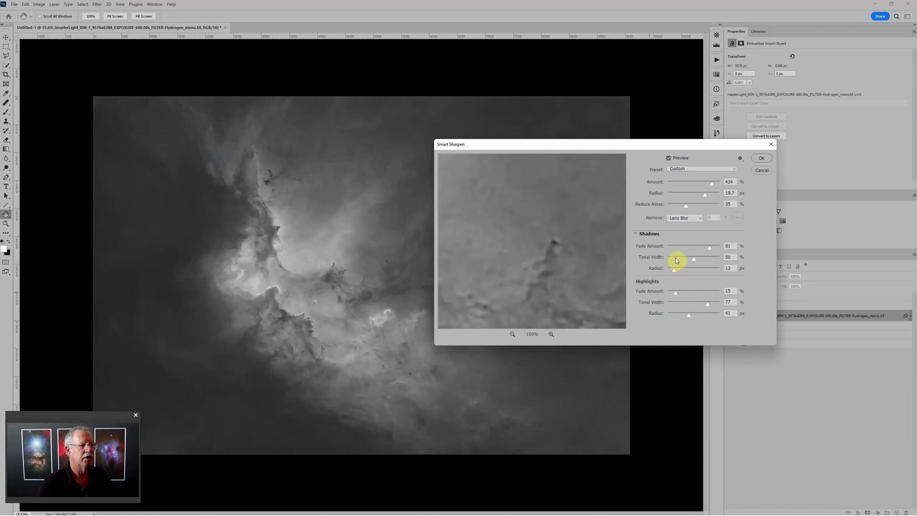
mouse_move(705, 197)
mouse_down()
mouse_move(695, 194)
mouse_move(704, 186)
mouse_up()
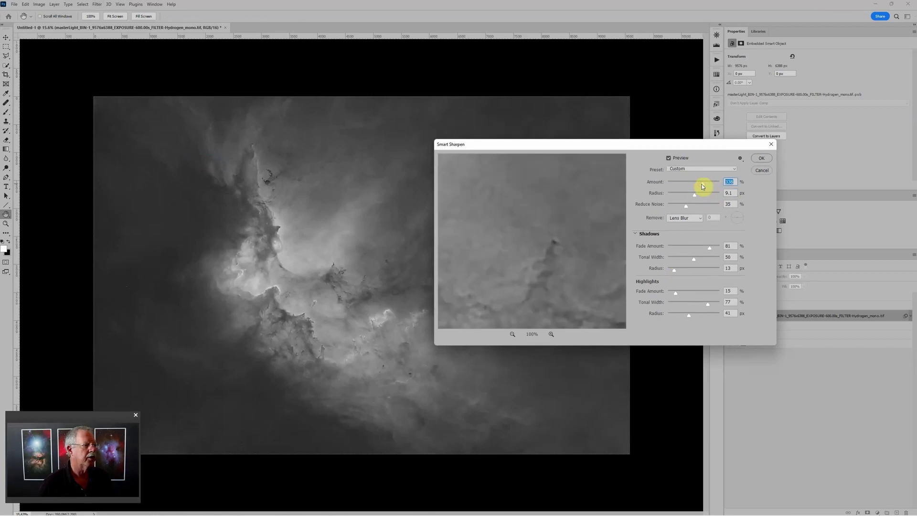
click(761, 159)
key(b)
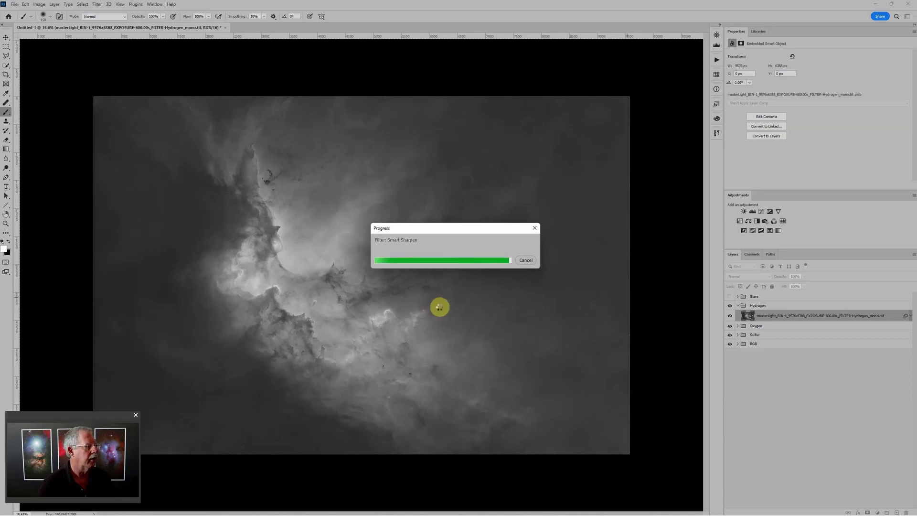
- Convert the sharpened Hydrogen layer, with its Smart Sharpen filter, to a new smart object
scroll(390, 310, down, 1)
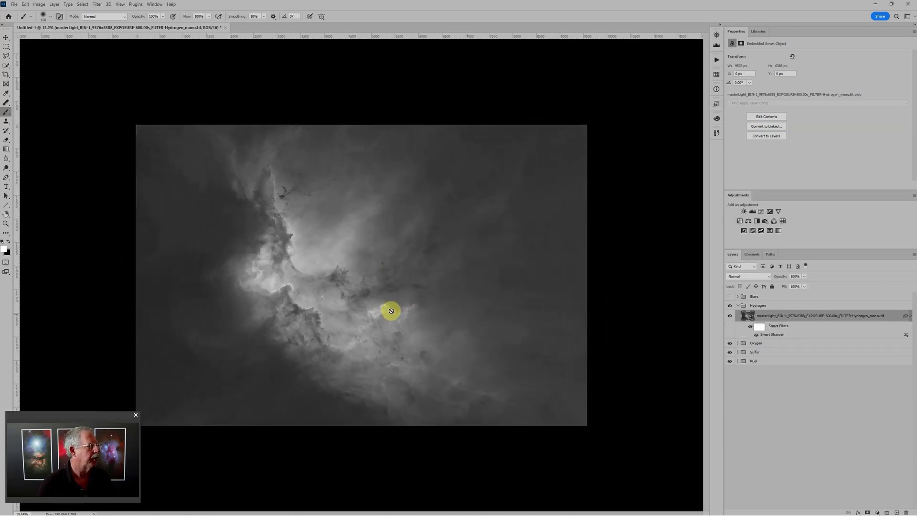
scroll(502, 289, up, 8)
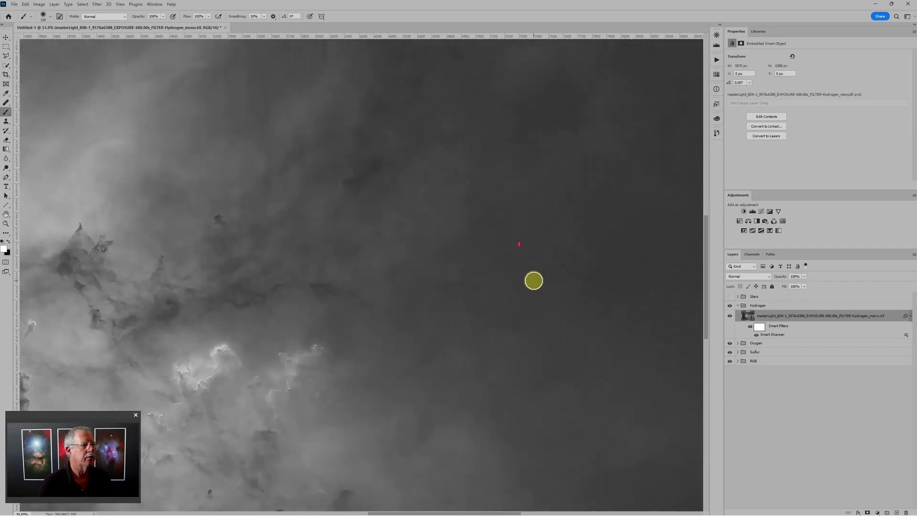
scroll(518, 243, up, 2)
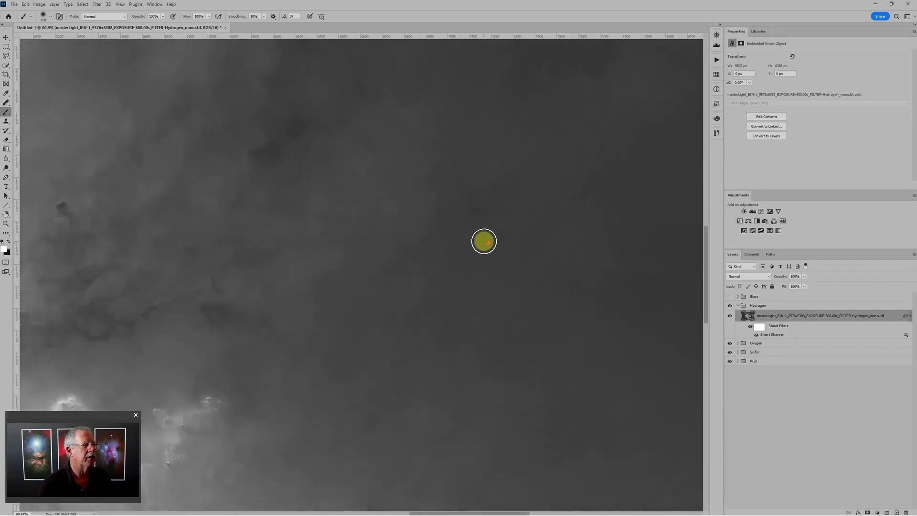
scroll(484, 242, down, 8)
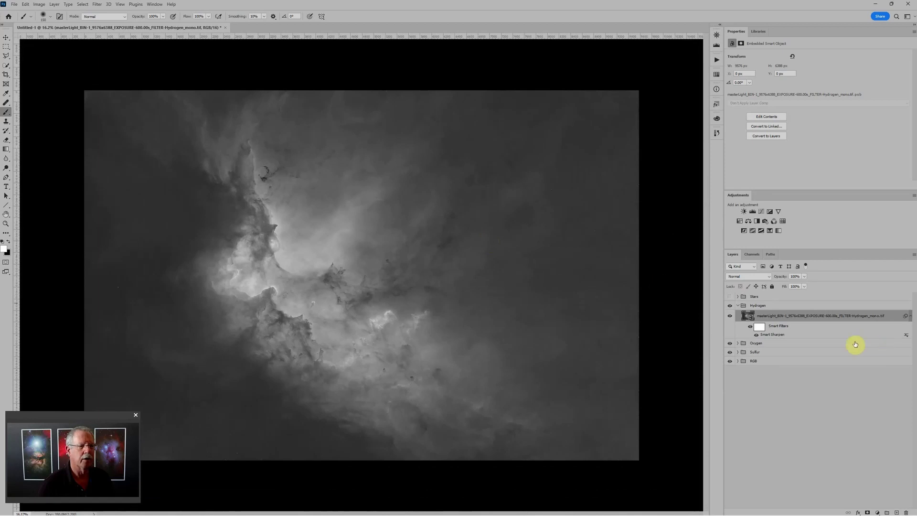
right_click(895, 315)
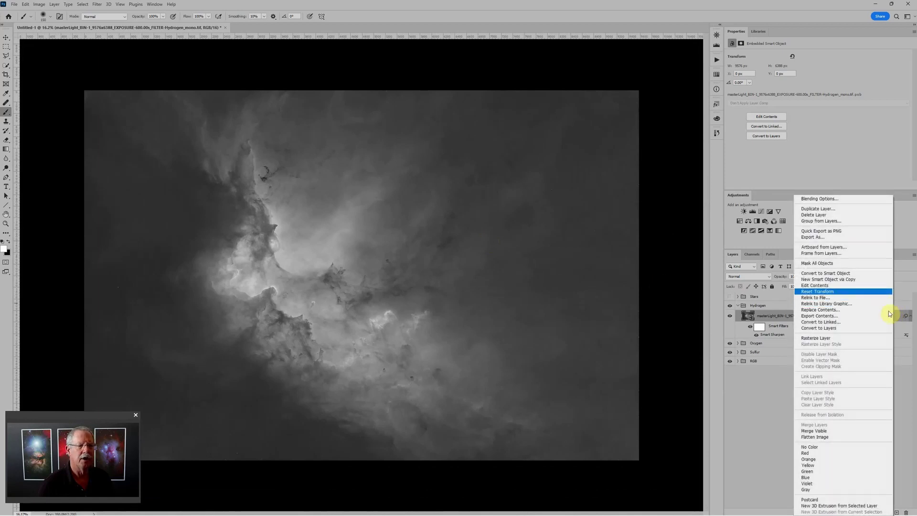
click(832, 273)
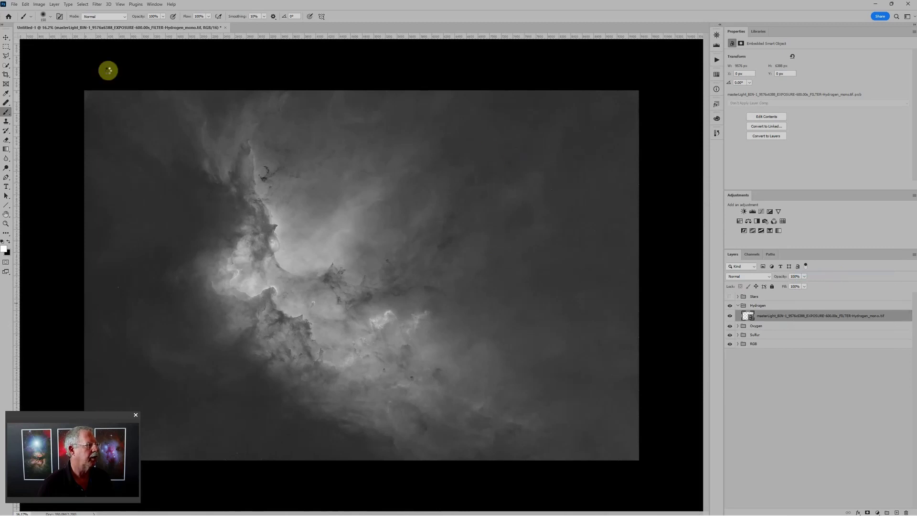
- Apply Dust & Scratches to the Hydrogen layer with radius 15 px and threshold 0, and invert its filter mask to black
click(98, 5)
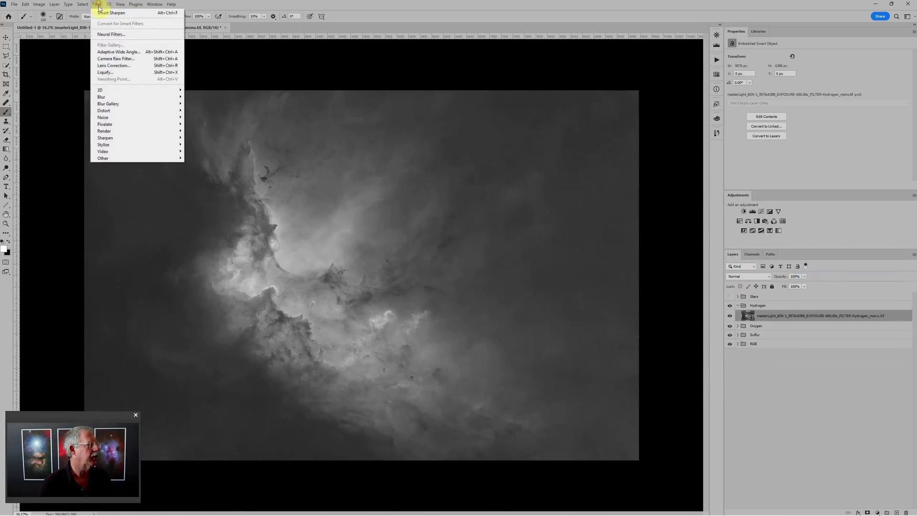
mouse_move(116, 122)
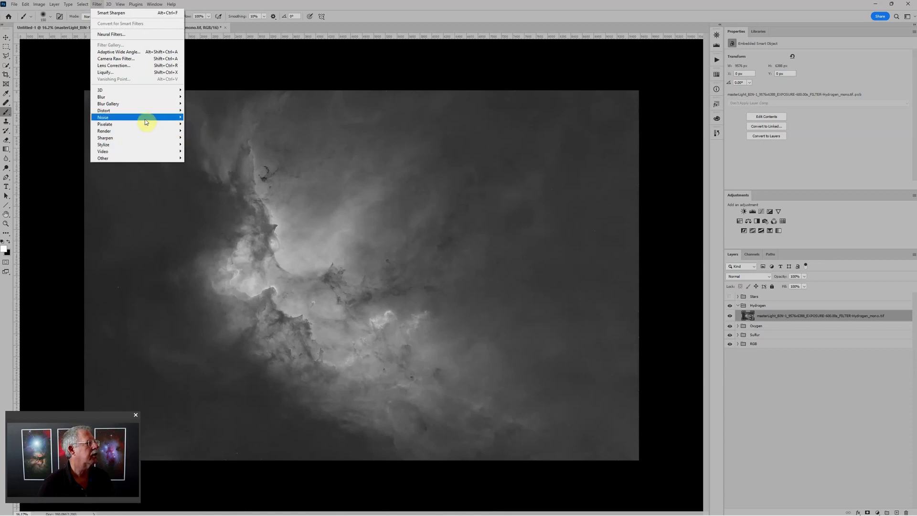
click(187, 131)
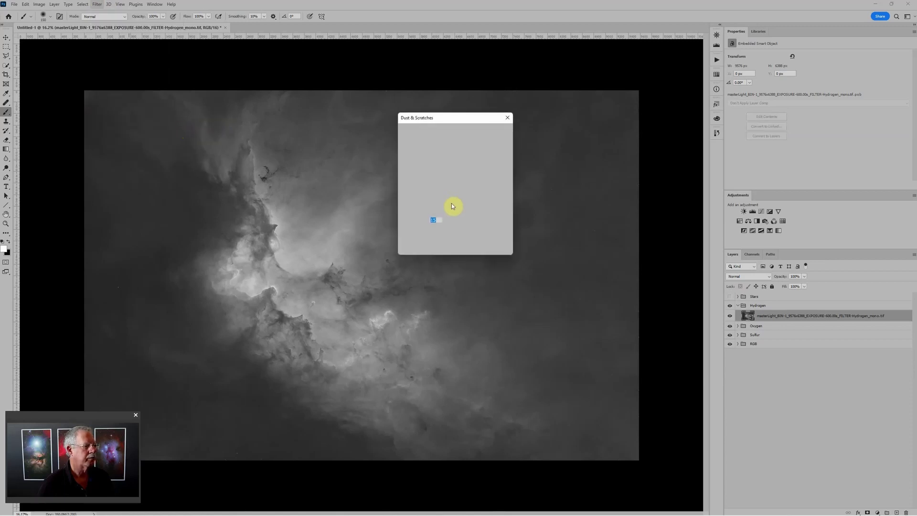
click(494, 133)
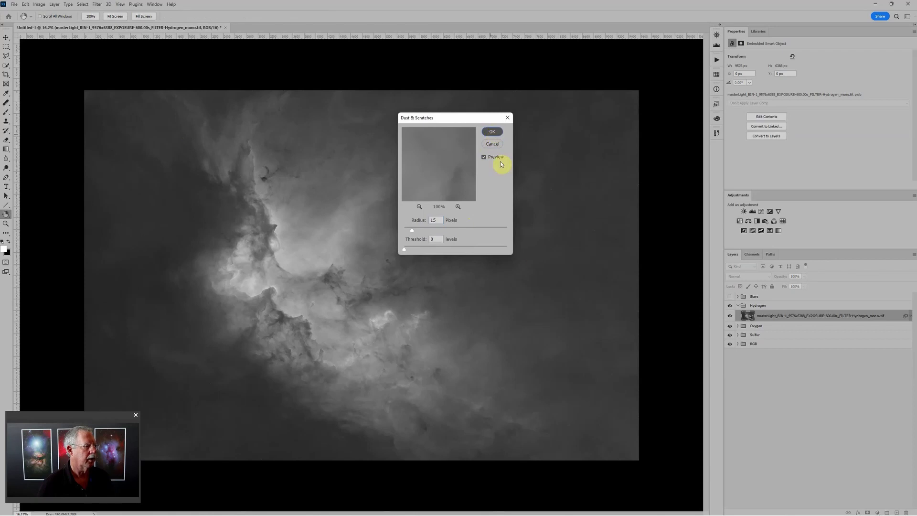
key(b)
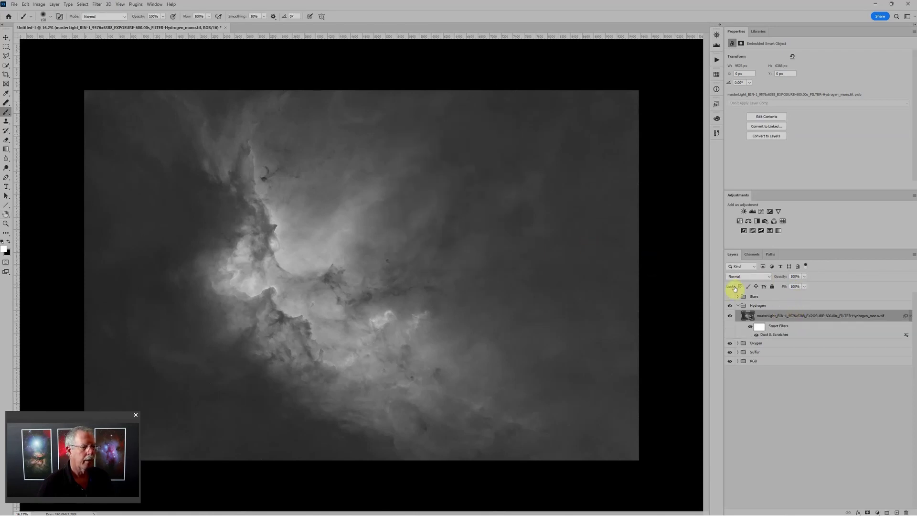
click(758, 329)
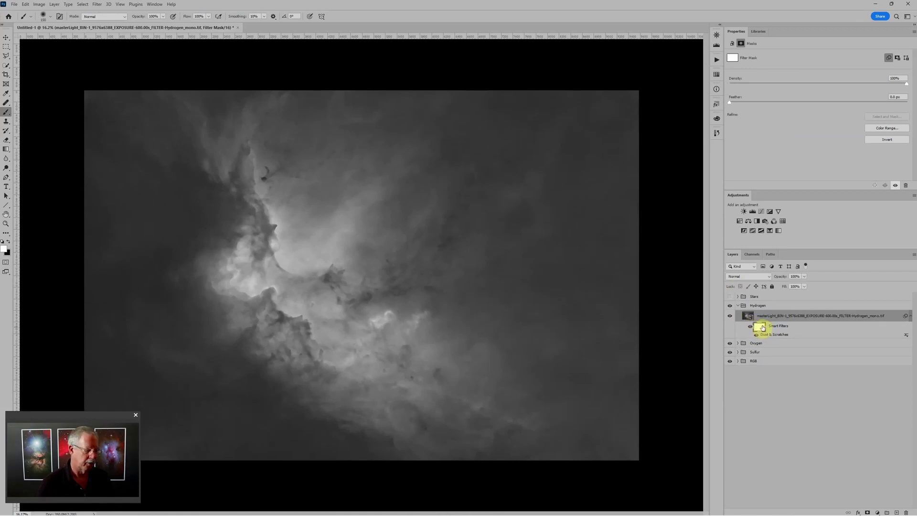
key(ctrl+i)
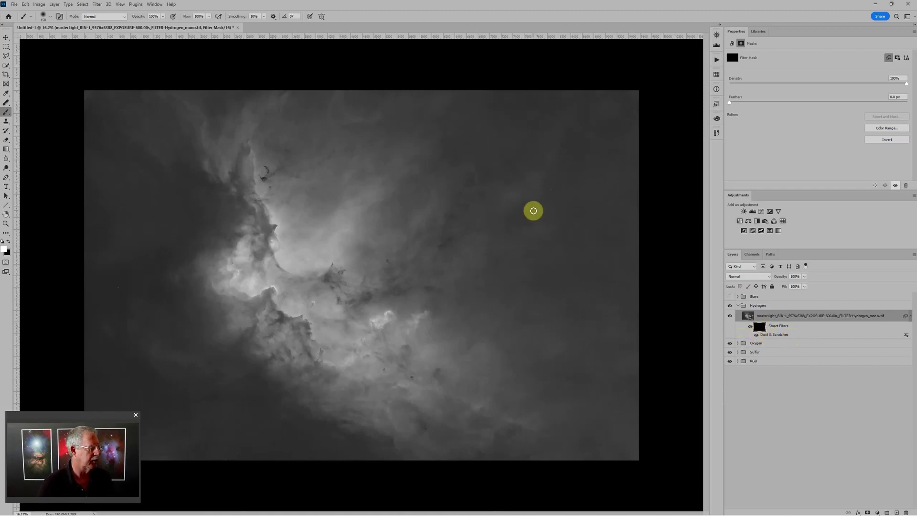
- Paint white on the Hydrogen filter mask over the small specks in the dark areas around the nebula
scroll(520, 229, up, 2)
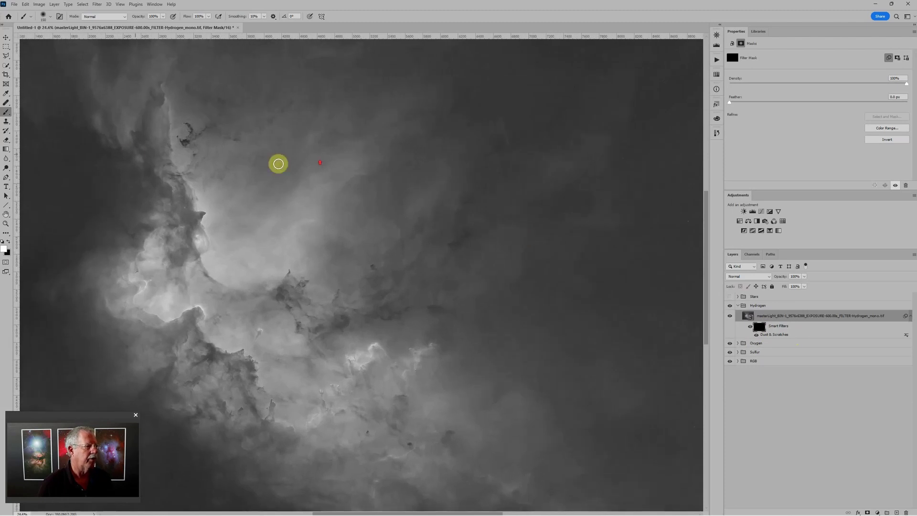
scroll(510, 232, up, 3)
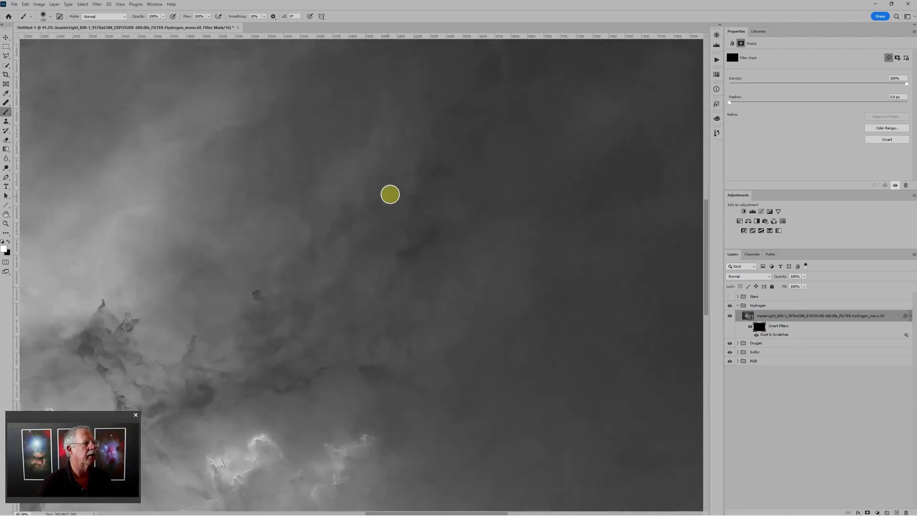
scroll(554, 259, down, 1)
scroll(554, 258, down, 1)
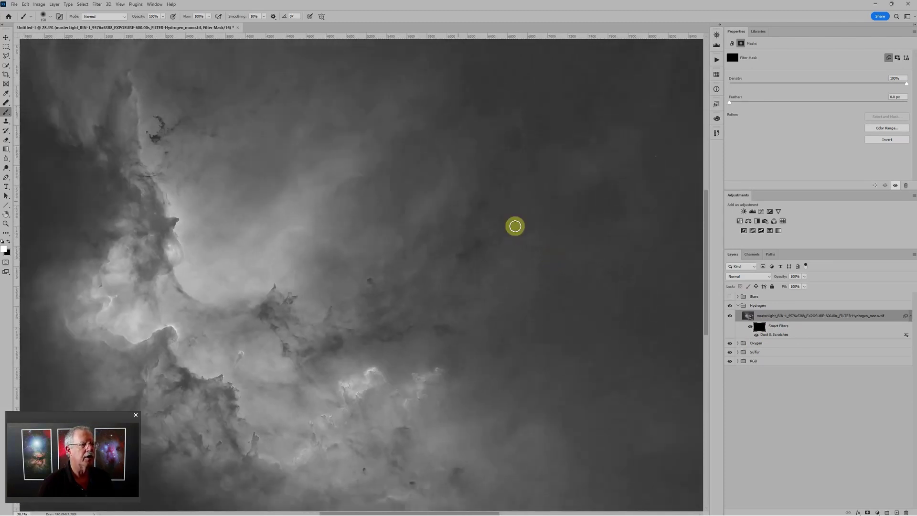
drag(348, 178, 191, 230)
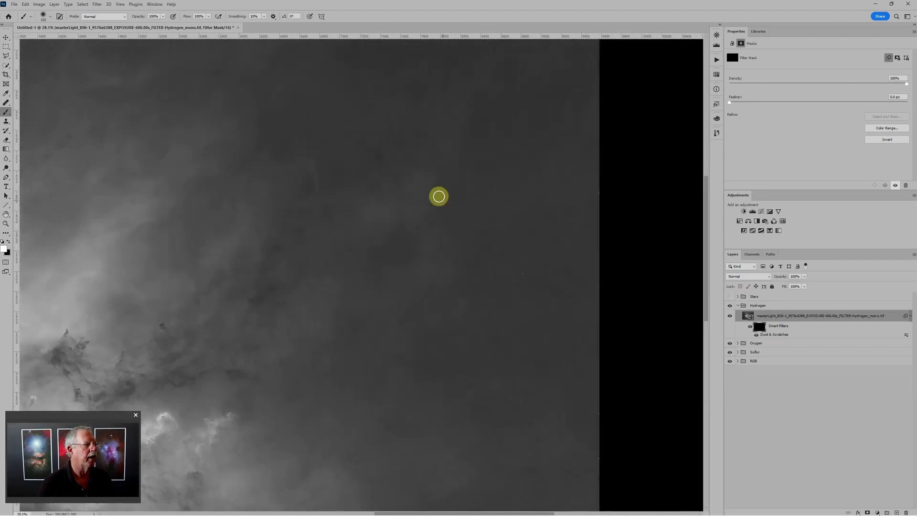
click(448, 201)
click(520, 271)
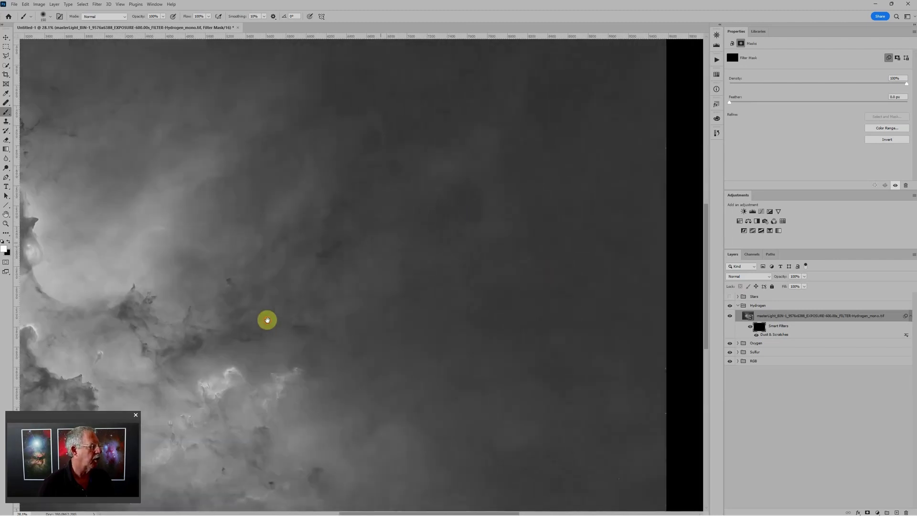
drag(266, 319, 457, 267)
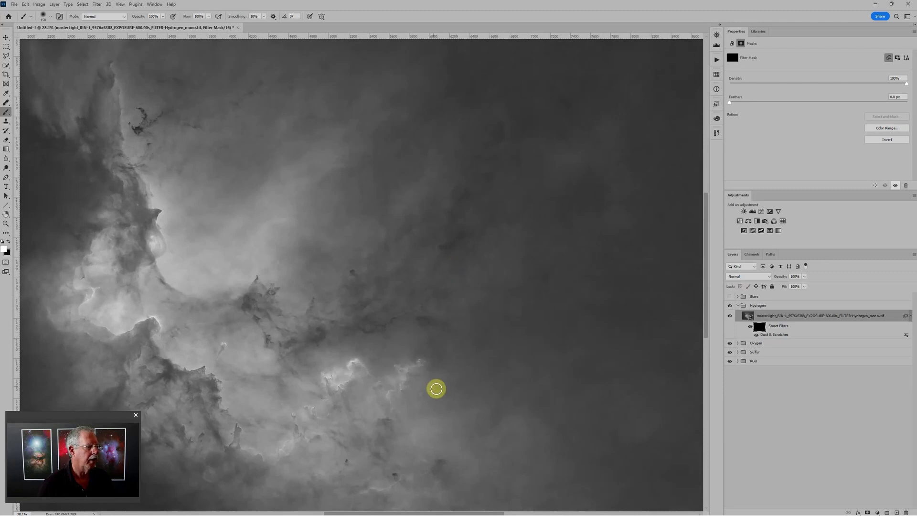
scroll(428, 193, down, 1)
drag(483, 142, 707, 250)
drag(541, 283, 303, 332)
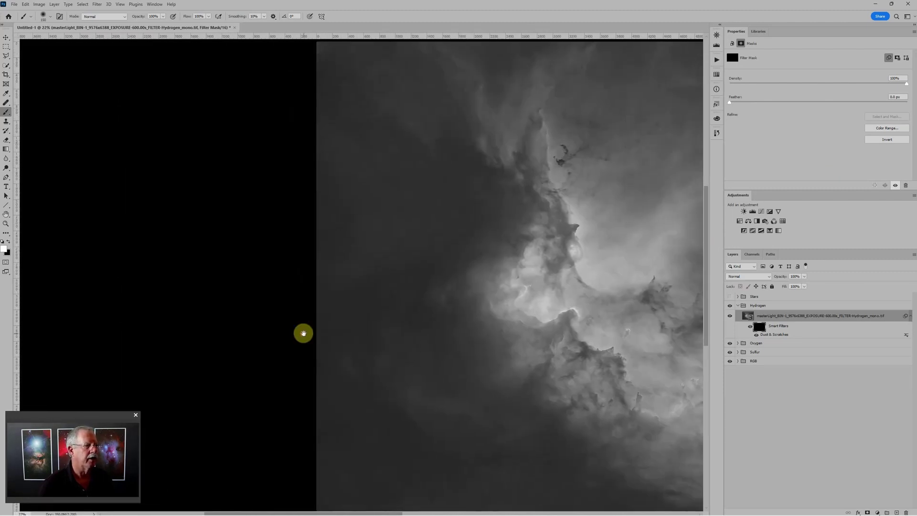
drag(422, 231, 322, 97)
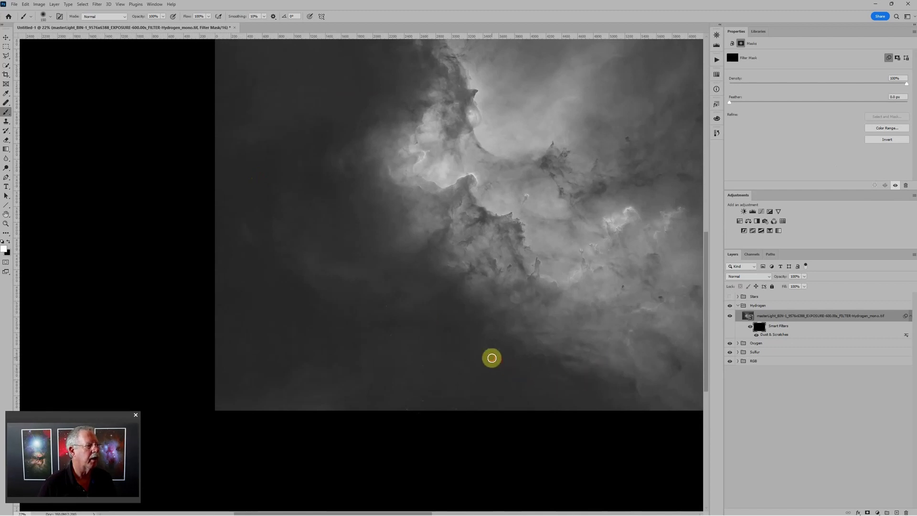
drag(491, 359, 293, 362)
drag(502, 314, 426, 338)
- Add a Levels adjustment above the Hydrogen layer with black 10, midtone 0.92 and white 236, and collapse the Hydrogen group
key(ctrl+0)
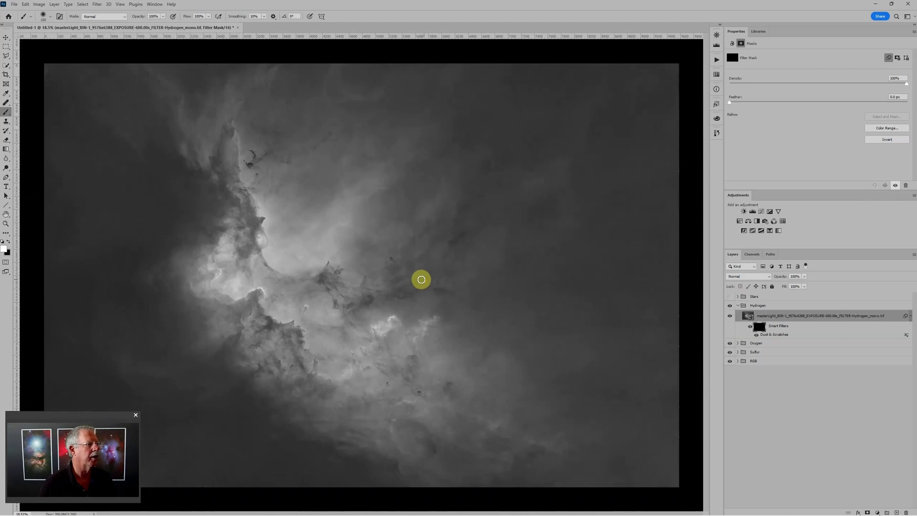
key(ctrl+minus)
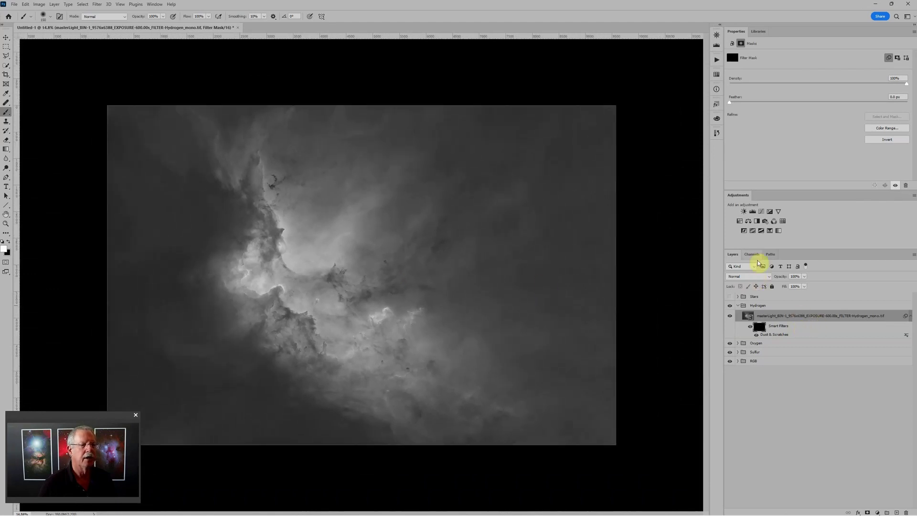
click(752, 211)
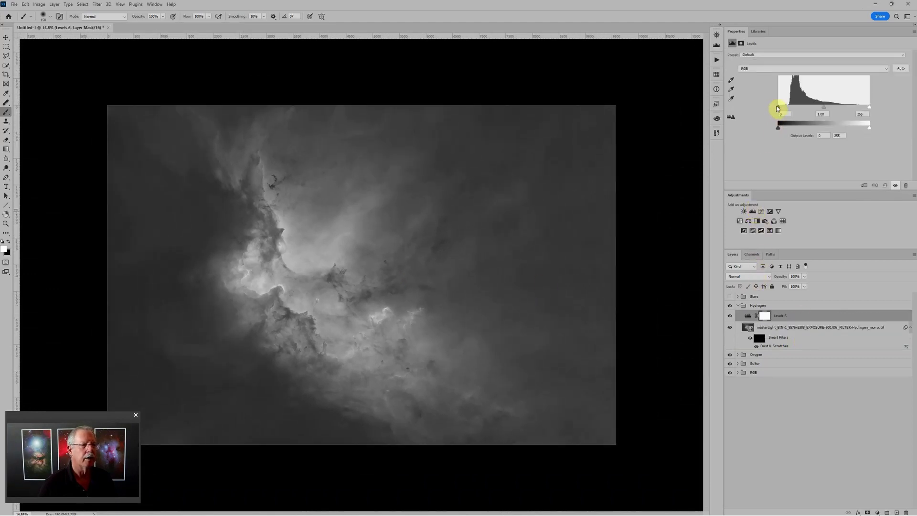
drag(781, 105, 785, 106)
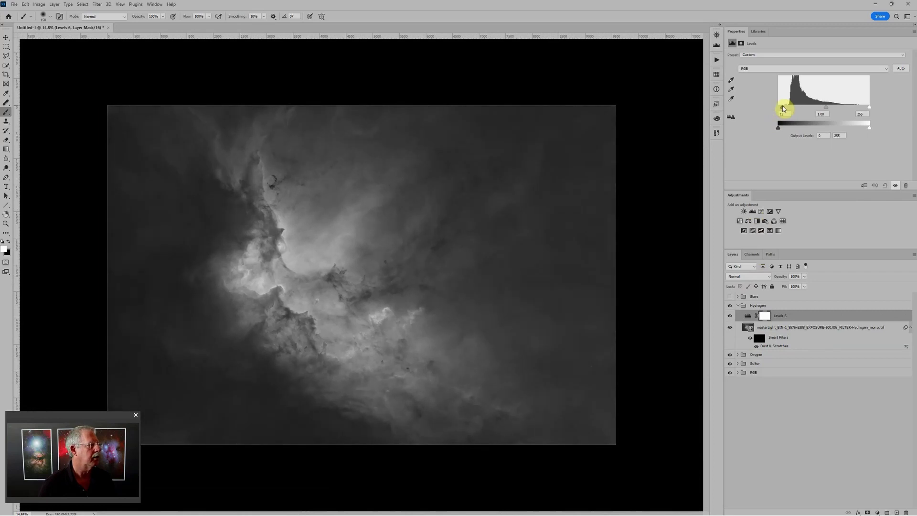
drag(869, 107, 863, 106)
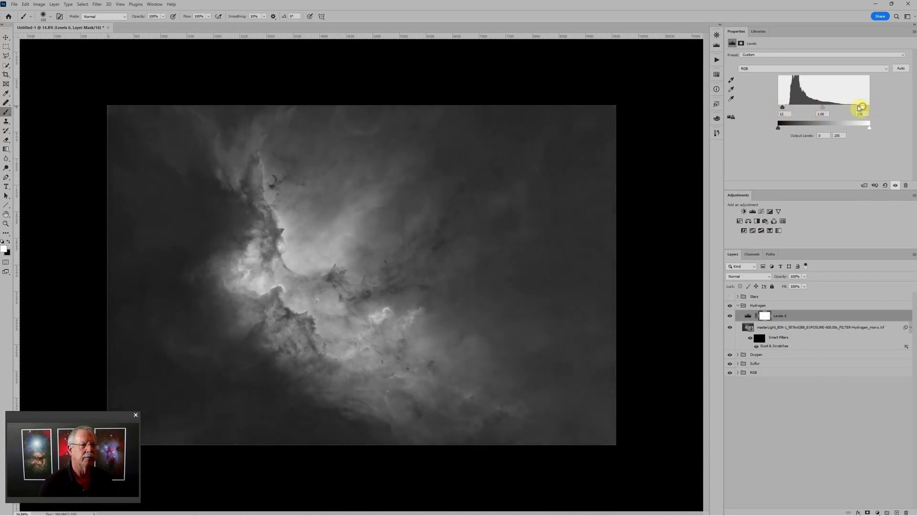
click(825, 108)
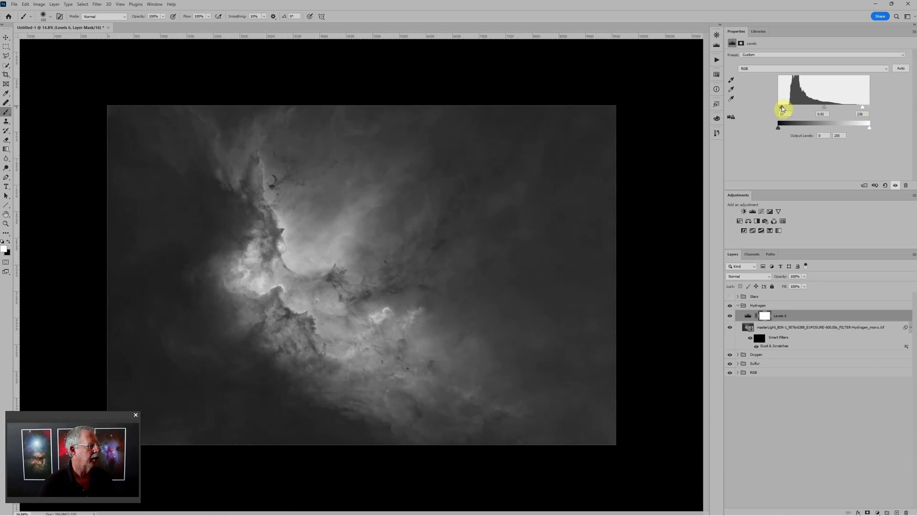
scroll(483, 214, down, 3)
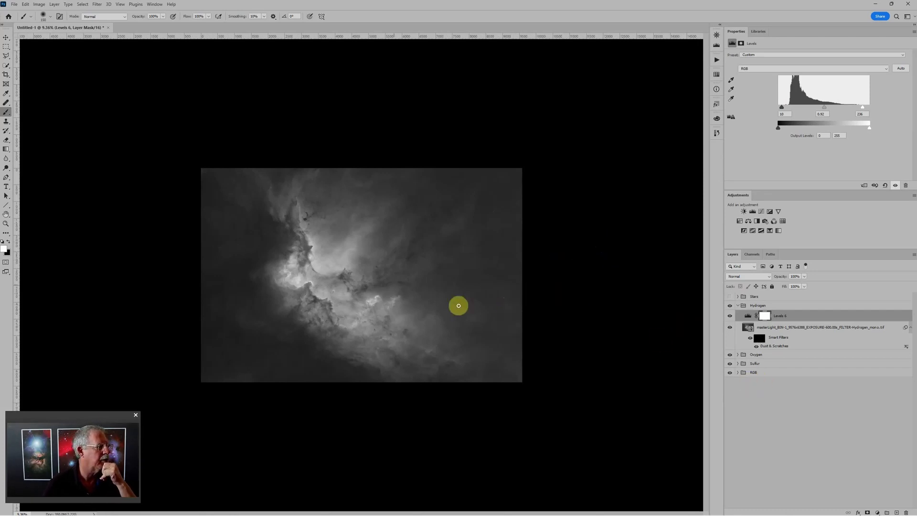
key(ctrl+plus)
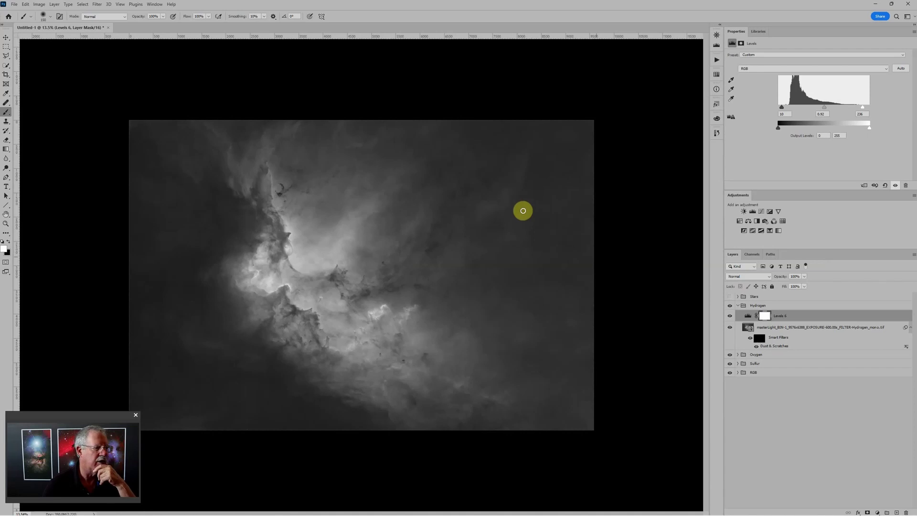
click(738, 306)
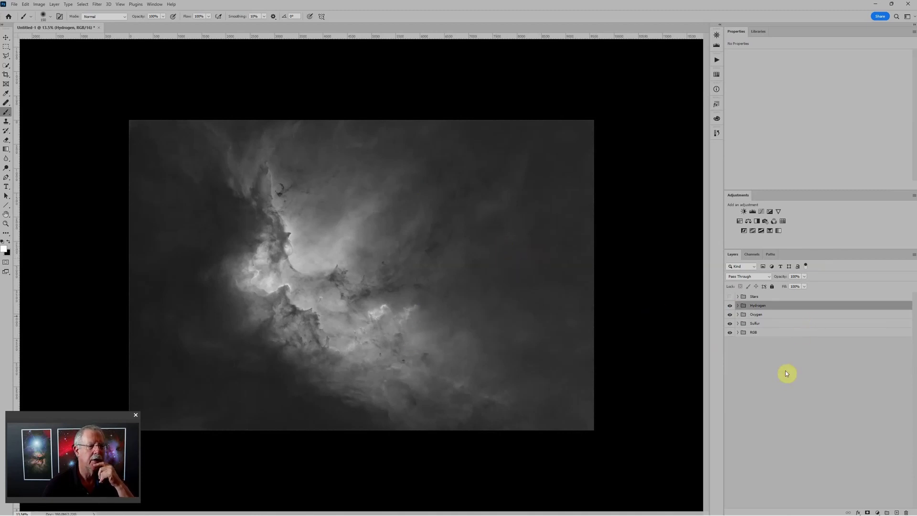
- Hide the Hydrogen and Oxygen groups to inspect the Sulfur image, and select the Sulfur group
click(730, 314)
scroll(522, 303, down, 1)
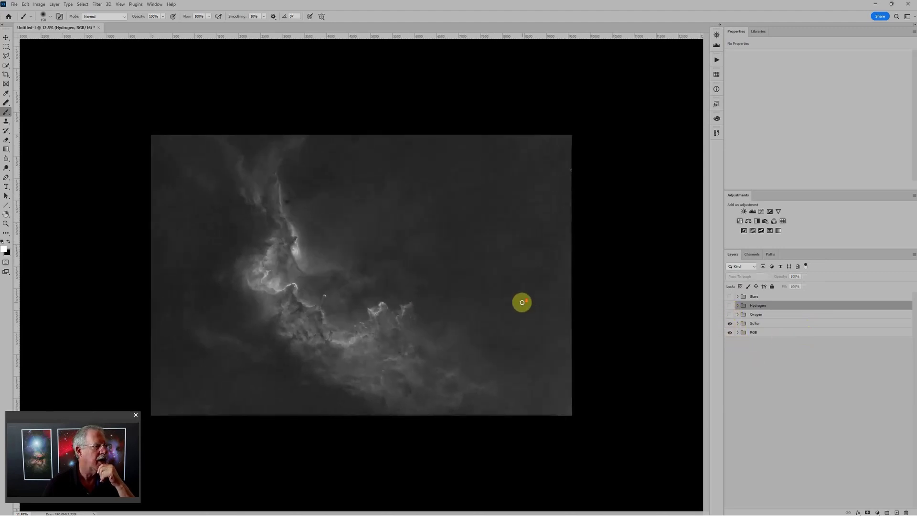
scroll(491, 261, up, 2)
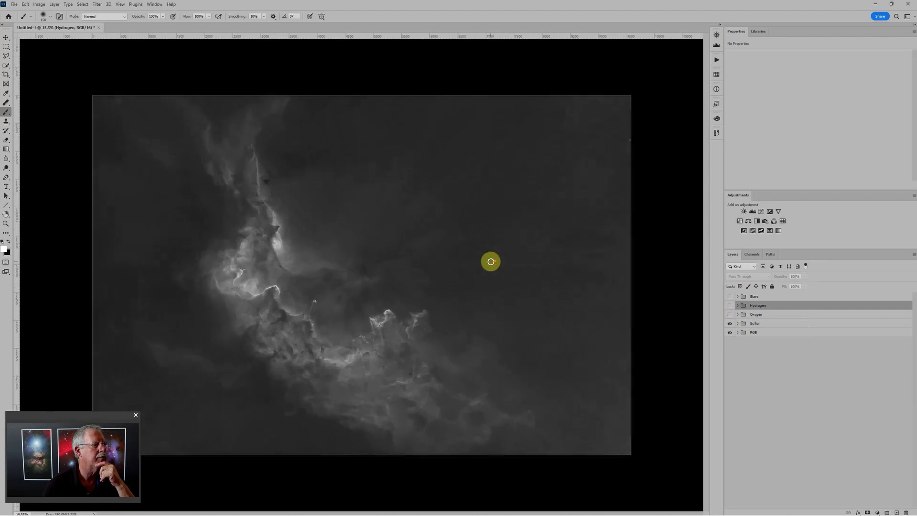
scroll(537, 272, up, 2)
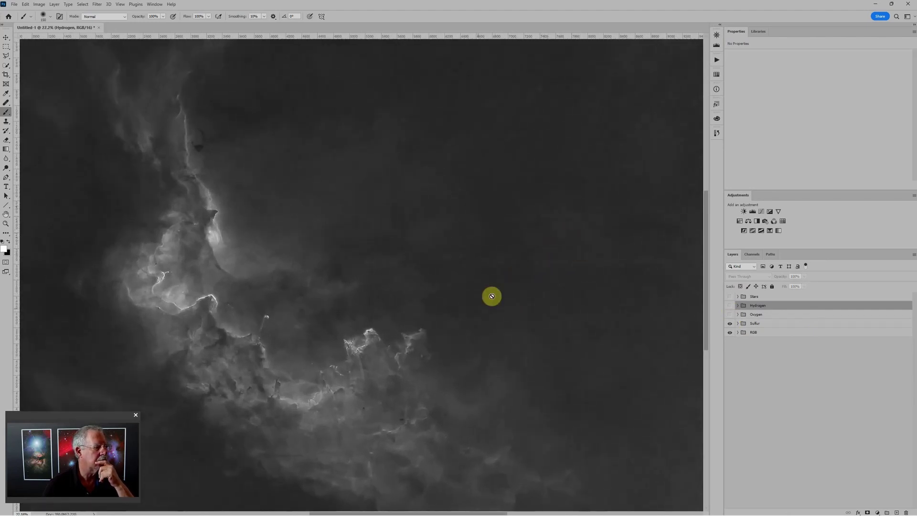
scroll(560, 278, down, 2)
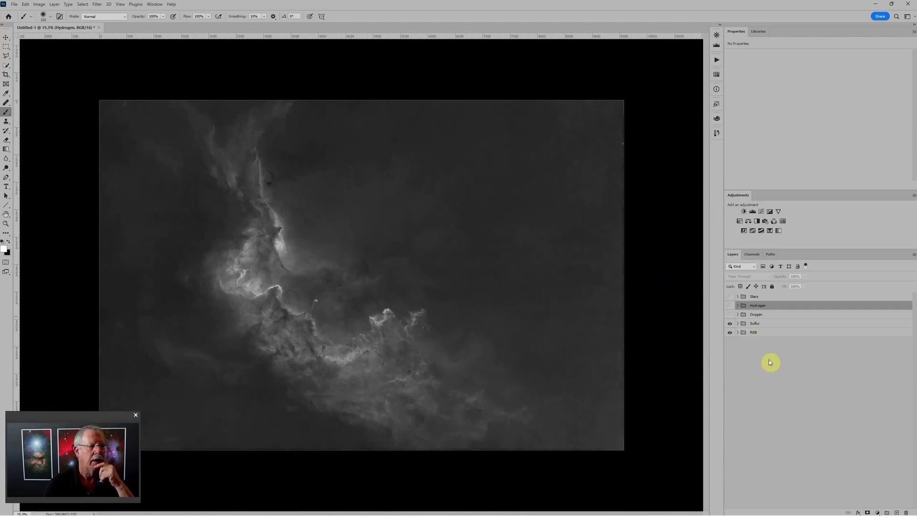
click(764, 326)
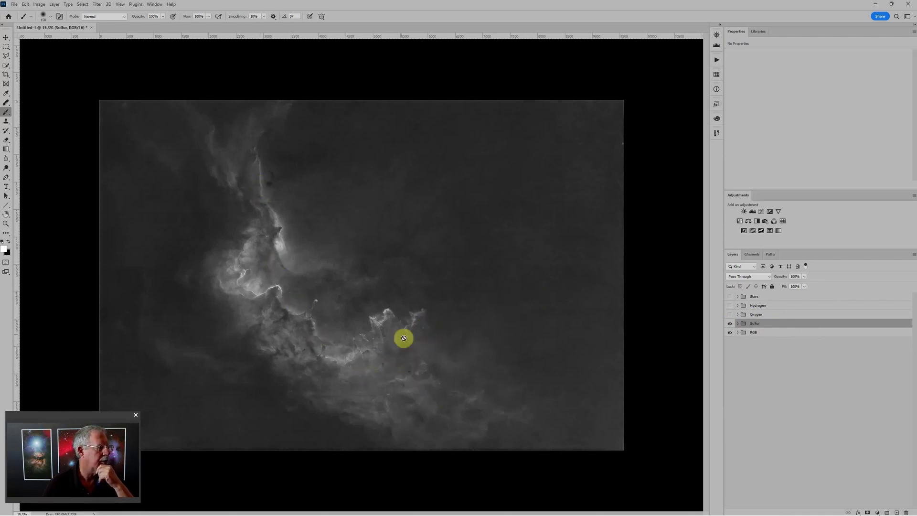
- Show the Oxygen group and exclude the red channel from its advanced blending options
click(776, 315)
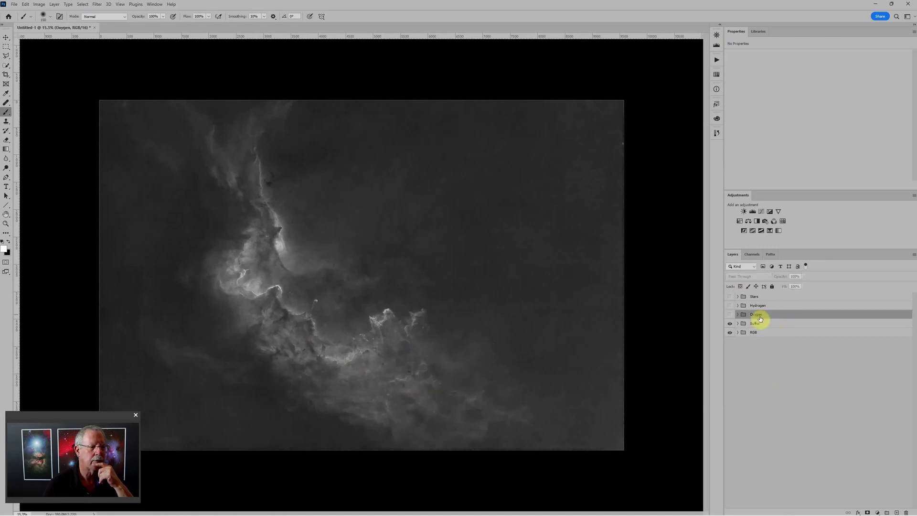
click(730, 315)
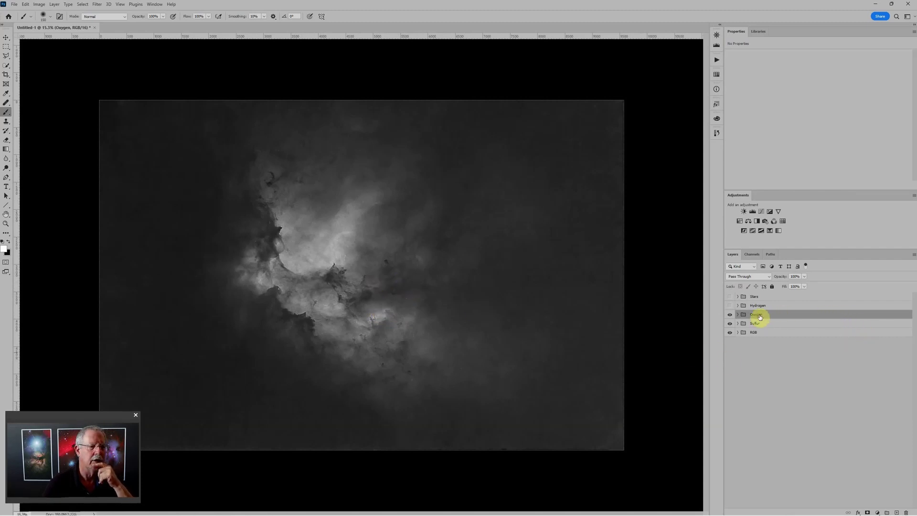
double_click(798, 316)
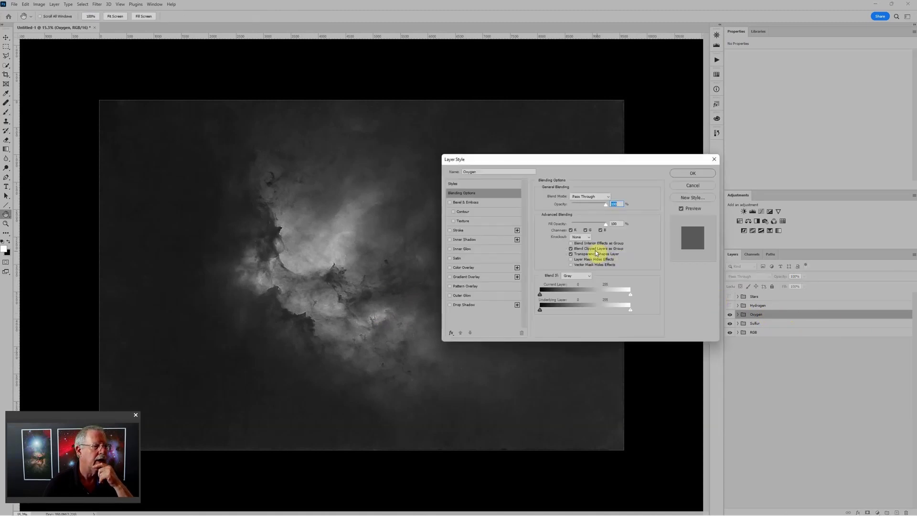
drag(502, 159, 454, 159)
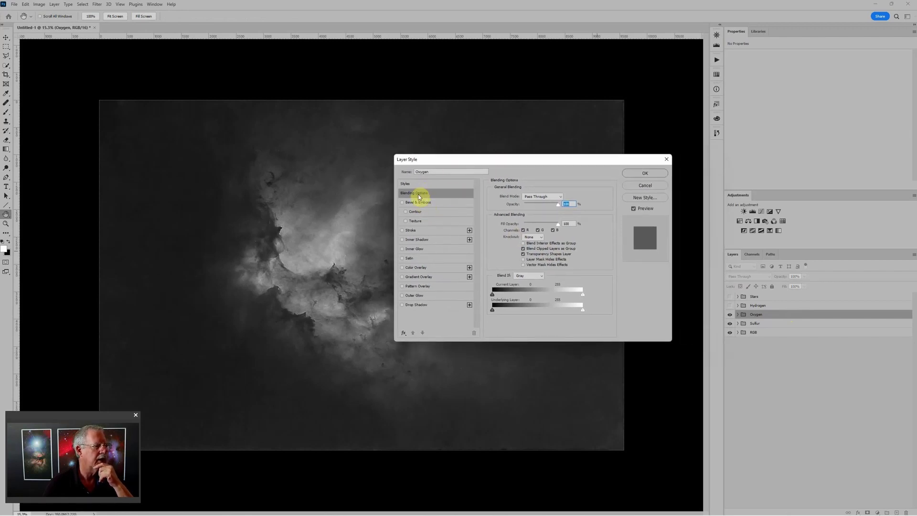
click(523, 230)
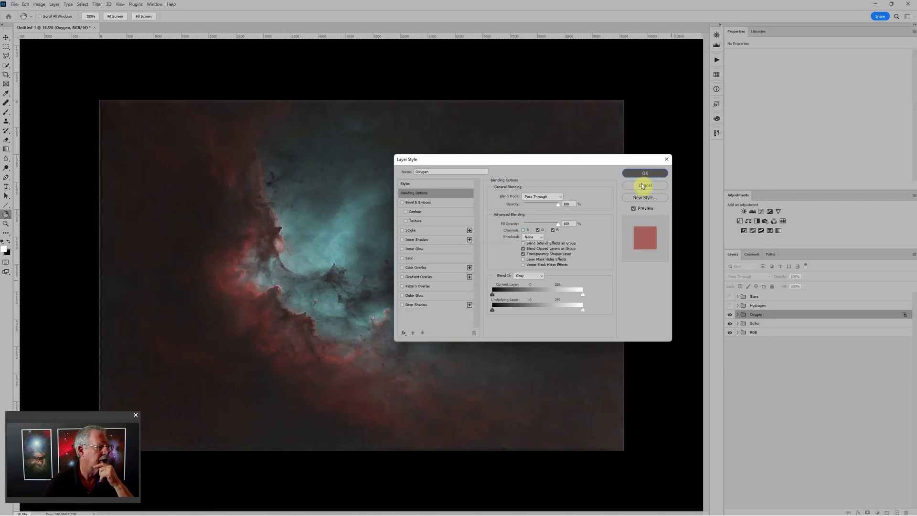
click(643, 186)
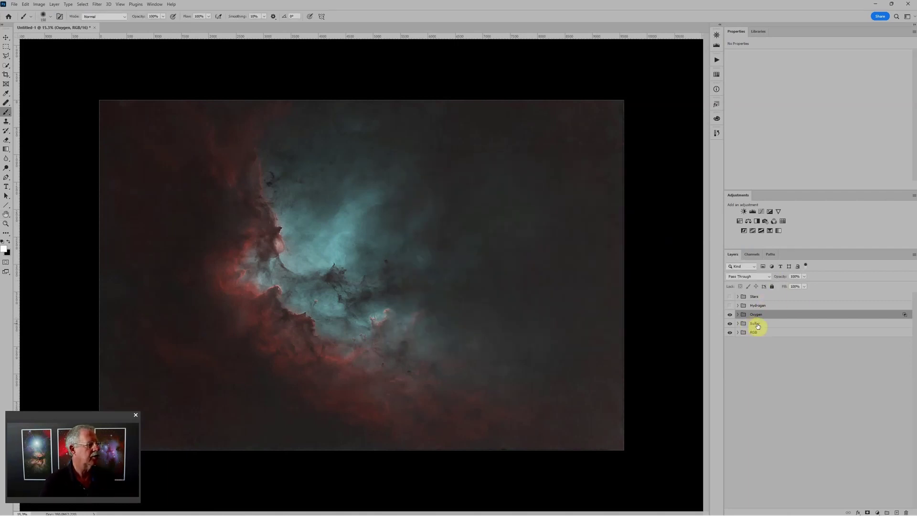
- Preview the Sulfur and Oxygen color composite with and without the Stars group
scroll(436, 244, down, 2)
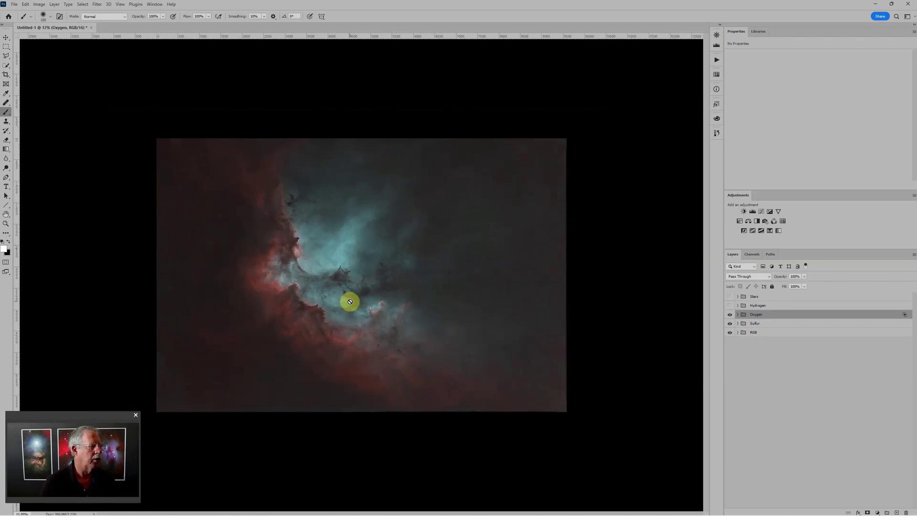
scroll(335, 302, up, 1)
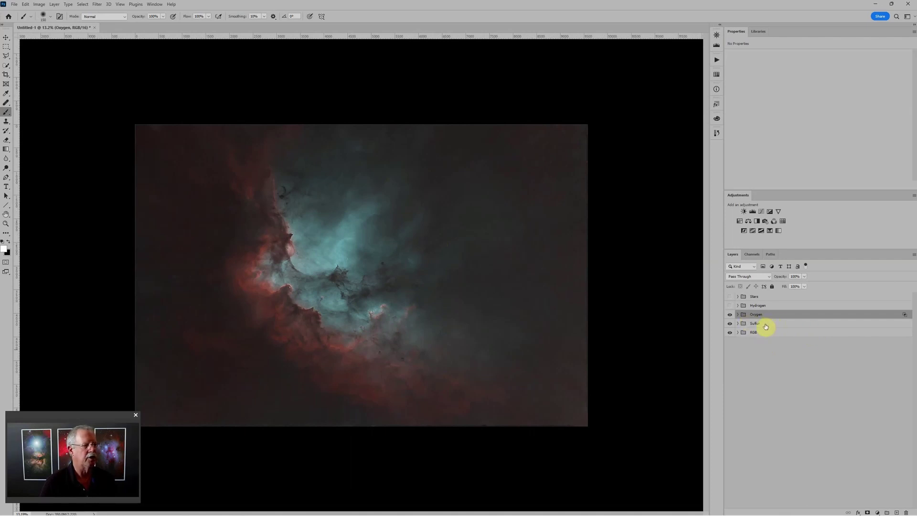
click(730, 296)
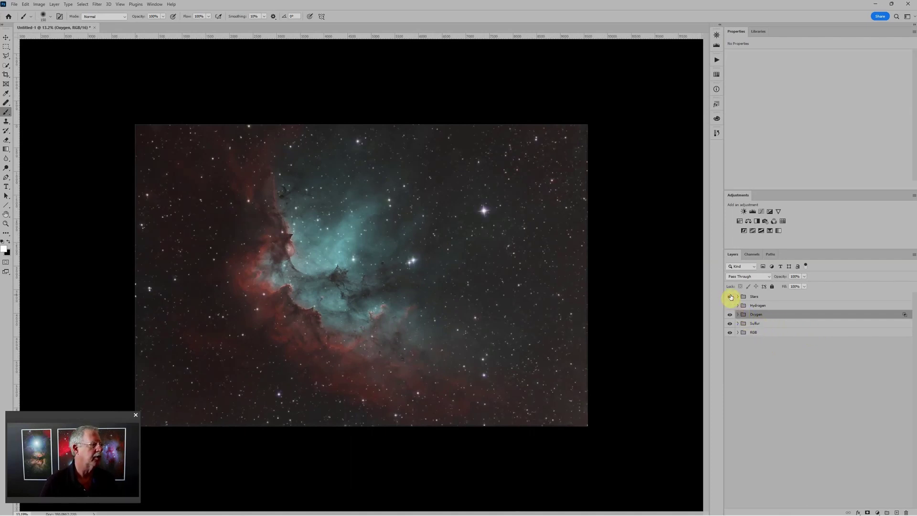
click(730, 296)
click(729, 296)
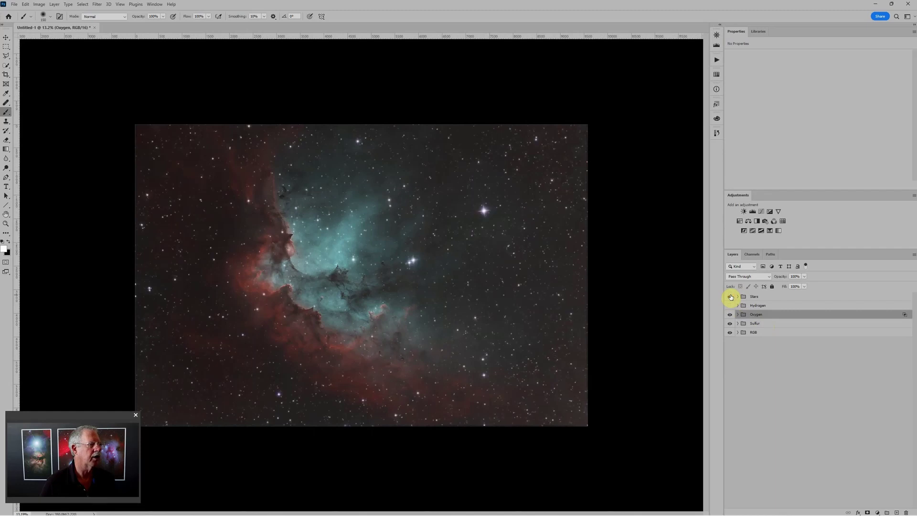
click(730, 297)
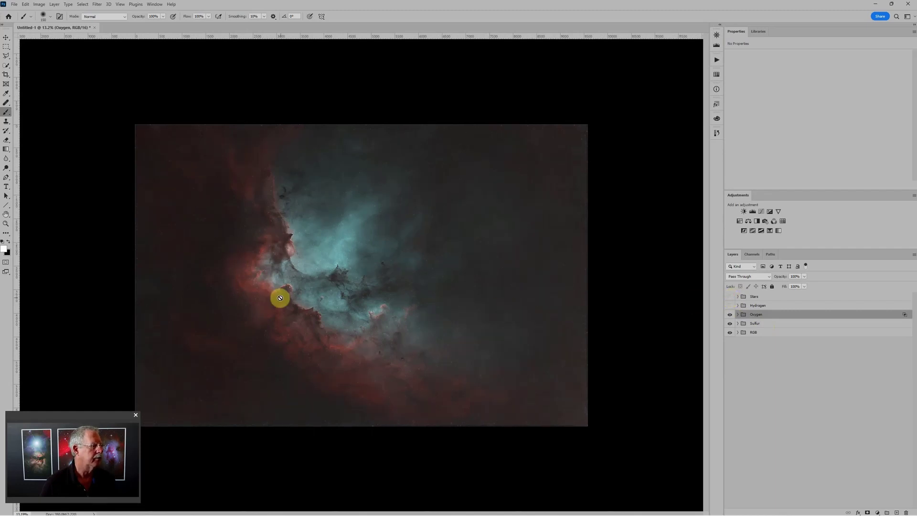
key(ctrl+plus)
key(ctrl+minus)
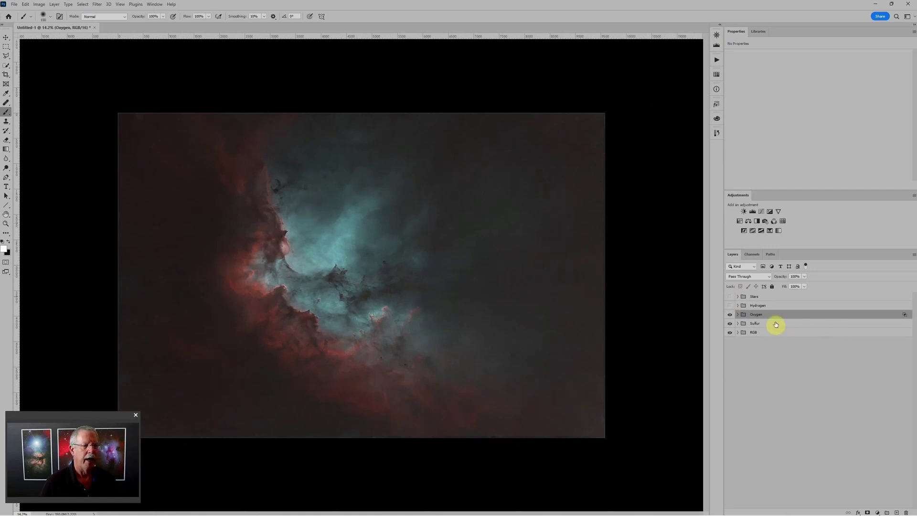
- Show the Hydrogen group and set its blend mode to Screen
click(767, 306)
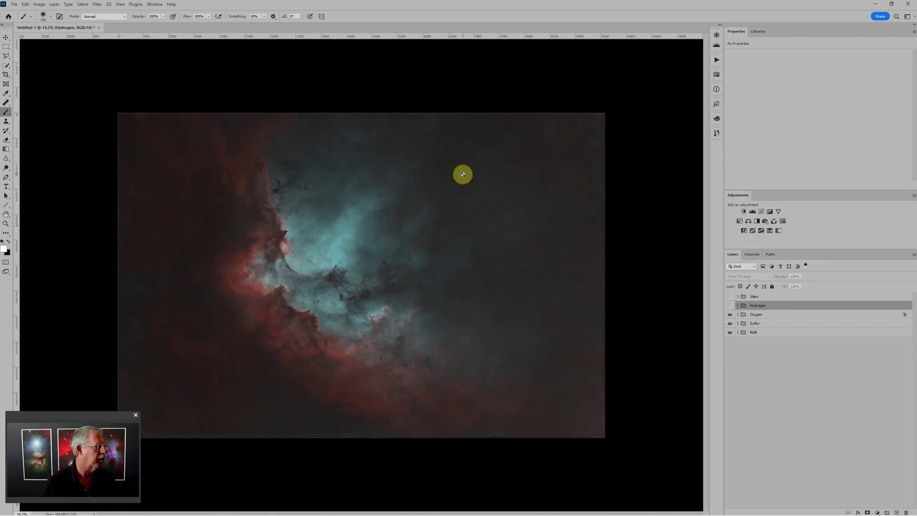
click(730, 305)
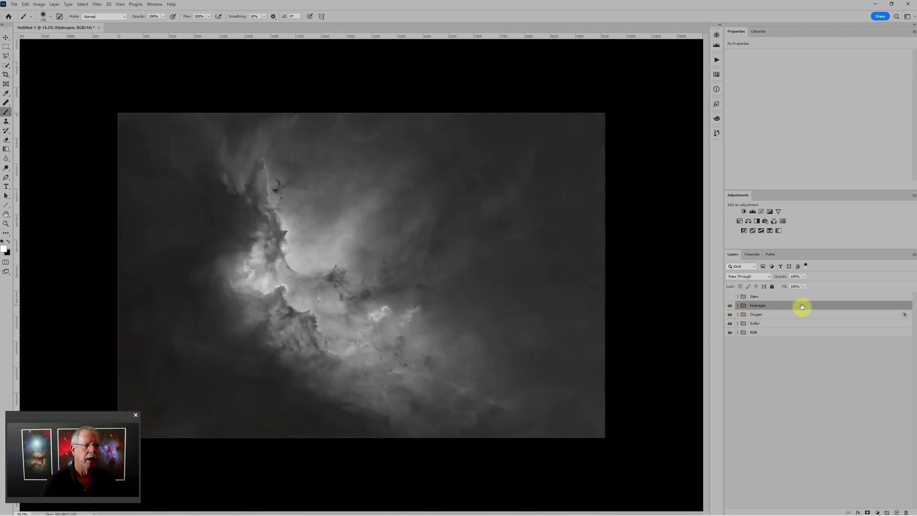
click(769, 277)
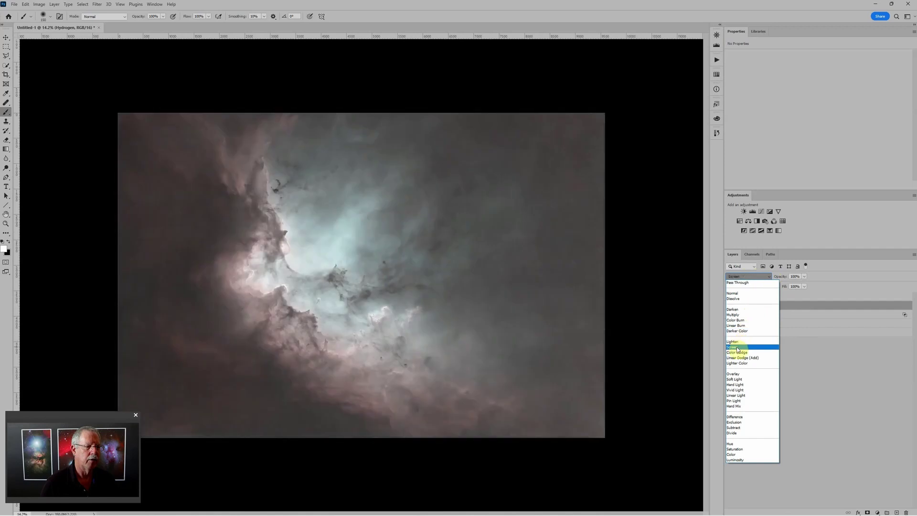
click(736, 347)
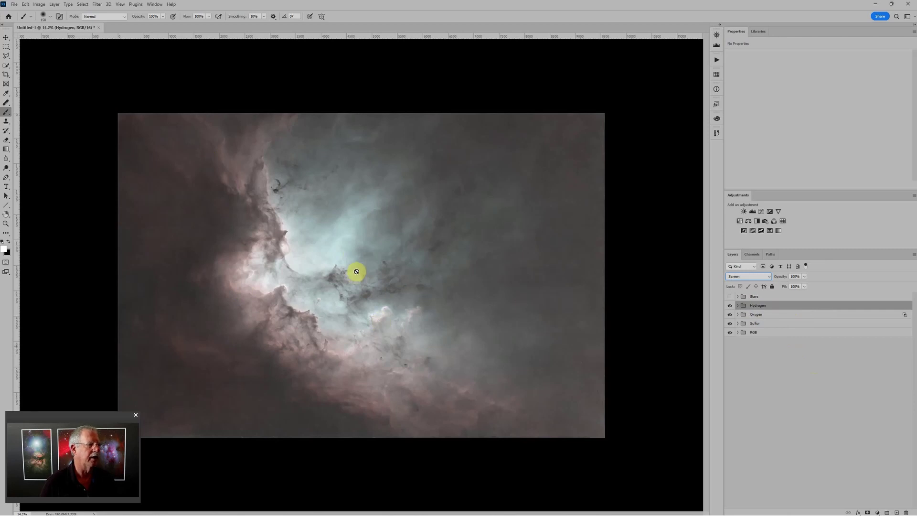
- In the Hydrogen group's Levels adjustment, set the black point to 22 and the midtone to 0.74
click(737, 306)
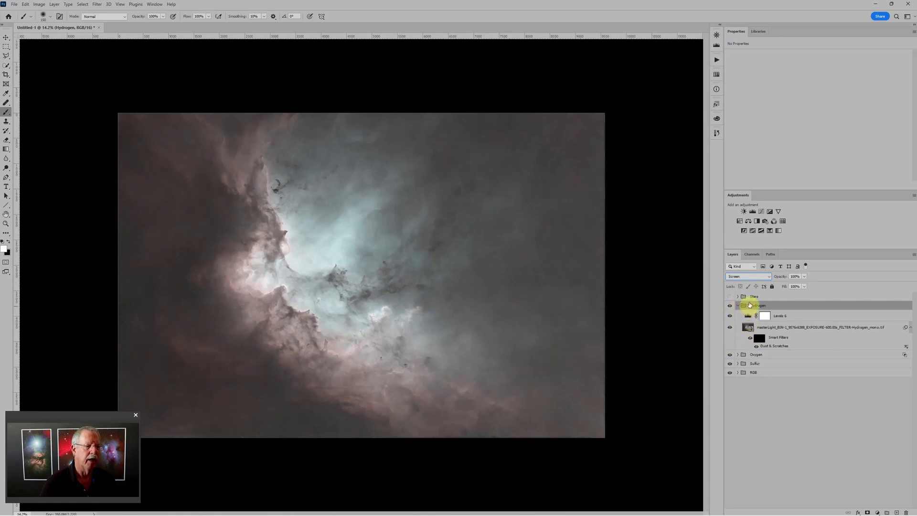
click(747, 316)
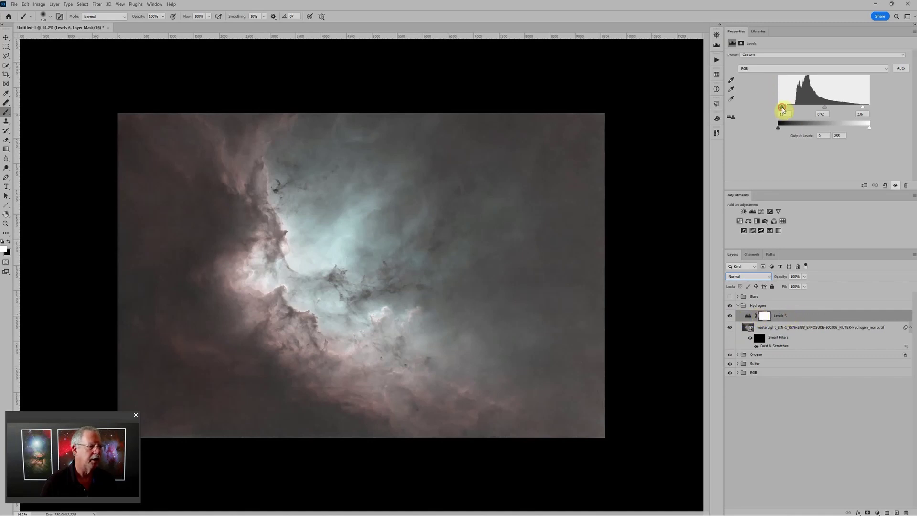
drag(782, 109, 789, 110)
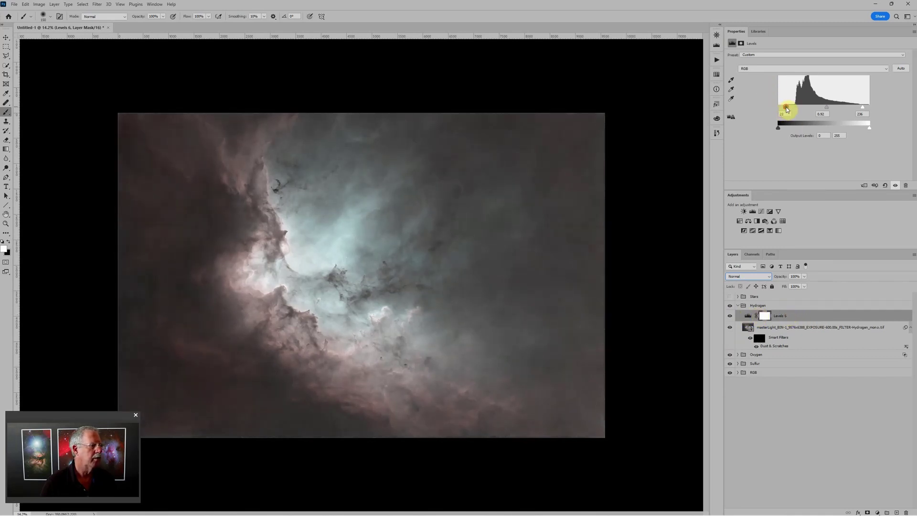
drag(826, 110, 836, 109)
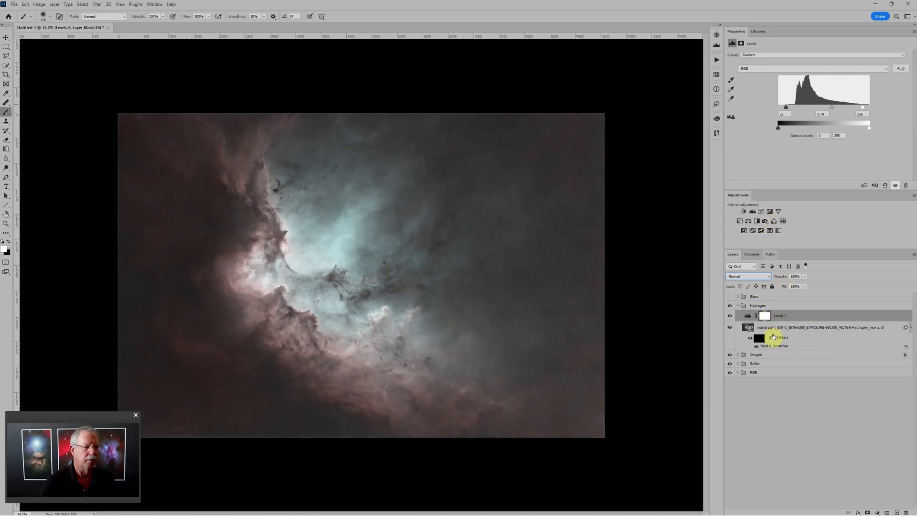
- Add a Curves adjustment above the Hydrogen Levels and lower the Blue channel's highlight output to about 53
click(762, 212)
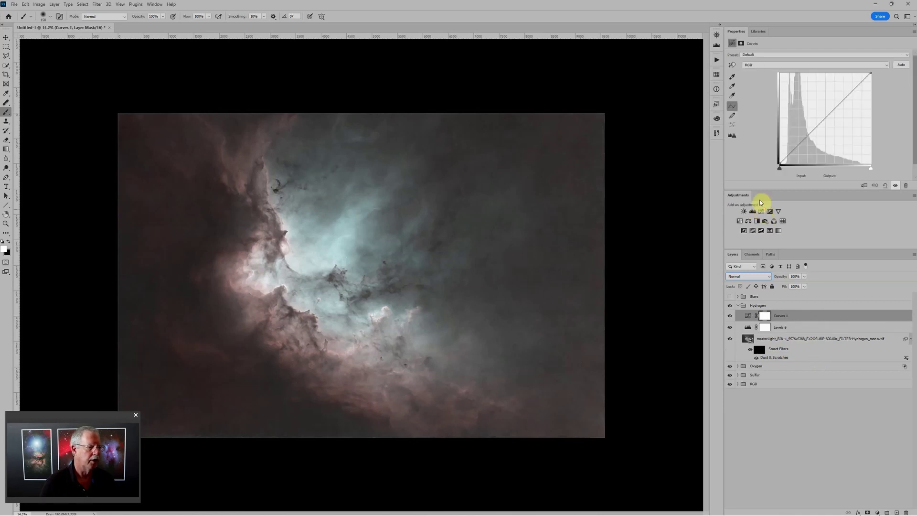
click(762, 67)
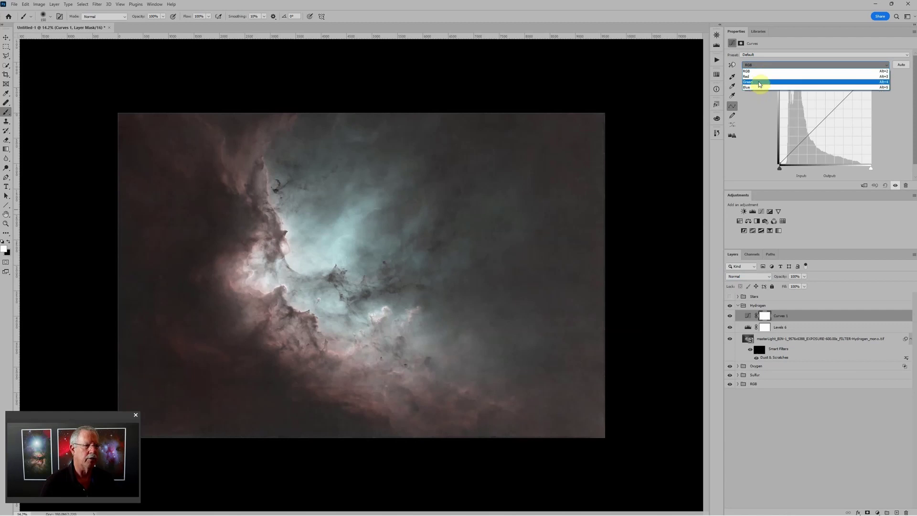
click(758, 88)
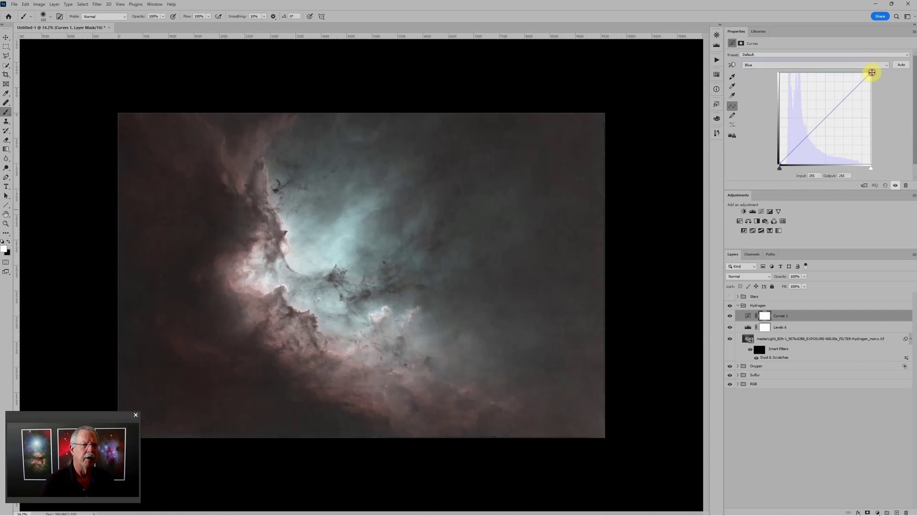
drag(872, 72, 903, 139)
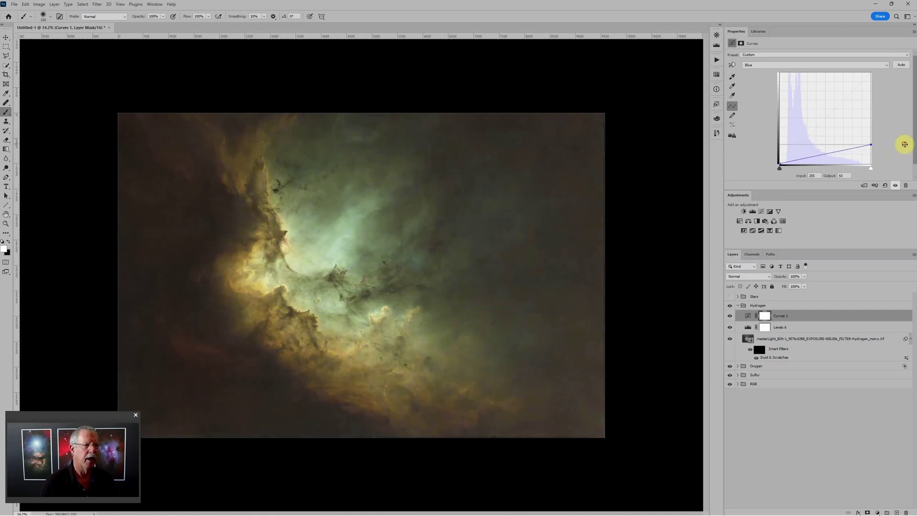
- Lower the Green channel's highlight output to about 181 in the Hydrogen group's Curves adjustment
scroll(399, 260, down, 2)
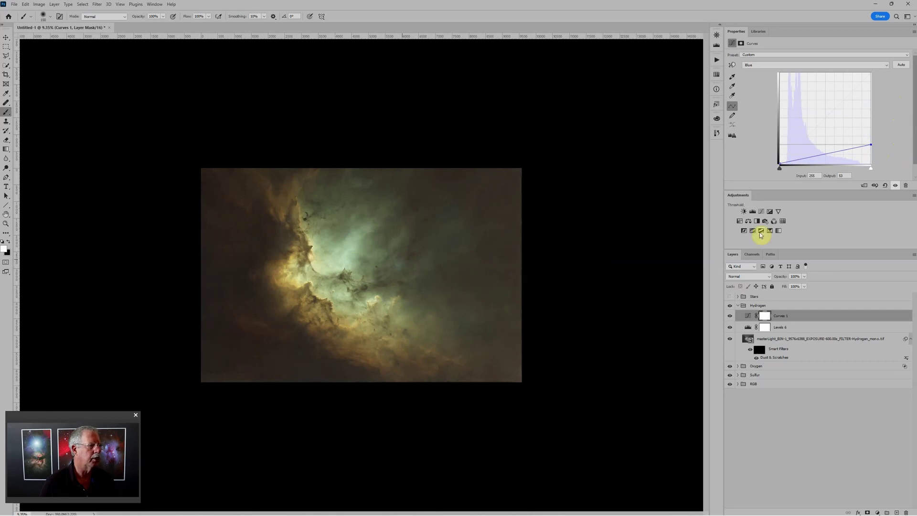
click(763, 64)
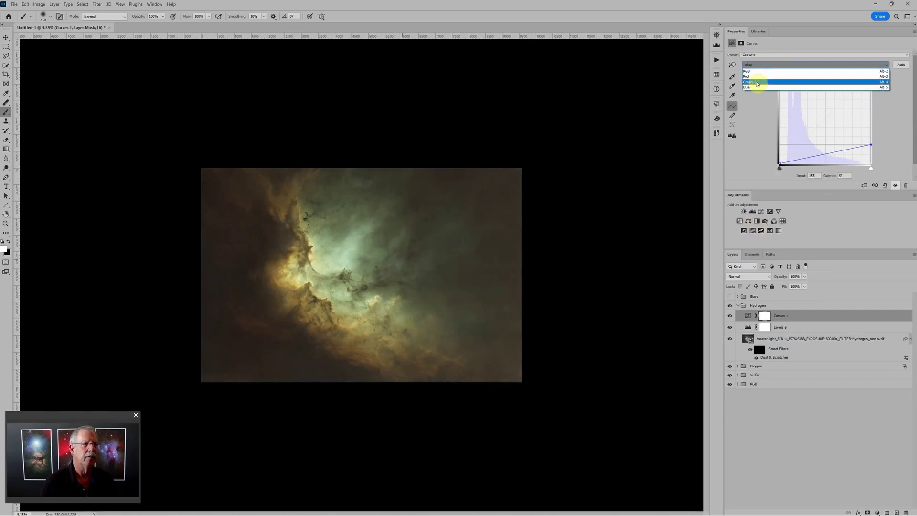
click(756, 80)
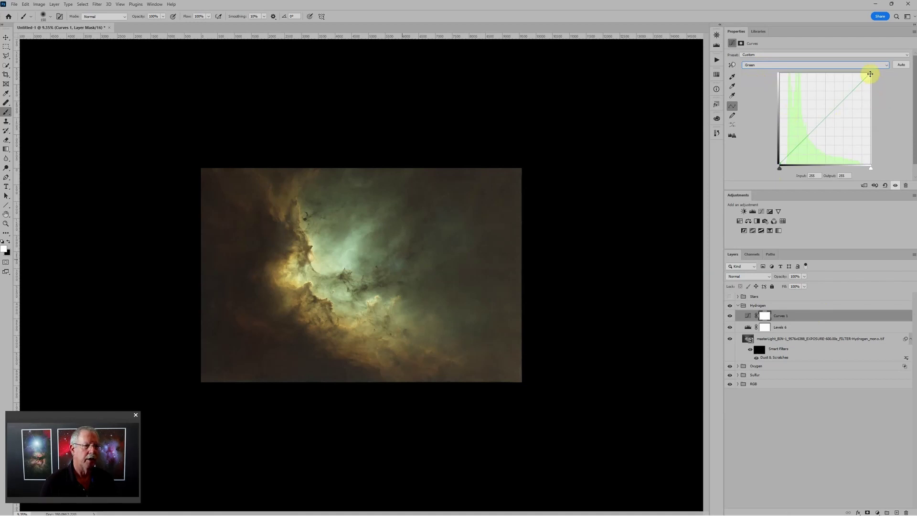
drag(870, 74, 872, 95)
key(ctrl+plus)
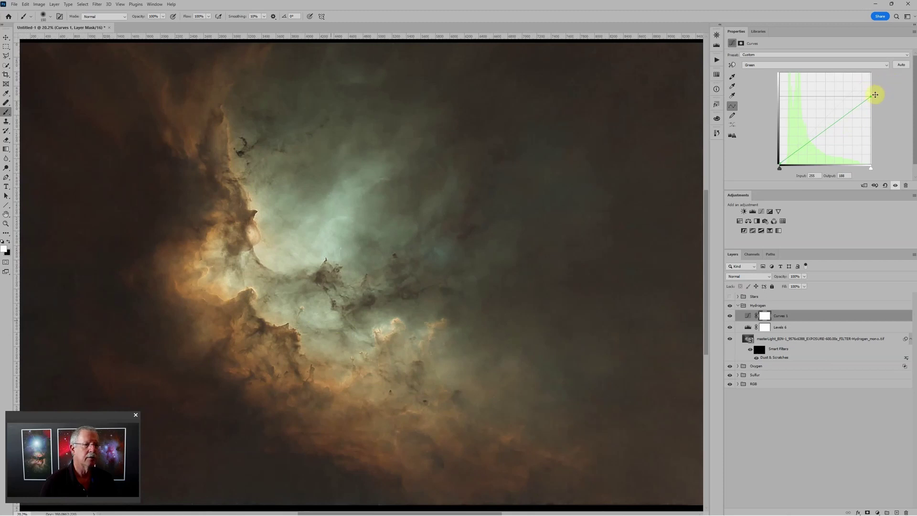
mouse_move(872, 97)
mouse_down()
mouse_move(877, 152)
mouse_move(880, 109)
mouse_up()
scroll(351, 309, down, 4)
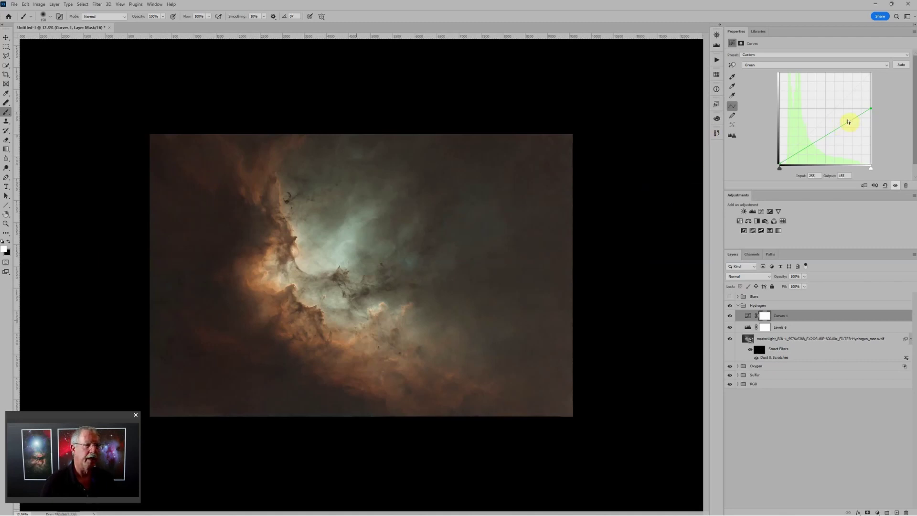
mouse_move(872, 107)
mouse_down()
mouse_move(876, 94)
mouse_move(876, 119)
mouse_move(879, 98)
mouse_up()
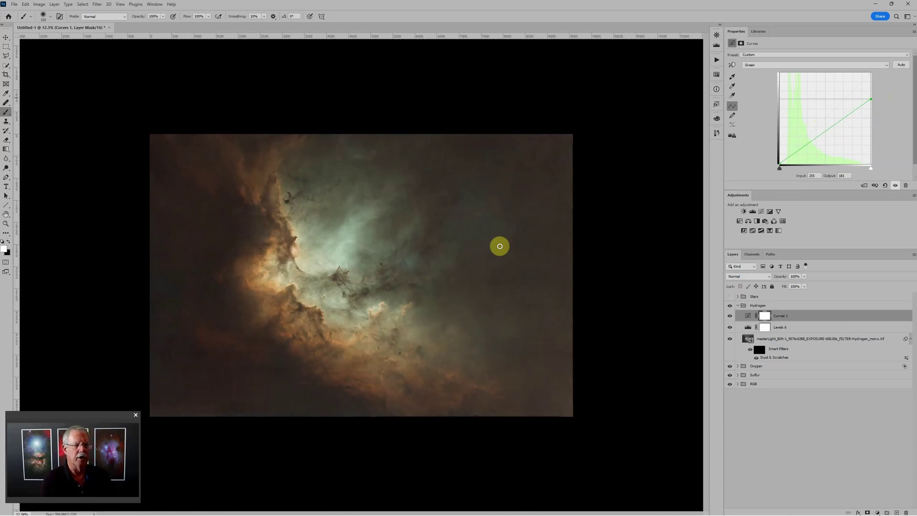
- Collapse the Hydrogen group and add Levels, Color Balance and Hue/Saturation adjustment layers above it
click(737, 307)
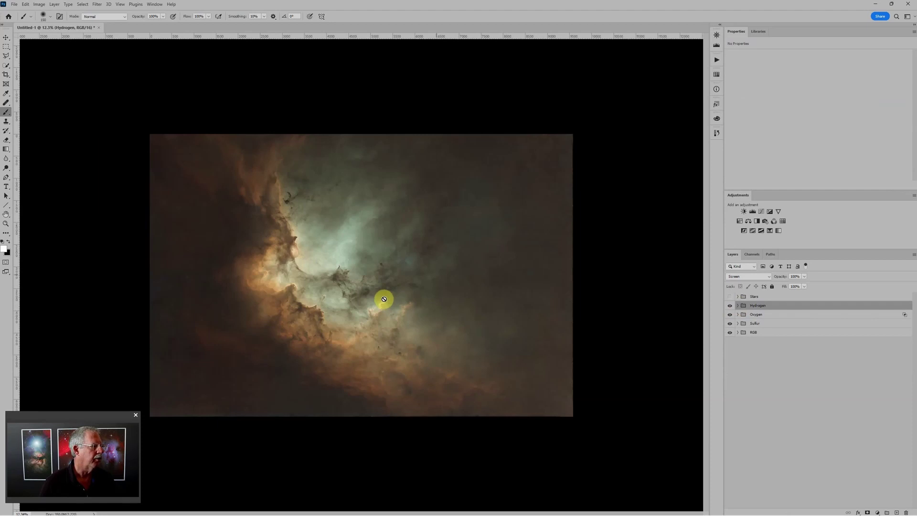
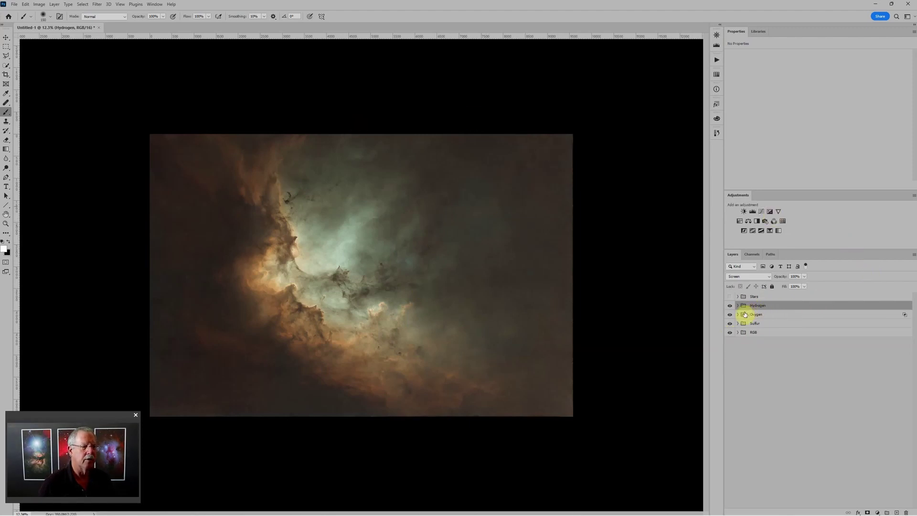
click(753, 212)
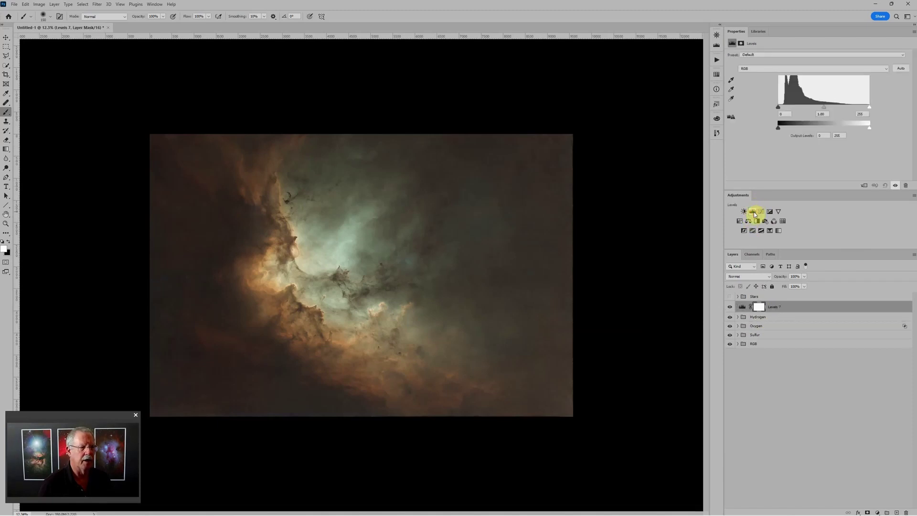
click(749, 221)
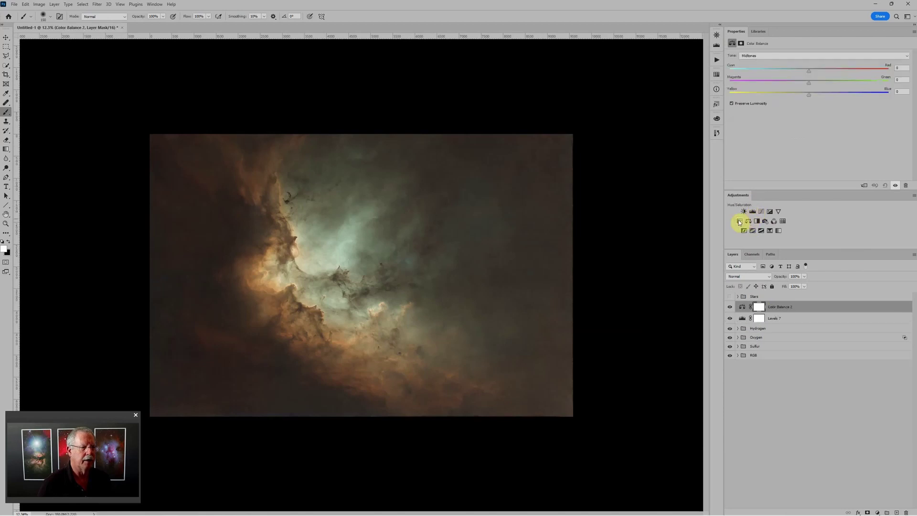
click(739, 222)
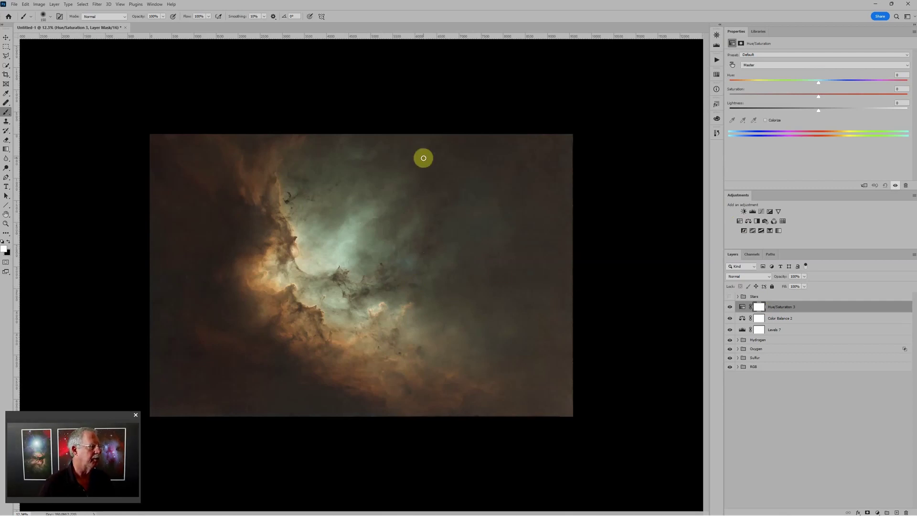
- Above the Hydrogen group, set the Levels black point to about 10 and the Color Balance midtones to Cyan-Red -7, Magenta-Green -11, Yellow-Blue +4
click(743, 331)
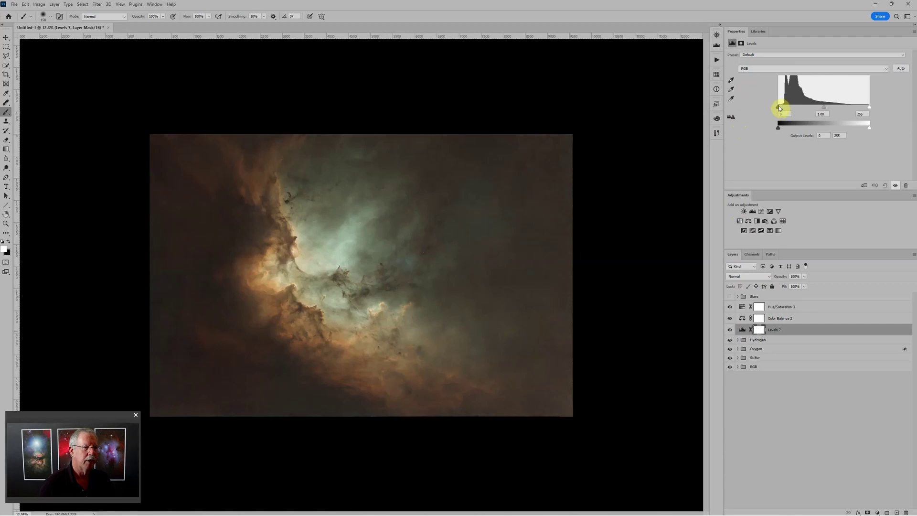
drag(779, 106, 781, 106)
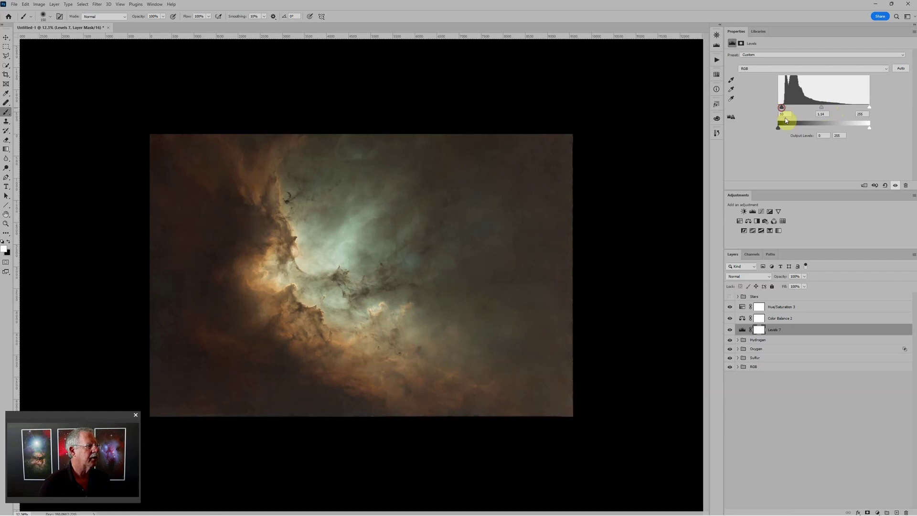
click(748, 315)
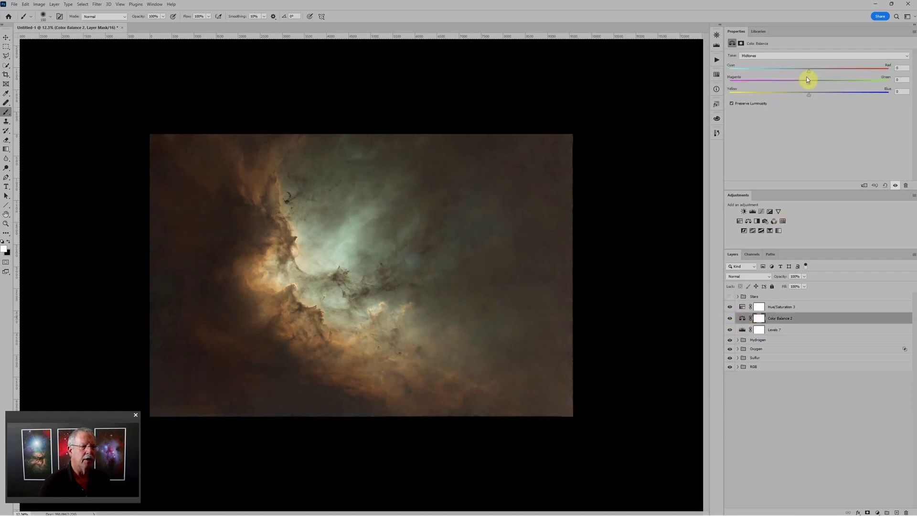
drag(813, 70, 808, 97)
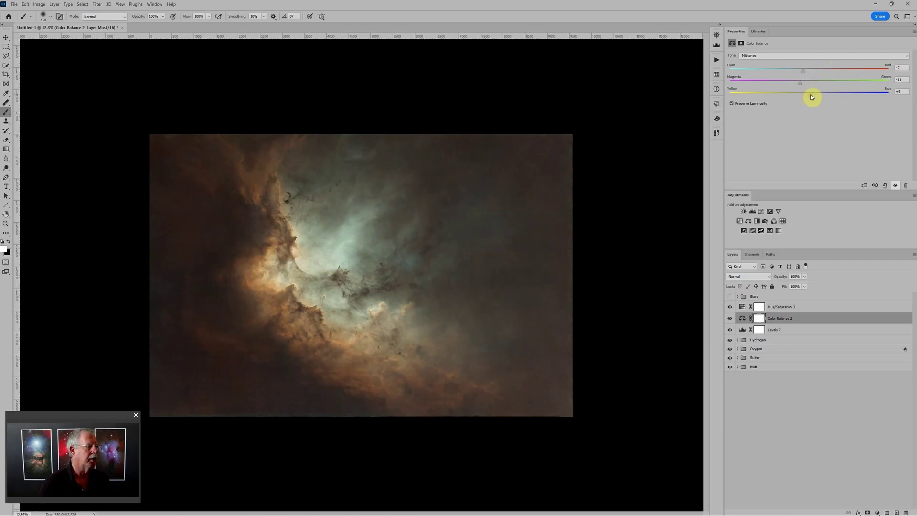
- In the Oxygen group's Levels adjustment, set the black point to 19 and the midtone to about 0.95
click(738, 350)
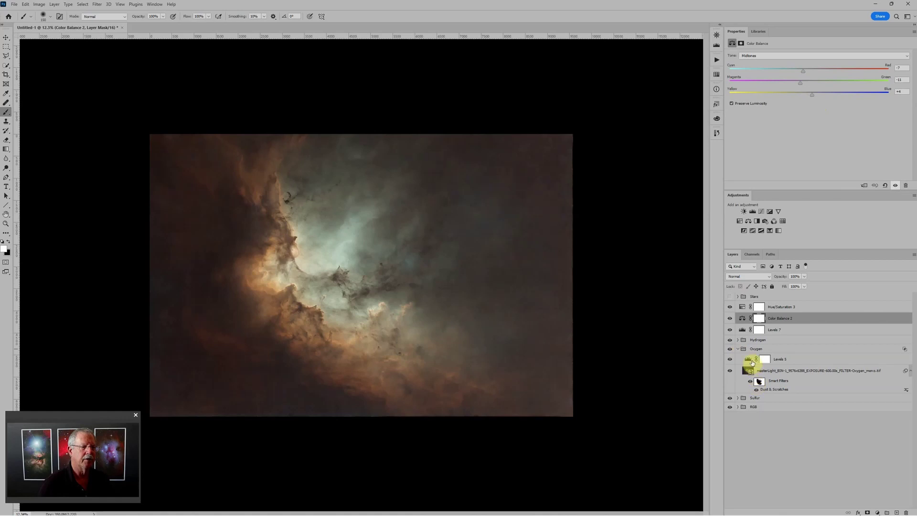
click(748, 359)
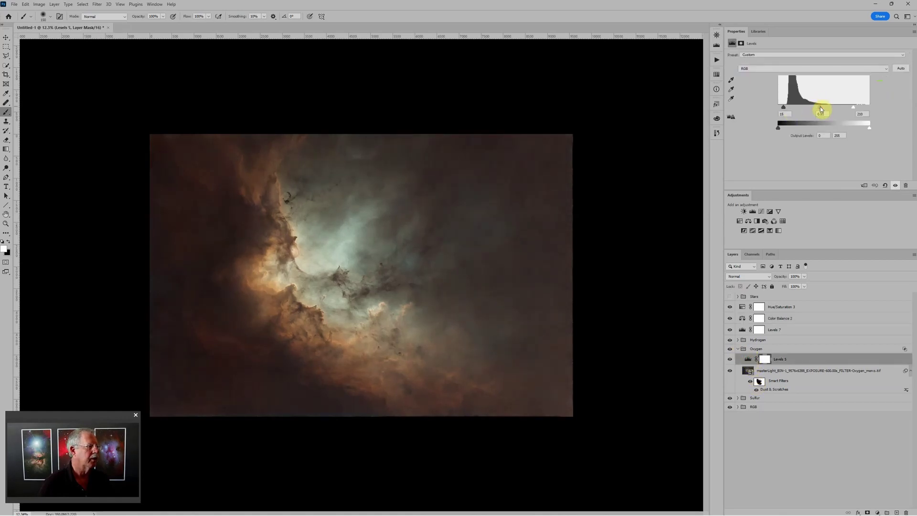
drag(820, 107, 819, 108)
drag(783, 107, 785, 108)
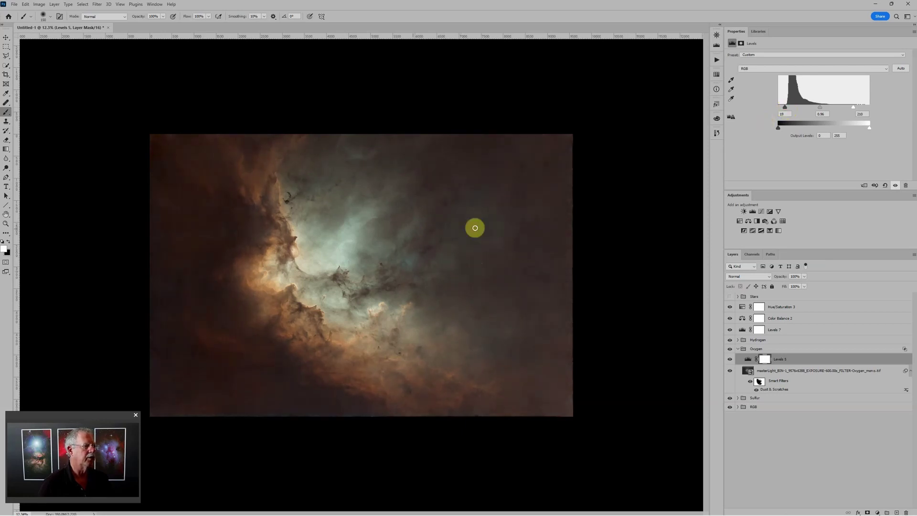
- Set the Master saturation to +27 and the Master hue to +9 in the uppermost Hue/Saturation adjustment layer
key(ctrl+plus)
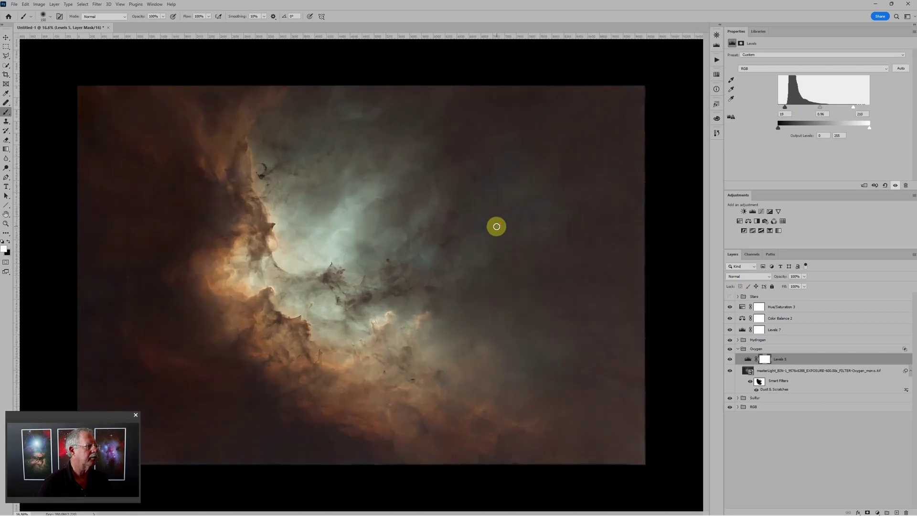
click(742, 307)
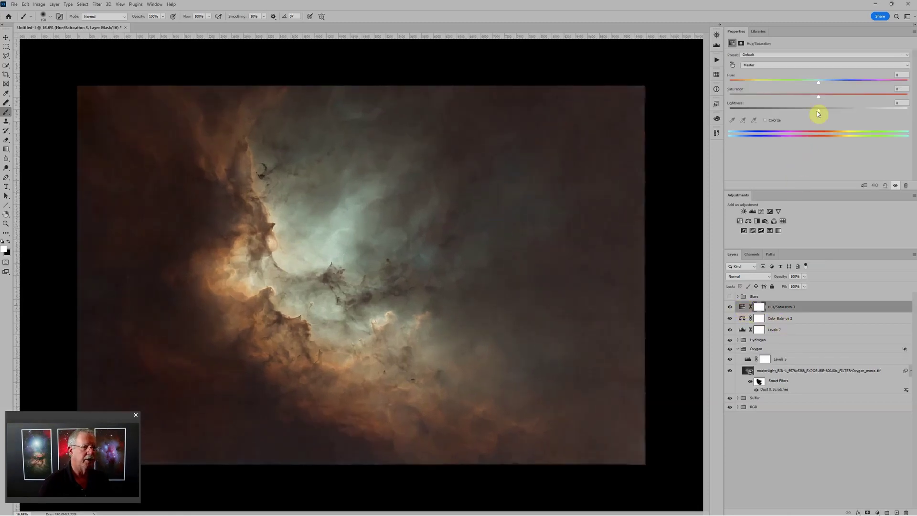
mouse_move(826, 98)
mouse_down()
mouse_move(840, 96)
mouse_move(817, 94)
mouse_move(842, 96)
mouse_up()
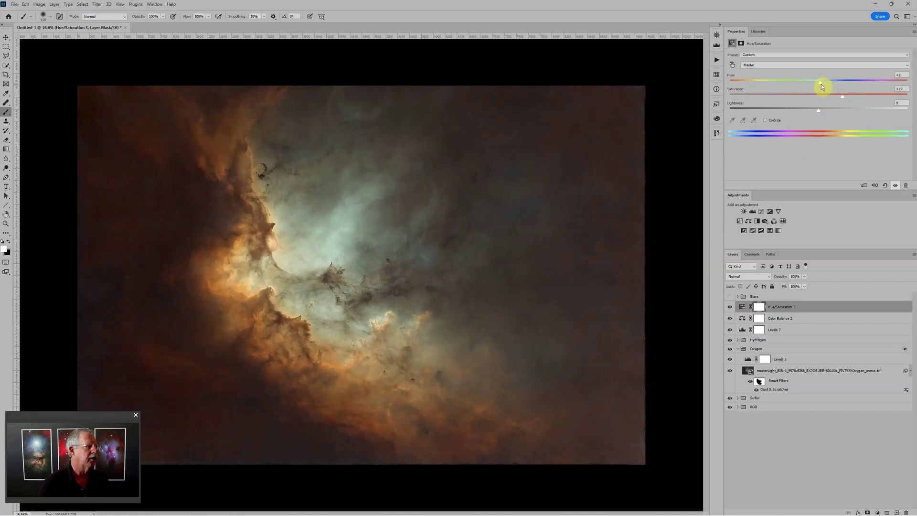
drag(829, 86, 826, 84)
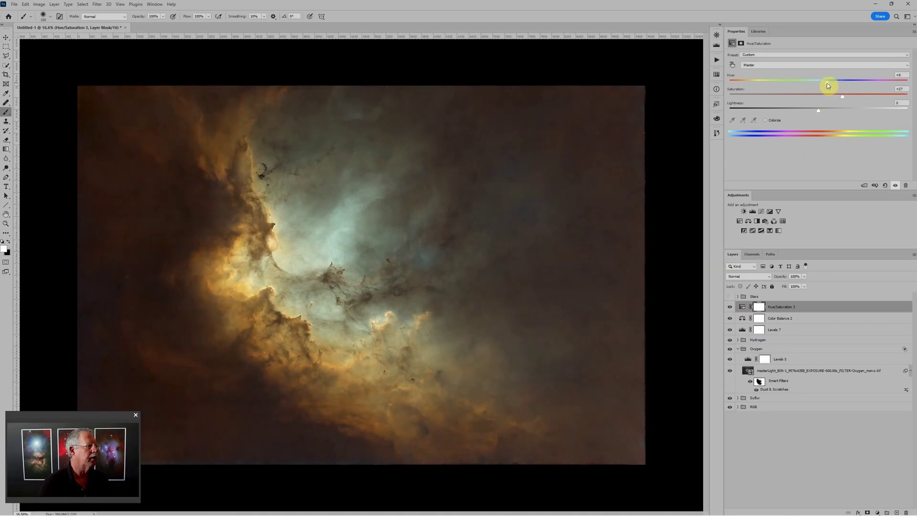
scroll(485, 200, down, 1)
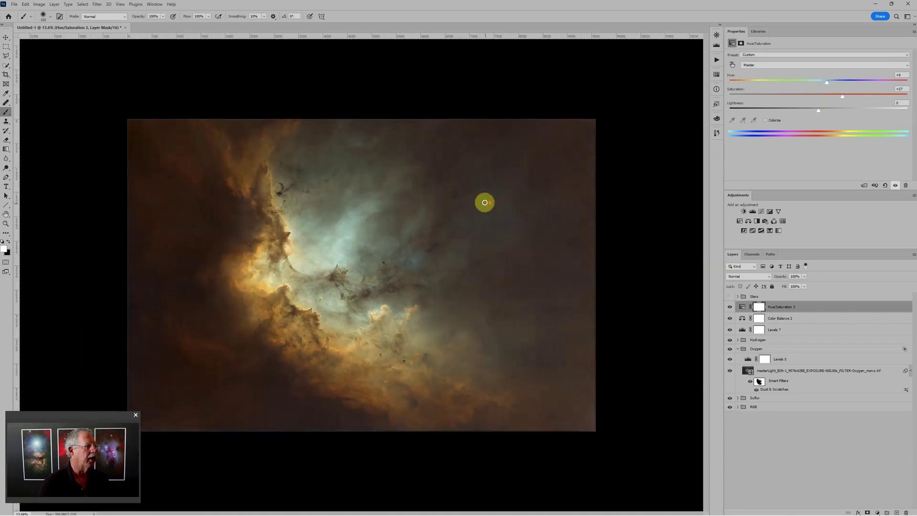
- Shift the Yellows hue to -4 in the same Hue/Saturation adjustment
click(786, 65)
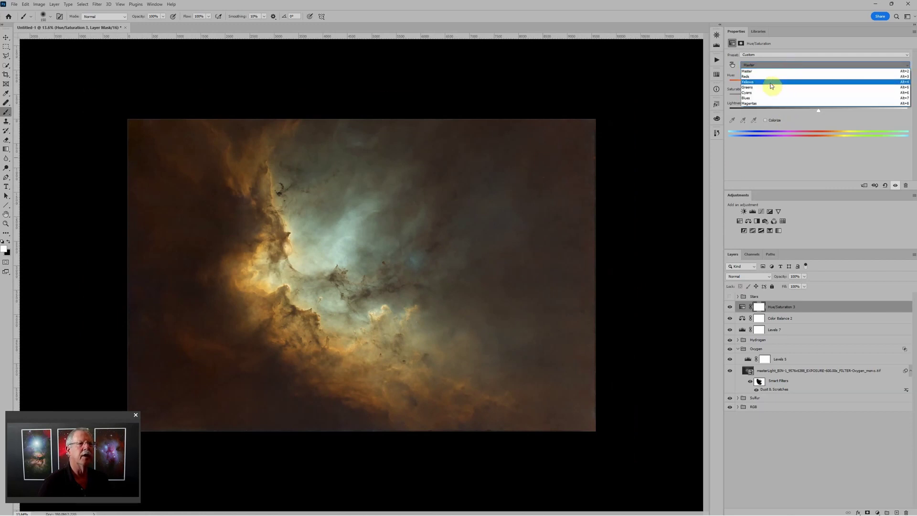
click(771, 83)
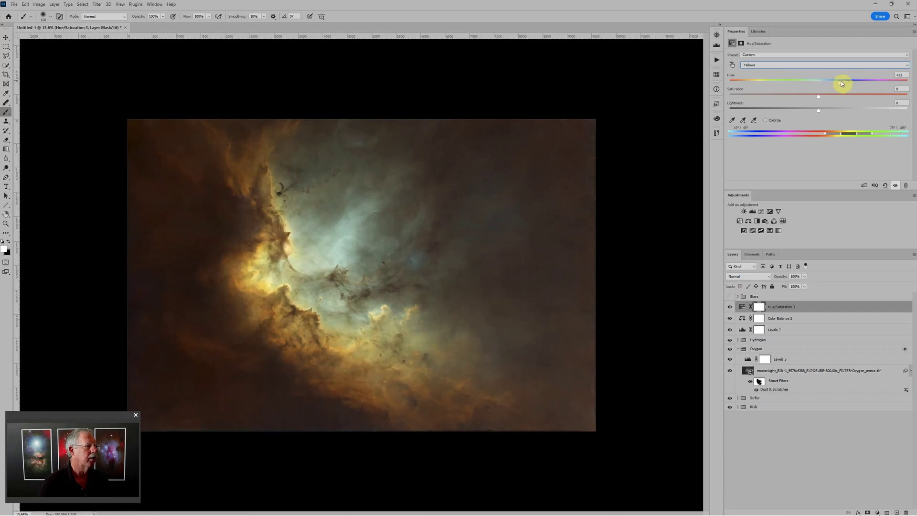
drag(842, 83, 814, 82)
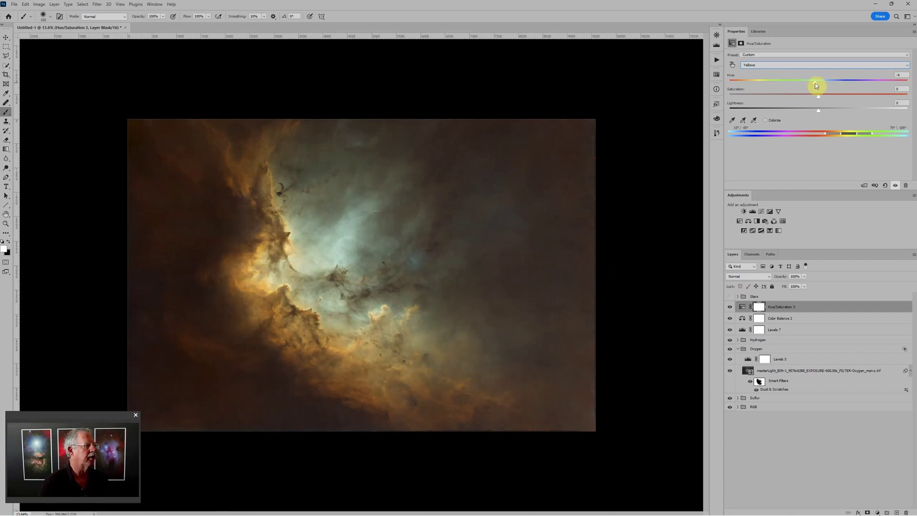
- Set the Reds saturation to +15 and the Reds hue to -4 in the same Hue/Saturation adjustment
click(758, 66)
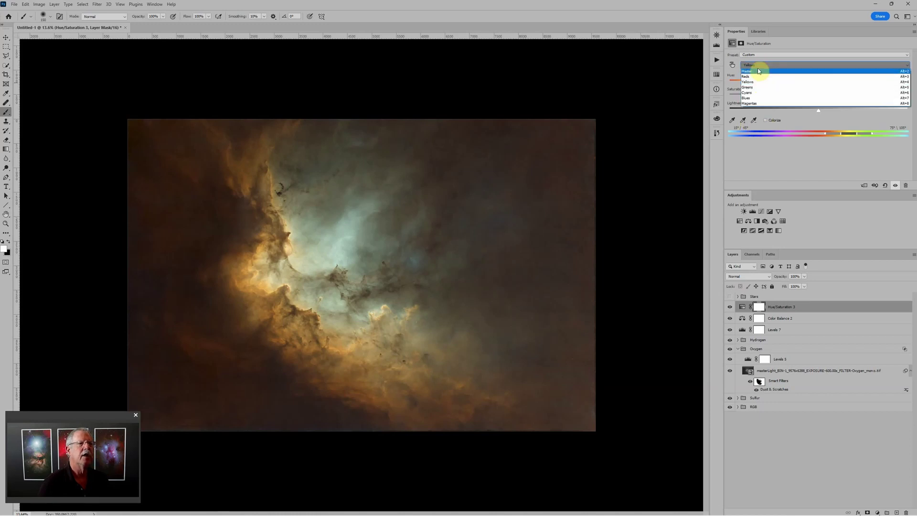
click(759, 78)
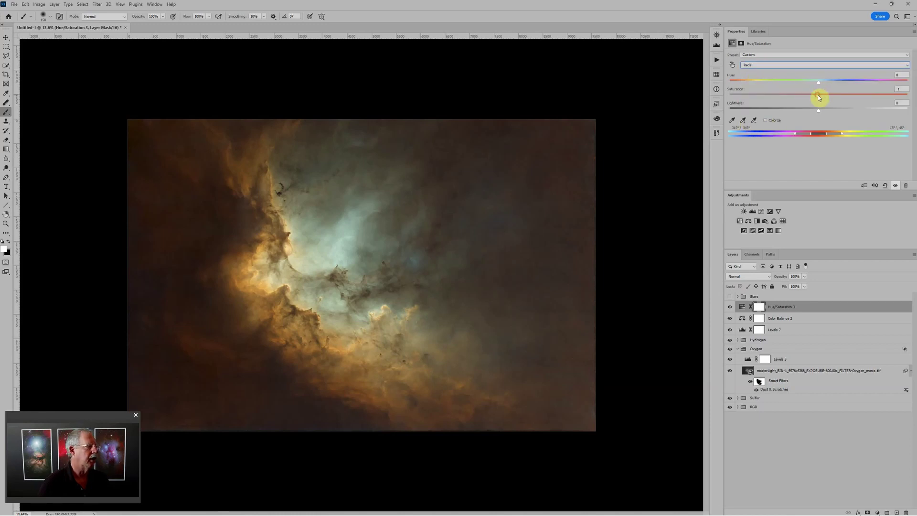
drag(818, 95, 829, 99)
drag(817, 86, 814, 85)
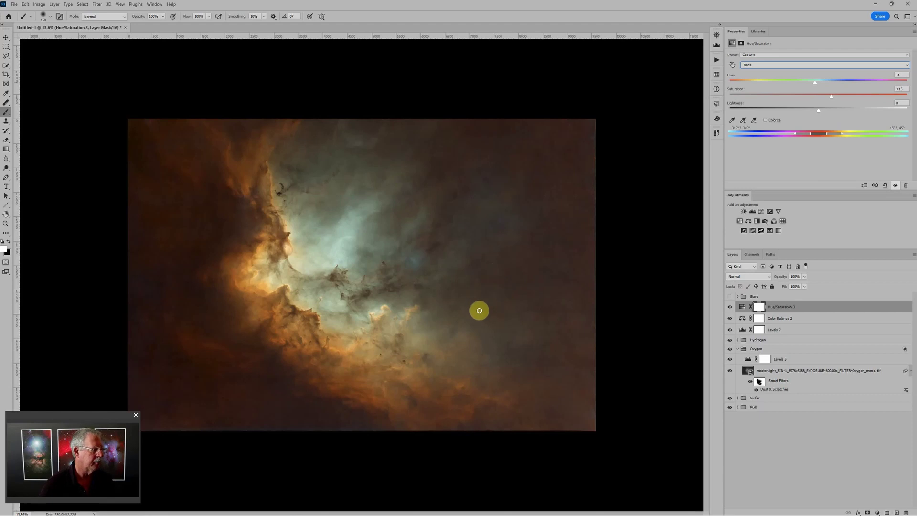
- Paint white with a resized brush on the Oxygen layer's Dust & Scratches filter mask over the small specks in the darker nebula area
scroll(420, 272, up, 3)
scroll(425, 272, up, 2)
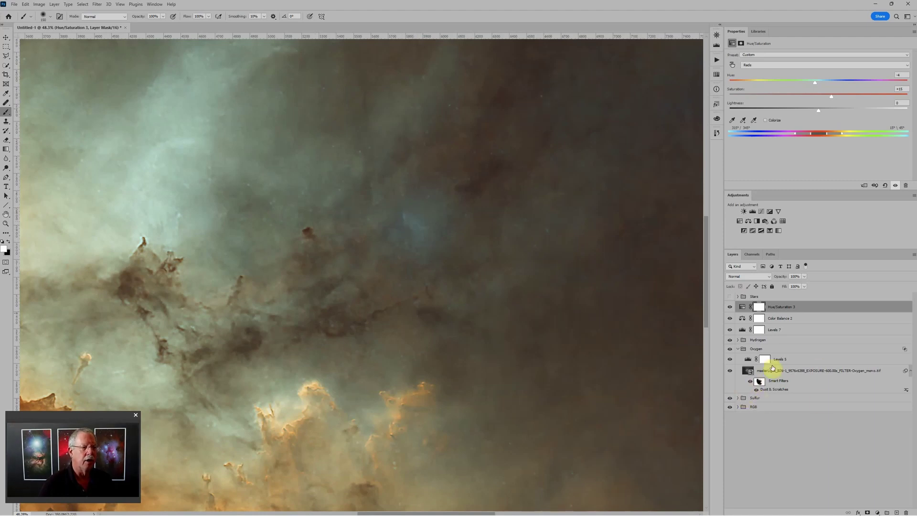
click(760, 382)
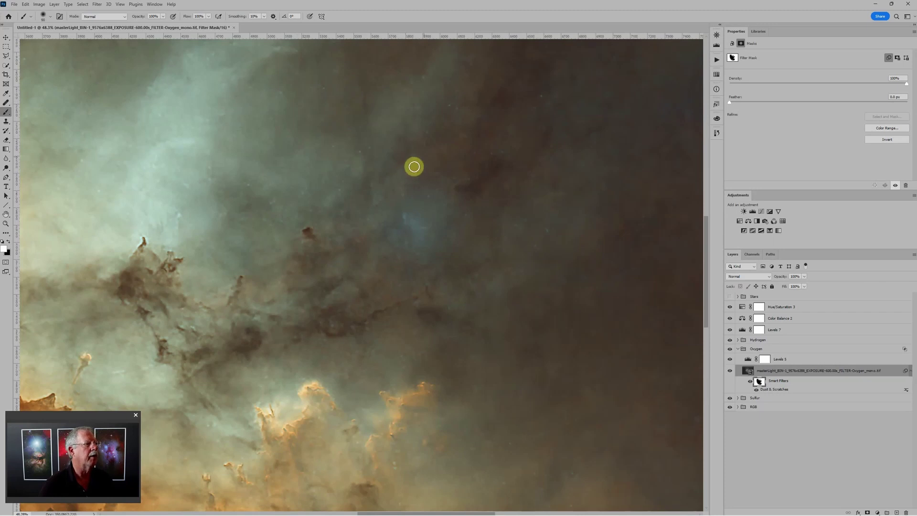
key(bracketleft)
key(bracketleft)
key(bracketleft)
key(bracketleft)
key(bracketleft)
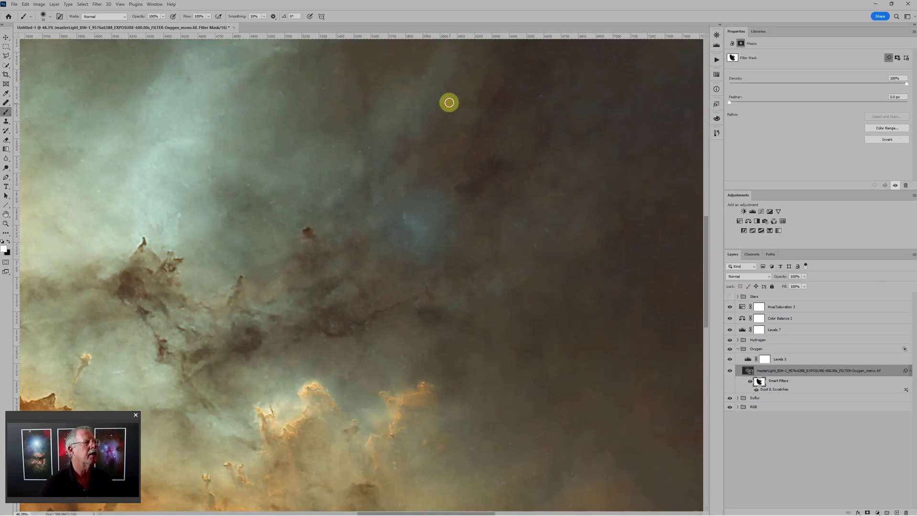
key(bracketright)
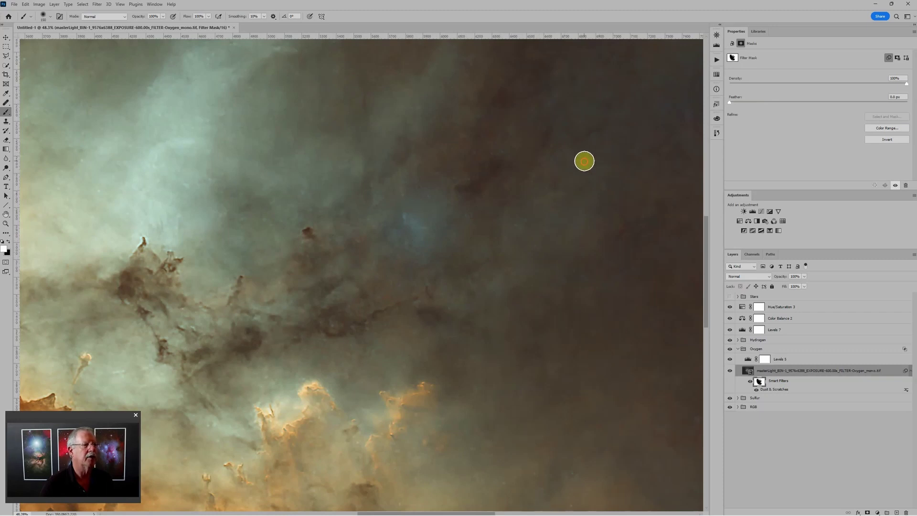
- Paint white on the Oxygen filter mask over the remaining specks in the bright teal cloud and the area around it
scroll(234, 165, down, 2)
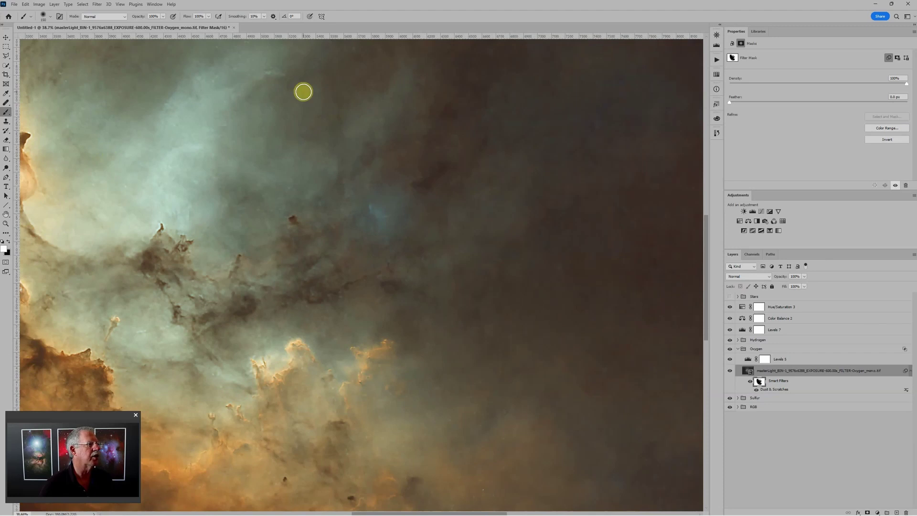
click(199, 71)
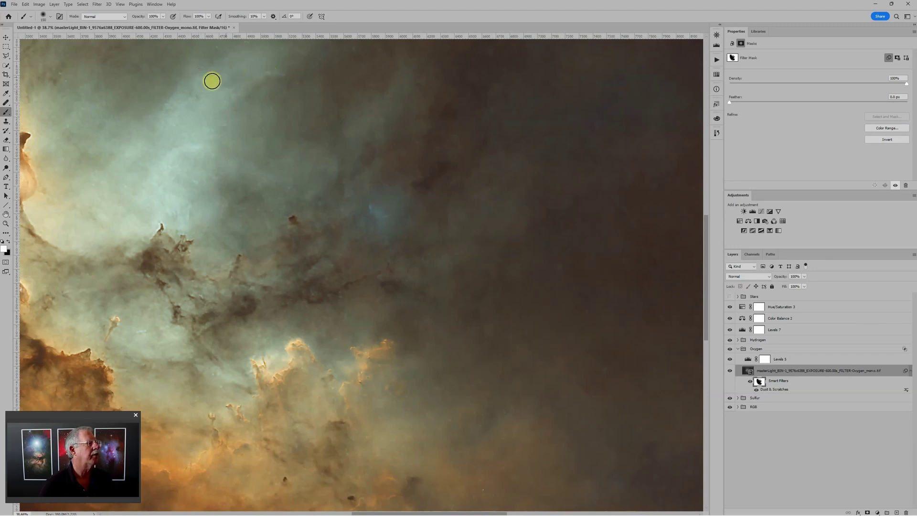
click(176, 102)
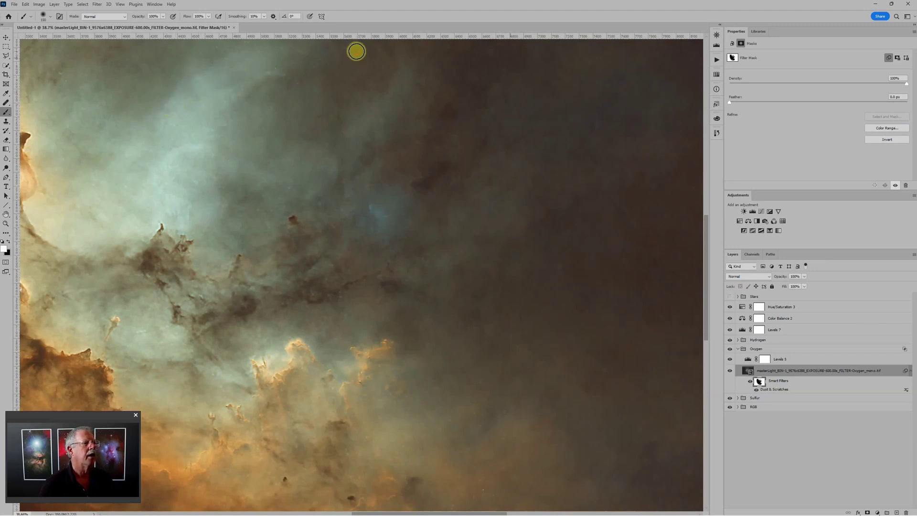
scroll(436, 385, down, 3)
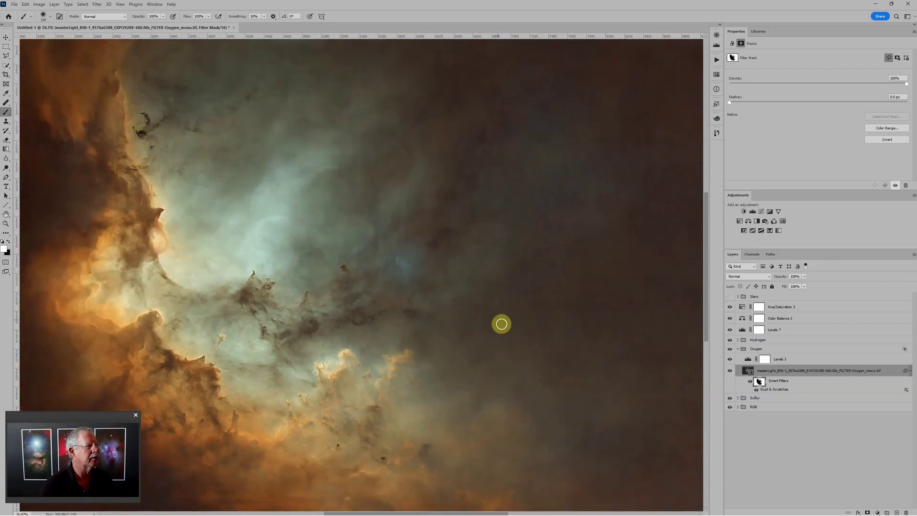
- Open the Oxygen smart object's contents and the smart object nested inside it to reach the original pixel layer
scroll(408, 284, up, 4)
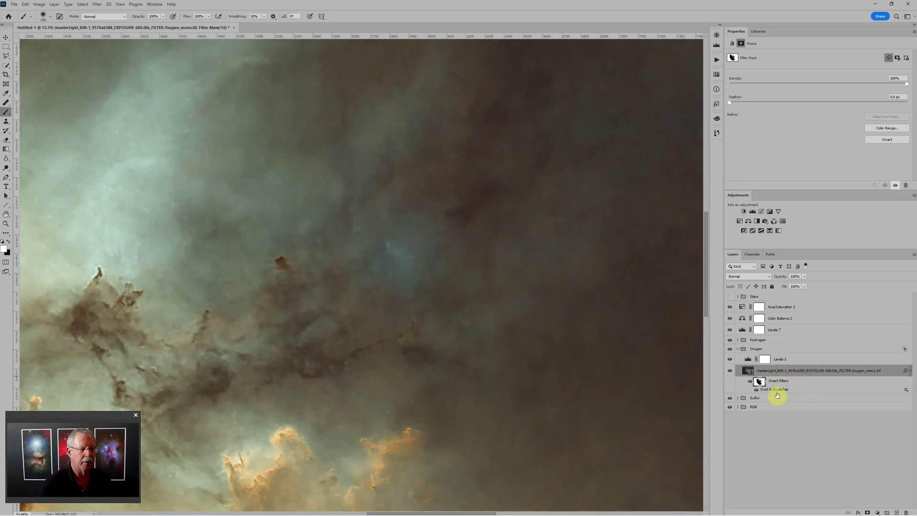
click(751, 372)
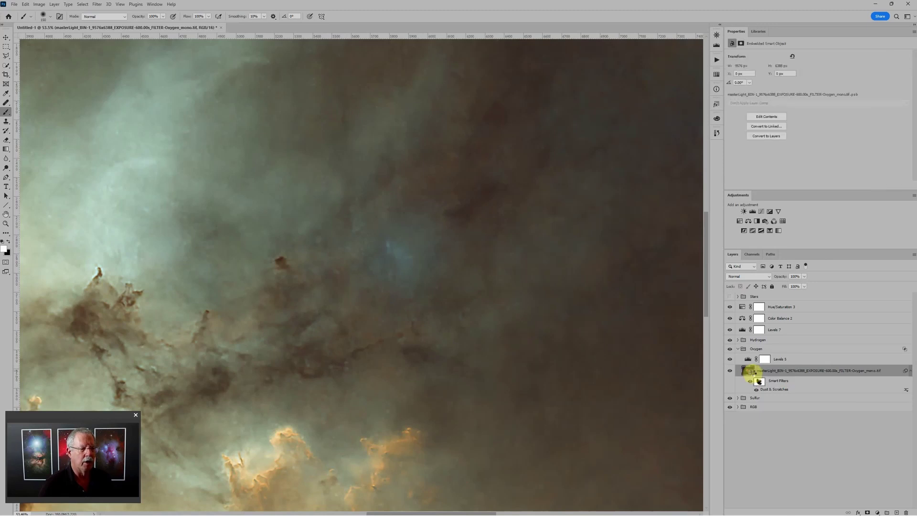
double_click(750, 370)
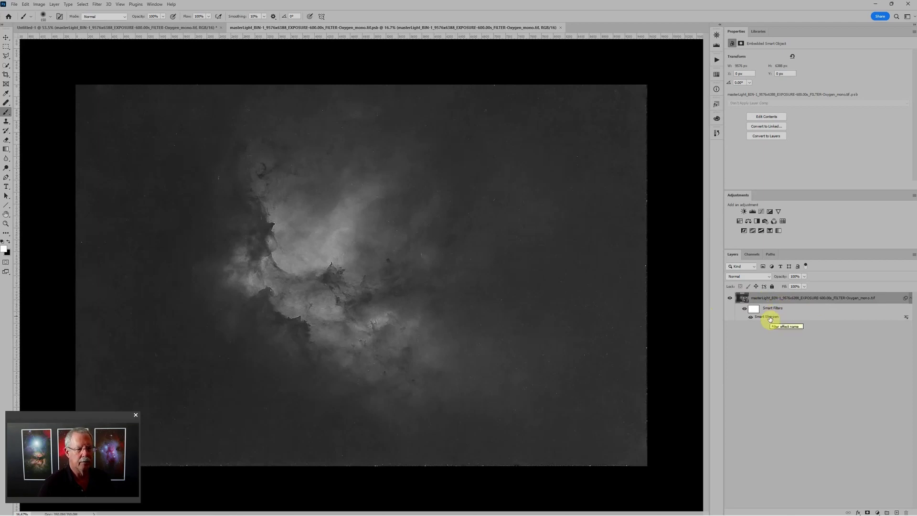
scroll(399, 233, up, 1)
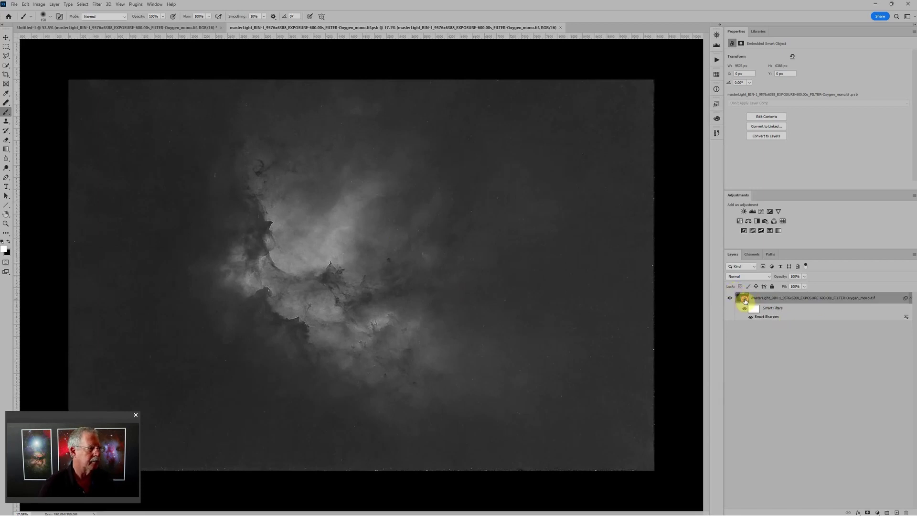
double_click(744, 300)
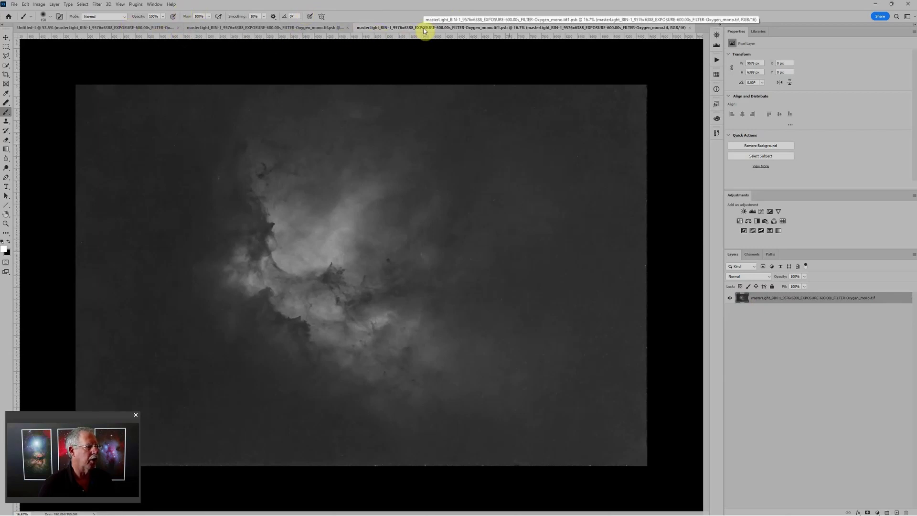
- Use the Healing Brush on the original Oxygen layer to repair the small bright streak and surrounding patch in the dim area beside the nebula
scroll(443, 241, up, 5)
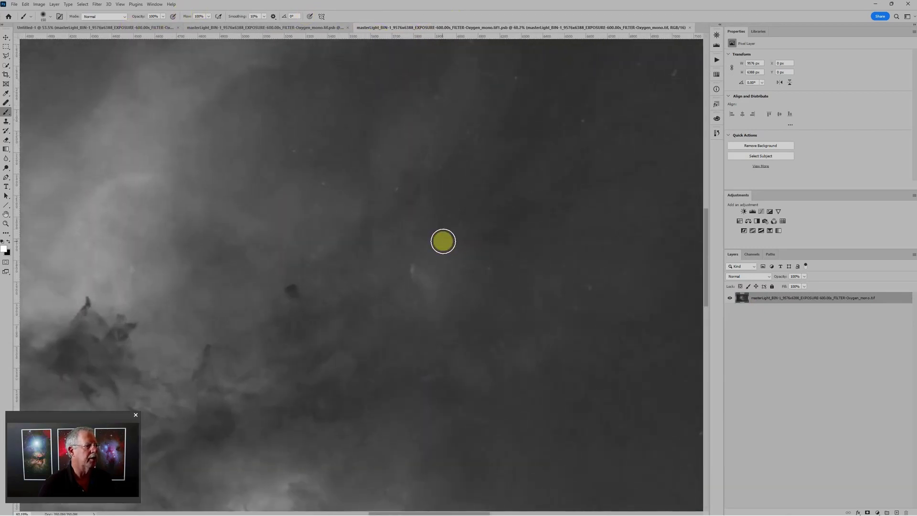
scroll(423, 279, up, 1)
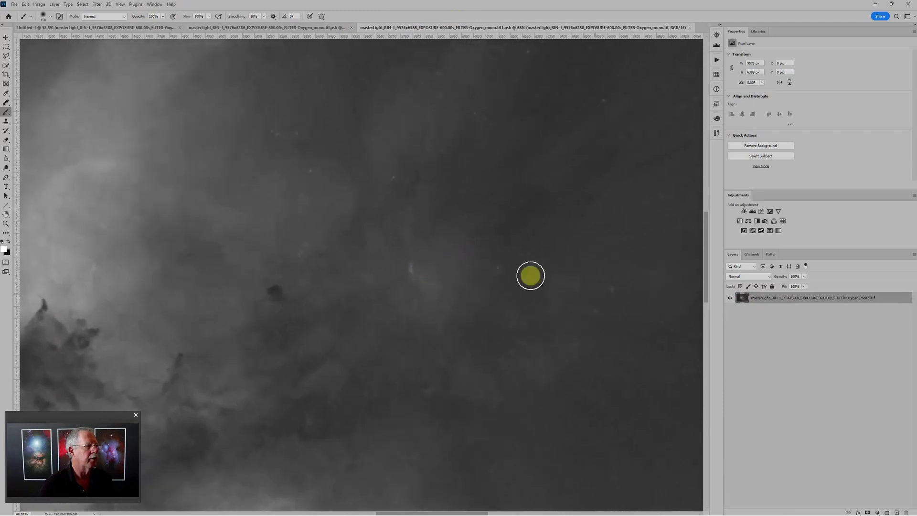
key(j)
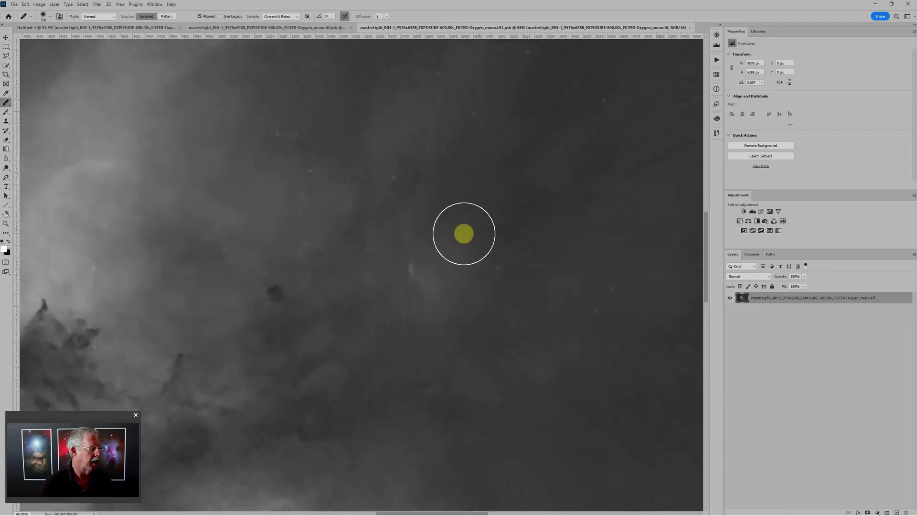
alt+click(492, 213)
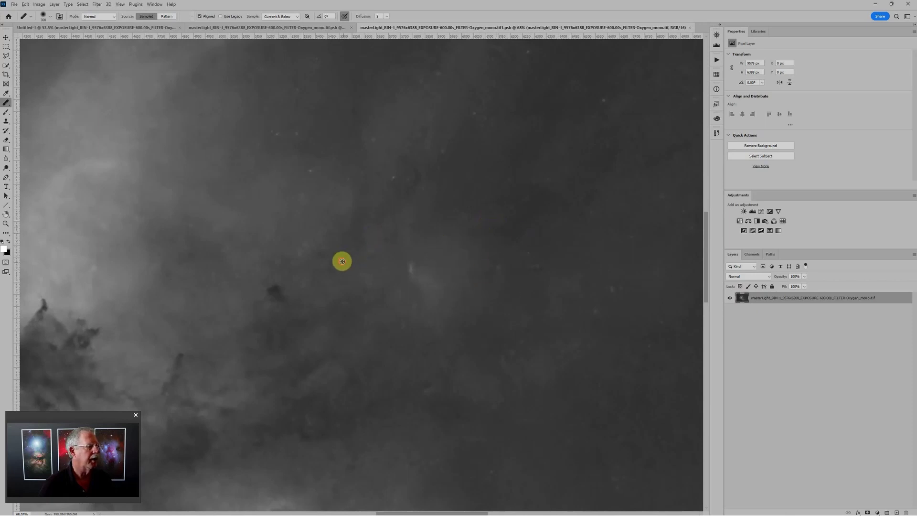
mouse_move(342, 261)
mouse_down()
mouse_move(415, 281)
mouse_move(412, 270)
mouse_move(433, 287)
mouse_move(412, 301)
mouse_up()
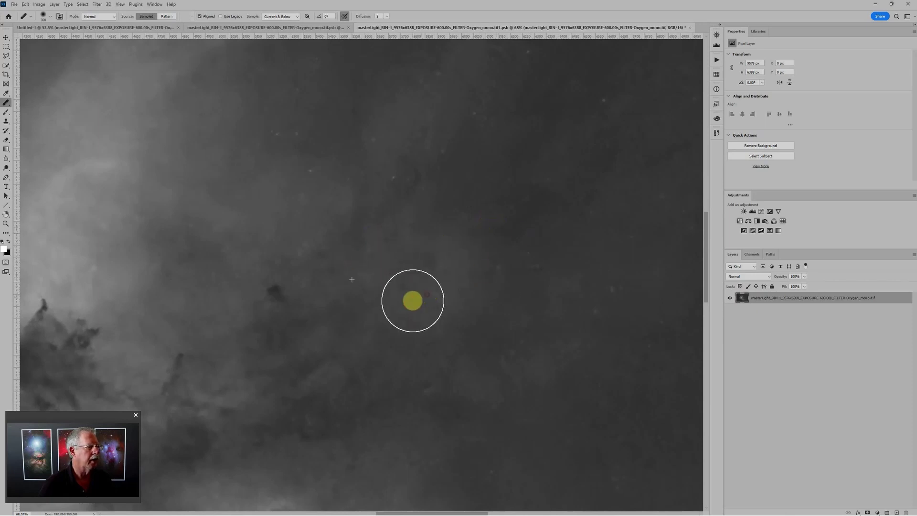
alt+click(264, 210)
mouse_move(441, 268)
mouse_down()
mouse_move(442, 258)
mouse_move(403, 276)
mouse_move(415, 258)
mouse_move(434, 302)
mouse_move(435, 287)
mouse_move(406, 278)
mouse_up()
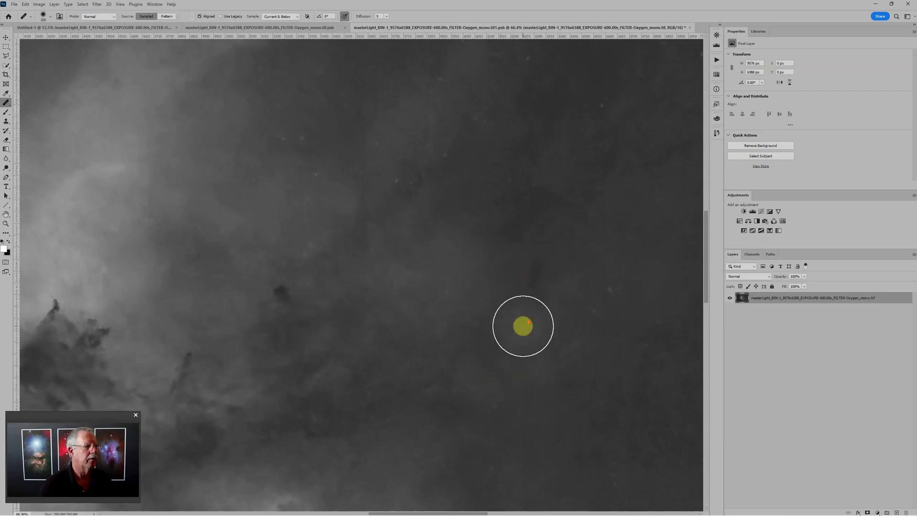
- Close the nested Oxygen document and its parent smart object, saving the changes in both, to return to the color composite
scroll(523, 326, down, 5)
scroll(616, 328, down, 3)
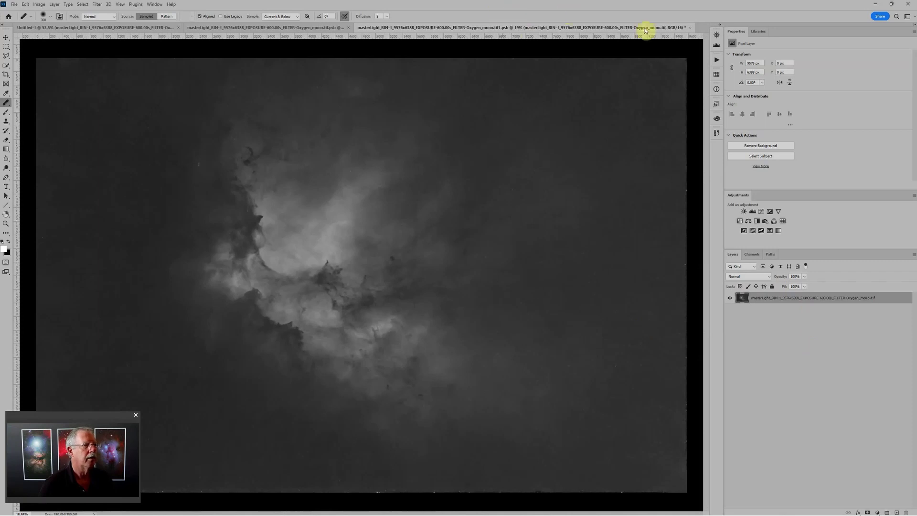
click(690, 28)
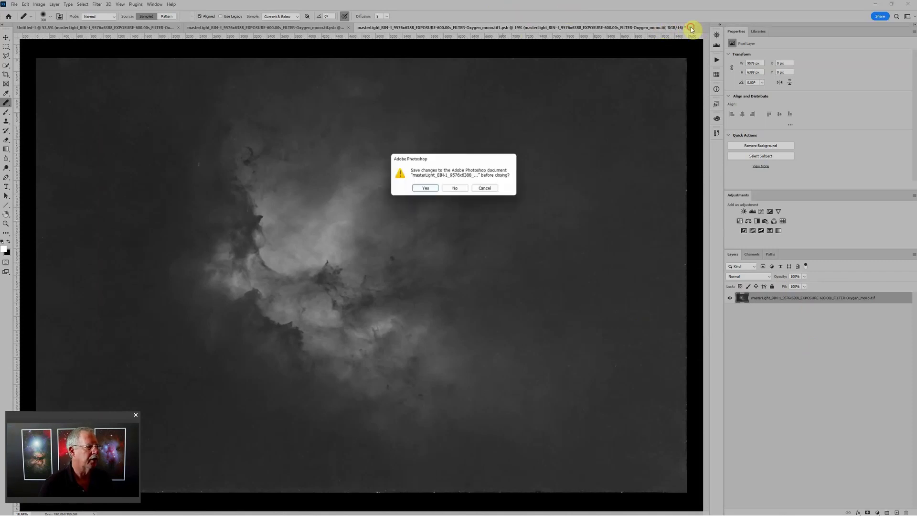
click(426, 190)
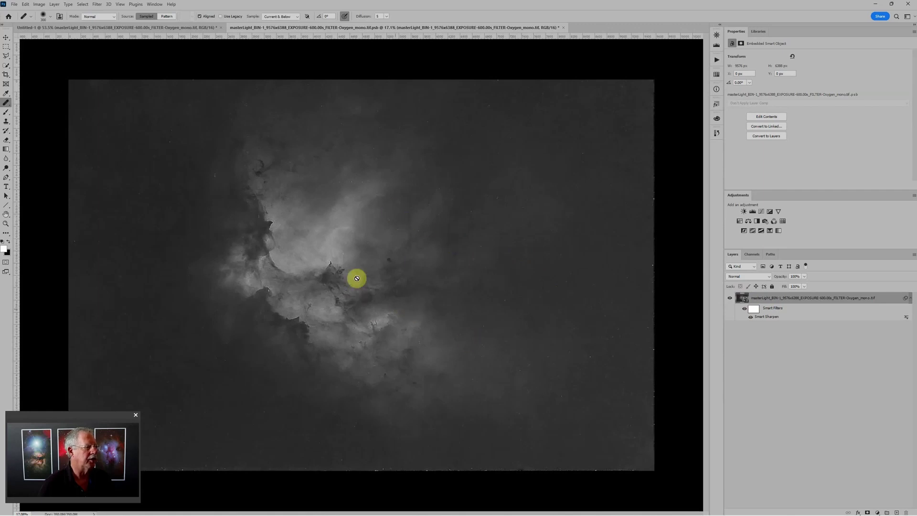
click(565, 27)
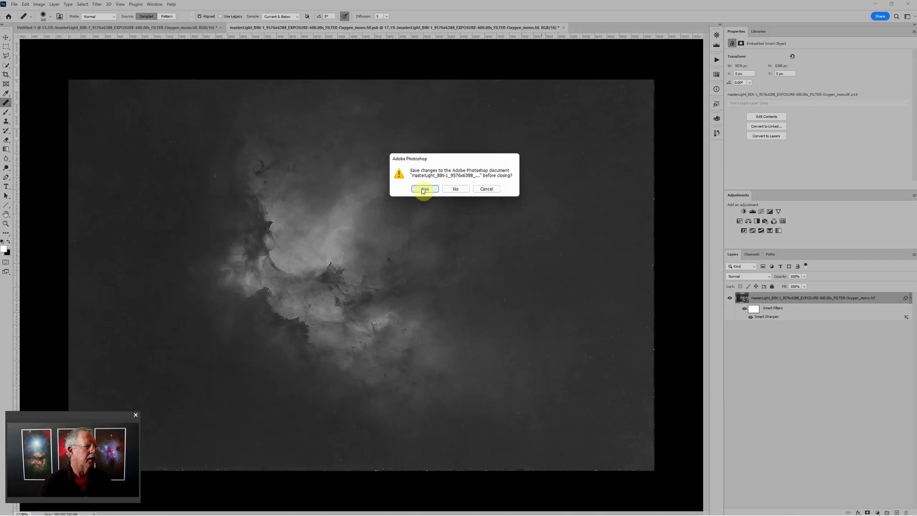
click(422, 189)
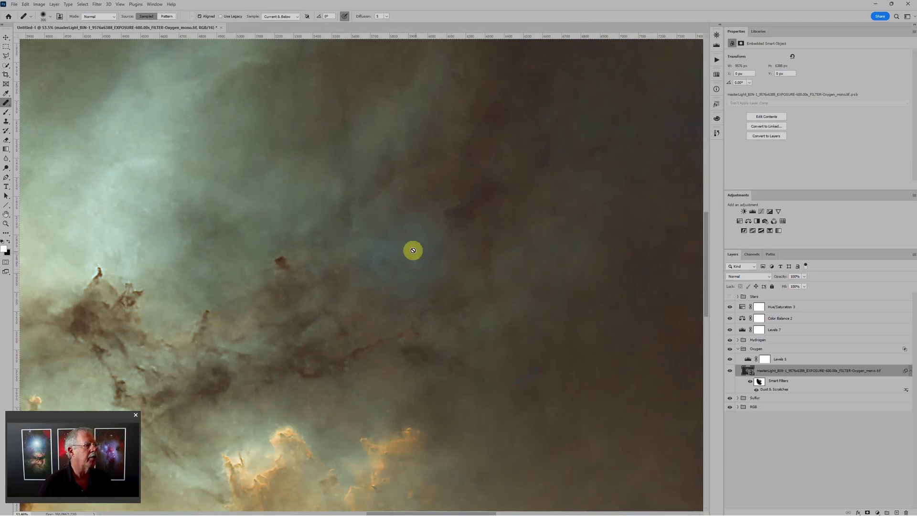
- Set the master hue to +10 and the master saturation to +14 in the topmost Hue/Saturation adjustment
scroll(576, 315, down, 2)
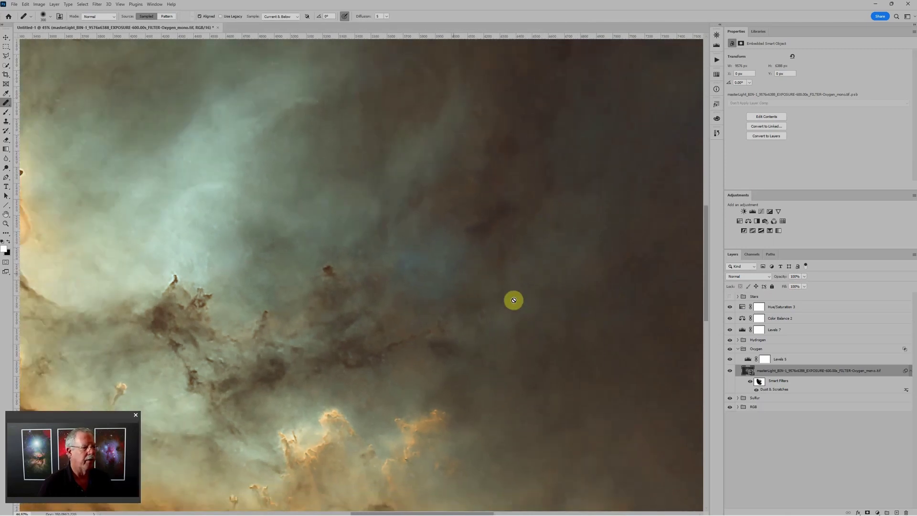
scroll(430, 258, down, 3)
scroll(436, 279, down, 5)
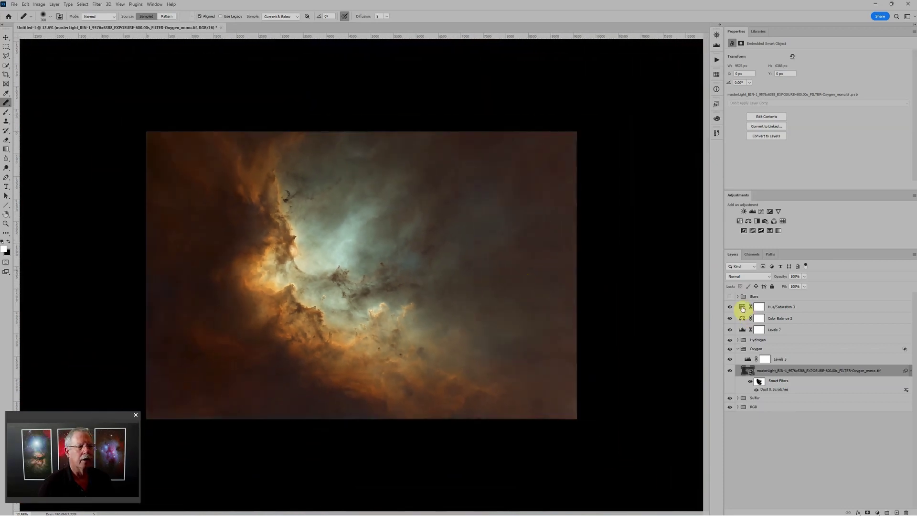
click(743, 309)
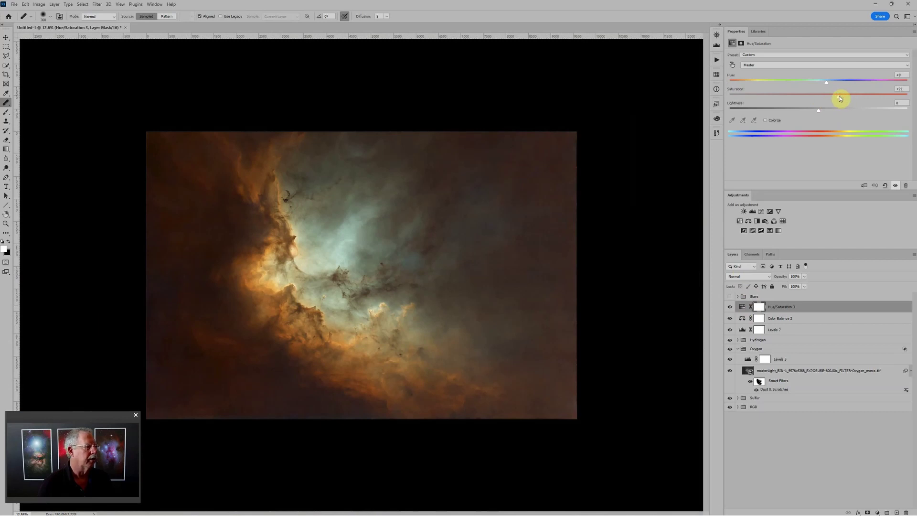
drag(833, 96, 830, 95)
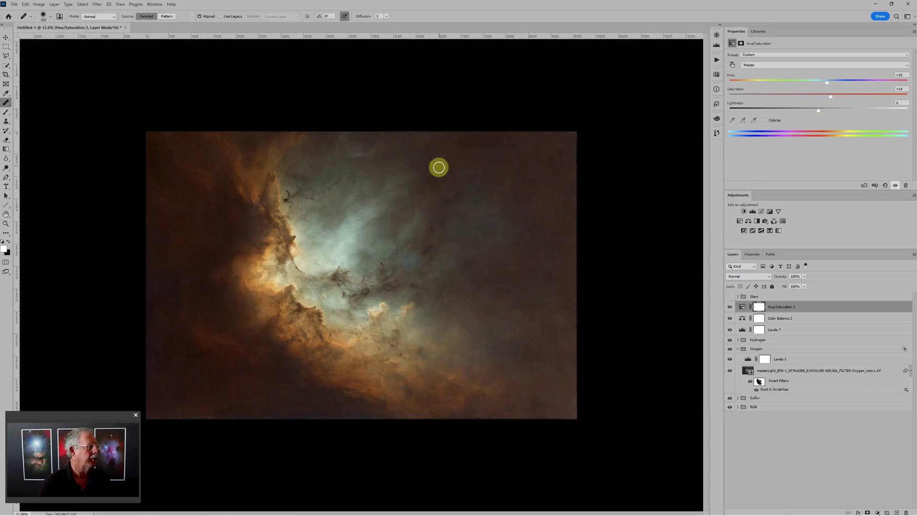
scroll(516, 166, up, 2)
scroll(530, 172, down, 3)
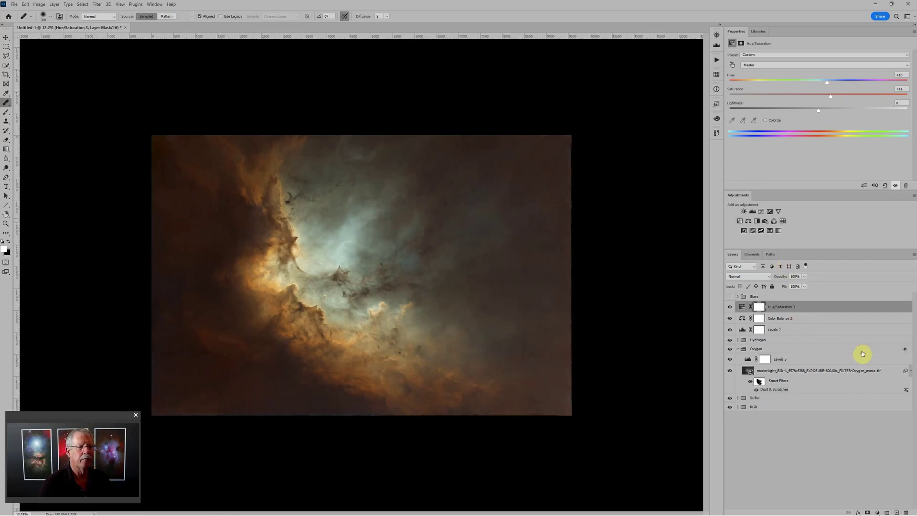
- Add a Solid Color fill layer in dark gray 121212 above the Hue/Saturation adjustment and set its blend mode to Lighten
click(881, 511)
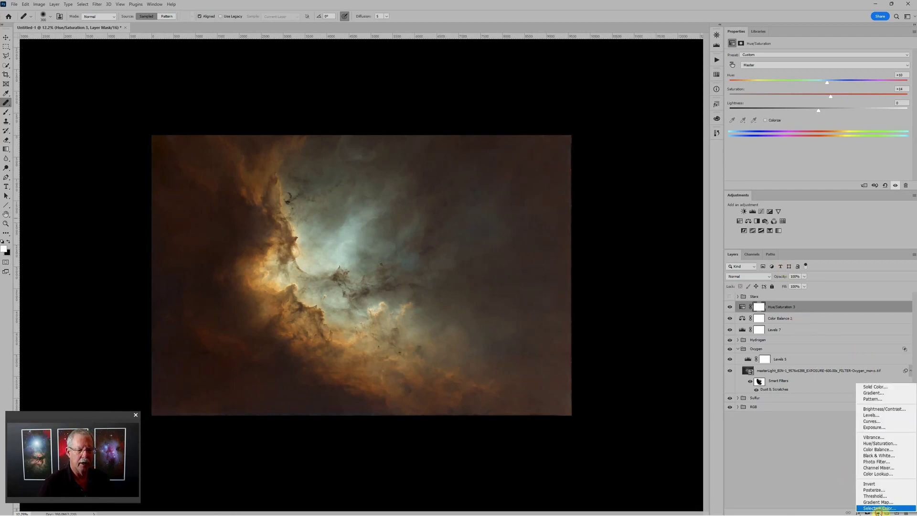
click(877, 387)
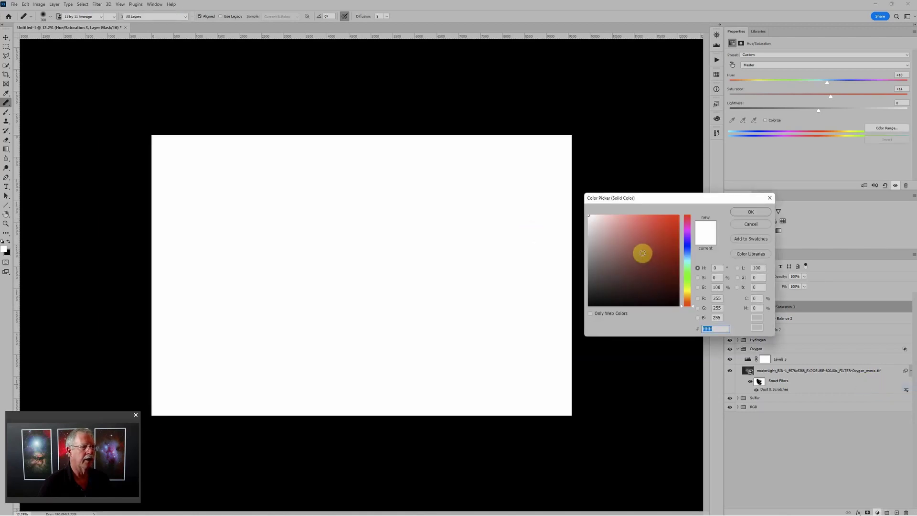
drag(640, 252, 581, 300)
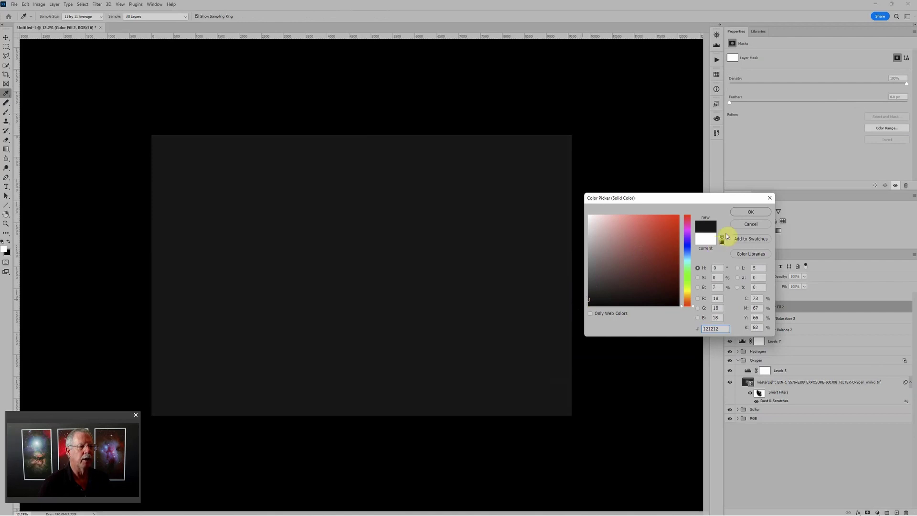
click(743, 213)
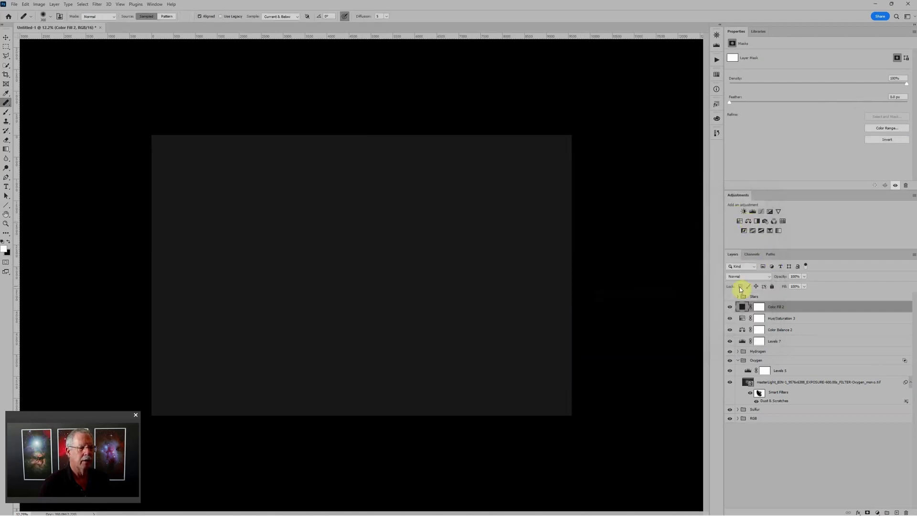
click(742, 278)
click(741, 332)
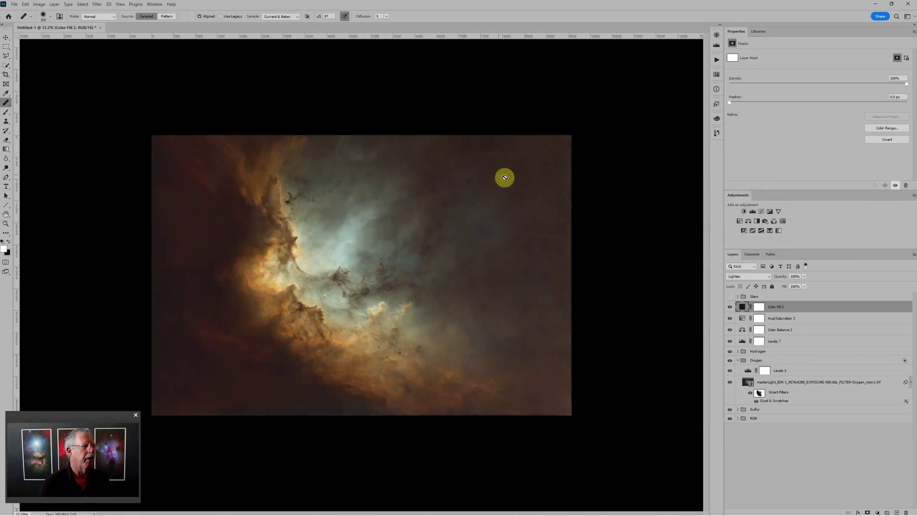
- Create a blank layer directly above the Hue/Saturation adjustment and set its blend mode to Soft Light
click(824, 318)
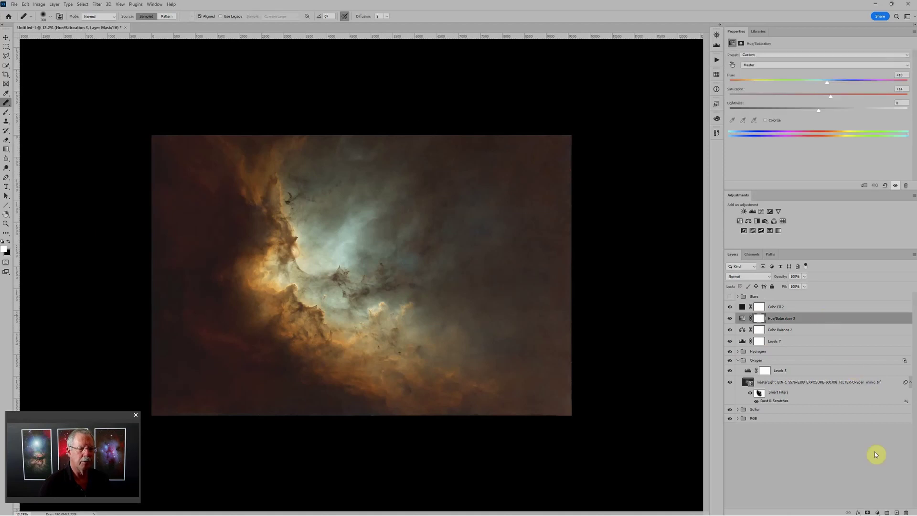
click(896, 512)
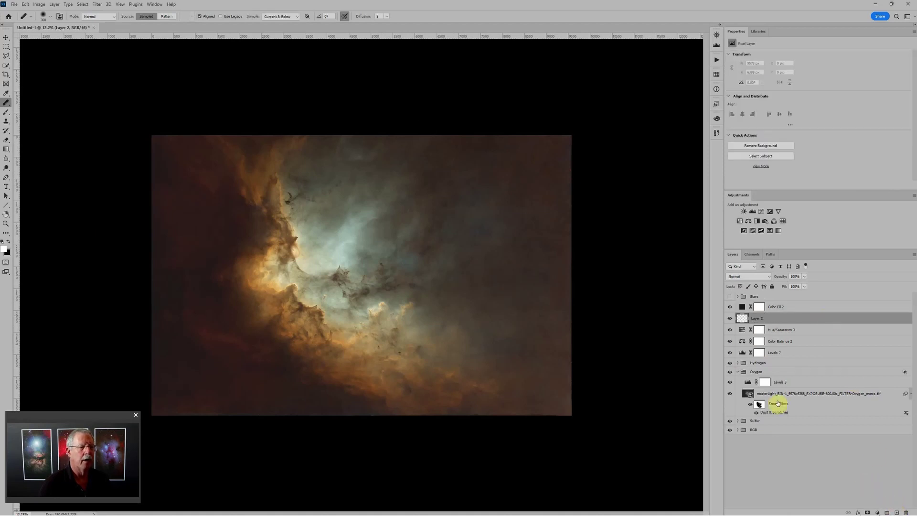
click(733, 277)
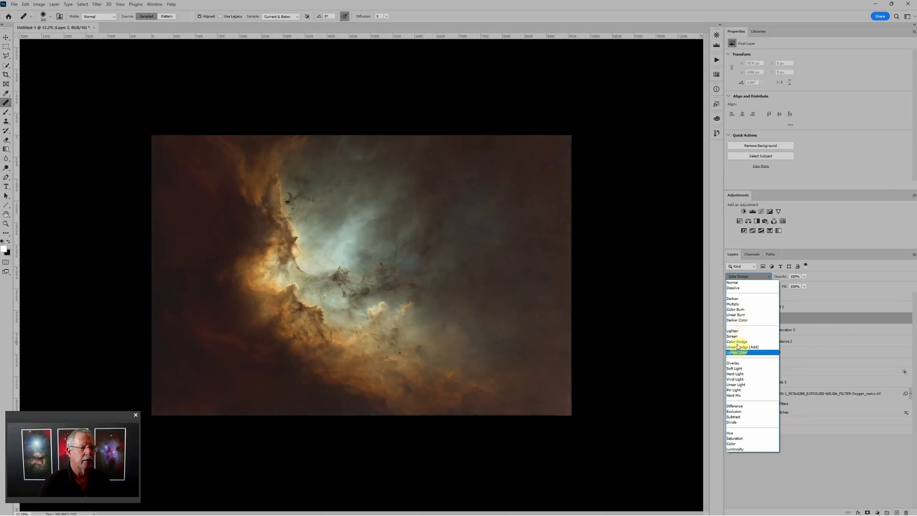
click(736, 368)
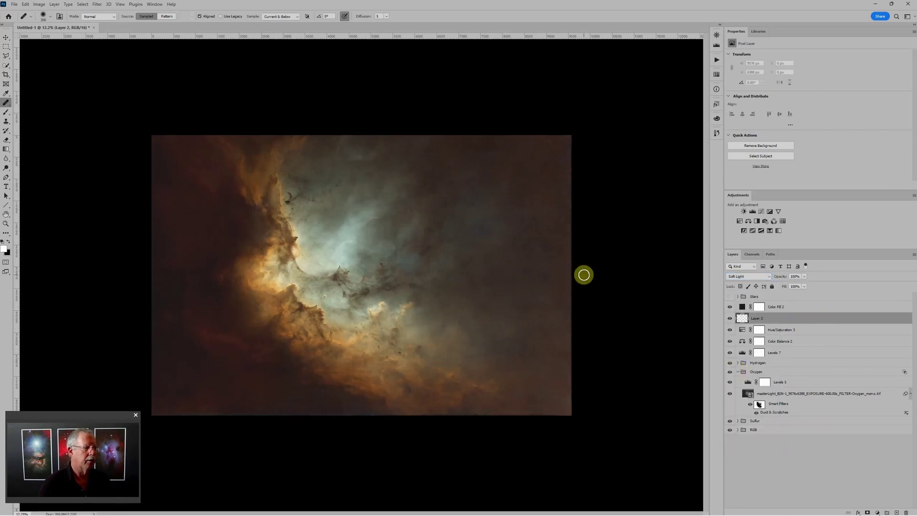
- Paint black with a greatly enlarged brush at 10% opacity on the Soft Light layer to darken the image's outer dim regions
key(b)
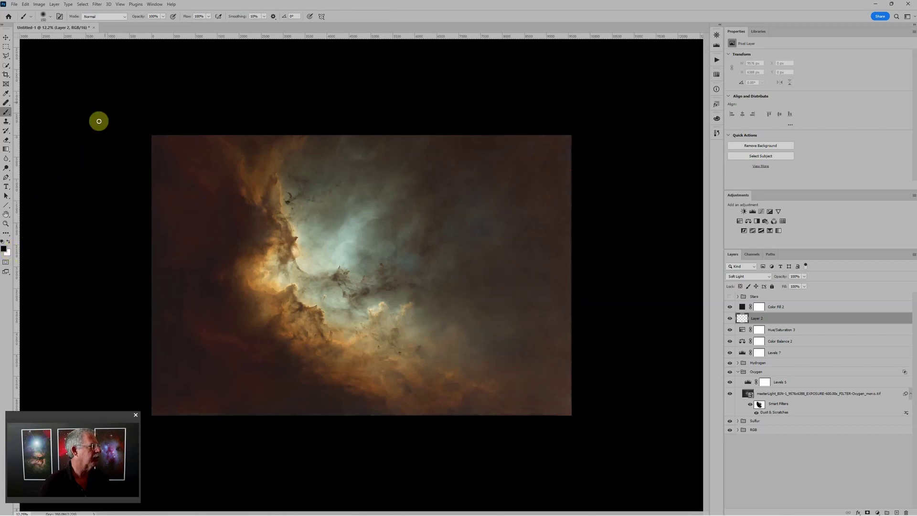
key(1)
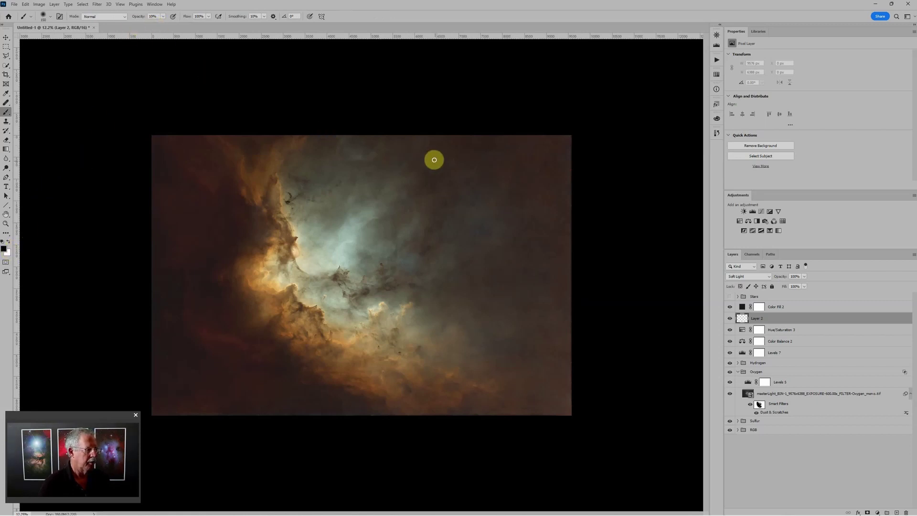
key(bracketright)
key(bracketright)
key(bracketright)
key(bracketright)
key(bracketright)
key(bracketright)
key(bracketright)
key(bracketright)
key(bracketright)
key(bracketright)
key(bracketright)
key(bracketright)
key(bracketright)
key(bracketright)
key(bracketright)
key(bracketright)
key(bracketright)
key(bracketright)
key(bracketright)
key(bracketright)
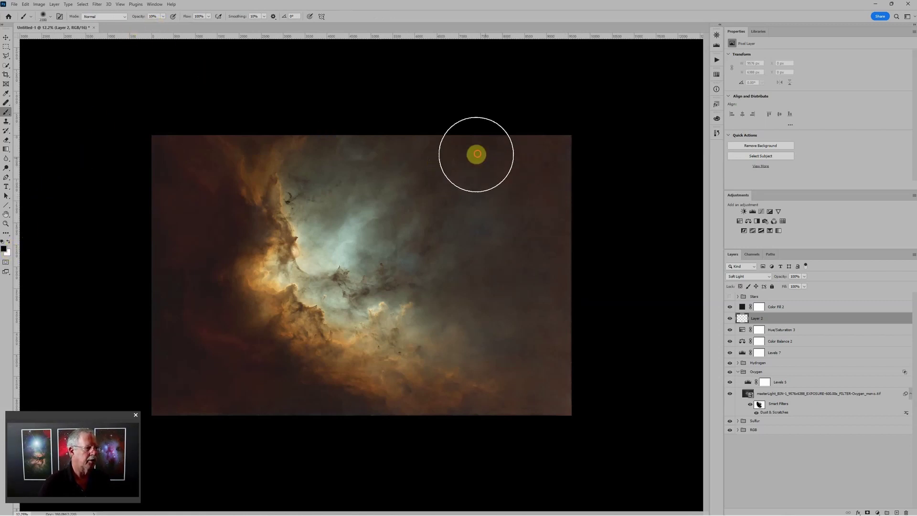
mouse_move(554, 161)
mouse_down()
mouse_move(565, 215)
mouse_move(553, 165)
mouse_move(563, 417)
mouse_move(538, 325)
mouse_move(550, 172)
mouse_move(525, 157)
mouse_move(455, 145)
mouse_move(520, 150)
mouse_move(563, 204)
mouse_move(567, 256)
mouse_move(507, 254)
mouse_move(496, 281)
mouse_move(541, 245)
mouse_move(361, 121)
mouse_move(269, 109)
mouse_move(241, 128)
mouse_move(178, 132)
mouse_move(150, 196)
mouse_move(151, 273)
mouse_move(184, 407)
mouse_move(191, 359)
mouse_move(167, 387)
mouse_move(338, 448)
mouse_move(336, 421)
mouse_move(248, 429)
mouse_move(155, 400)
mouse_move(130, 339)
mouse_up()
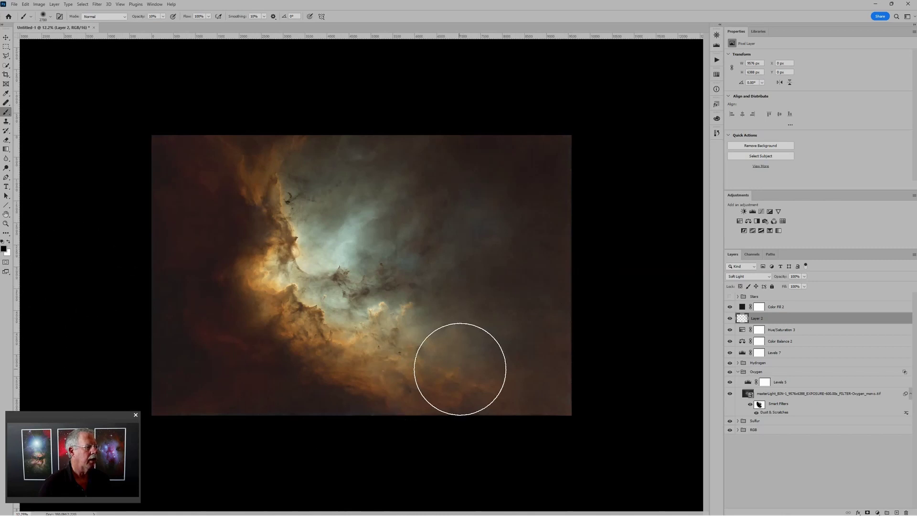
- Paint white over the bright orange cloud ridge, then black over the shadowed dust below it and around the teal core
key(x)
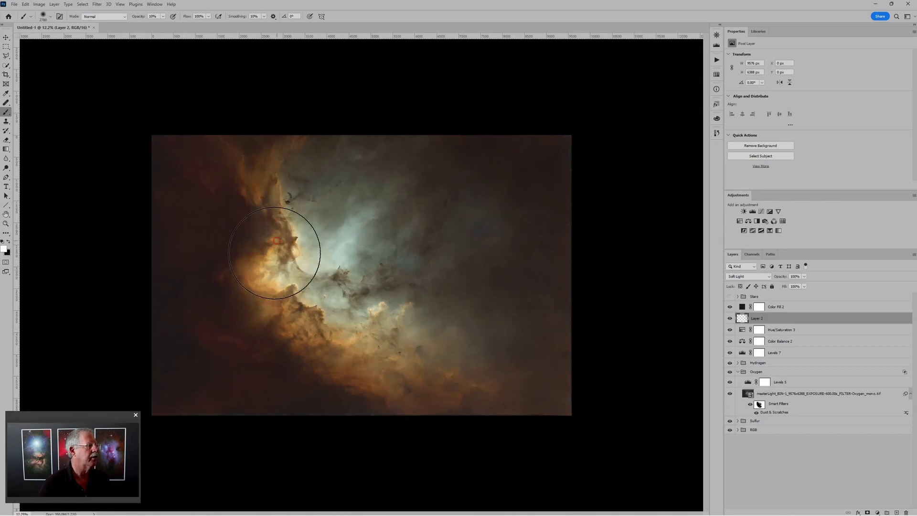
mouse_move(284, 288)
mouse_down()
mouse_move(336, 306)
mouse_move(324, 320)
mouse_move(361, 333)
mouse_up()
key(x)
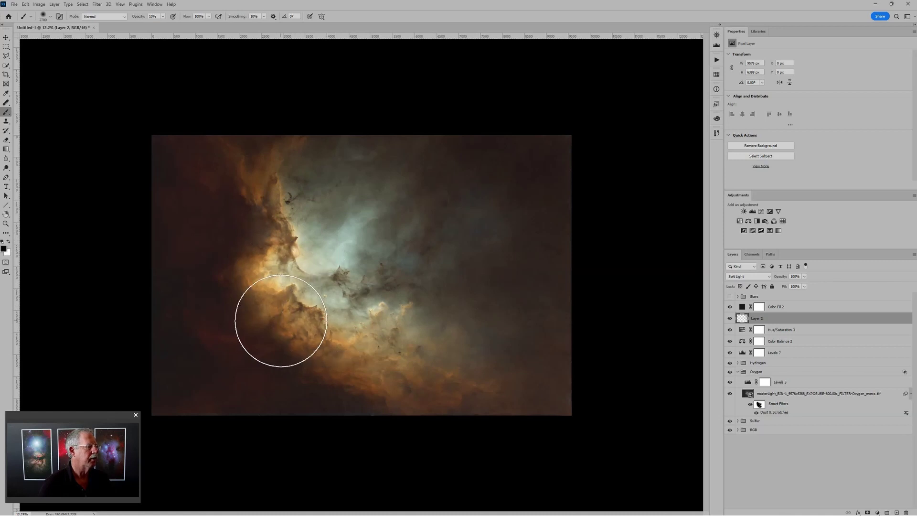
mouse_move(281, 323)
mouse_down()
mouse_move(298, 332)
mouse_move(266, 225)
mouse_move(405, 297)
mouse_up()
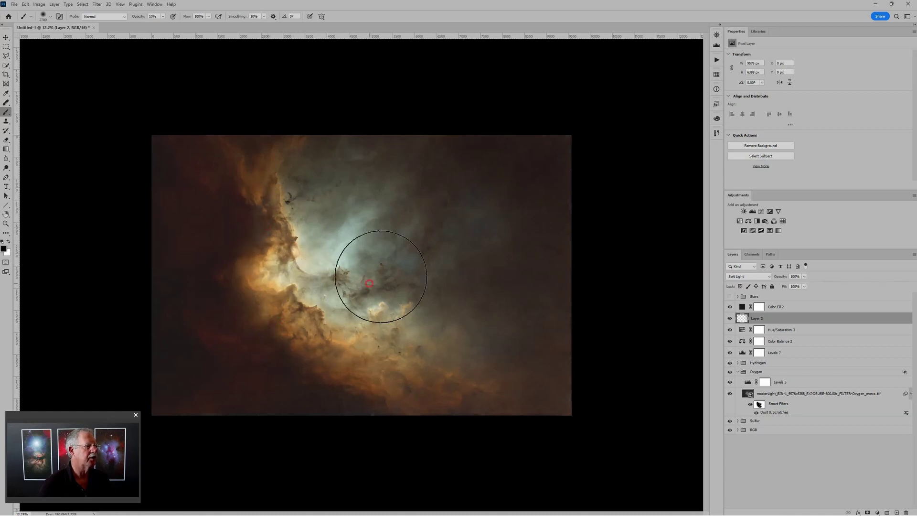
drag(414, 240, 418, 237)
drag(435, 199, 415, 185)
- Paint white at 10% opacity over the faint blue patch beside the teal core and check the result at different magnifications
key(x)
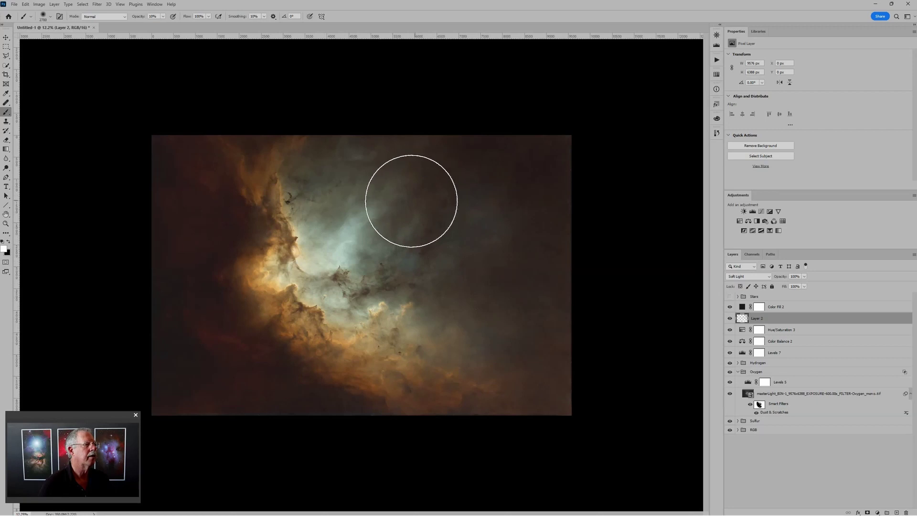
drag(475, 245, 466, 241)
scroll(399, 369, down, 2)
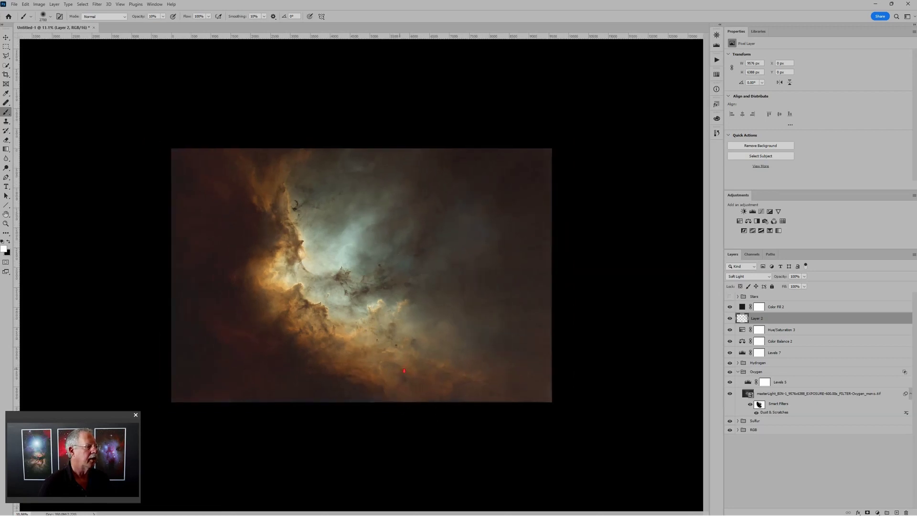
scroll(258, 299, up, 3)
scroll(253, 243, up, 2)
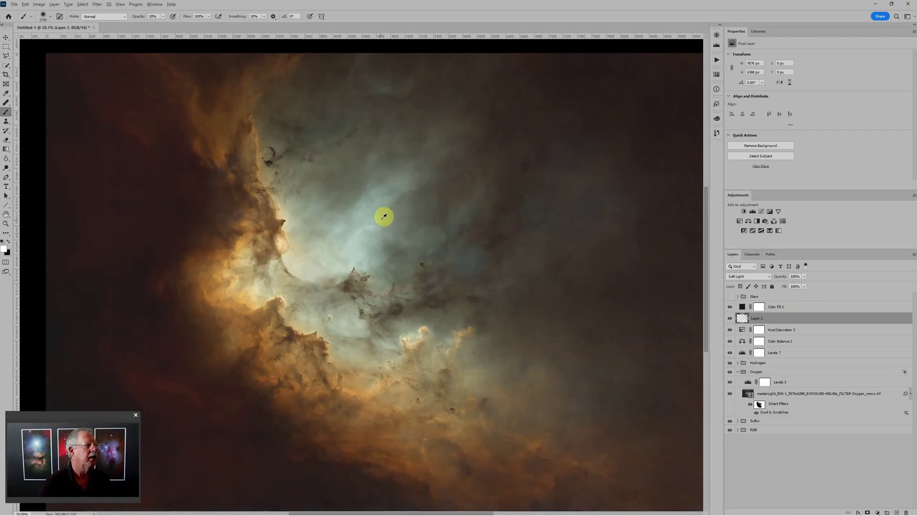
- Paint sampled teal over the bright core, sampled dark red over the shadowed dust, and sampled orange along the cloud ridge at 10% opacity
alt+click(377, 225)
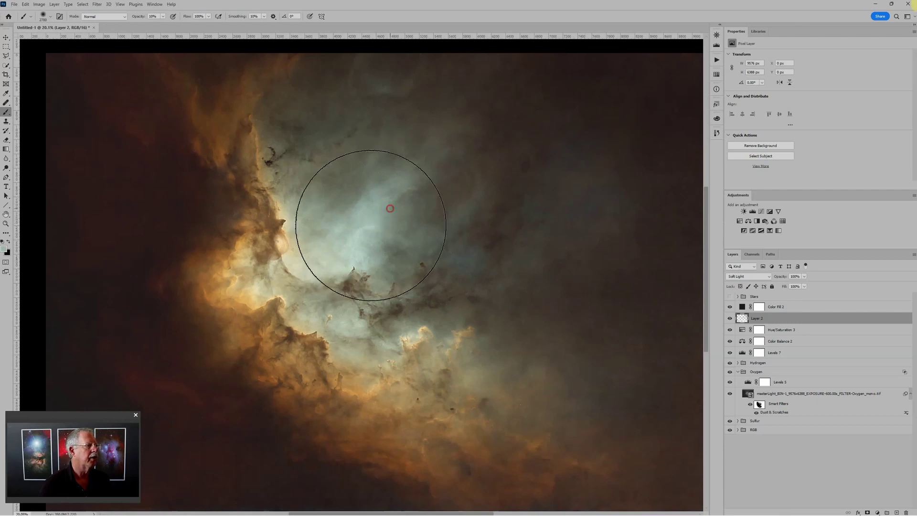
mouse_move(363, 247)
mouse_down()
mouse_move(352, 254)
mouse_move(399, 225)
mouse_move(340, 182)
mouse_move(363, 193)
mouse_up()
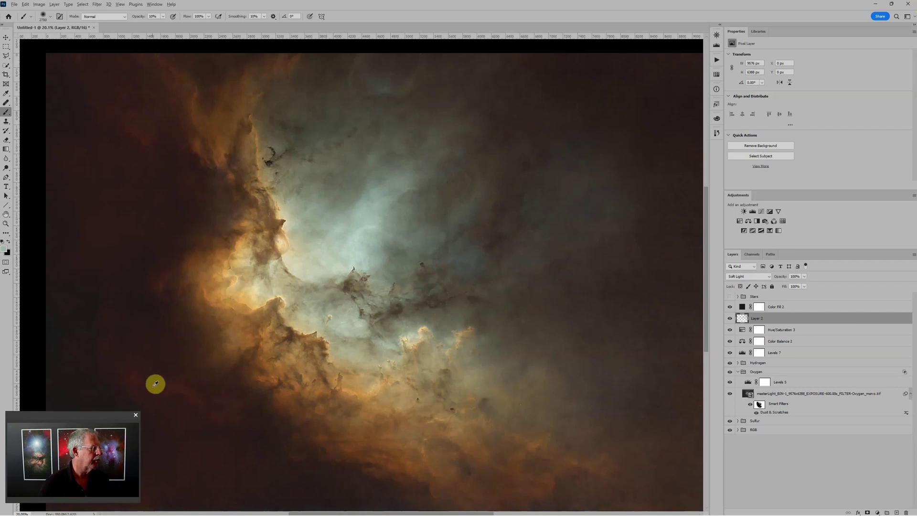
alt+click(153, 384)
mouse_move(188, 265)
mouse_down()
mouse_move(137, 109)
mouse_move(131, 188)
mouse_move(192, 369)
mouse_move(181, 378)
mouse_move(206, 405)
mouse_up()
alt+click(308, 367)
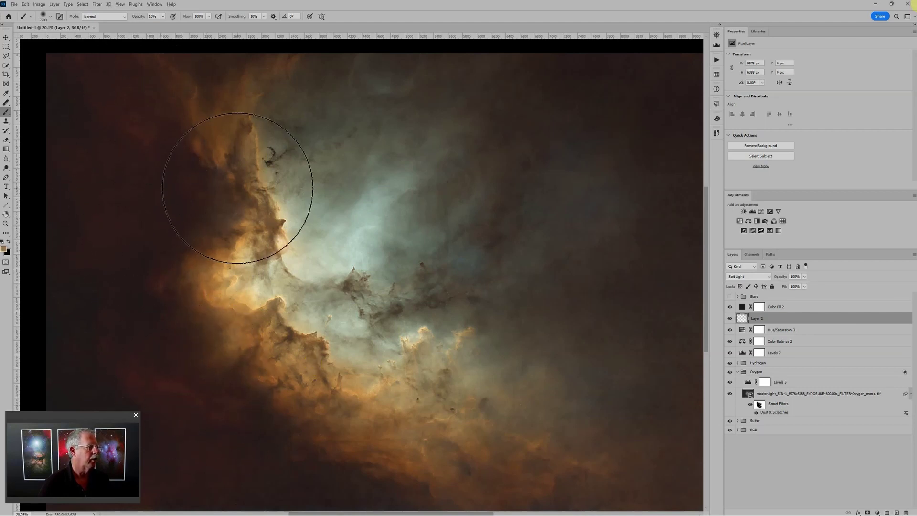
mouse_move(237, 274)
mouse_down()
mouse_move(286, 351)
mouse_move(332, 378)
mouse_move(416, 409)
mouse_move(498, 420)
mouse_move(520, 388)
mouse_move(435, 363)
mouse_up()
- Reset the brush colour to black and darken the image's outer edge on the side away from the orange ridge
scroll(455, 367, down, 2)
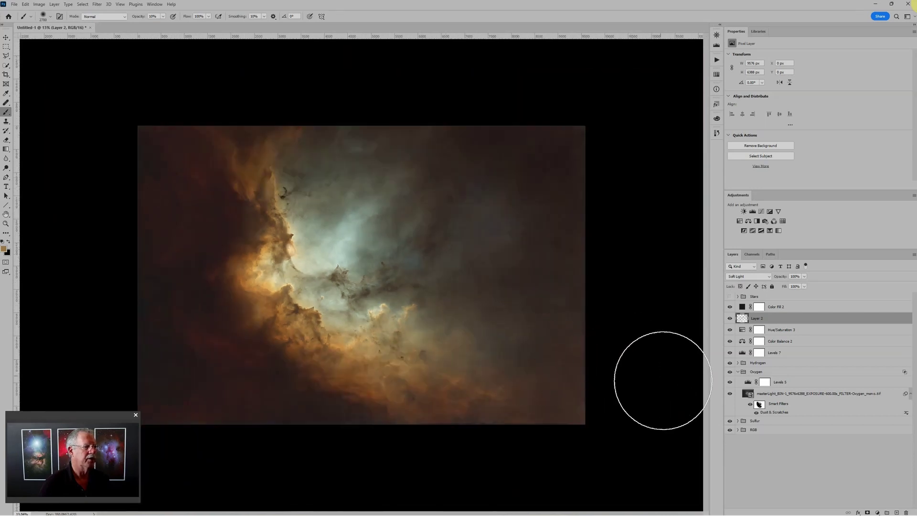
key(d)
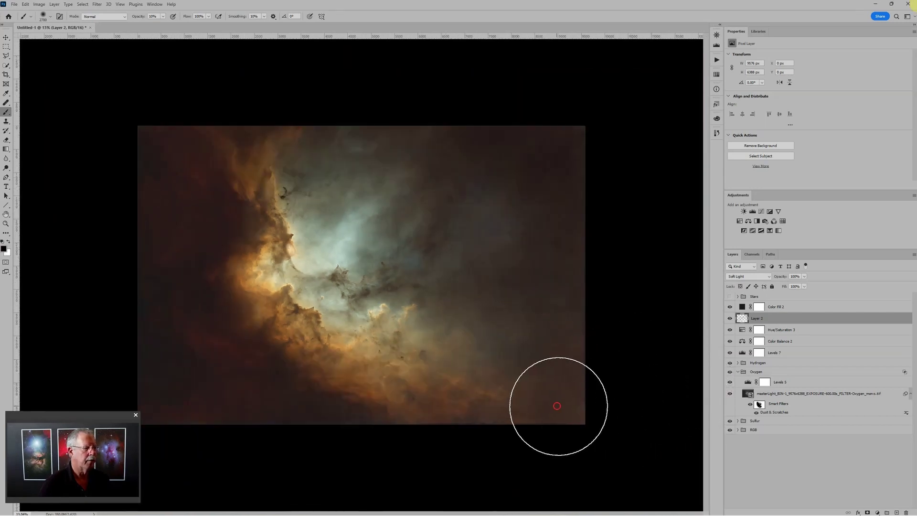
mouse_move(579, 395)
mouse_down()
mouse_move(589, 423)
mouse_move(606, 427)
mouse_move(597, 170)
mouse_move(559, 116)
mouse_move(585, 123)
mouse_move(592, 158)
mouse_up()
click(617, 314)
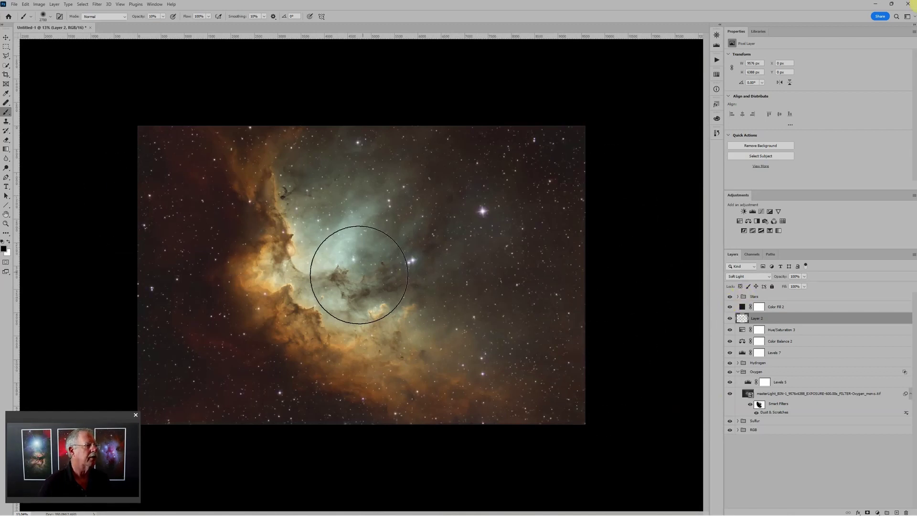
- Make the Stars group visible and convert its Image04_stars.tif layer to a smart object
scroll(358, 272, up, 3)
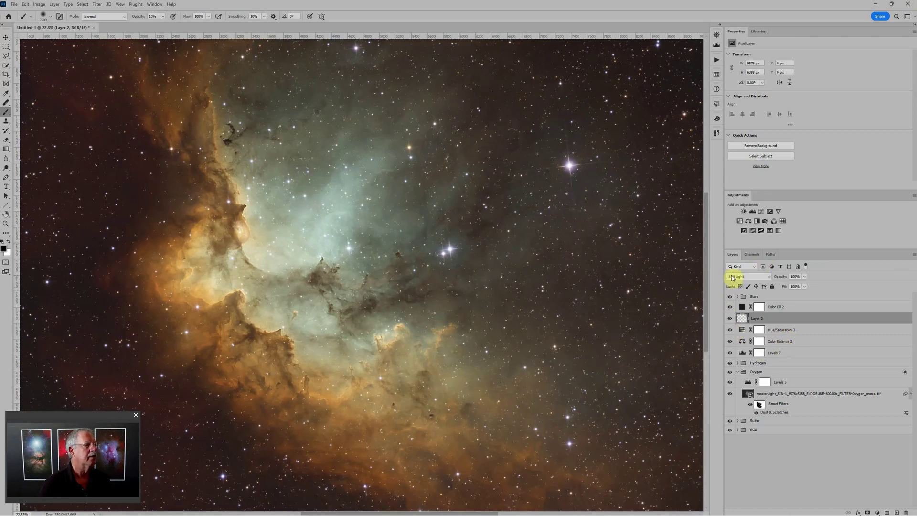
click(737, 297)
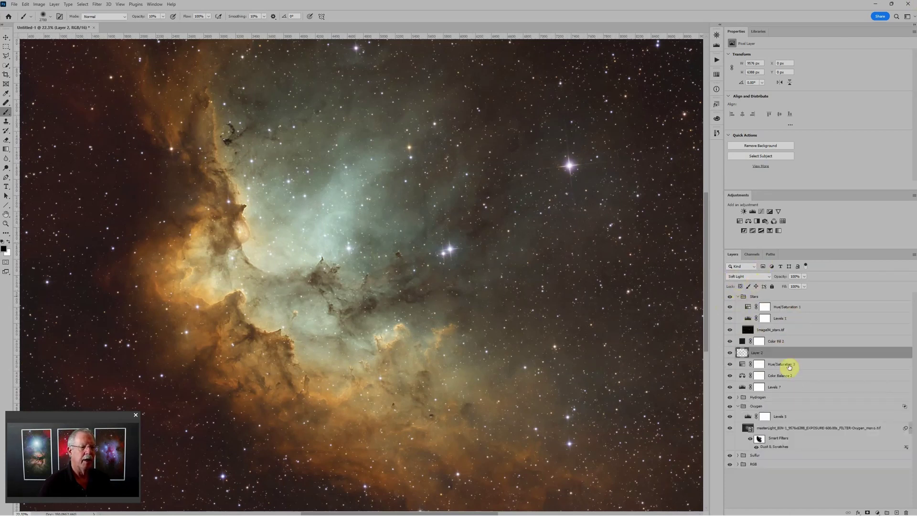
click(825, 330)
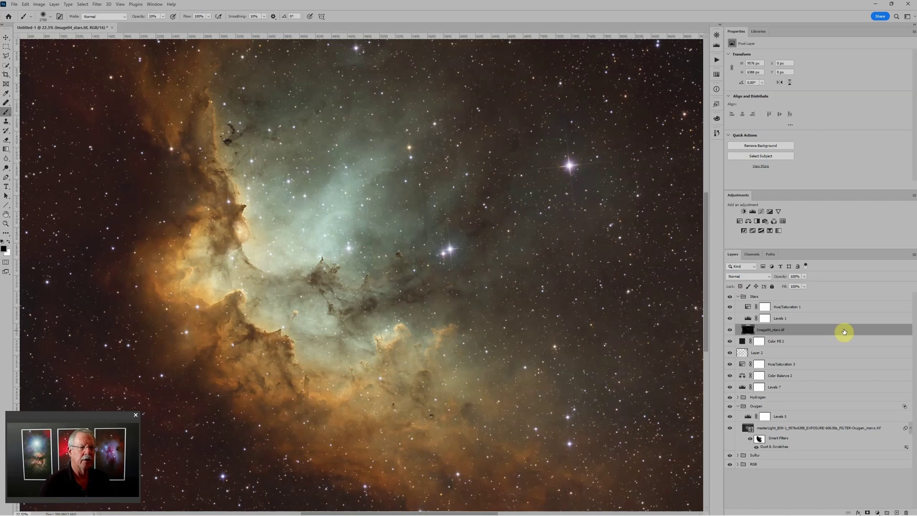
right_click(844, 332)
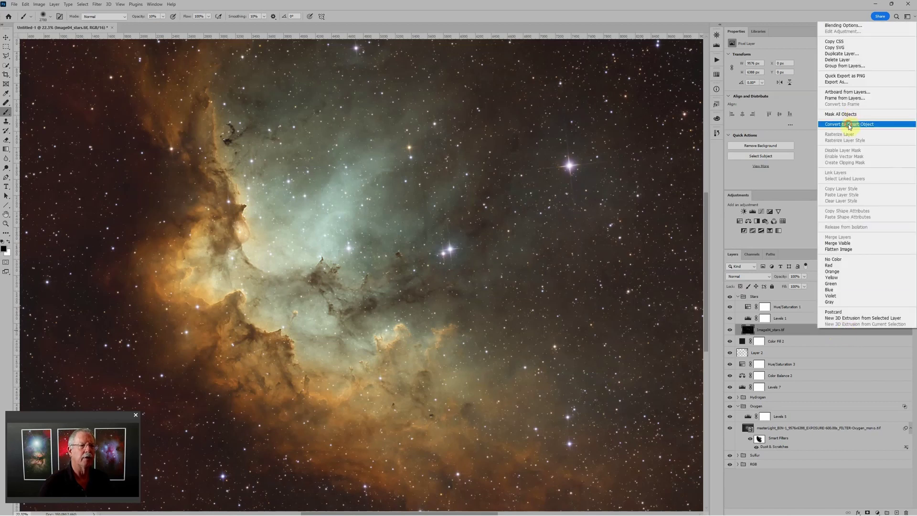
click(847, 124)
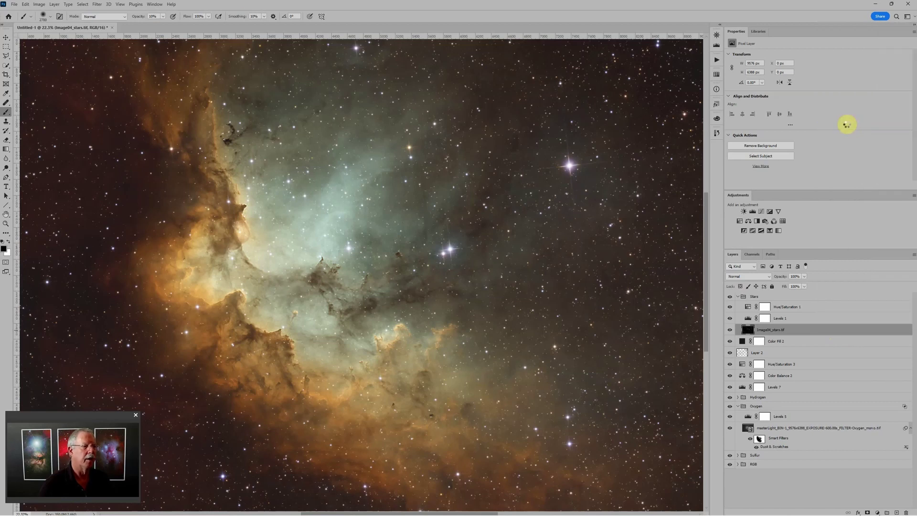
- Apply Smart Sharpen to the stars layer with Amount 338%, Radius 8.3 px, Reduce Noise 35%, Lens Blur removal and shadow Fade Amount 59%
click(97, 4)
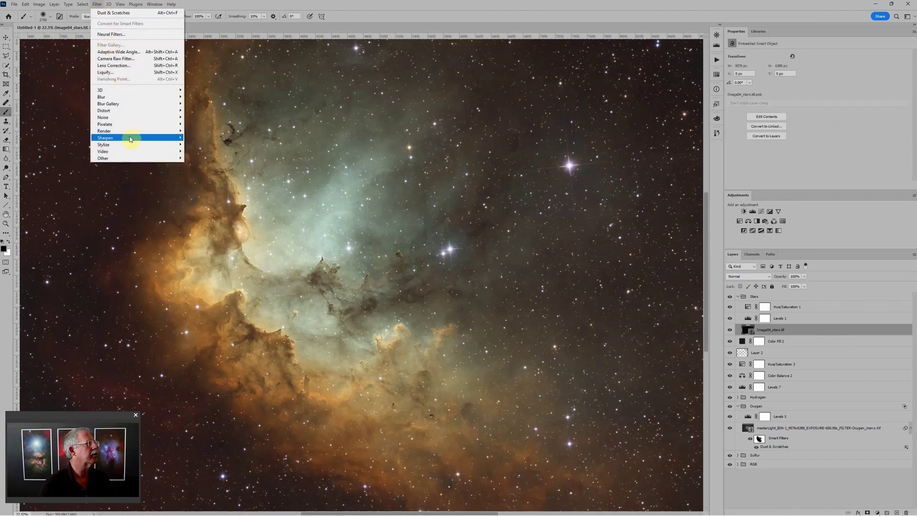
mouse_move(130, 139)
click(206, 165)
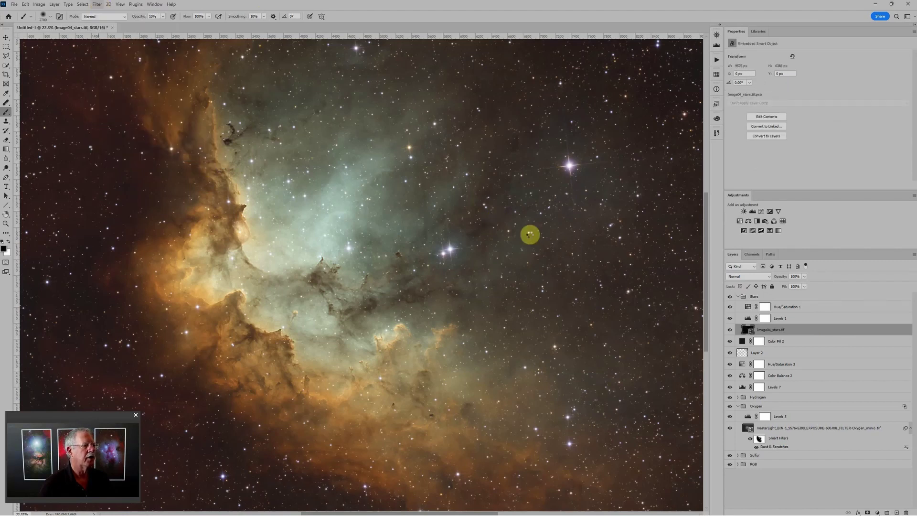
drag(575, 147, 582, 267)
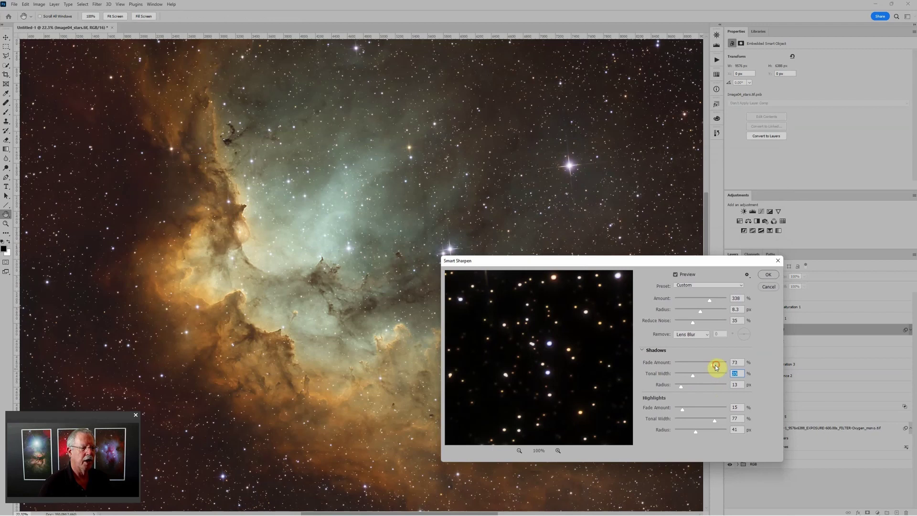
drag(715, 365, 707, 365)
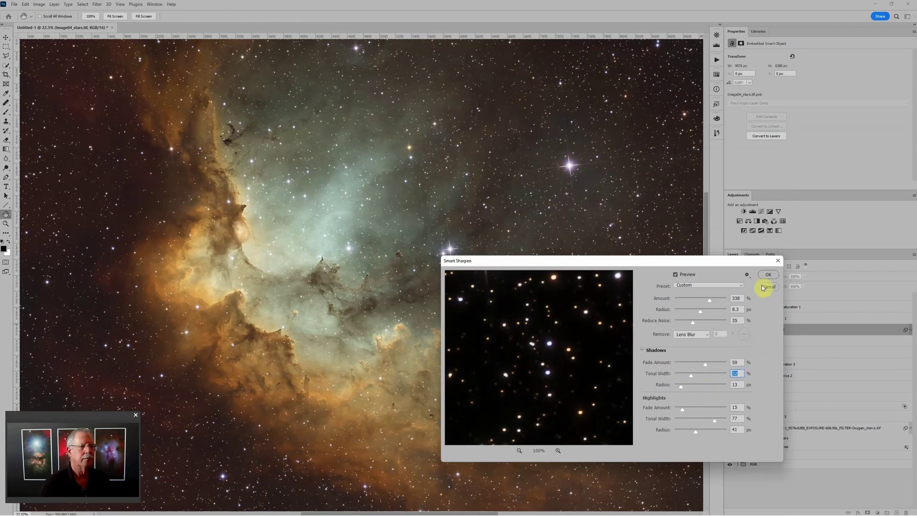
key(b)
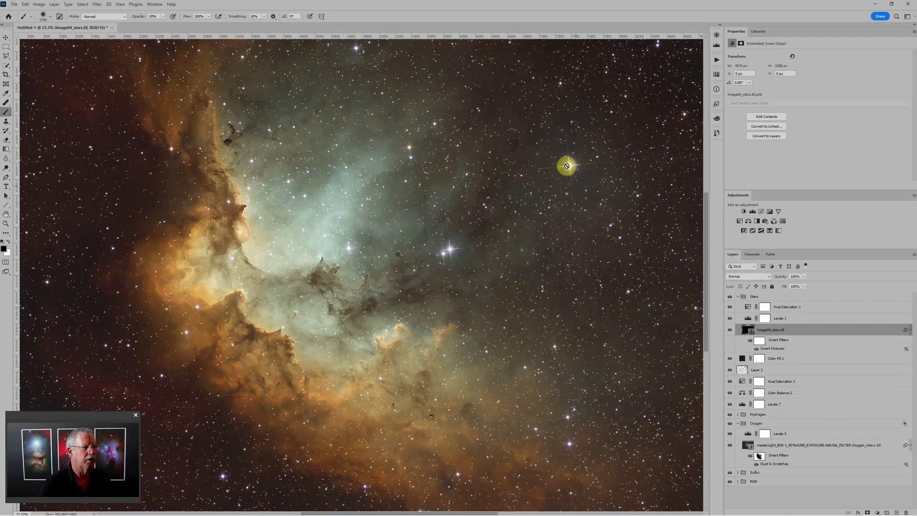
- Invert the Smart Sharpen filter mask to black and paint white at 100% opacity with a much smaller brush over the largest stars
key(ctrl+0)
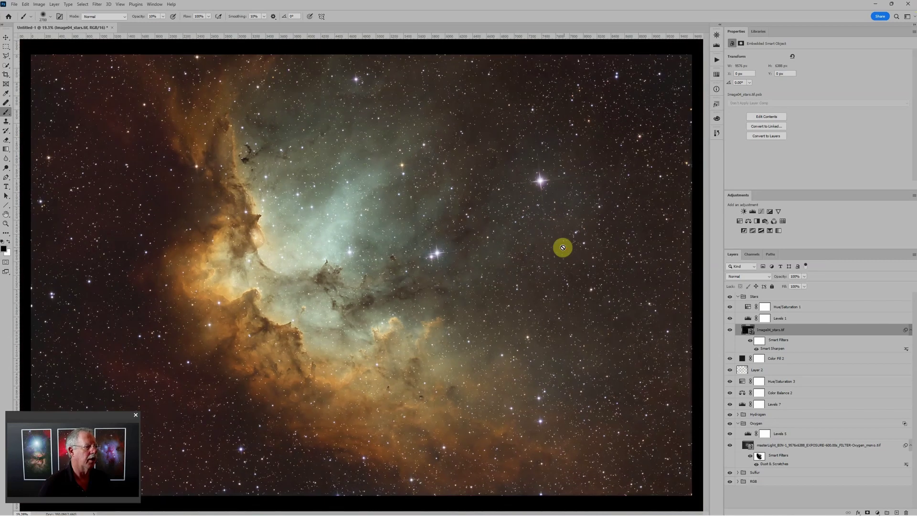
click(760, 341)
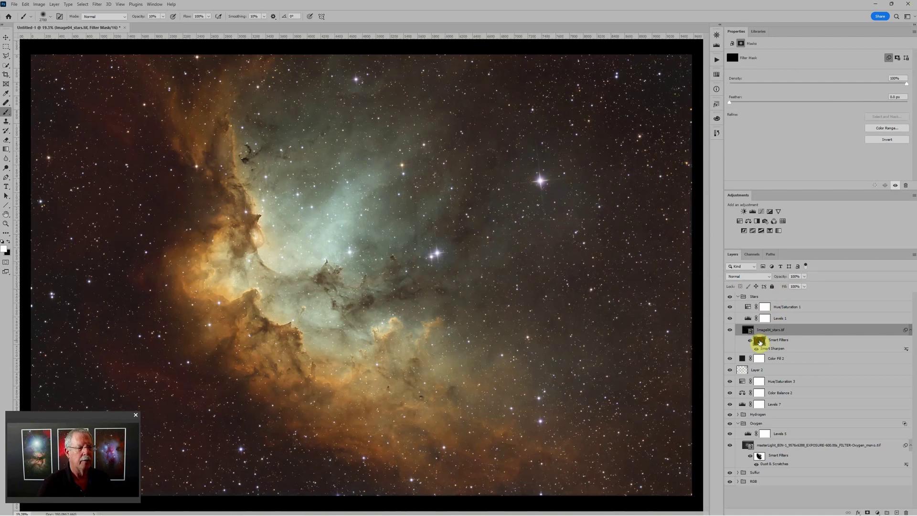
key(bracketleft)
key(bracketleft)
key(bracketleft)
key(bracketleft)
key(bracketleft)
key(bracketleft)
key(bracketleft)
key(bracketleft)
key(bracketleft)
key(bracketleft)
key(bracketleft)
key(bracketleft)
key(bracketleft)
key(bracketleft)
key(bracketleft)
key(bracketleft)
key(bracketleft)
key(bracketleft)
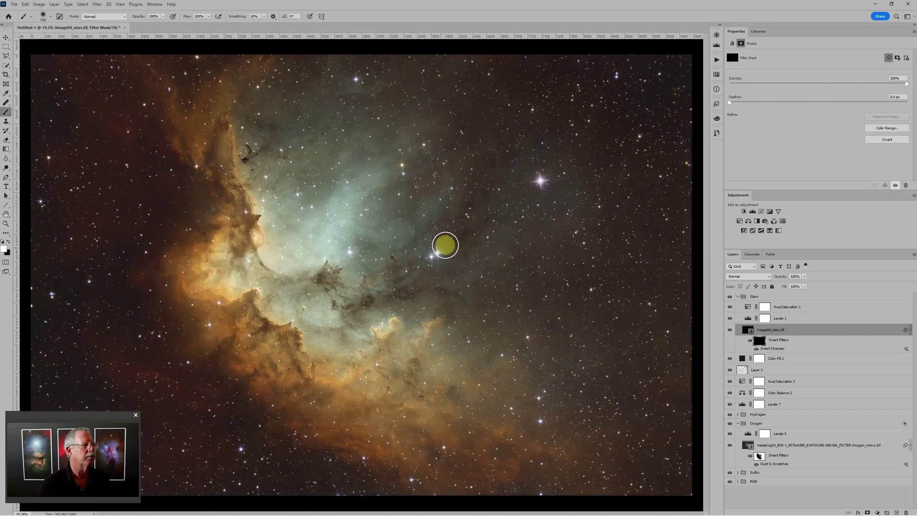
click(350, 252)
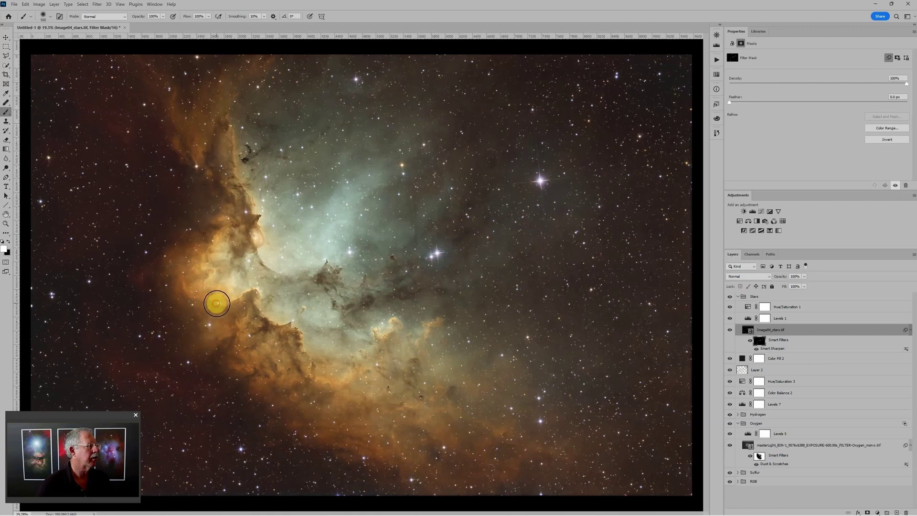
click(553, 429)
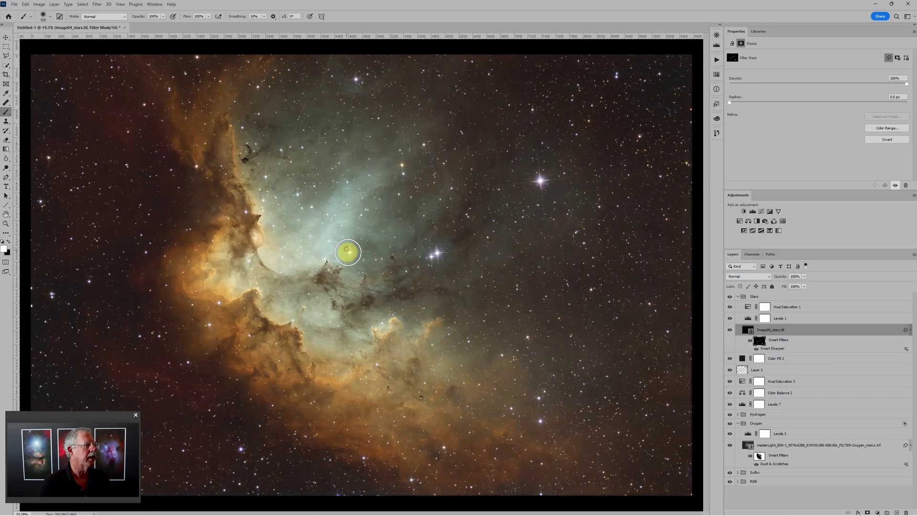
scroll(509, 323, down, 4)
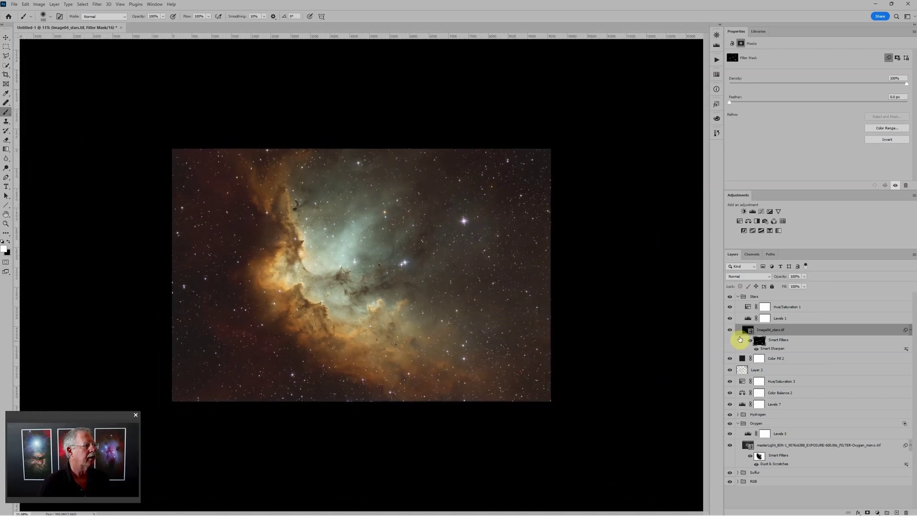
- Collapse the Stars group and set the Greens of the Hue/Saturation adjustment above Color Balance to hue -9 and saturation +13
click(739, 297)
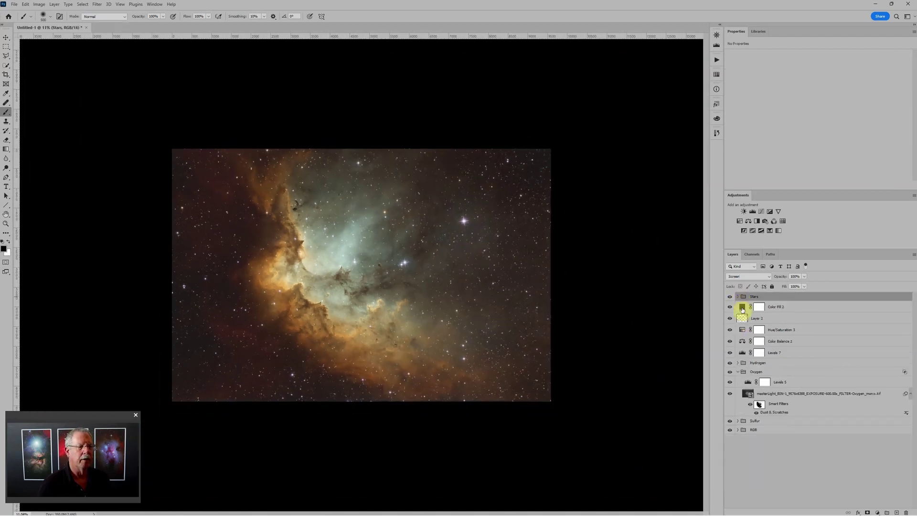
click(742, 330)
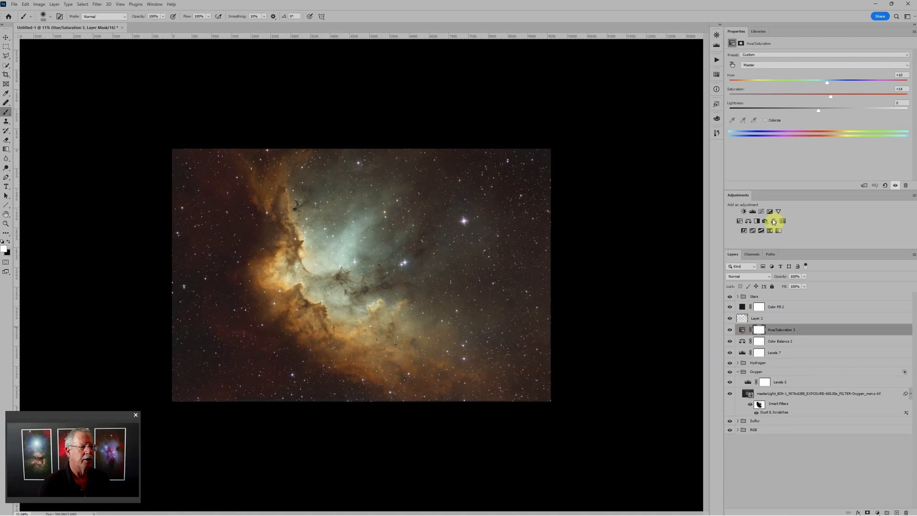
click(812, 66)
click(795, 88)
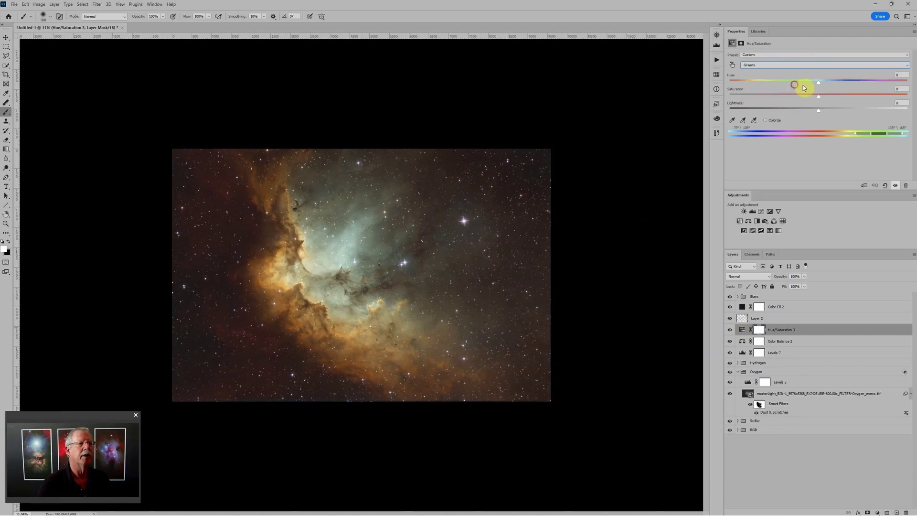
mouse_move(819, 81)
mouse_down()
mouse_move(794, 84)
mouse_move(814, 87)
mouse_up()
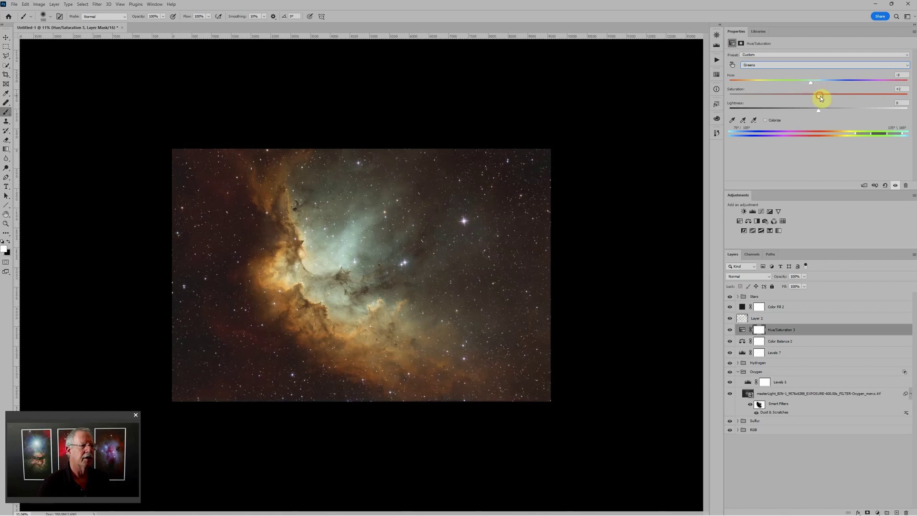
- Shift the Yellows hue to about +25 in the same Hue/Saturation adjustment and raise the Yellows saturation
click(798, 67)
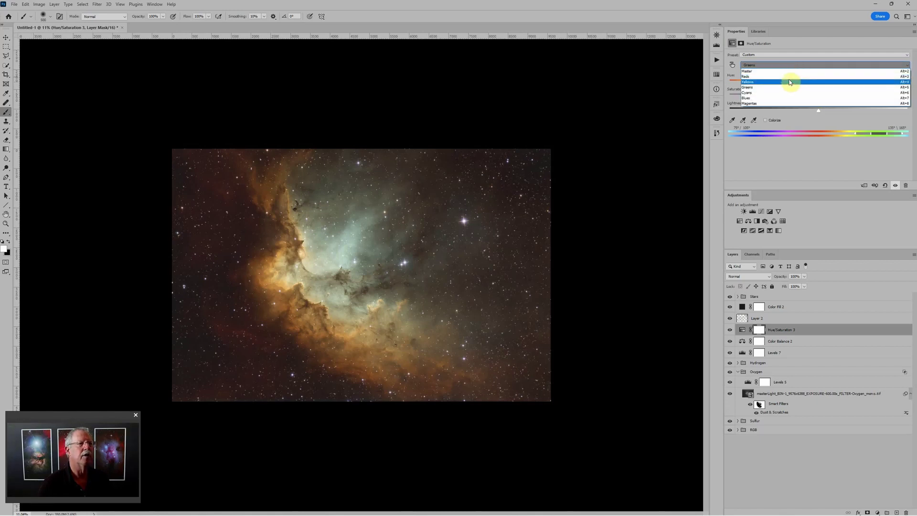
click(789, 82)
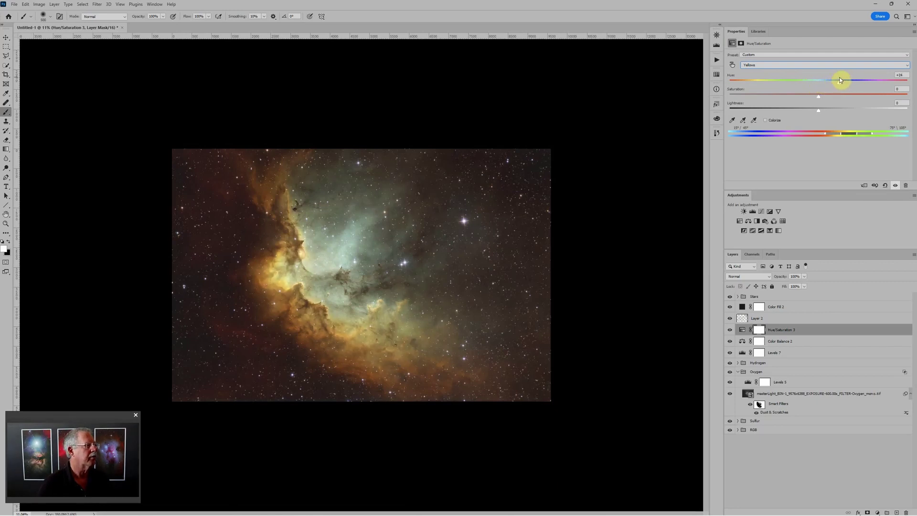
drag(820, 97, 839, 98)
- Set the Cyans hue to +7 and the Greens hue to +18, and check the colour at closer magnification
click(791, 65)
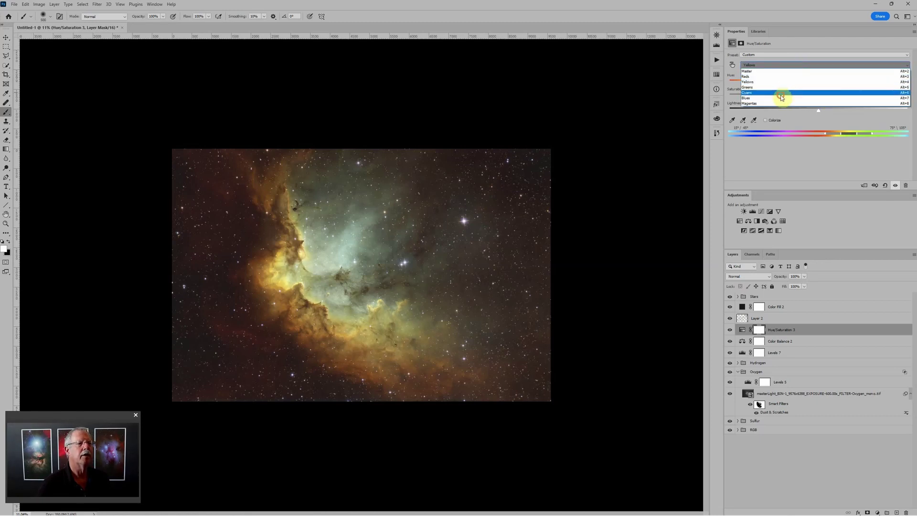
click(783, 93)
mouse_move(835, 83)
mouse_down()
mouse_move(853, 86)
mouse_move(820, 85)
mouse_move(835, 87)
mouse_up()
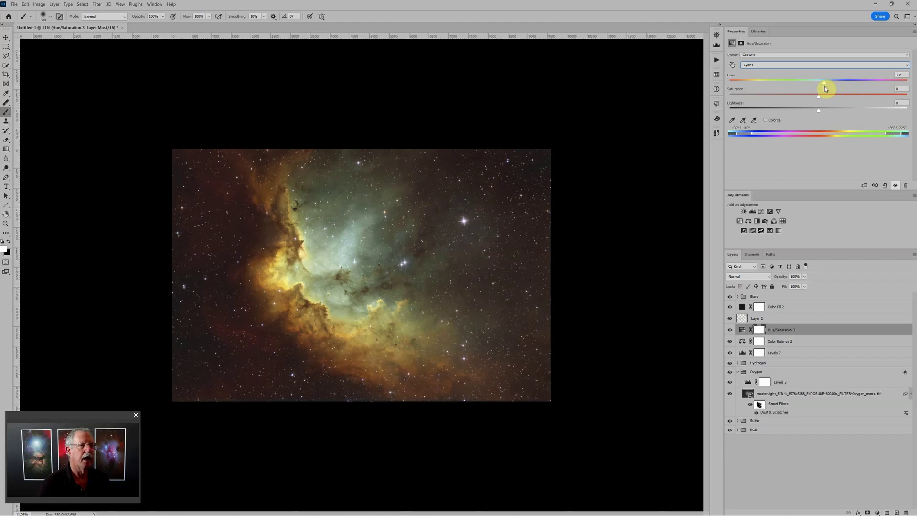
click(802, 66)
click(788, 88)
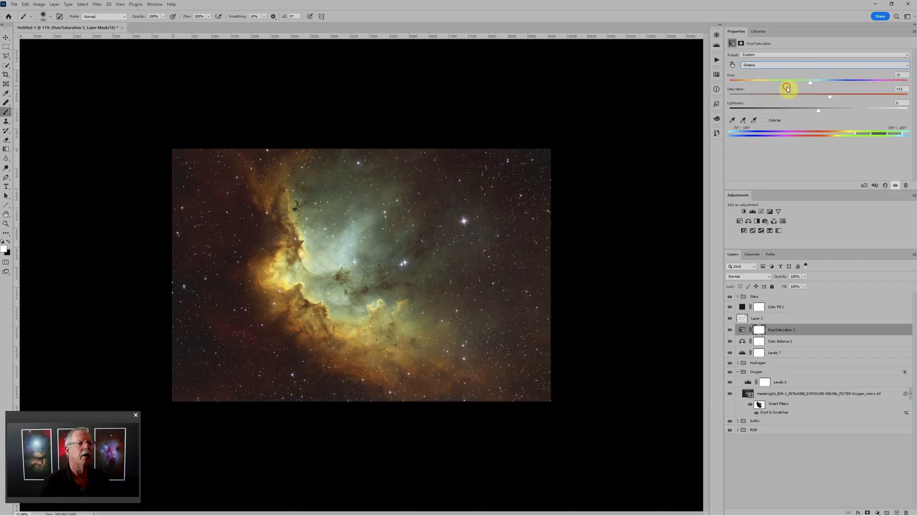
mouse_move(830, 83)
mouse_down()
mouse_move(813, 84)
mouse_move(839, 86)
mouse_move(801, 86)
mouse_move(846, 85)
mouse_move(834, 87)
mouse_up()
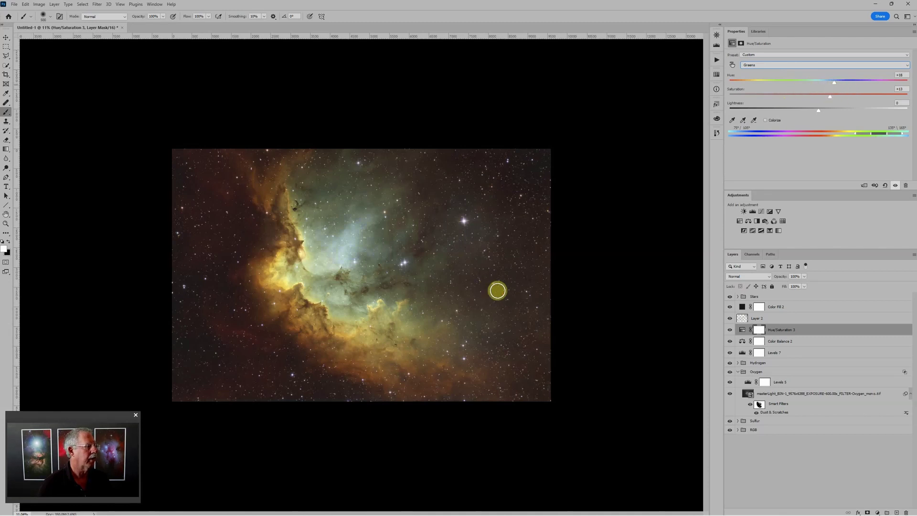
scroll(492, 289, up, 3)
scroll(503, 308, down, 1)
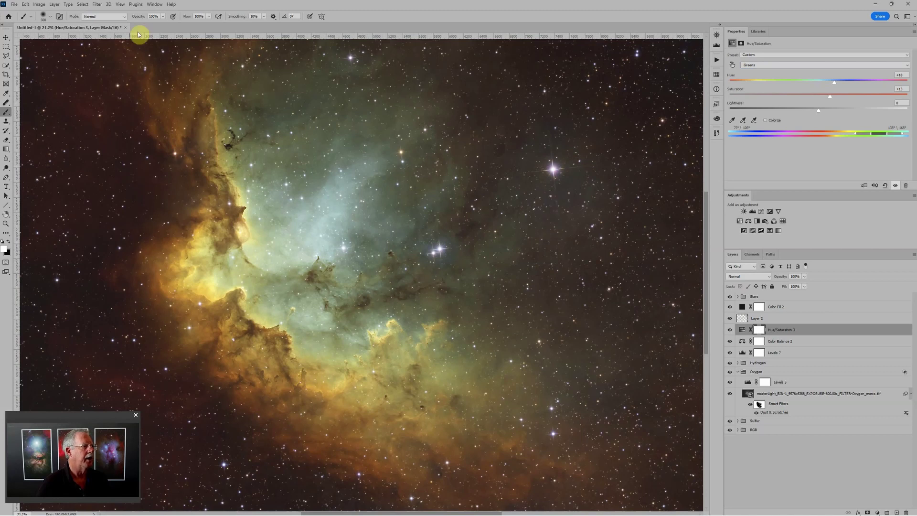
- Save the document to the 2023 Photos folder in Large Document Format (PSB) as "Wizard Natural SHO for video"
click(14, 4)
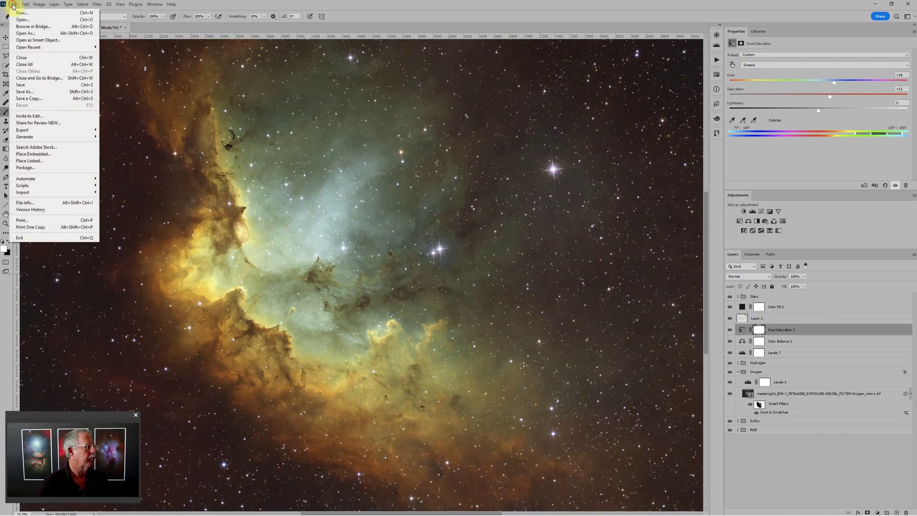
click(52, 98)
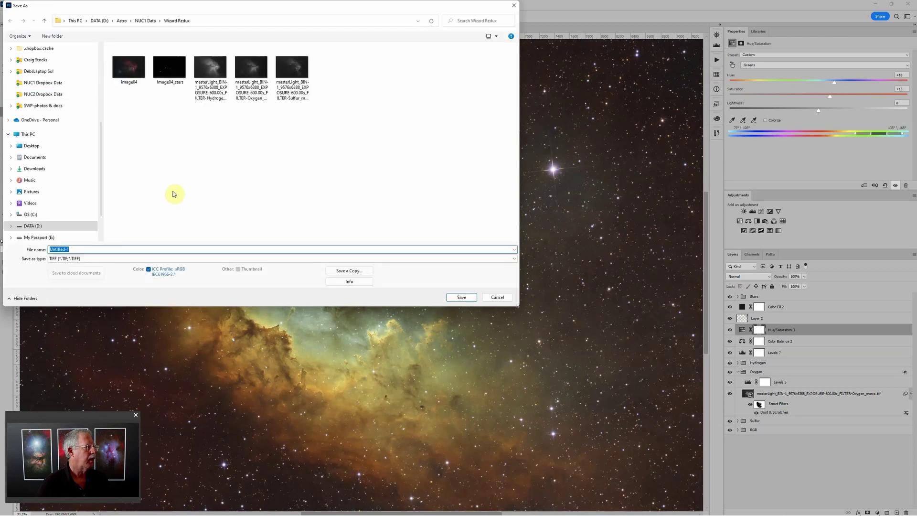
scroll(78, 175, up, 4)
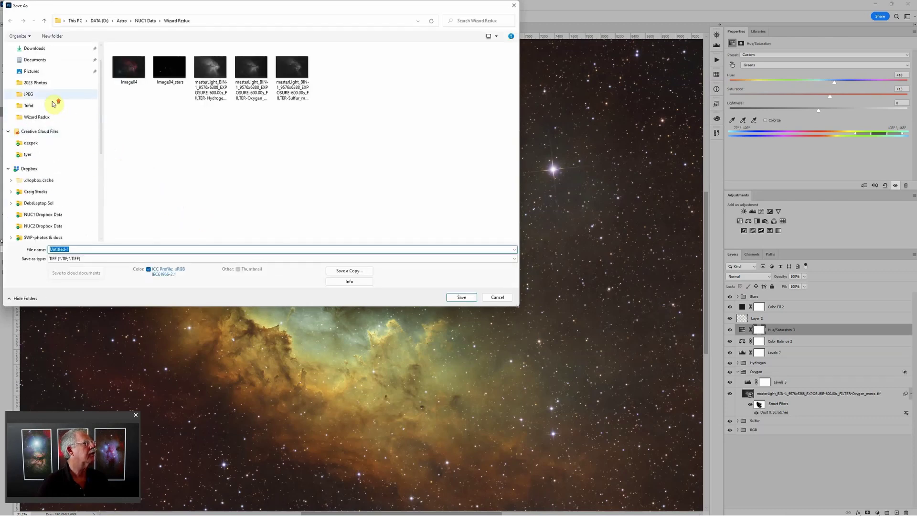
click(50, 87)
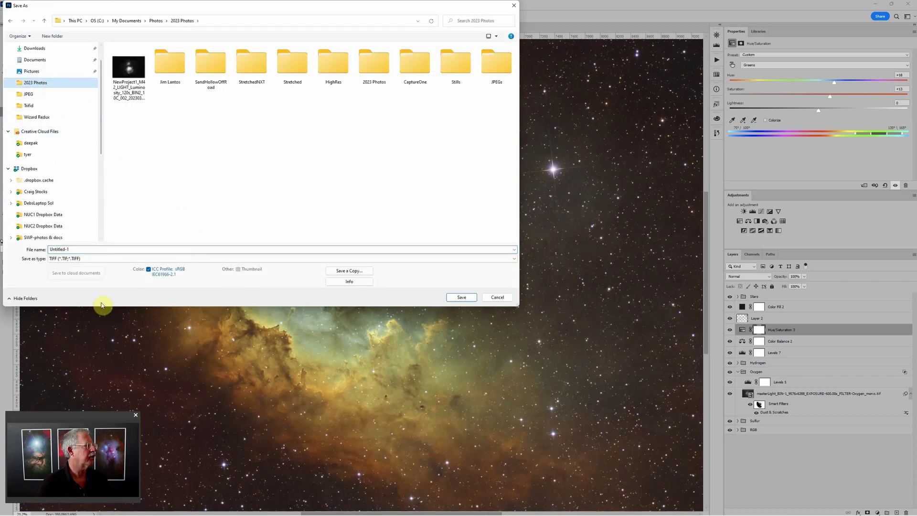
click(98, 258)
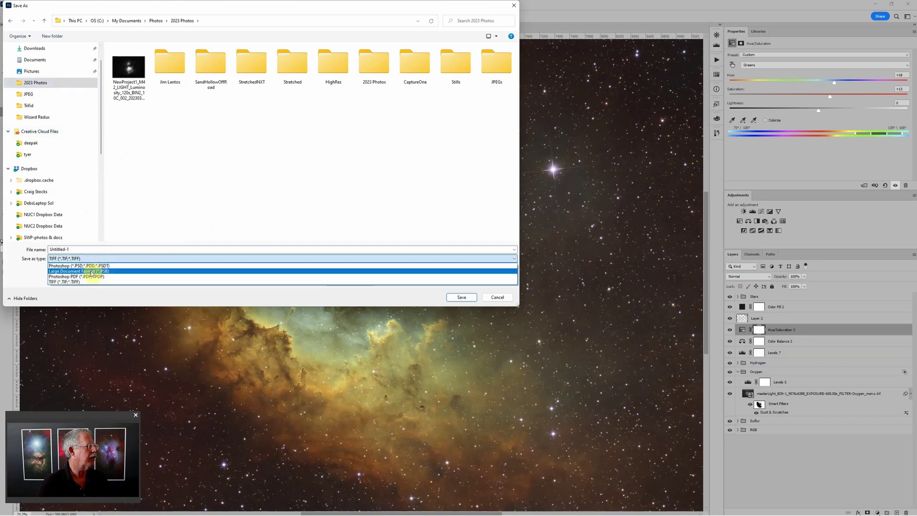
click(91, 271)
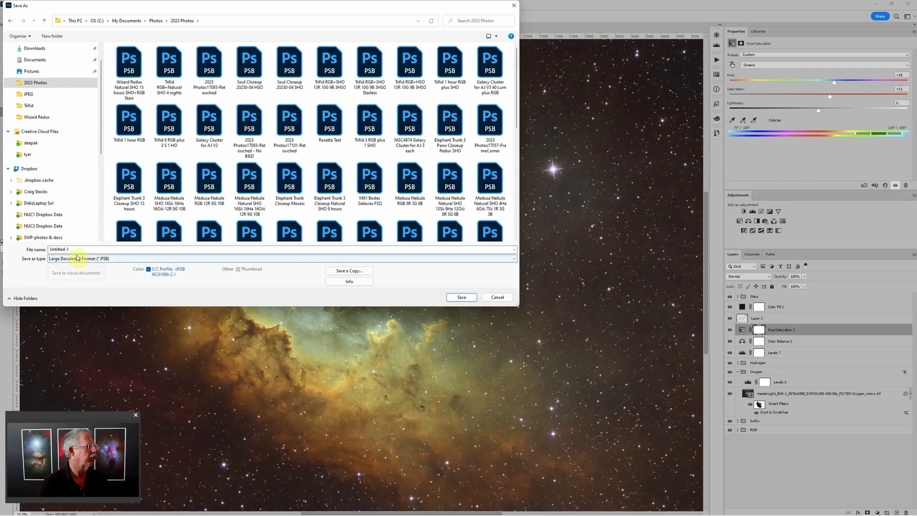
double_click(78, 251)
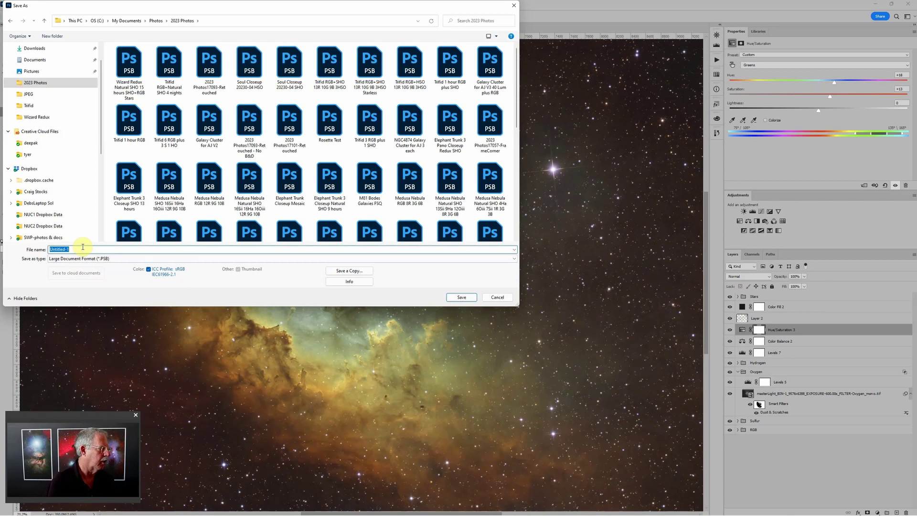
text(Wizard)
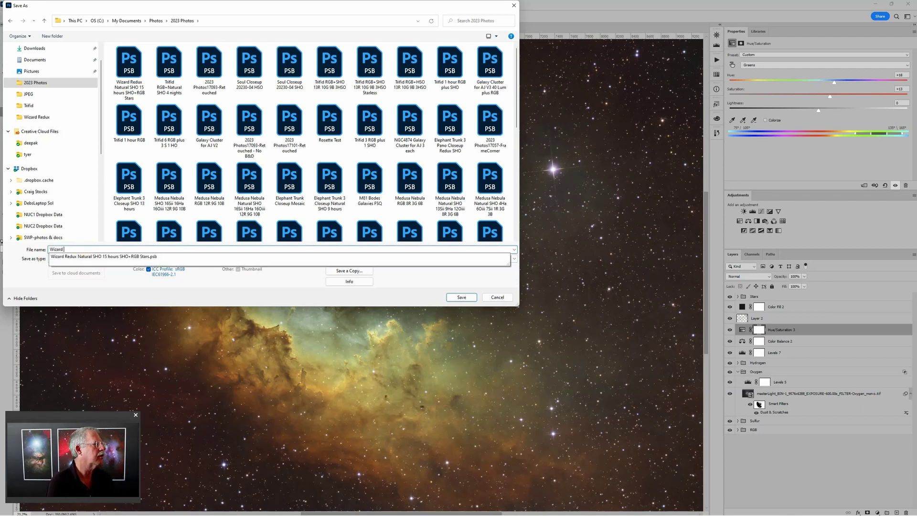
text( Natural SHO for video)
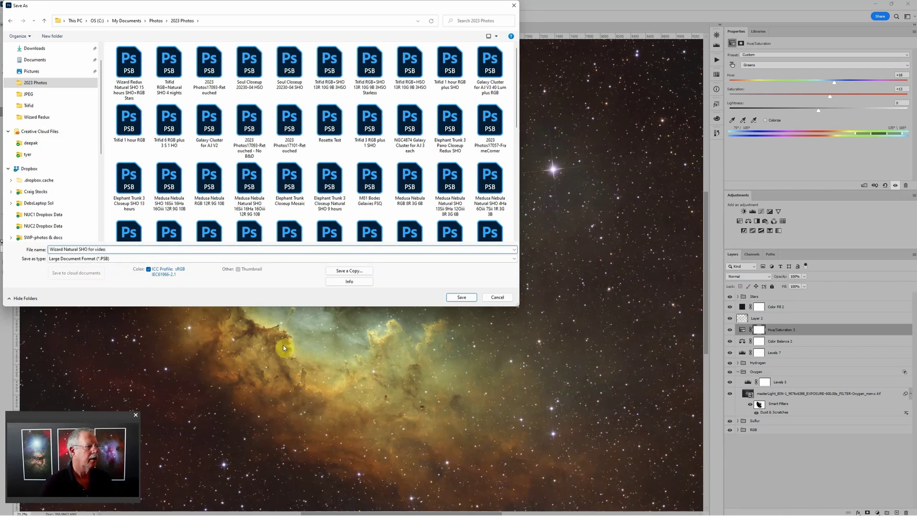
click(460, 297)
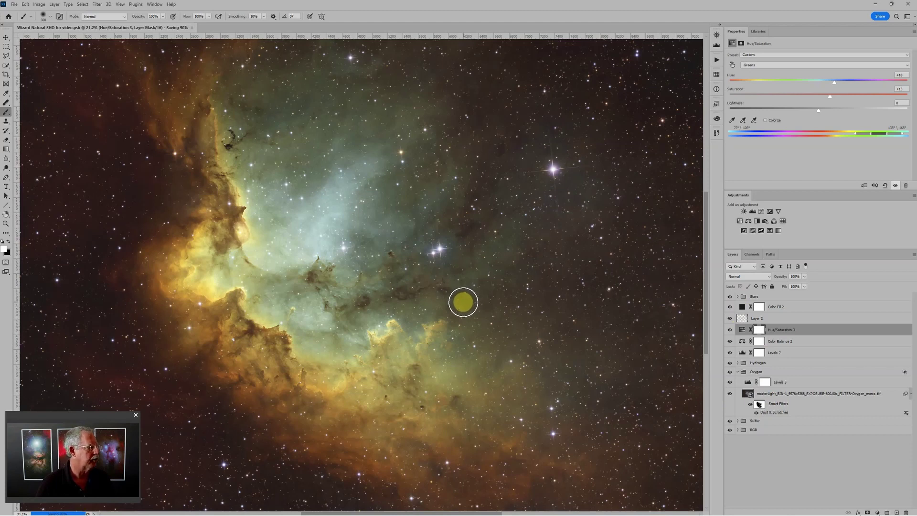
- Collapse the Oxygen group and restrict its blending to the red channel only, switching off green and blue
scroll(462, 302, down, 2)
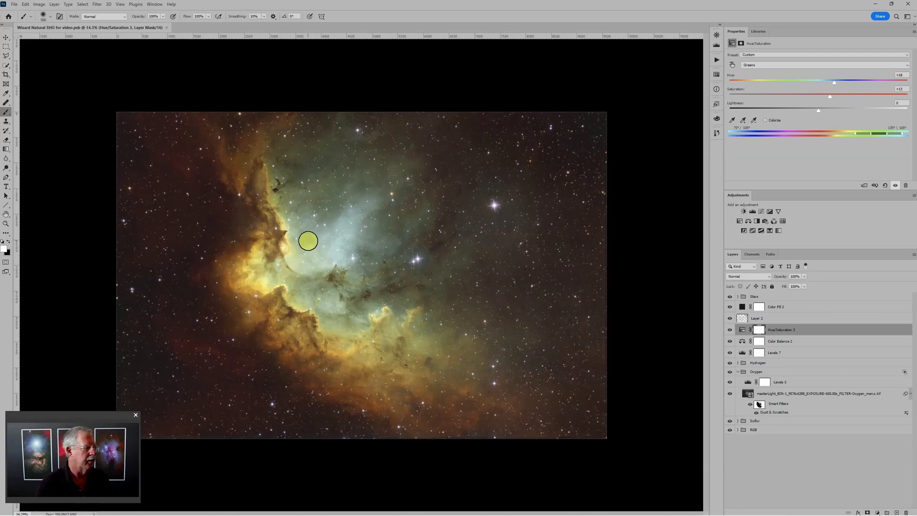
scroll(283, 258, up, 4)
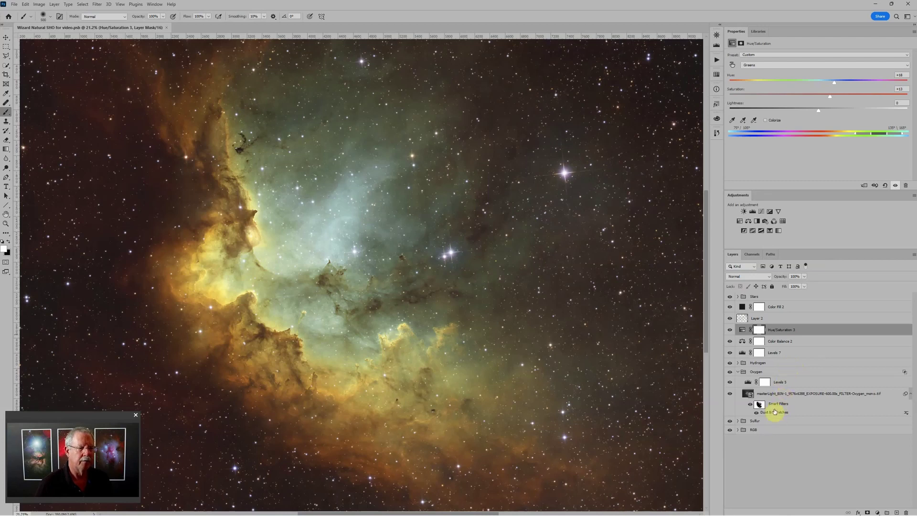
click(738, 372)
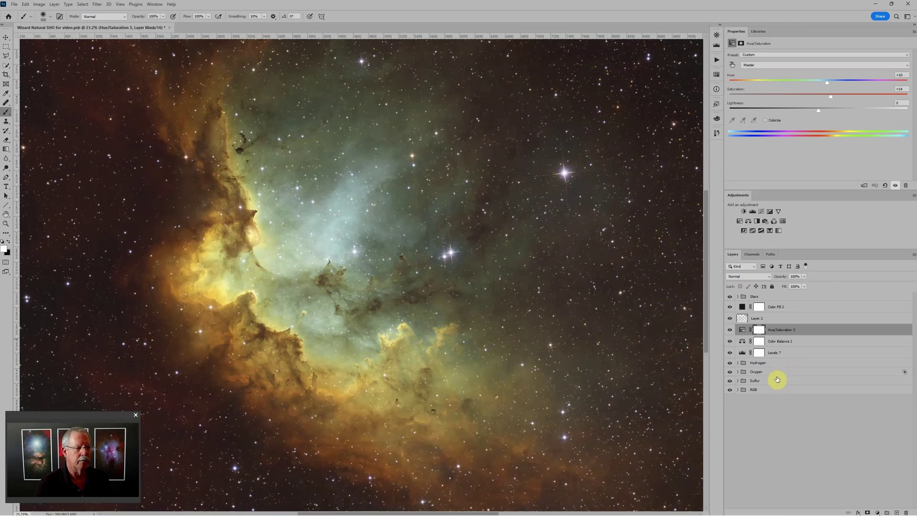
click(779, 373)
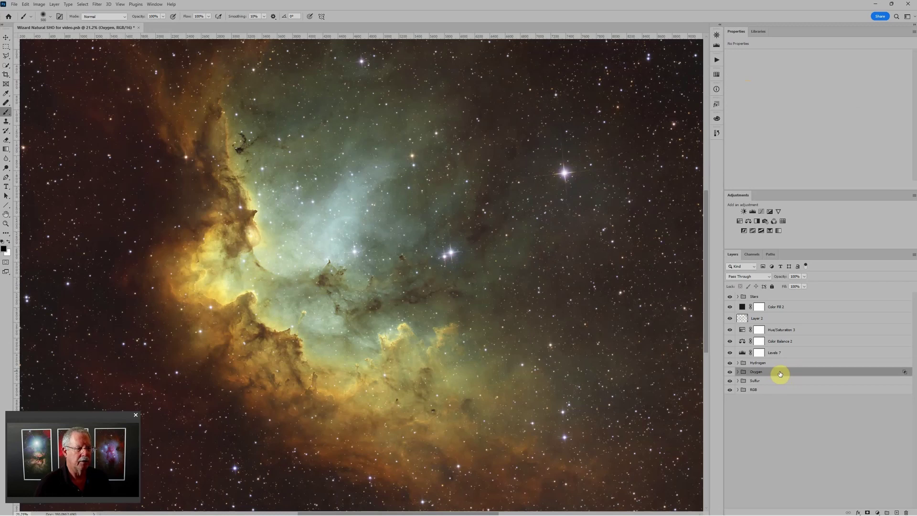
double_click(780, 373)
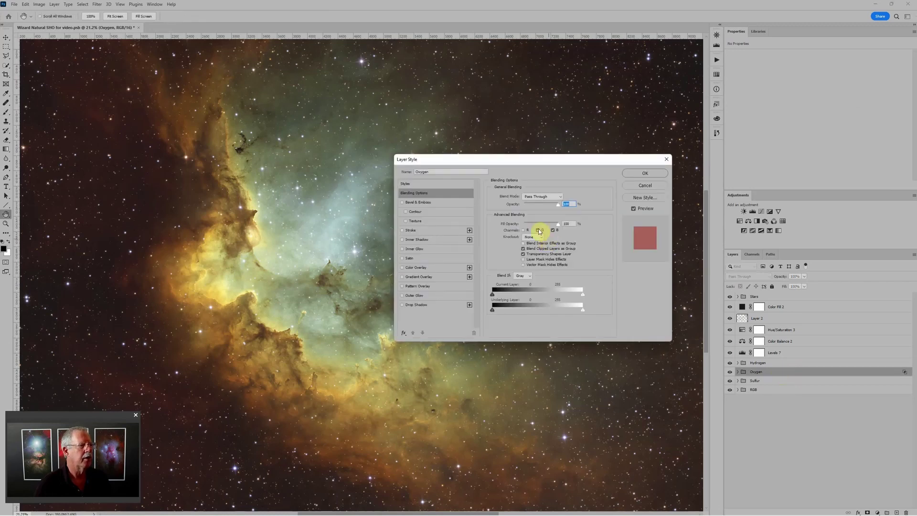
click(538, 230)
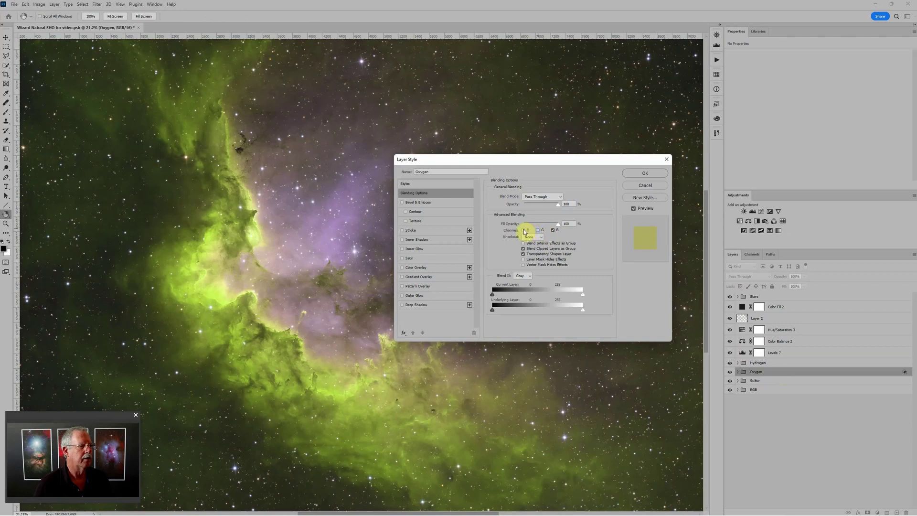
click(524, 230)
click(553, 230)
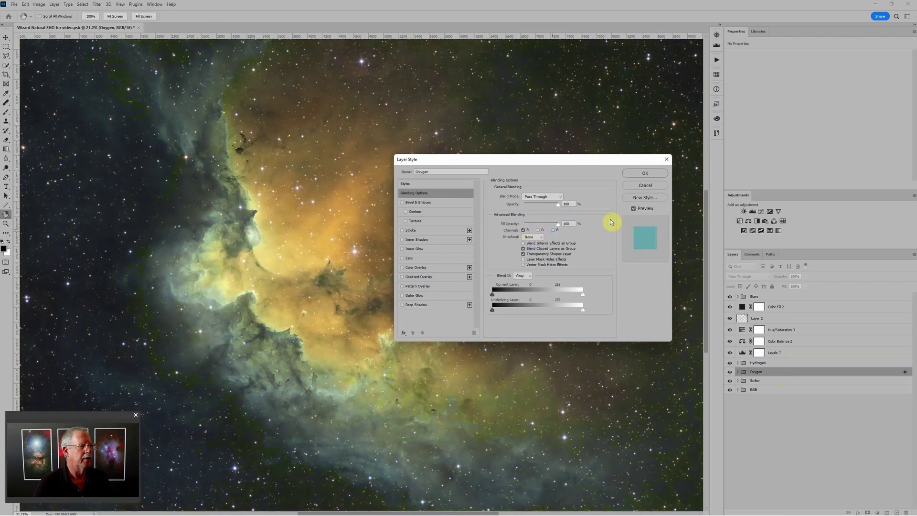
click(645, 172)
key(b)
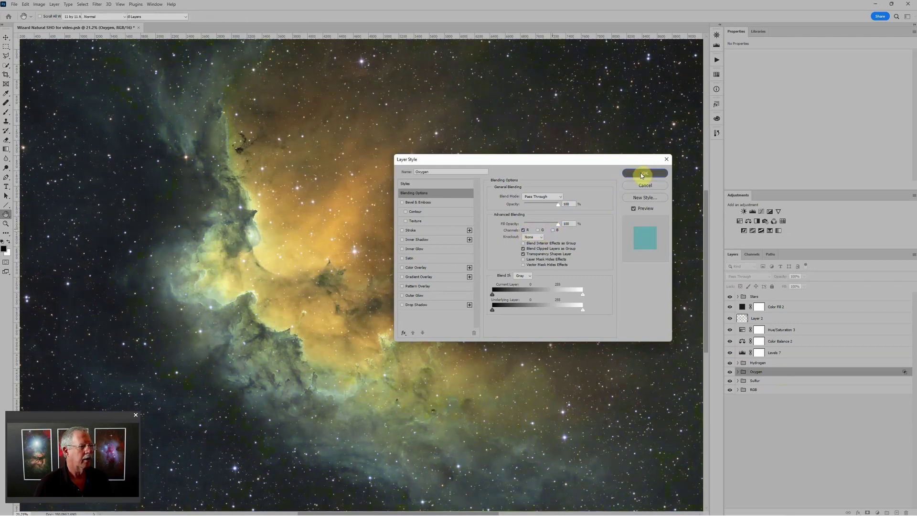
- Restrict the Hydrogen group's blending to the green channel only and set its blend mode to Pass Through
click(785, 364)
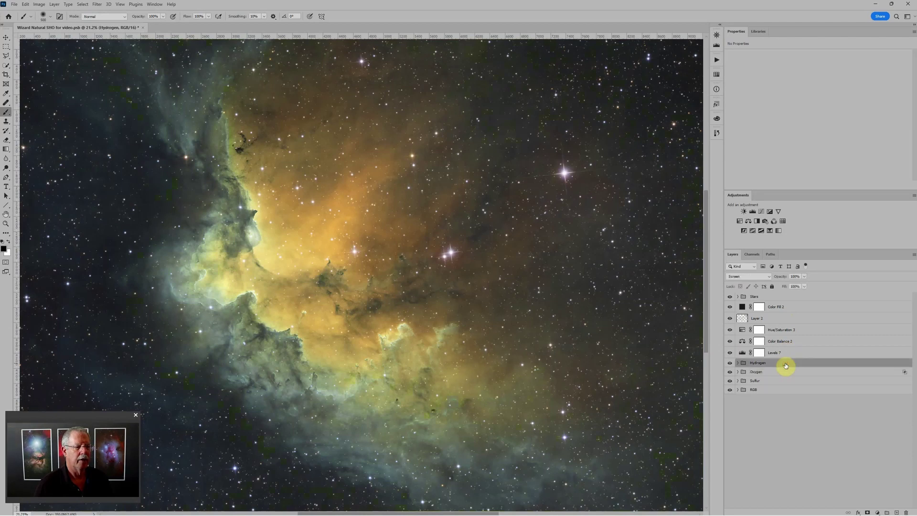
double_click(785, 364)
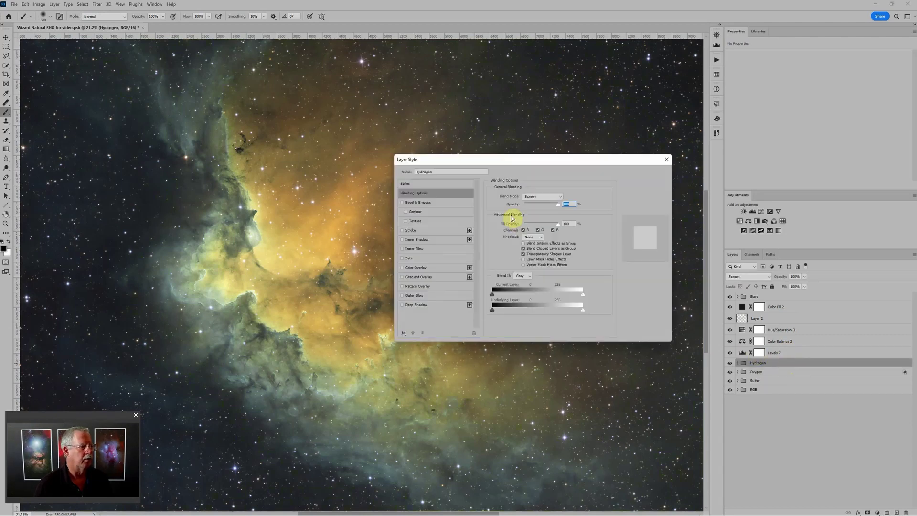
click(523, 231)
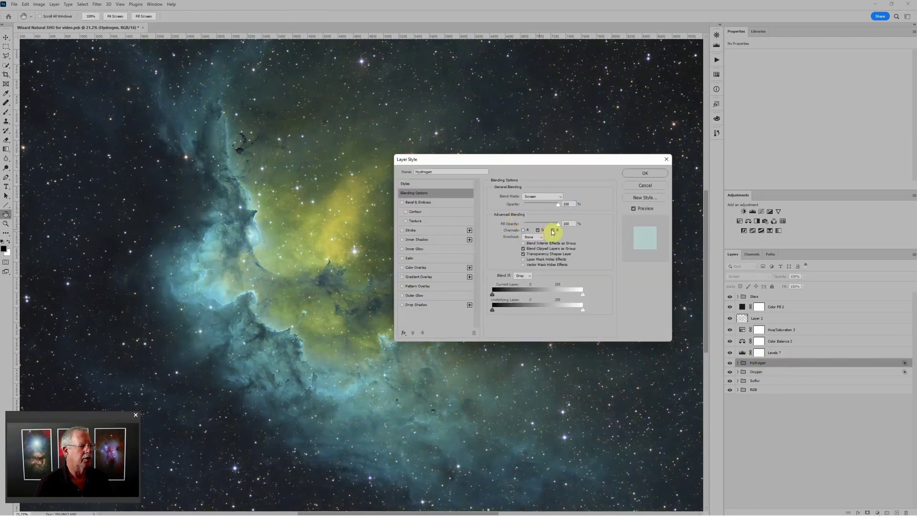
click(553, 230)
click(540, 197)
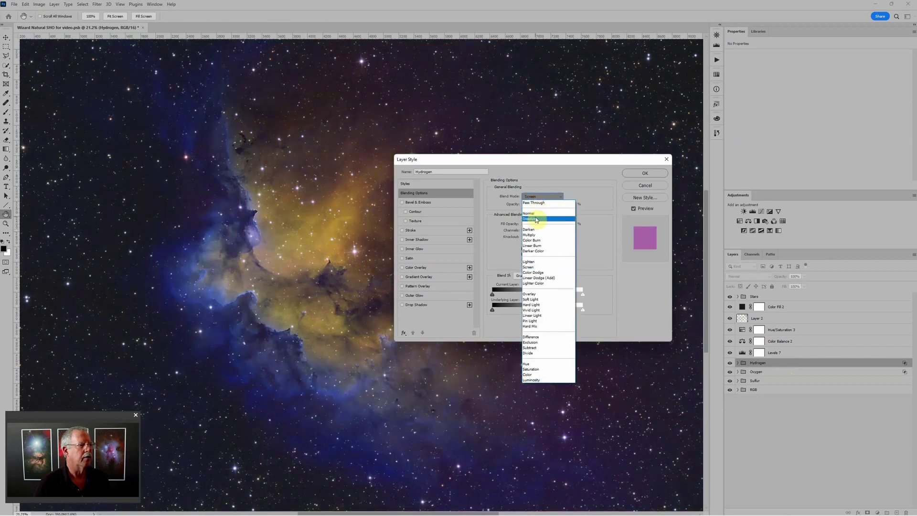
click(537, 198)
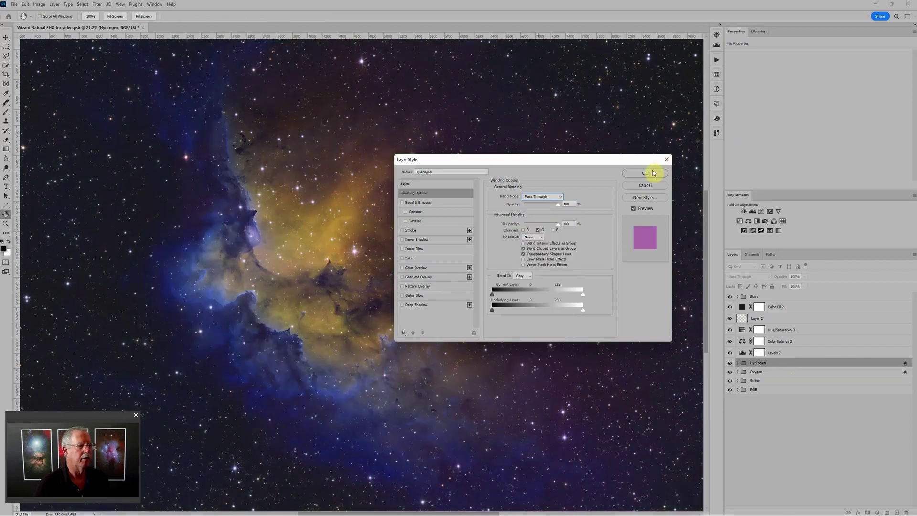
key(Return)
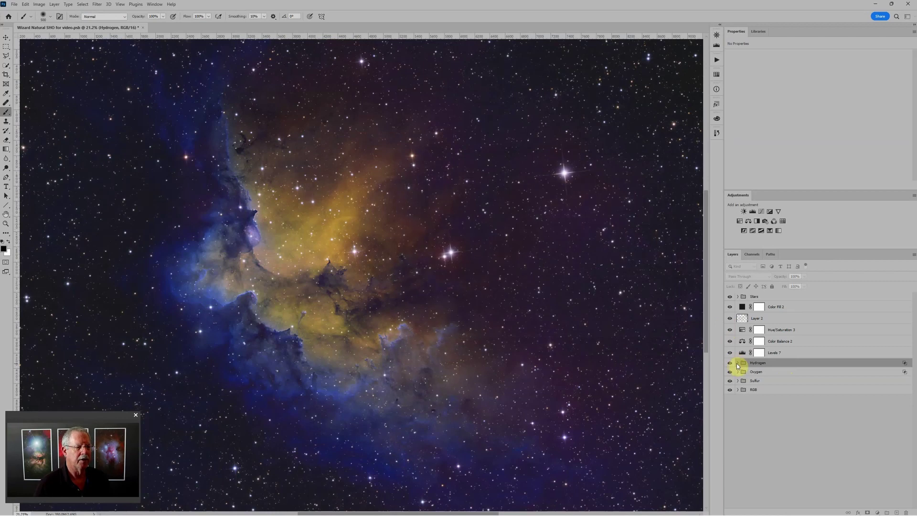
- Expand the Hydrogen group, hide its Curves layer, reset its Levels adjustment and raise the black point slightly
click(737, 363)
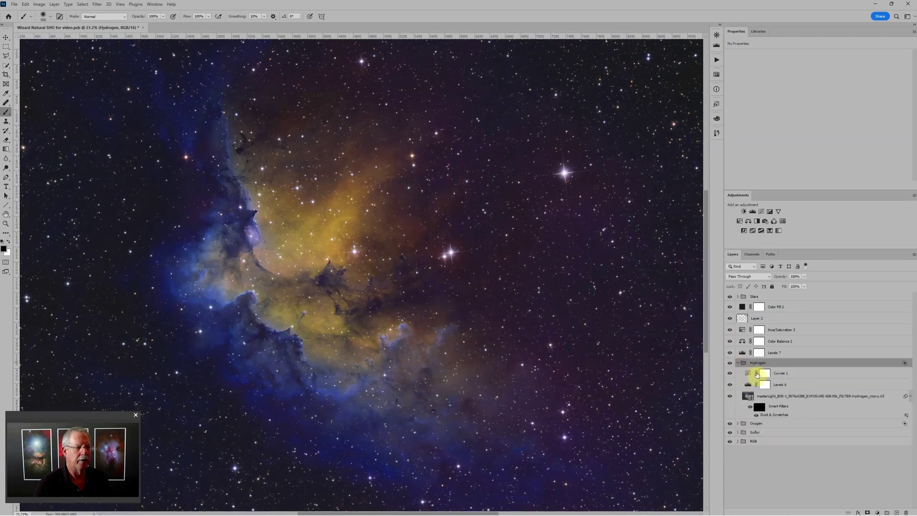
click(730, 374)
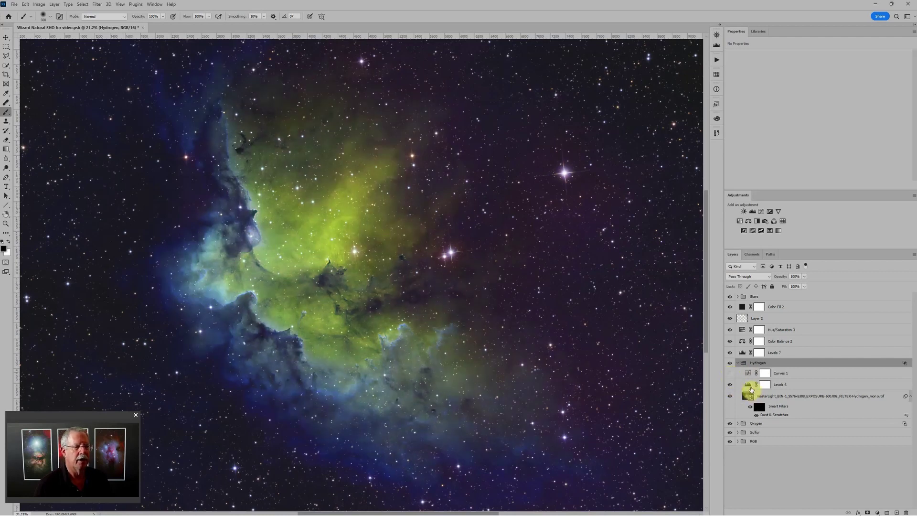
click(751, 389)
click(886, 186)
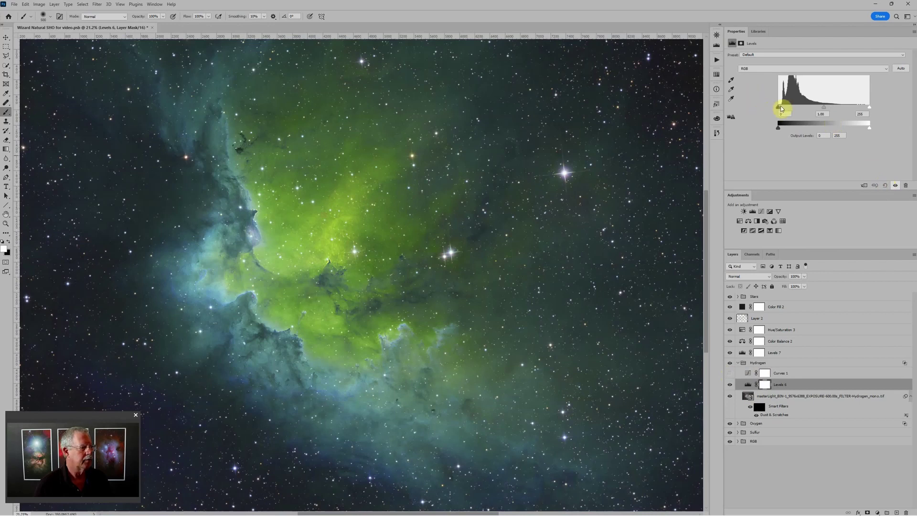
drag(779, 107, 783, 108)
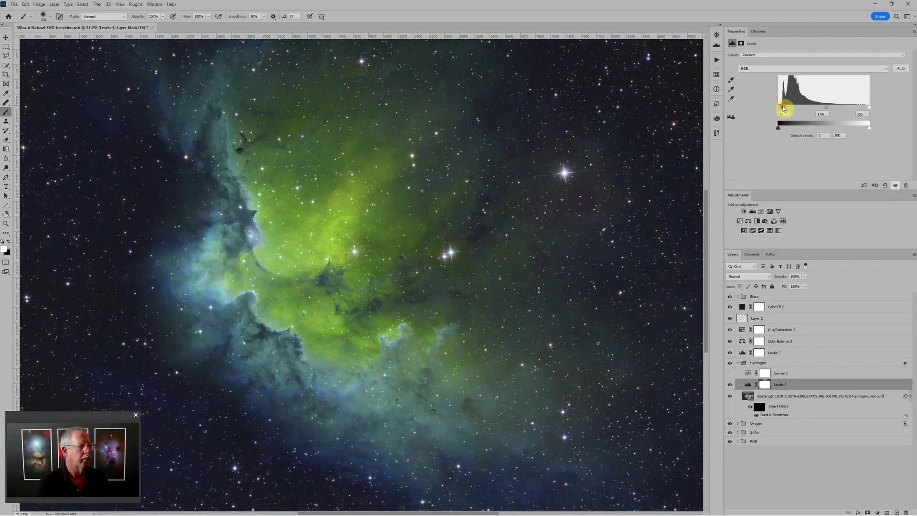
- Check the blend mode and channel settings of the Hydrogen and Oxygen groups
scroll(455, 260, down, 2)
click(766, 356)
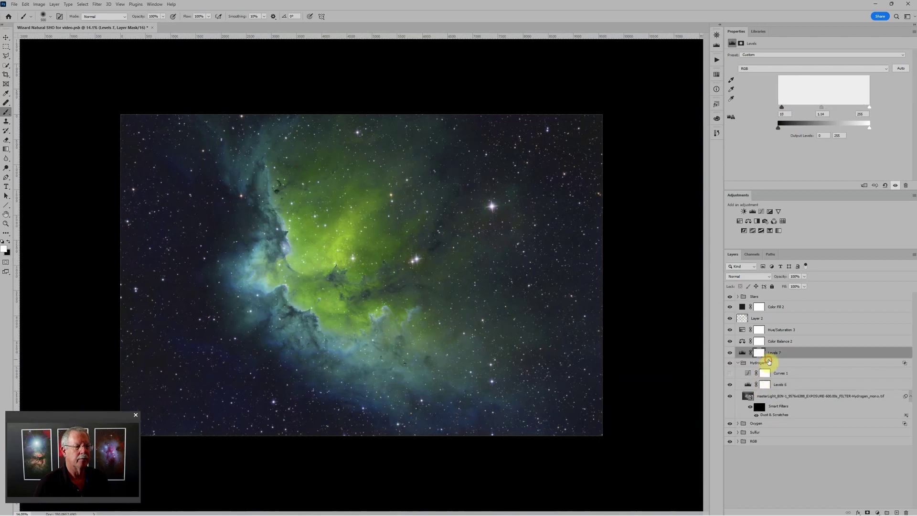
click(767, 363)
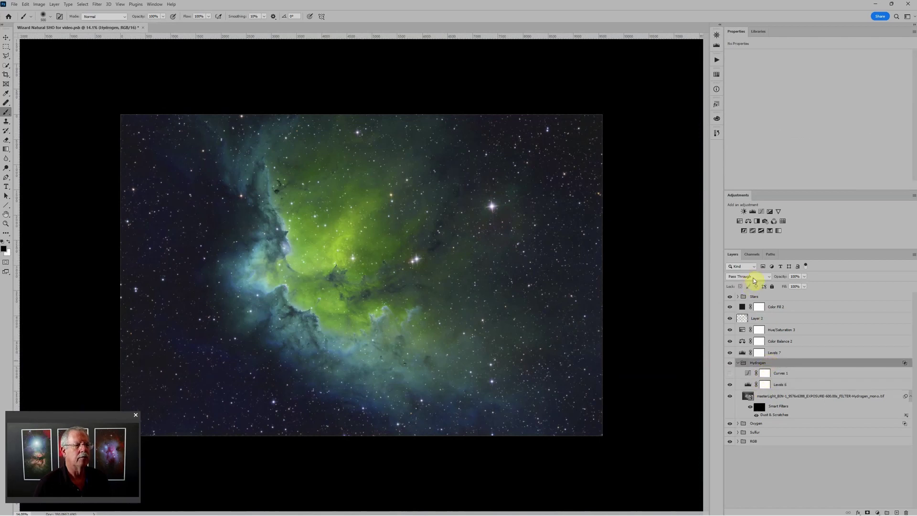
double_click(789, 363)
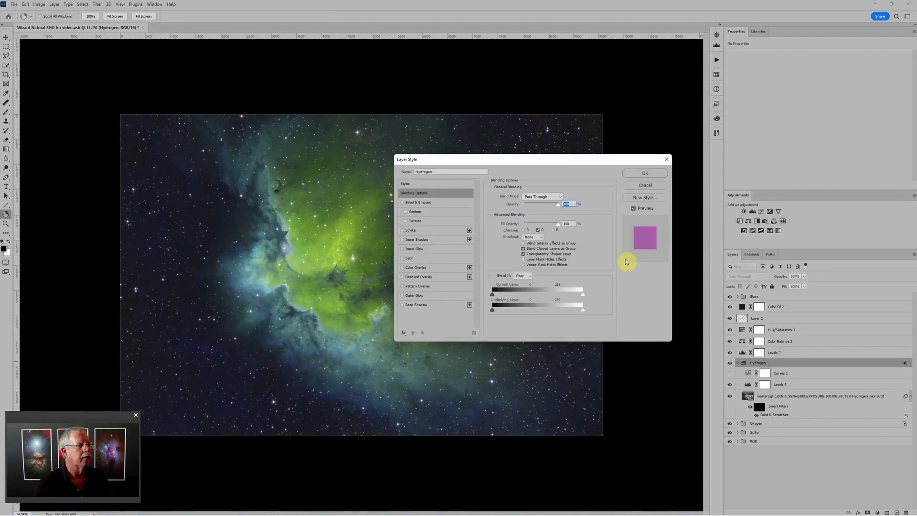
click(647, 173)
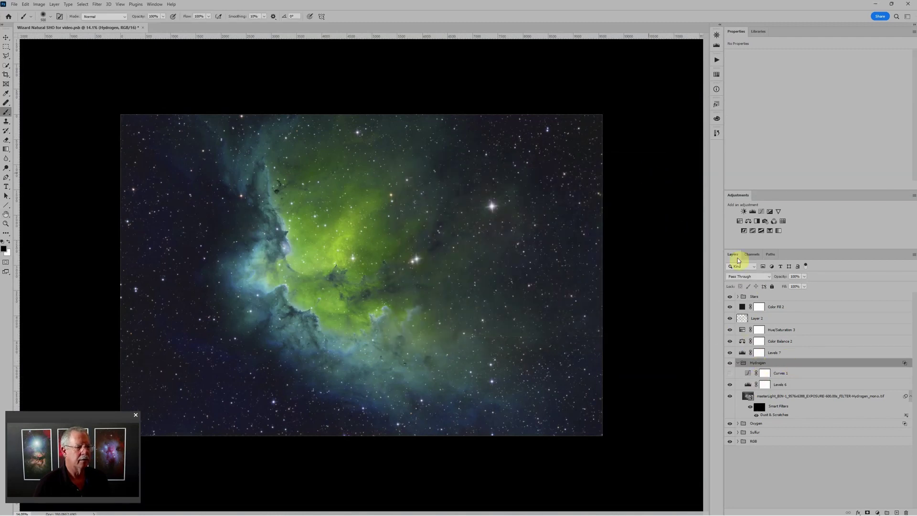
click(777, 424)
double_click(778, 424)
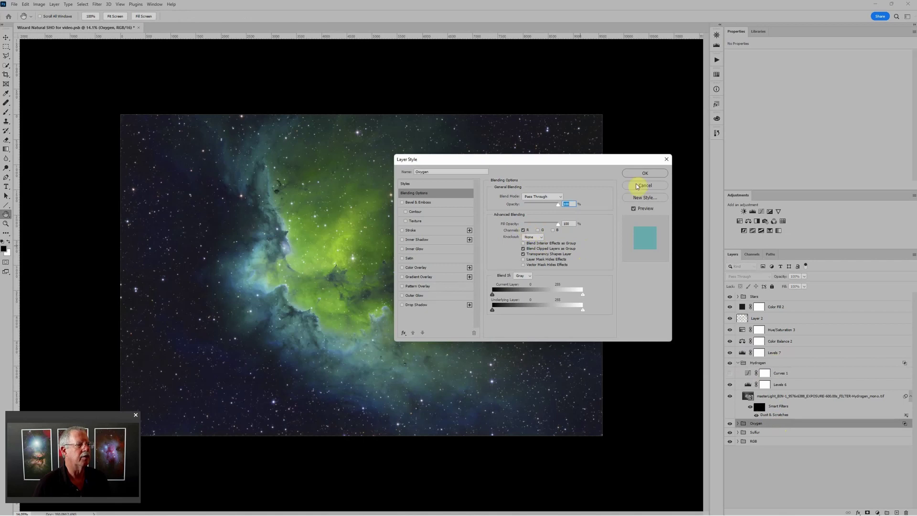
key(Return)
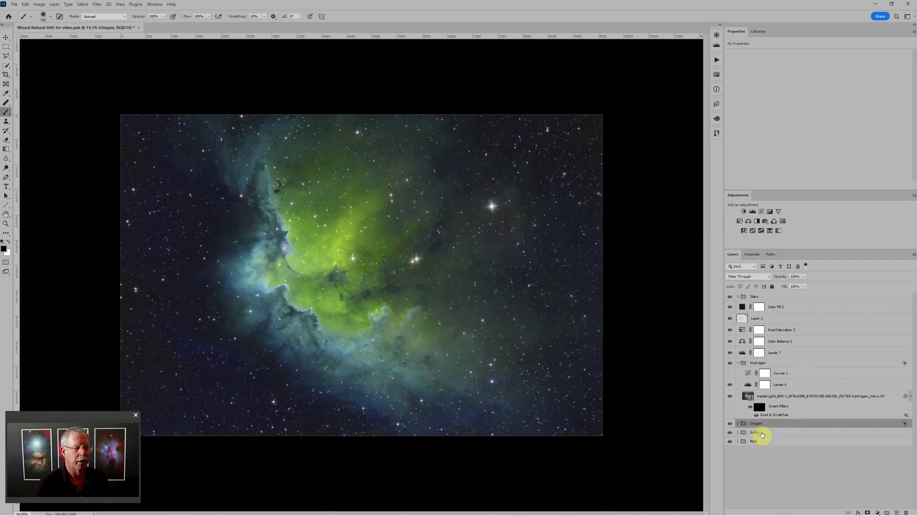
- Select the Sulfur group and hide the Hue/Saturation, Color Balance and Levels adjustments above the Hydrogen group
click(759, 432)
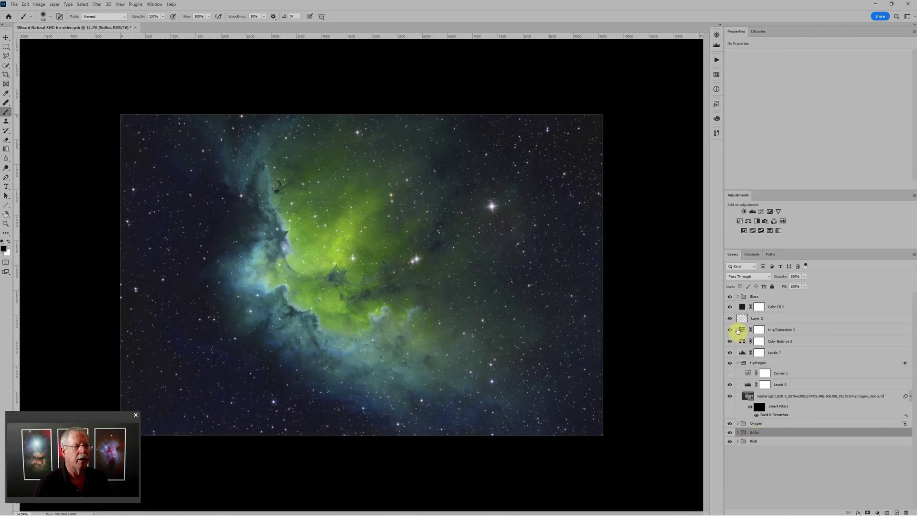
drag(731, 332, 730, 354)
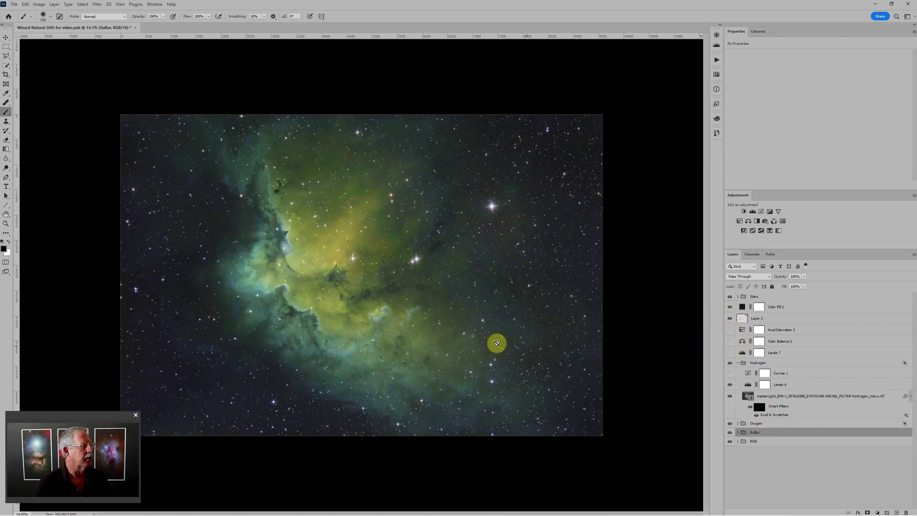
key(ctrl+minus)
key(ctrl+plus)
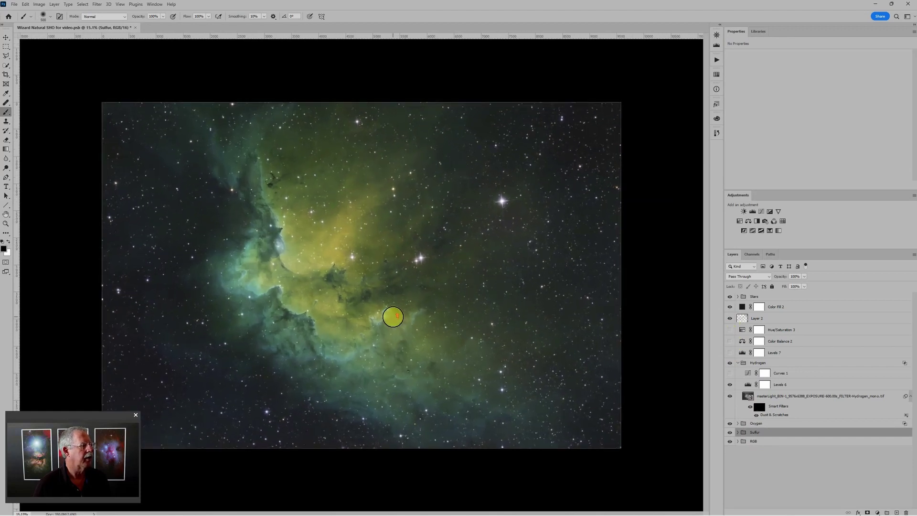